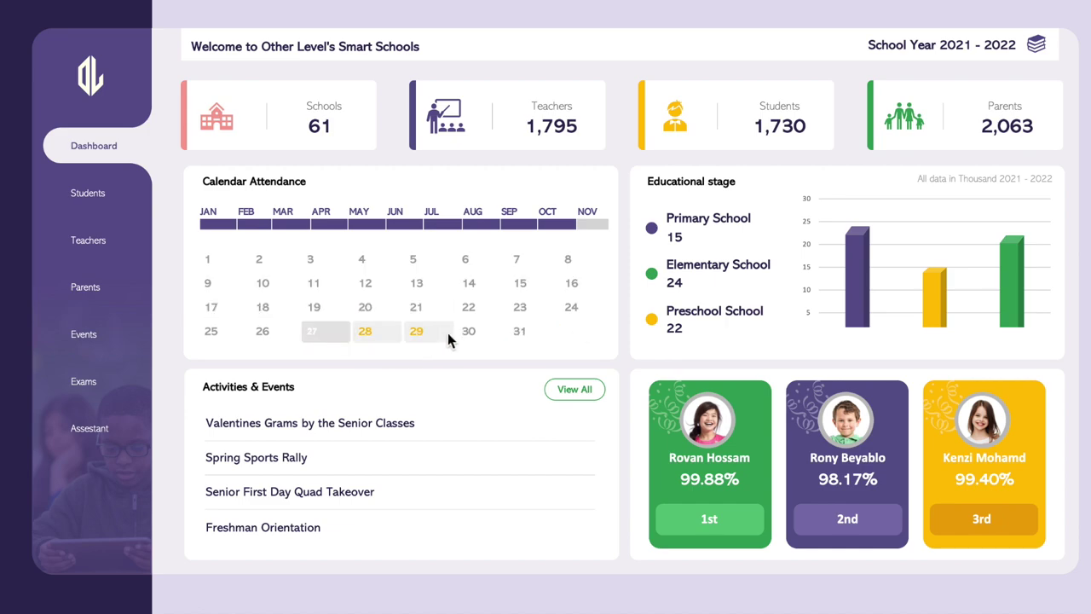
- Filter the dashboard to days 3–21 and the January through July timeline
click(447, 333)
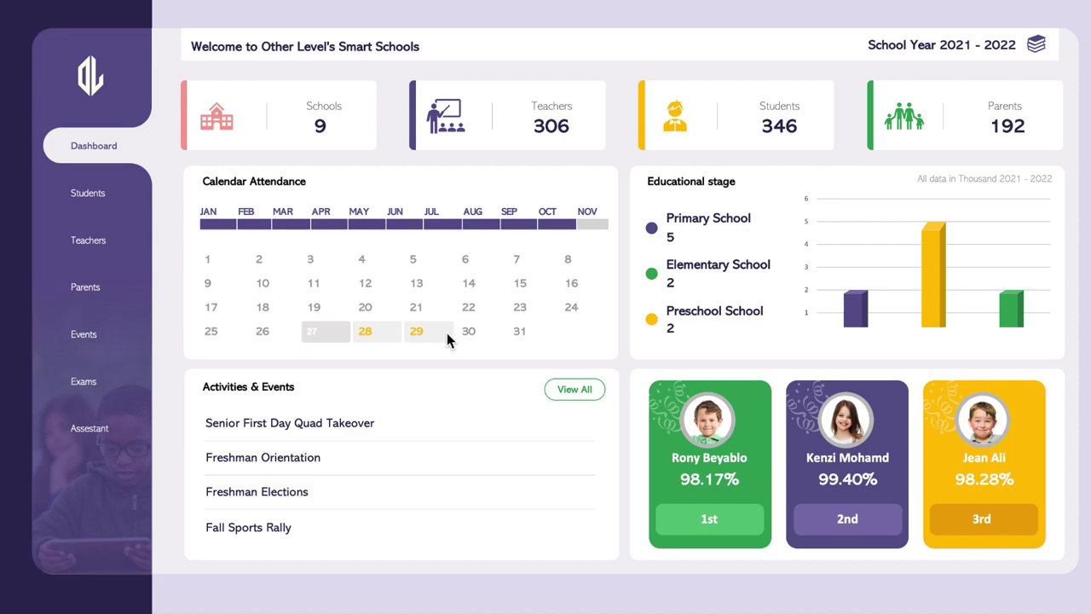
click(324, 260)
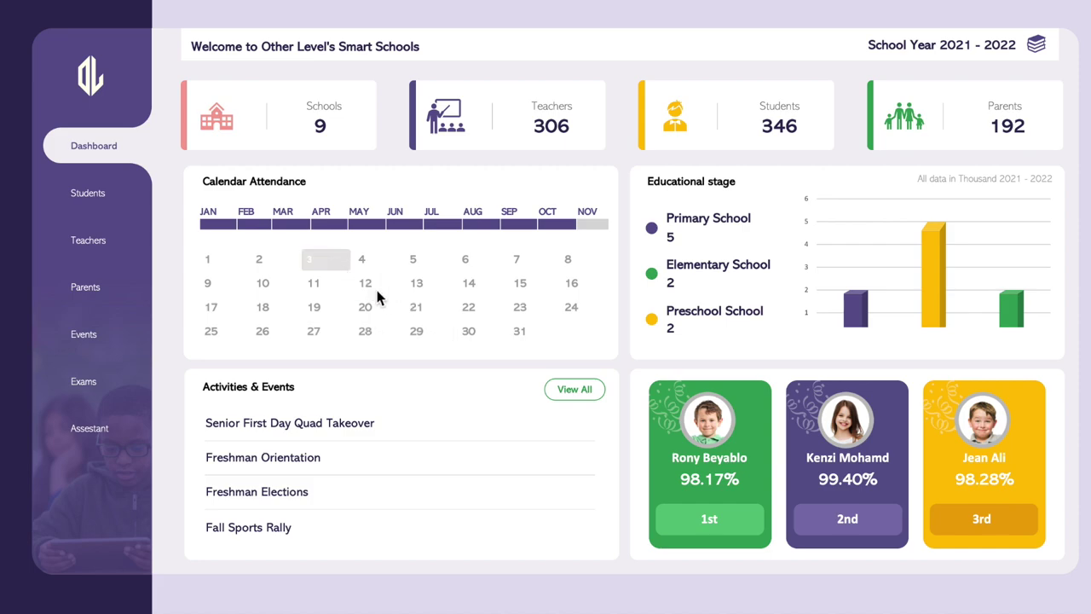
click(421, 316)
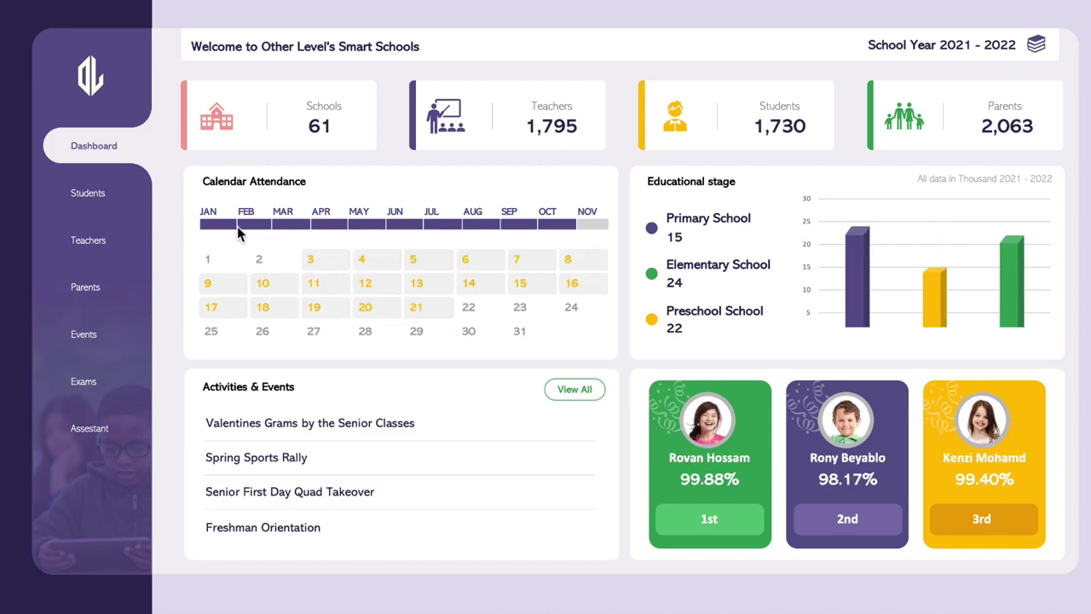
drag(206, 223, 427, 231)
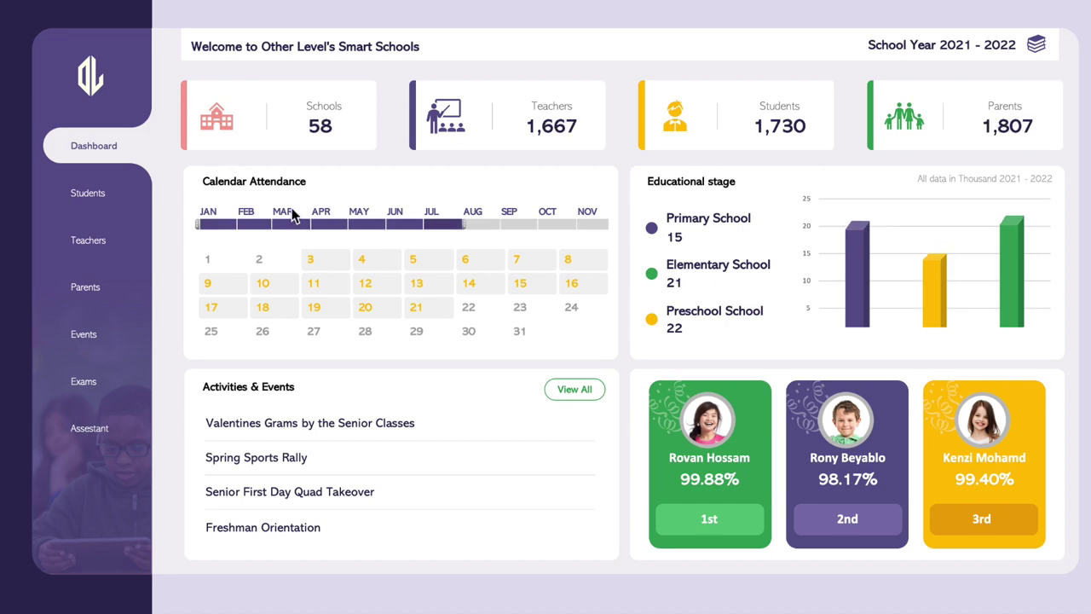
- Browse the Teachers, Events and Dashboard pages, ending on Events with all activities listed
click(88, 241)
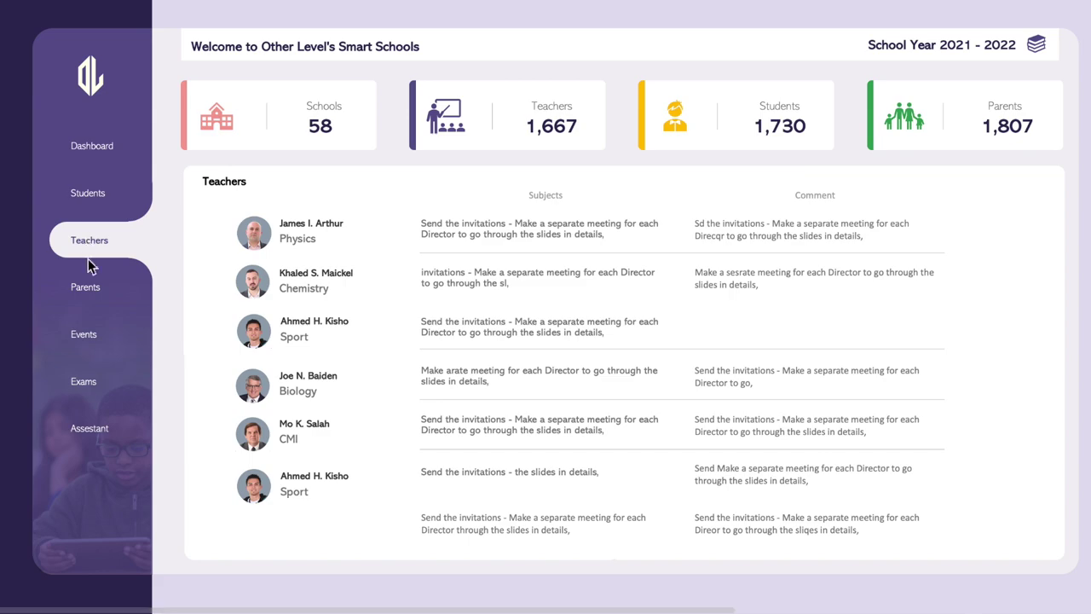
click(92, 349)
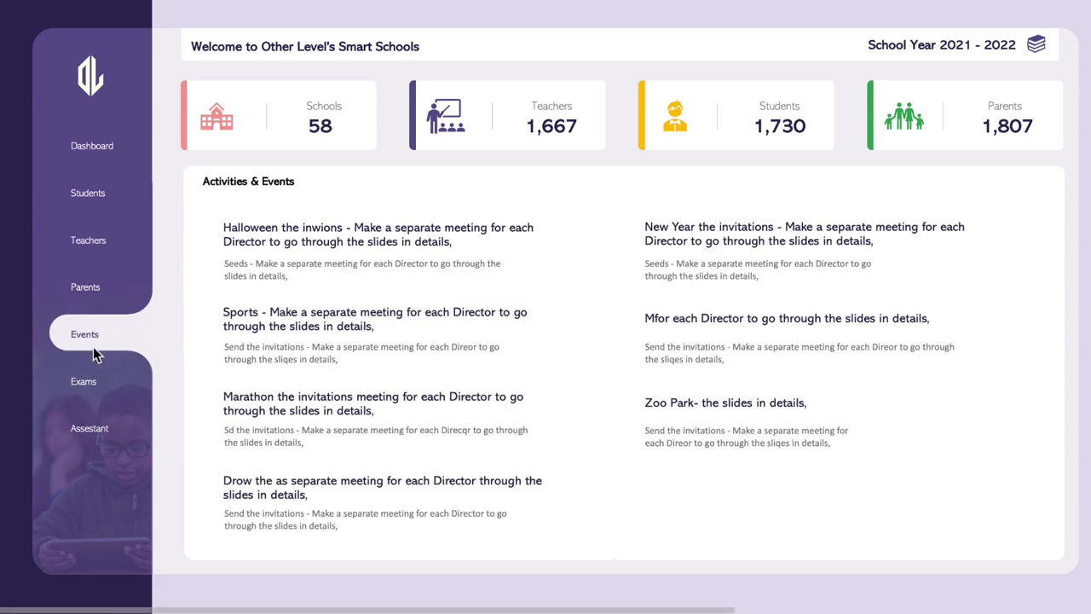
click(88, 146)
click(576, 394)
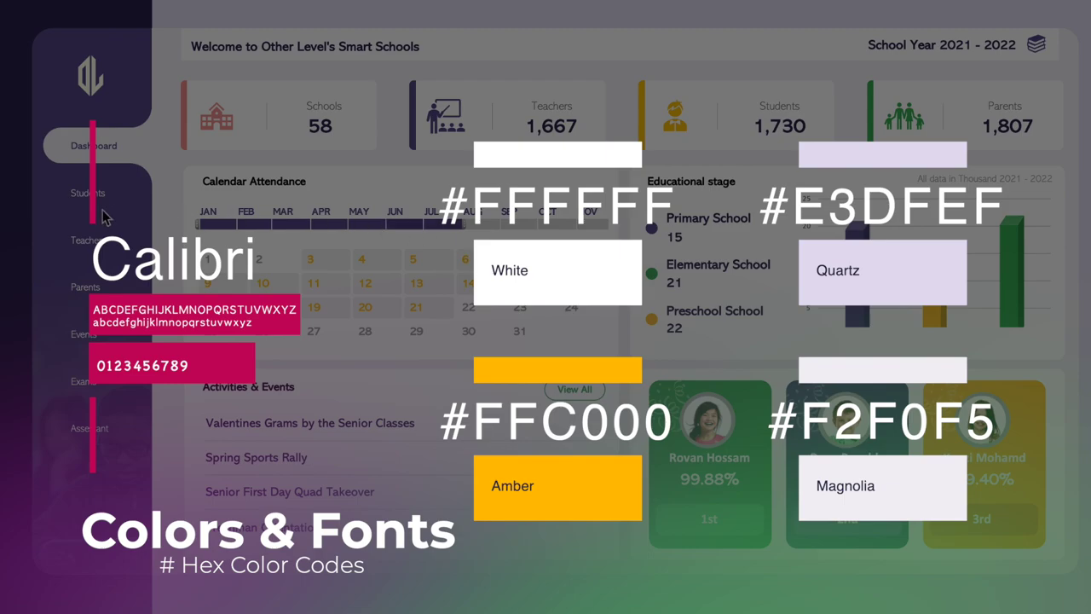
click(88, 243)
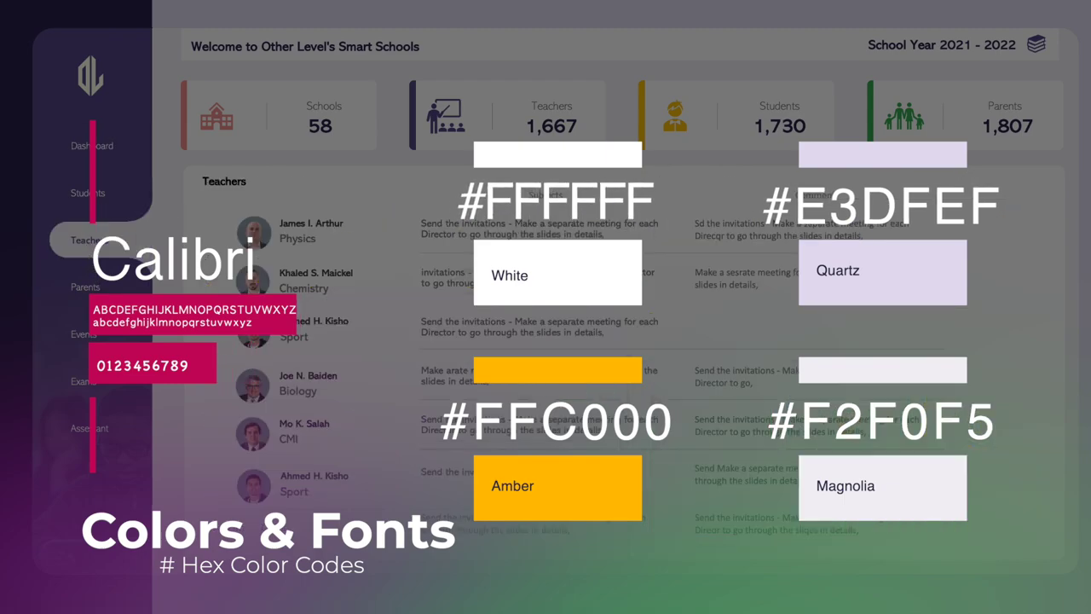
click(85, 334)
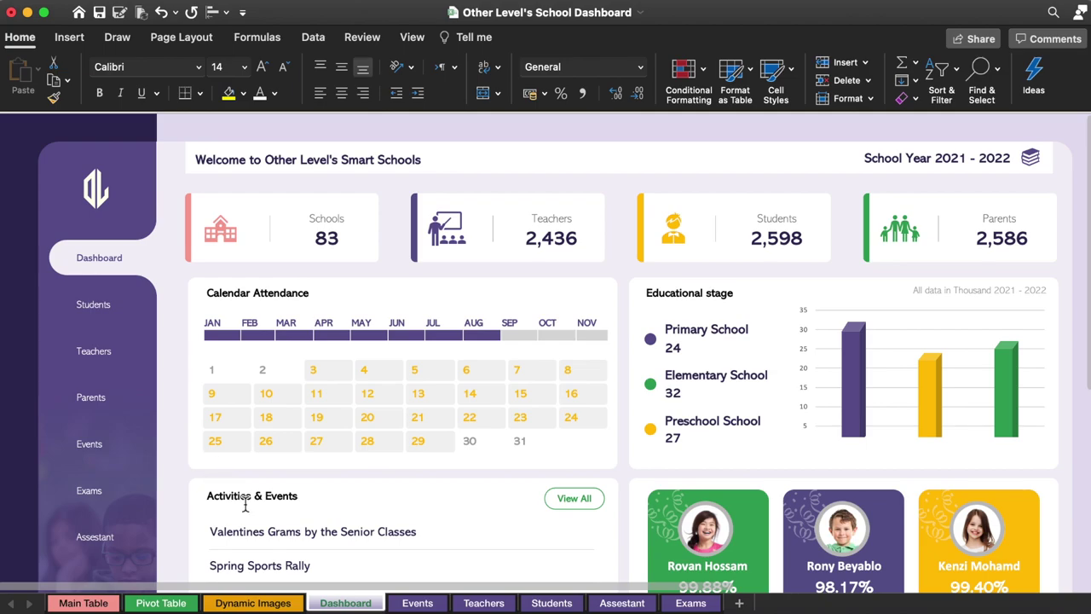
- Flip through the Events, Teachers, Dashboard, Dynamic Images and Pivot Table sheets
click(418, 602)
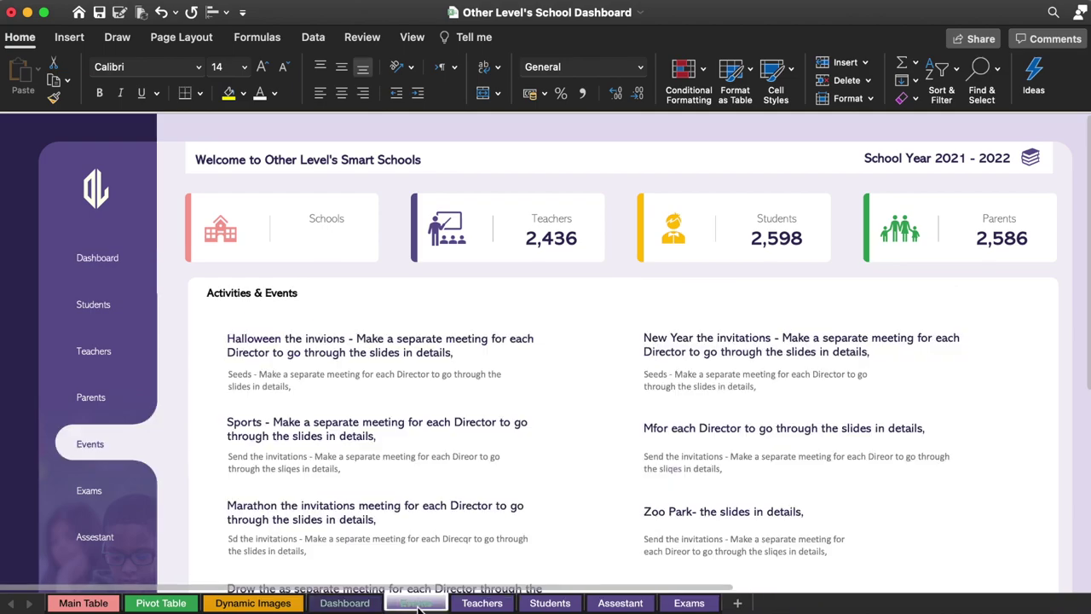
click(470, 604)
click(330, 603)
click(281, 604)
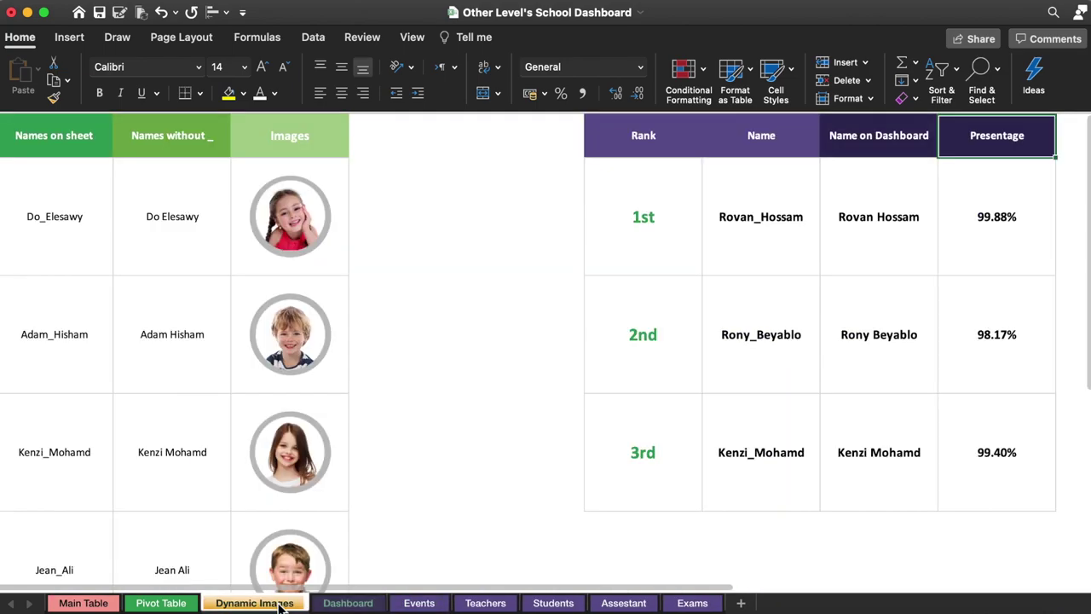
click(170, 604)
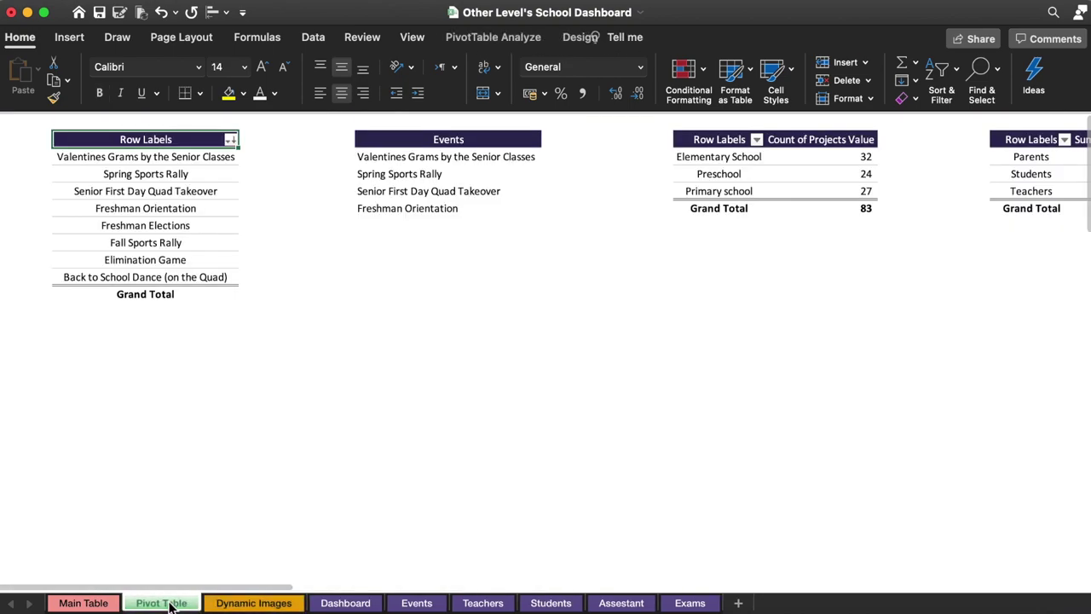
- Open the Main Table data sheet and scroll across its columns
click(94, 604)
scroll(215, 389, right, 2)
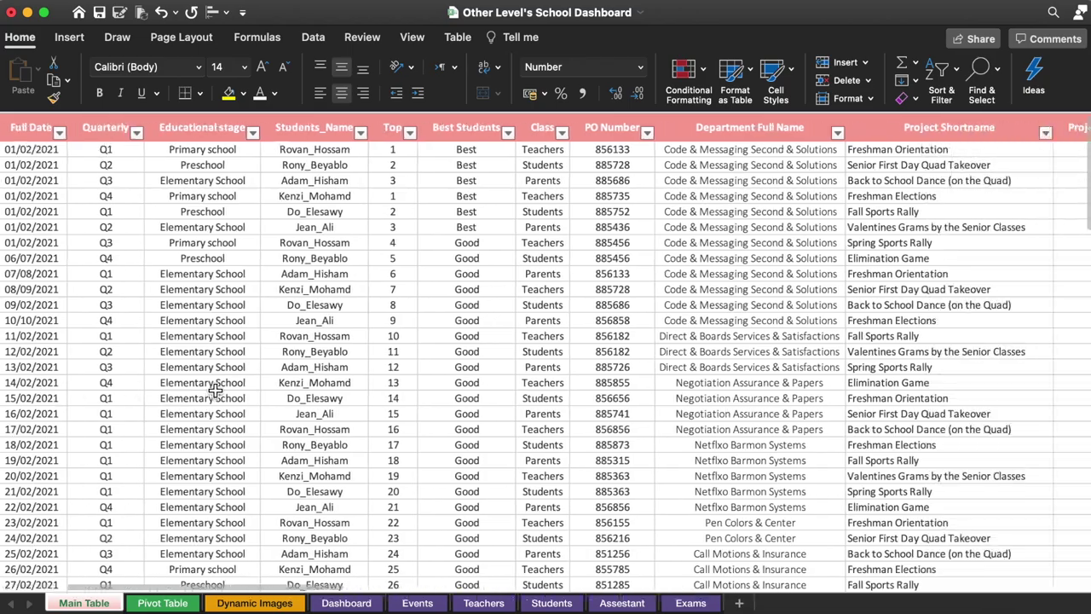
scroll(216, 390, right, 8)
scroll(216, 390, left, 5)
scroll(216, 390, left, 5)
scroll(215, 390, left, 1)
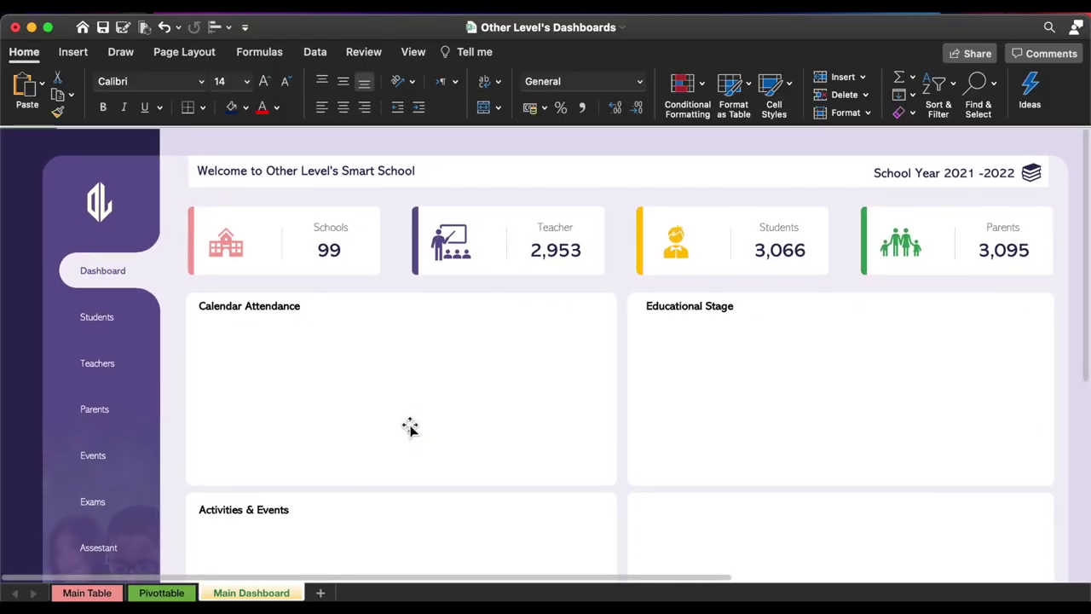
- Copy the educational stage pivot from F2:G6 and paste it at N2
click(162, 592)
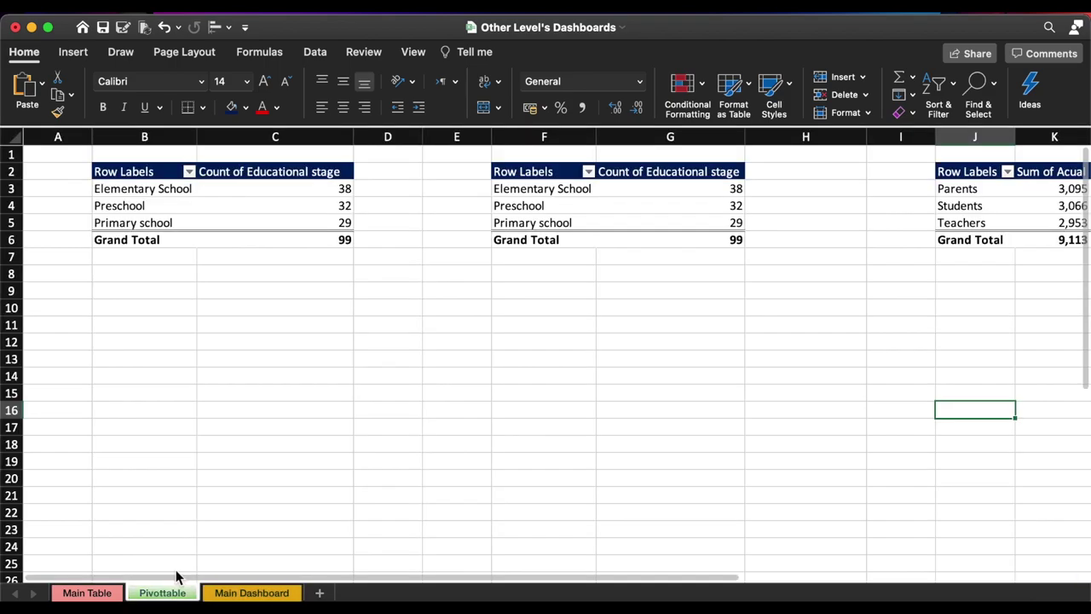
drag(506, 173, 681, 243)
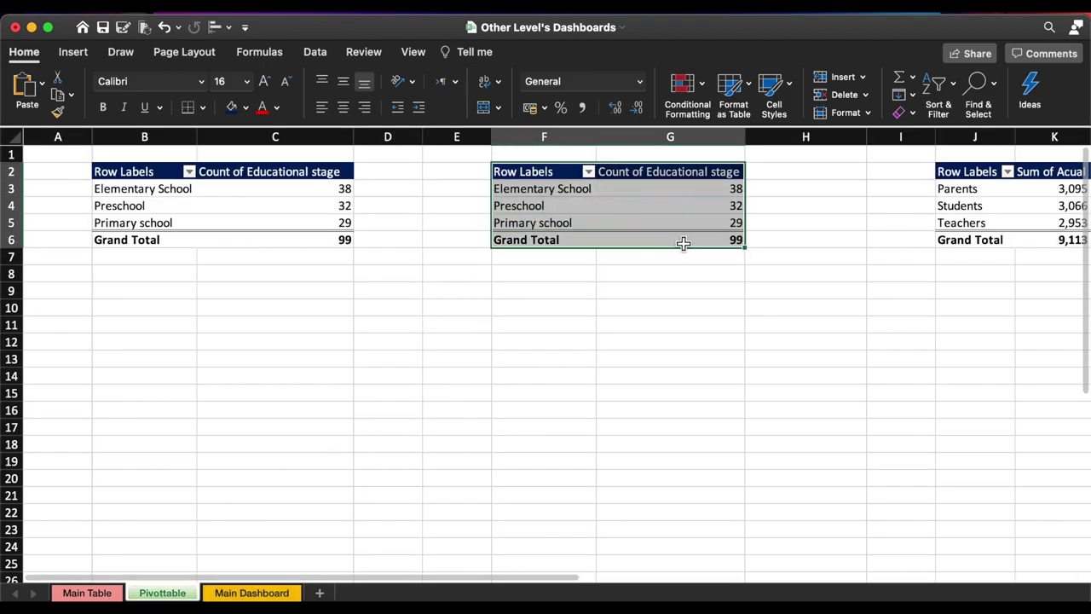
key(super+c)
scroll(681, 242, right, 10)
scroll(681, 242, right, 5)
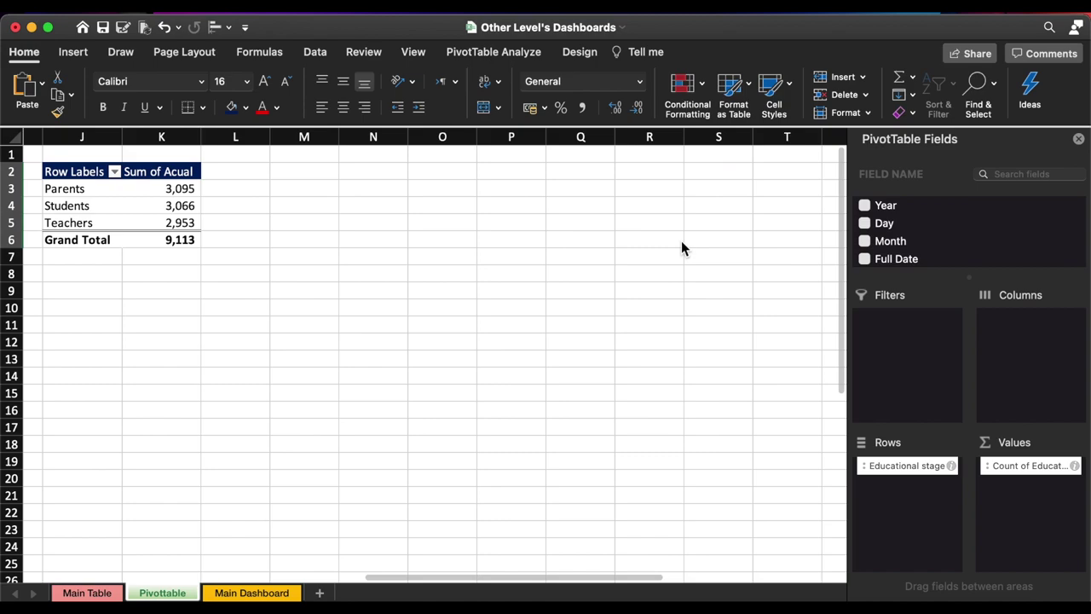
click(375, 172)
key(super+v)
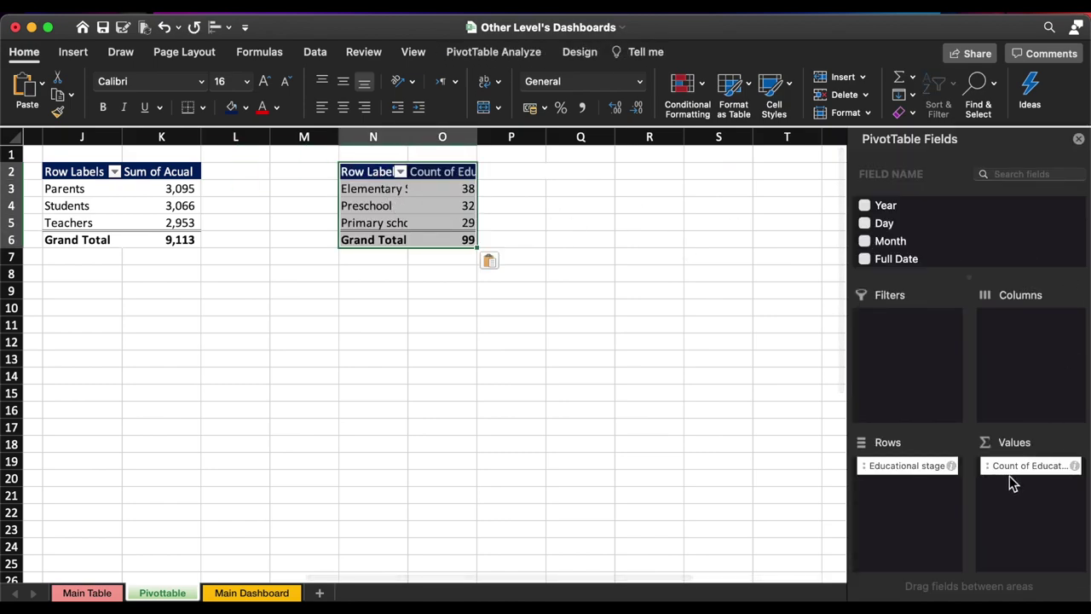
- Make Projects Value the new pivot's value field
click(1009, 478)
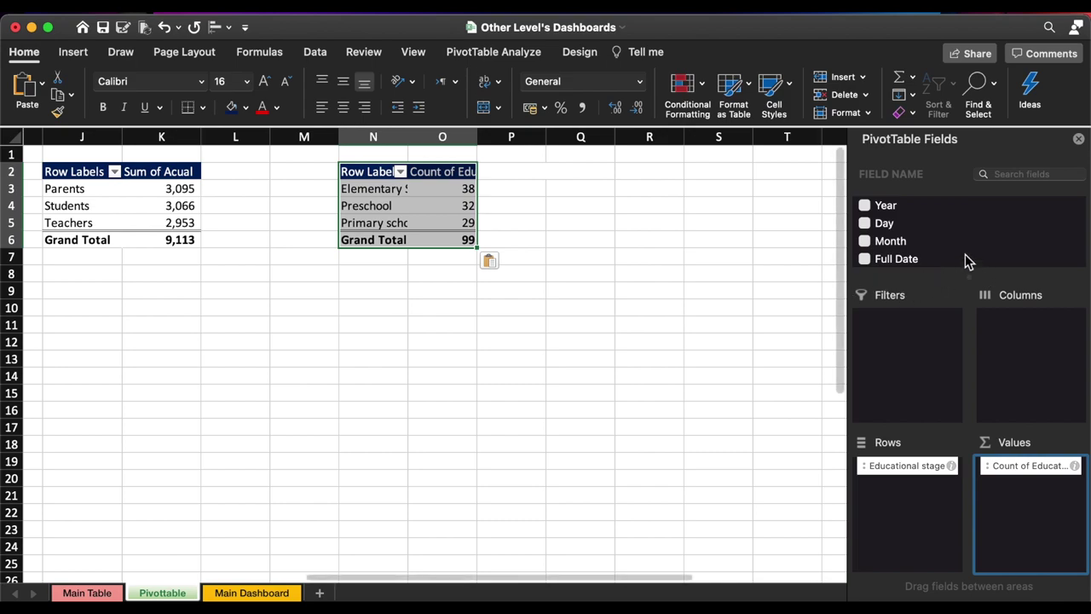
scroll(962, 252, down, 2)
scroll(963, 252, down, 1)
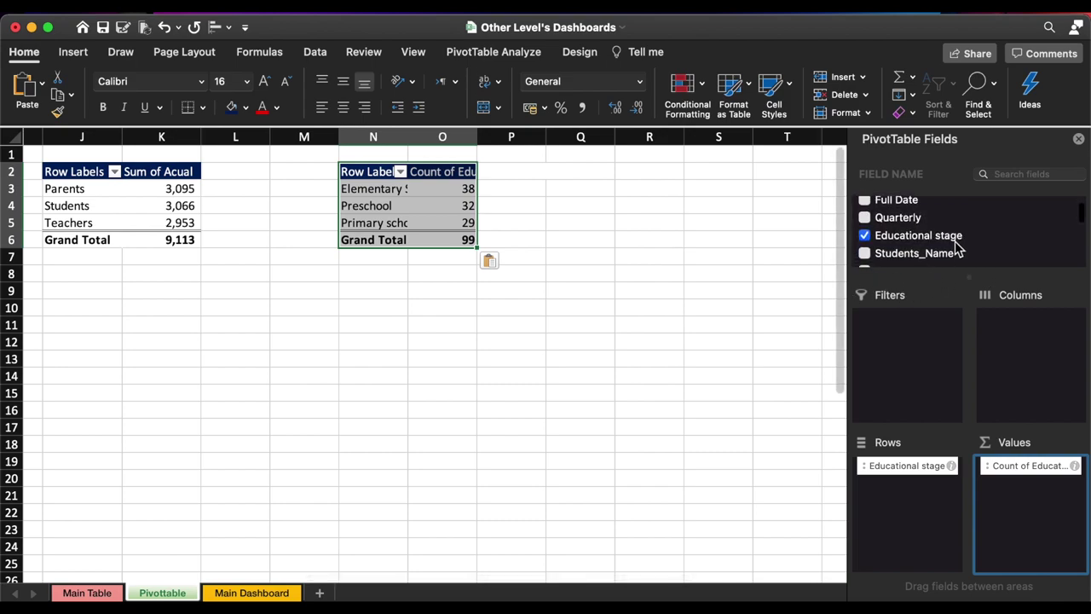
scroll(903, 240, down, 1)
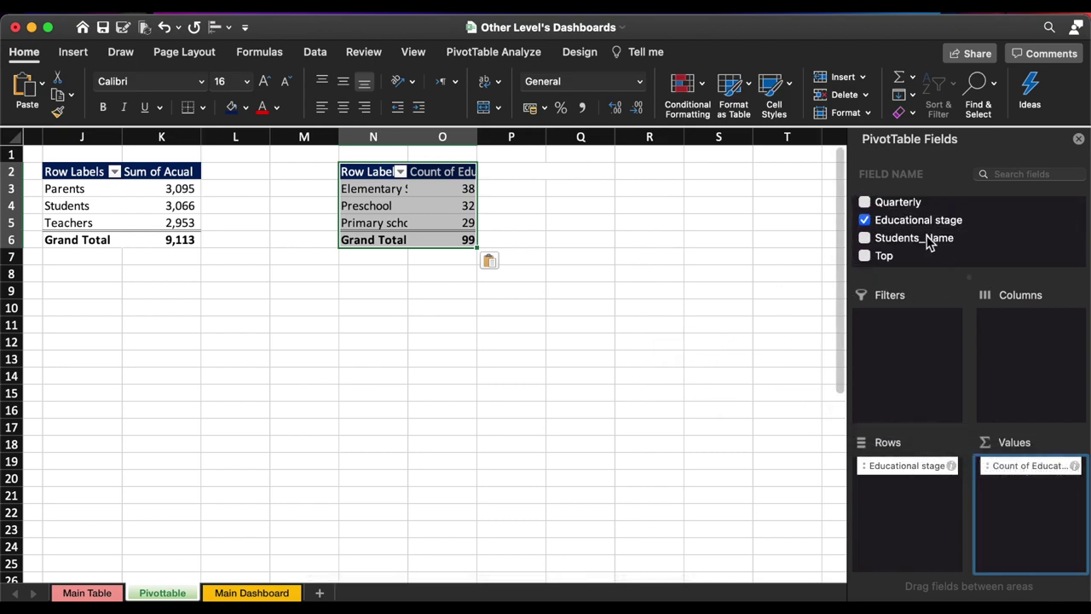
scroll(974, 241, down, 2)
scroll(974, 241, down, 1)
scroll(974, 241, down, 2)
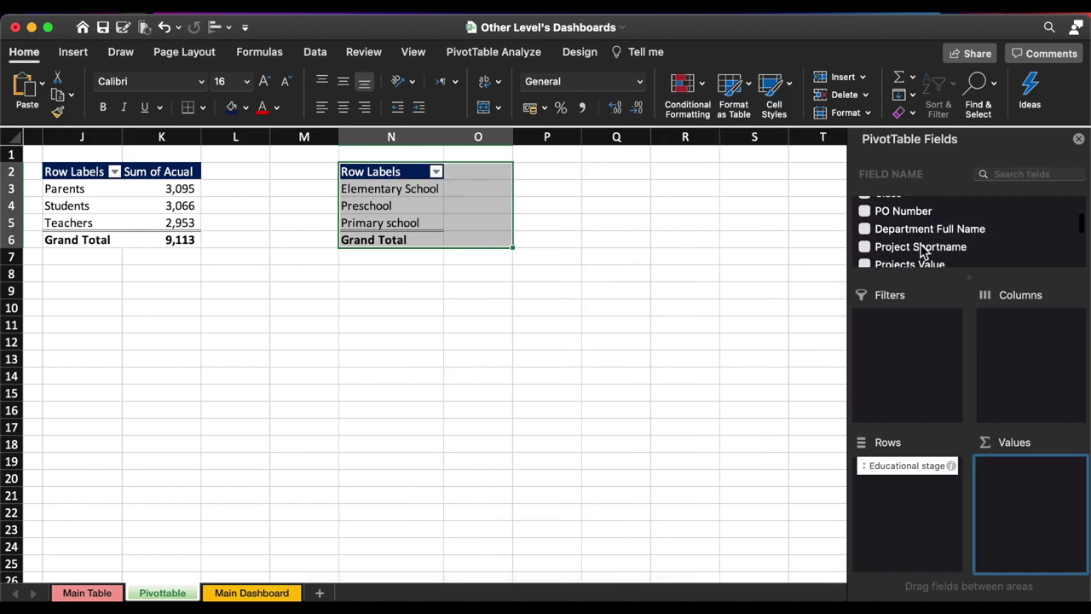
scroll(923, 250, down, 1)
drag(912, 245, 1010, 527)
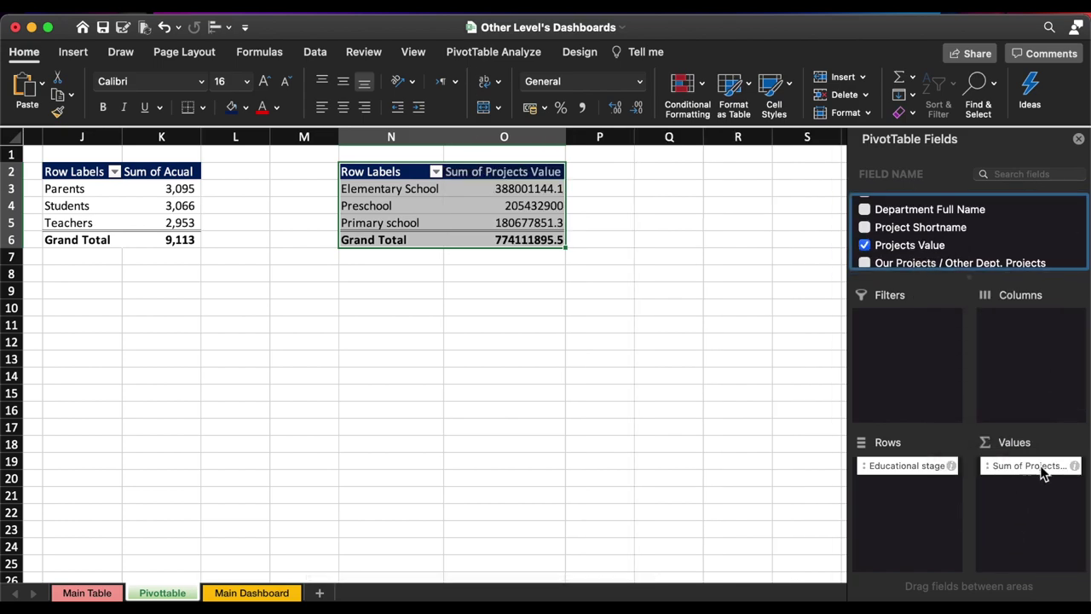
- Summarize Projects Value by Count, giving stage counts totalling 99
click(1073, 467)
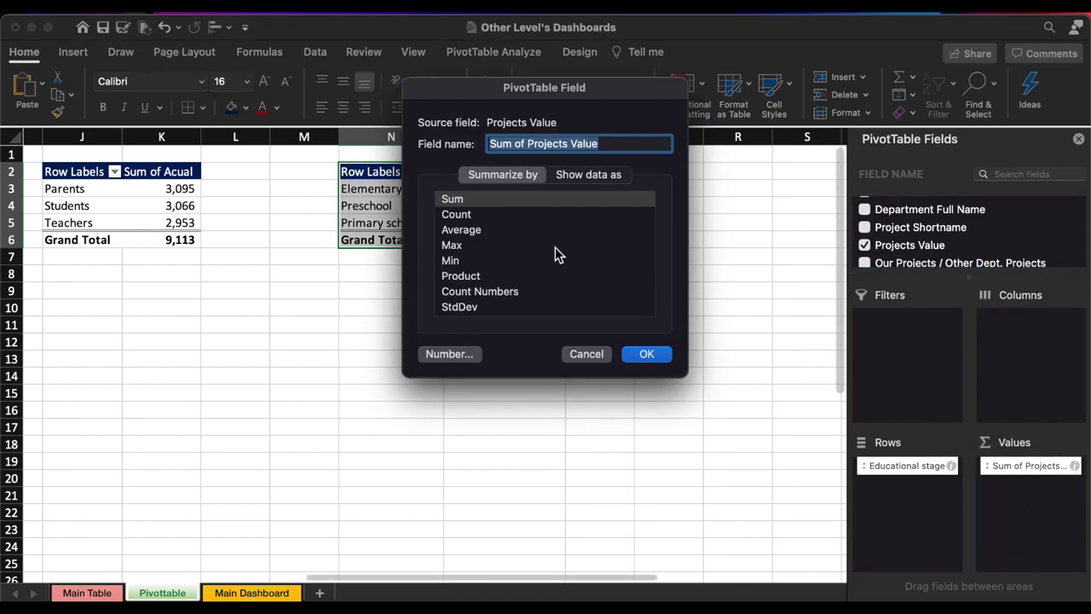
click(464, 216)
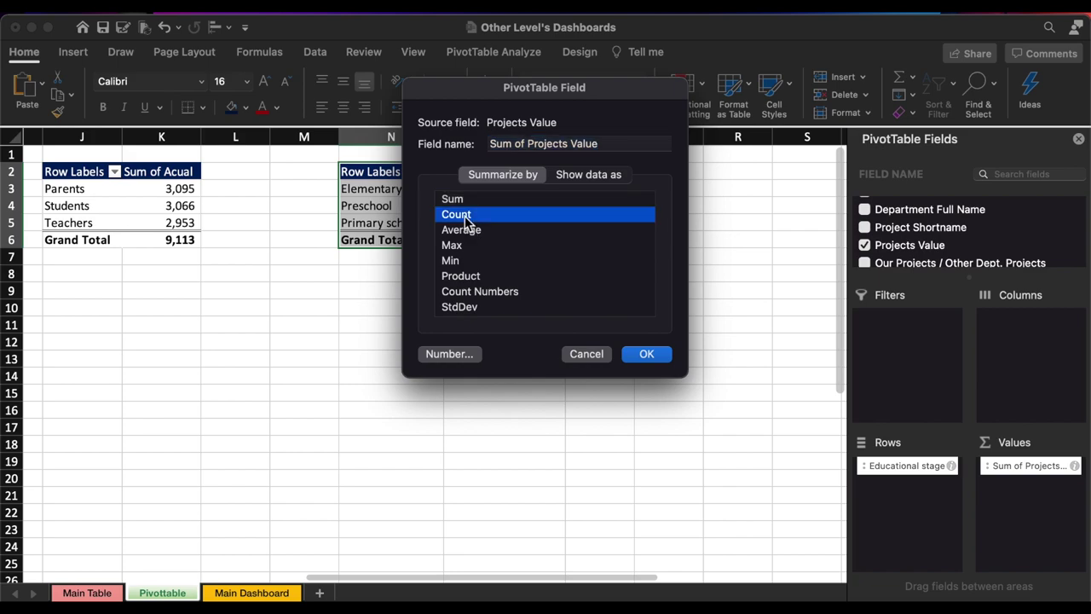
click(642, 357)
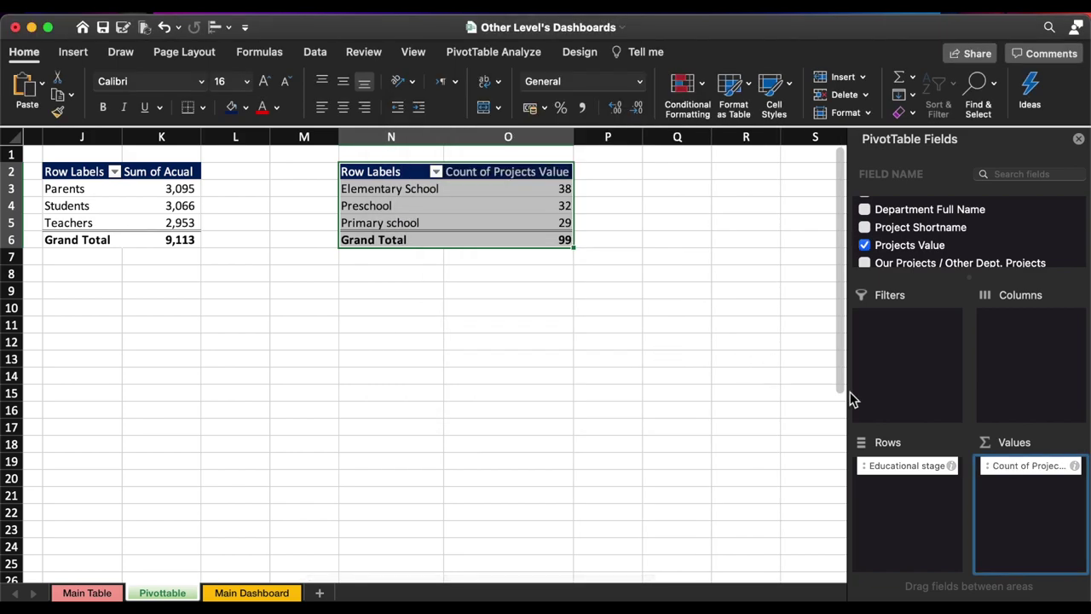
click(73, 52)
- Insert a column pivot chart and move it onto the Main Dashboard's Educational Stage panel
click(632, 87)
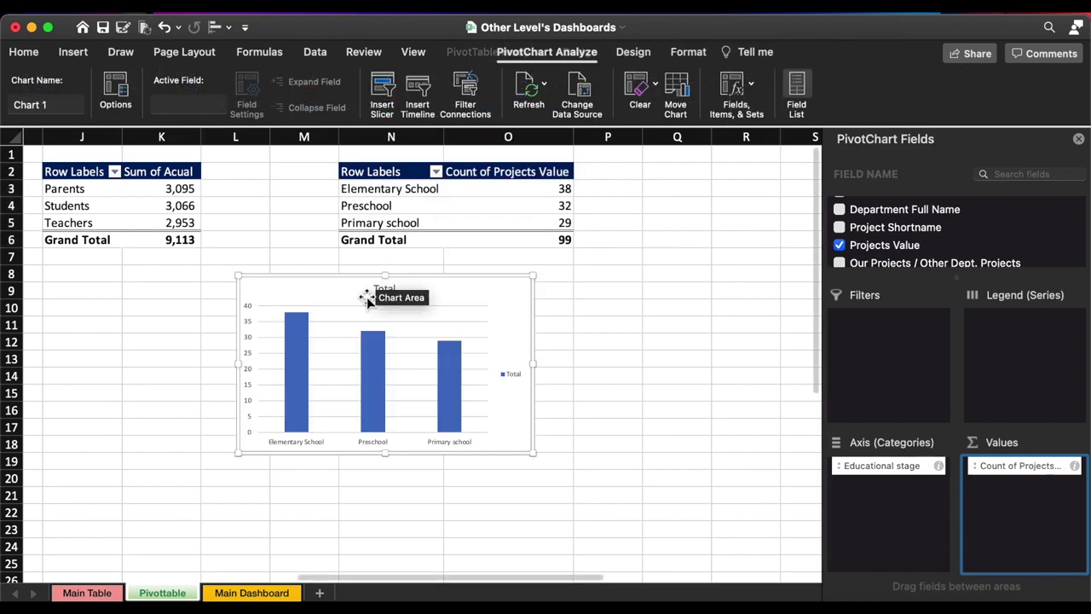
drag(502, 276, 511, 324)
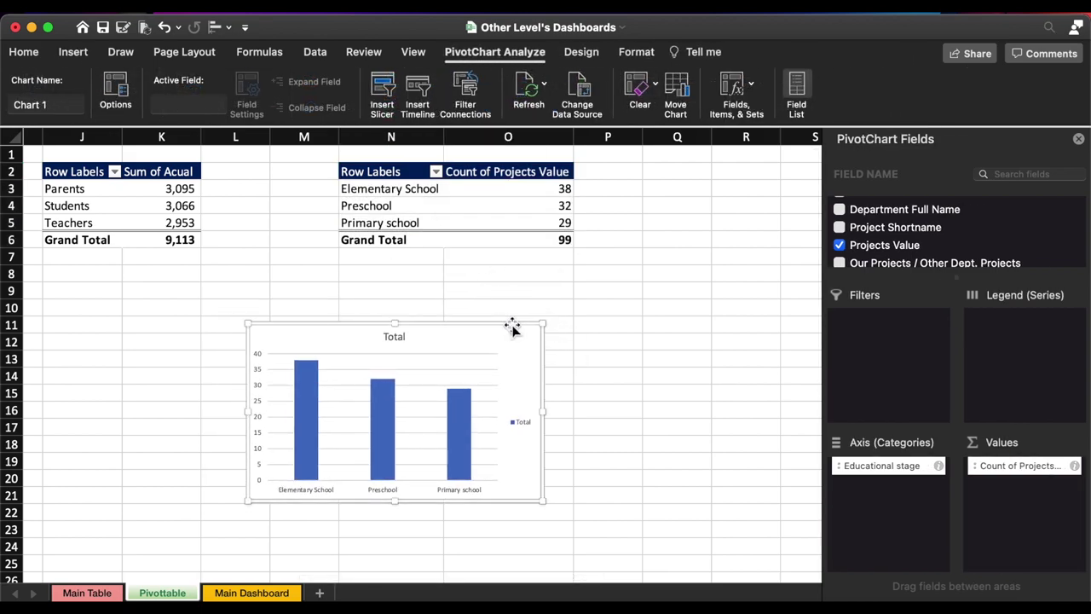
key(cmd+x)
click(251, 592)
key(cmd+v)
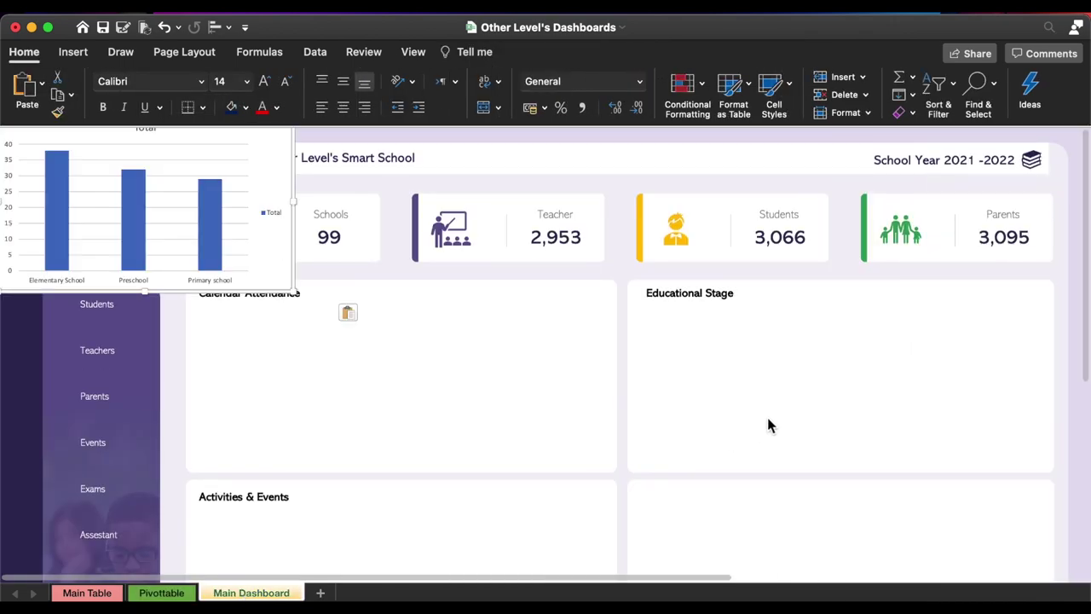
drag(298, 177, 704, 397)
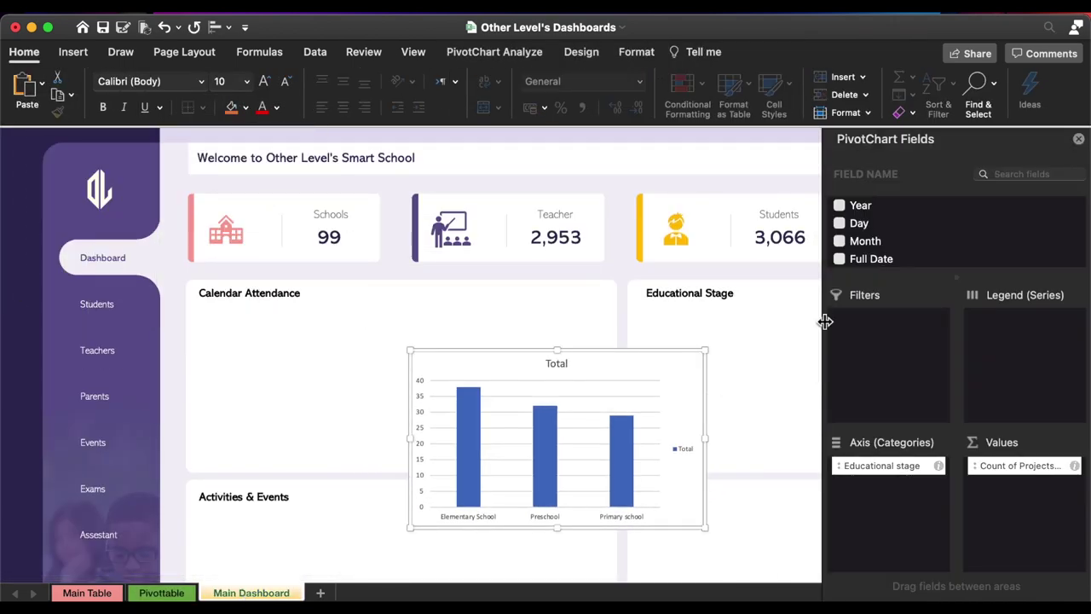
click(1077, 140)
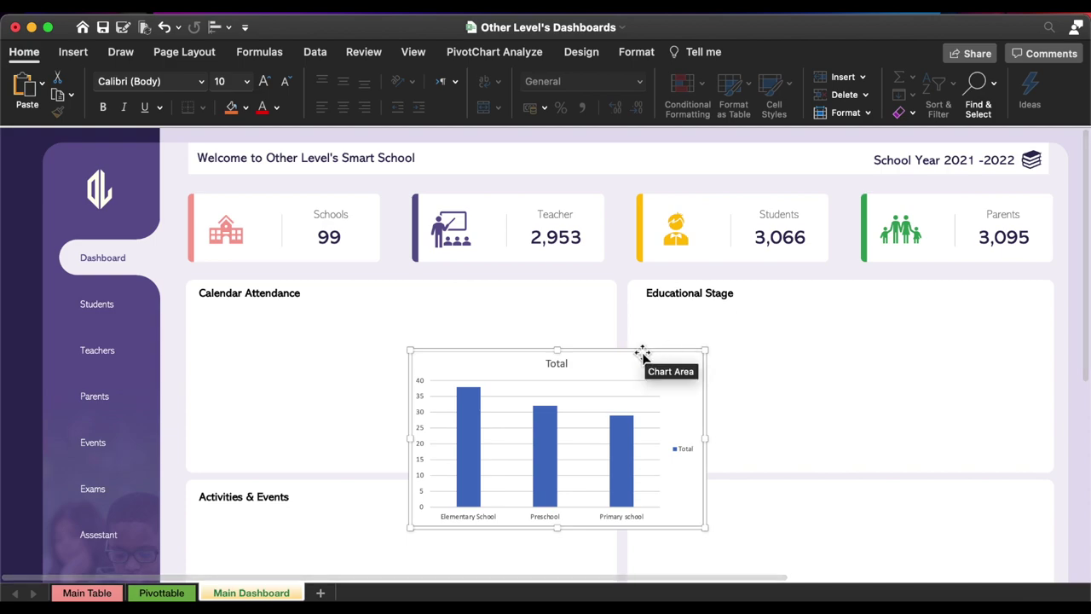
mouse_move(677, 346)
mouse_down()
mouse_move(727, 347)
mouse_move(980, 293)
mouse_up()
- Delete the chart's legend, Total title and category labels, then shrink it to fit
scroll(980, 292, right, 5)
click(871, 406)
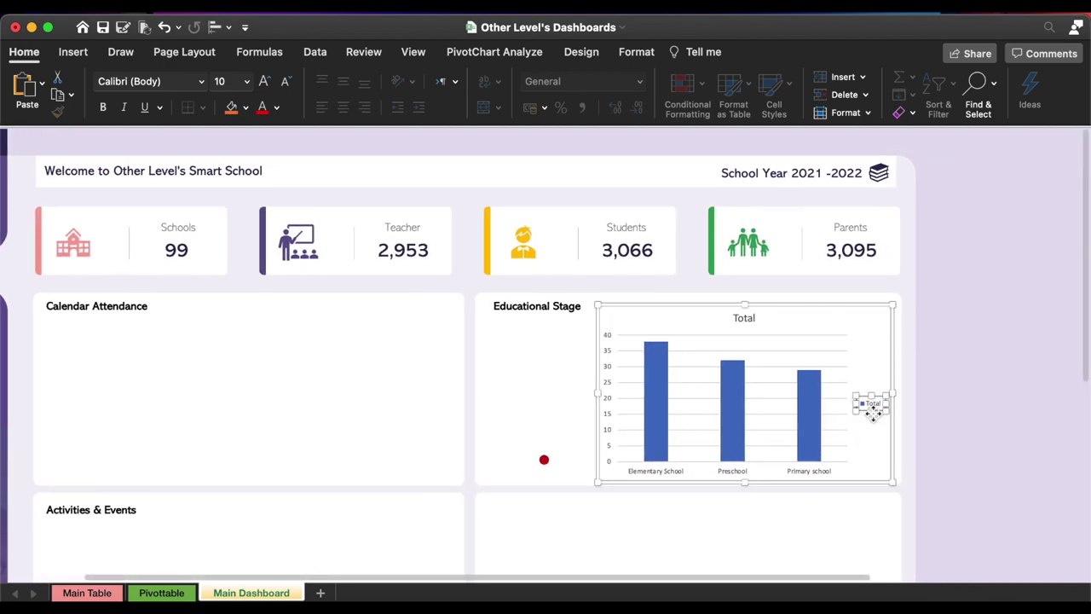
key(Delete)
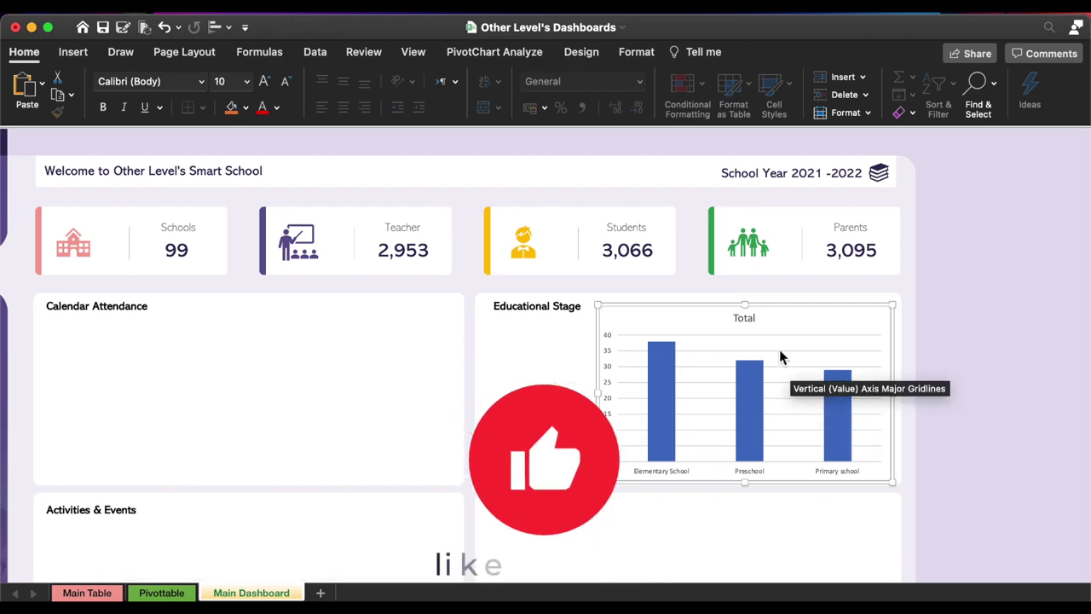
key(Delete)
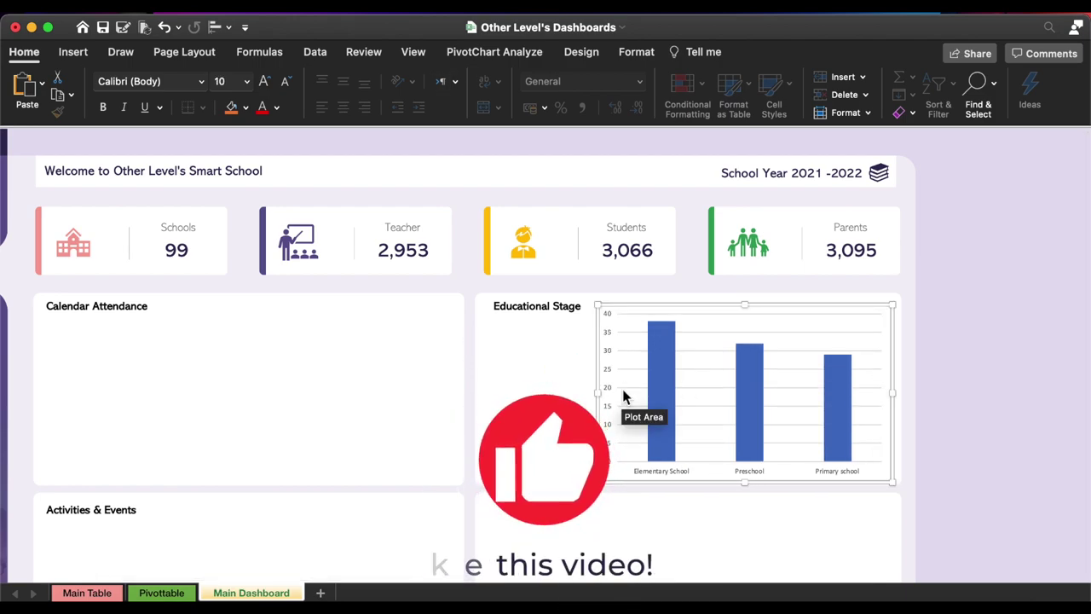
click(624, 388)
click(667, 475)
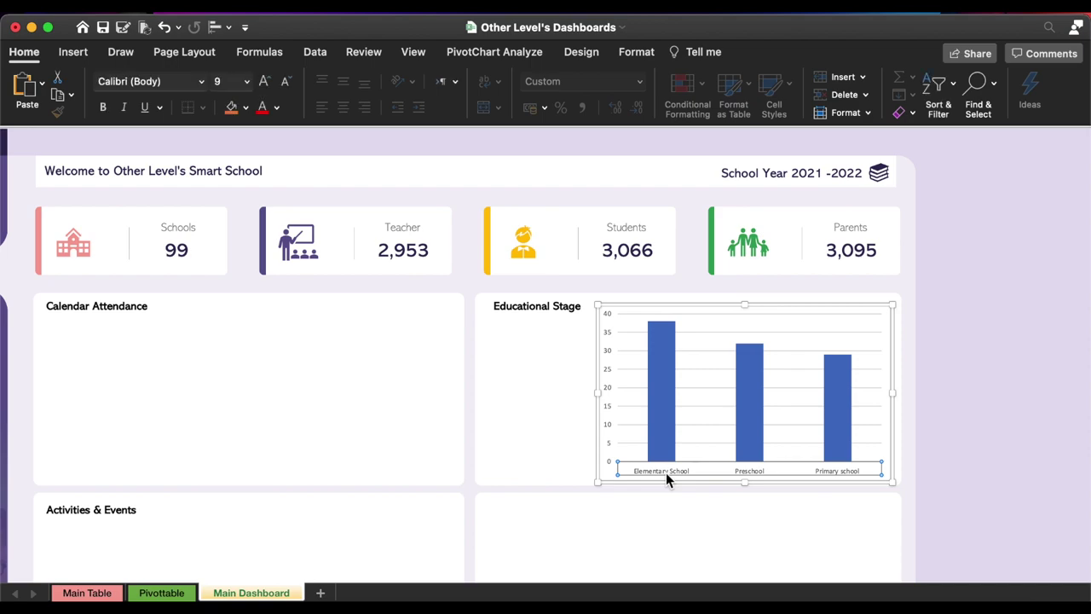
key(Delete)
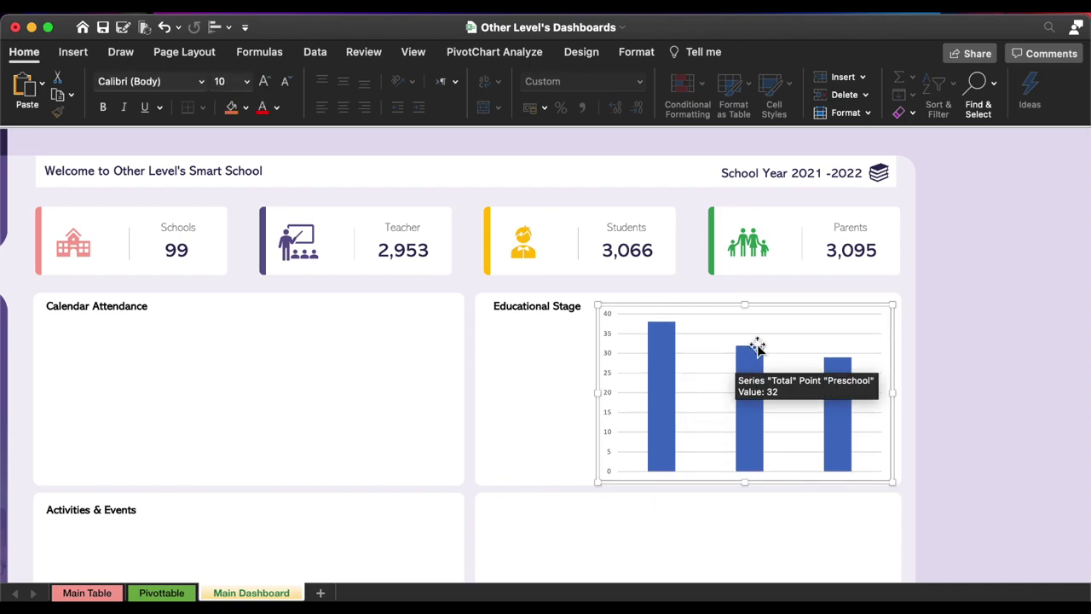
drag(744, 304, 748, 321)
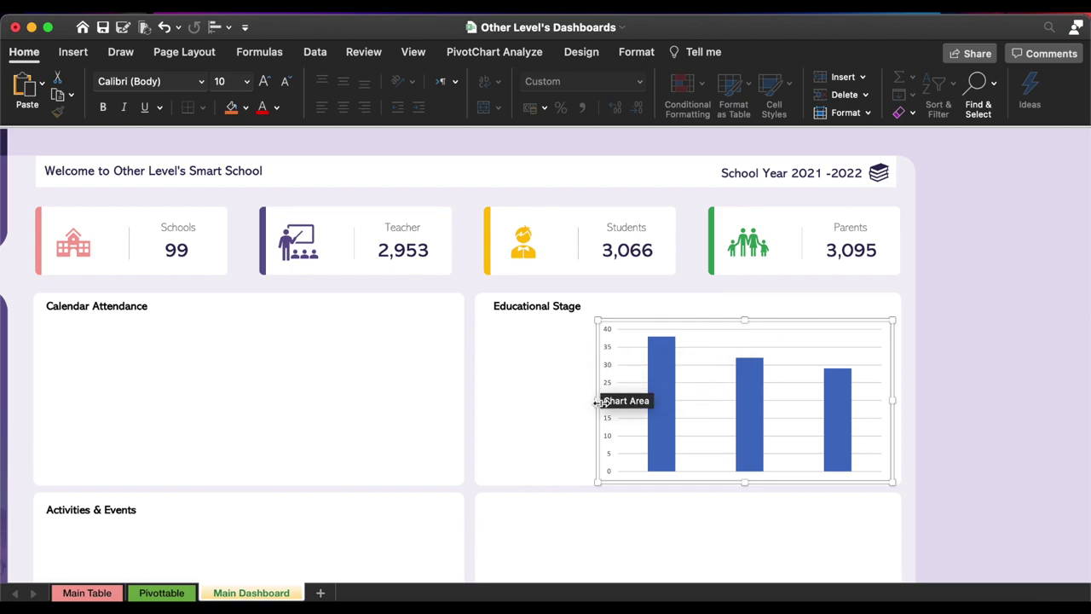
drag(598, 400, 629, 402)
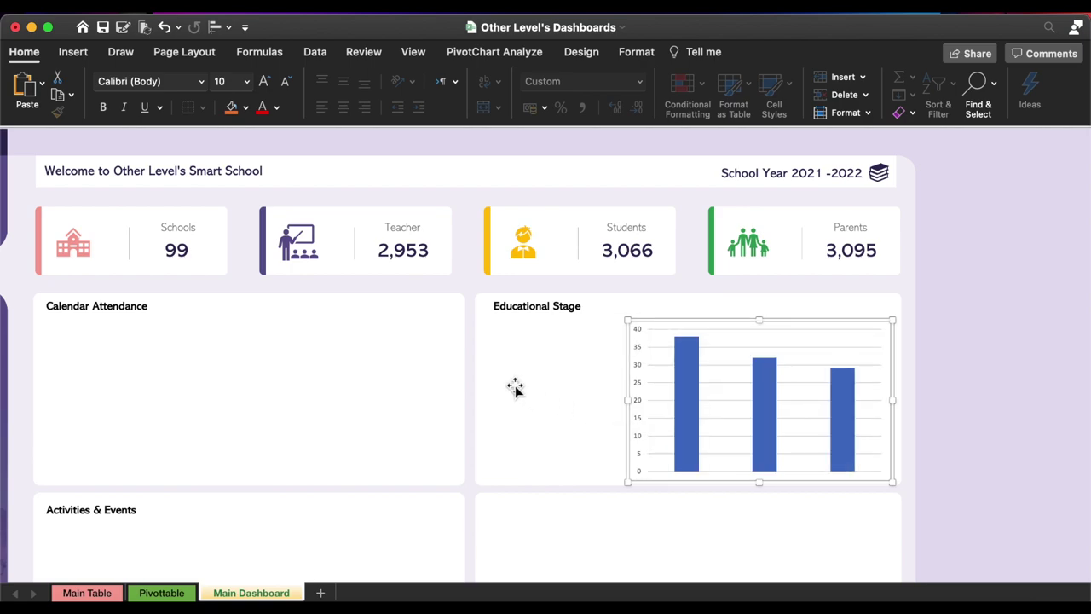
- Draw a tall, narrow purple cube with no outline left of the chart
click(73, 52)
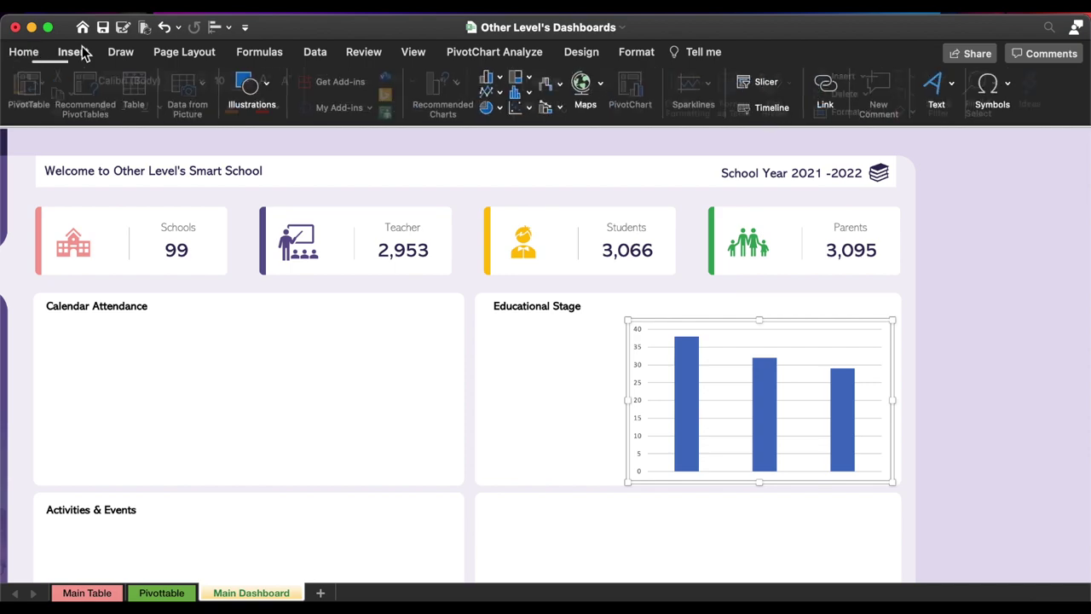
click(263, 101)
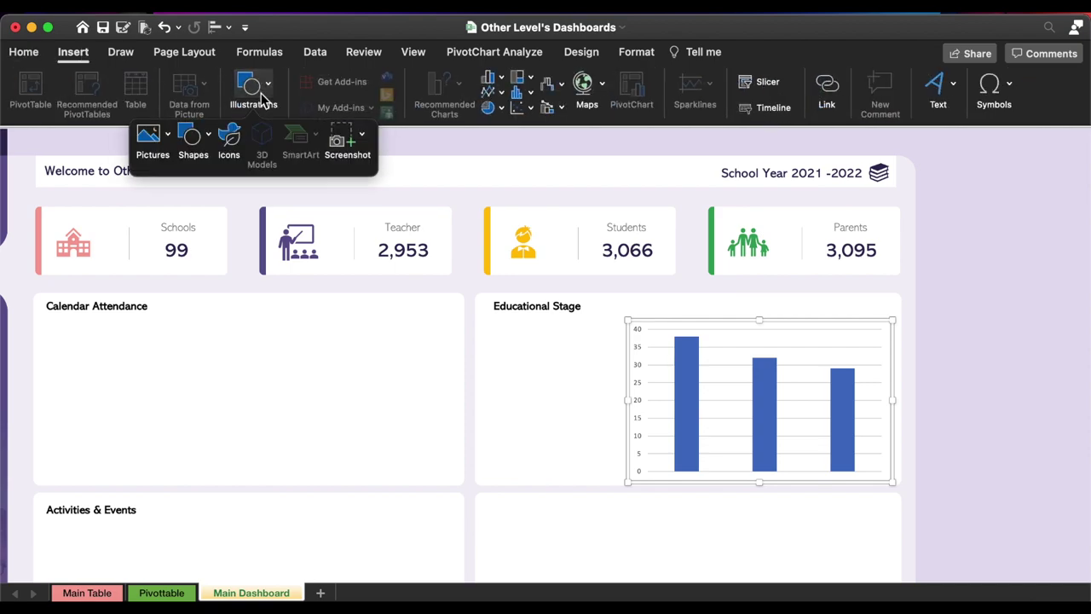
click(192, 140)
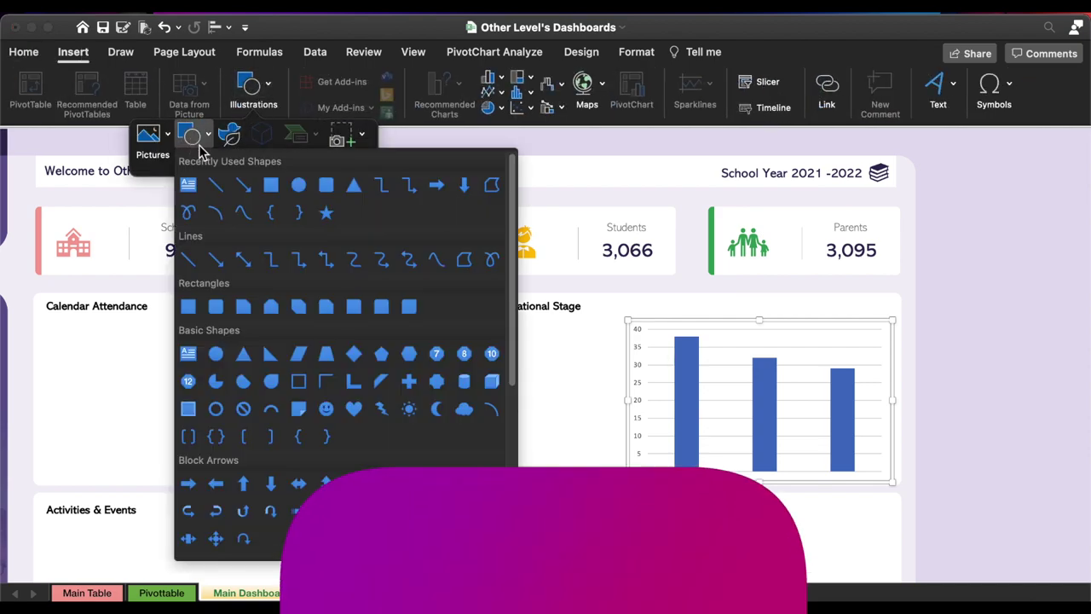
click(492, 383)
drag(493, 342, 542, 452)
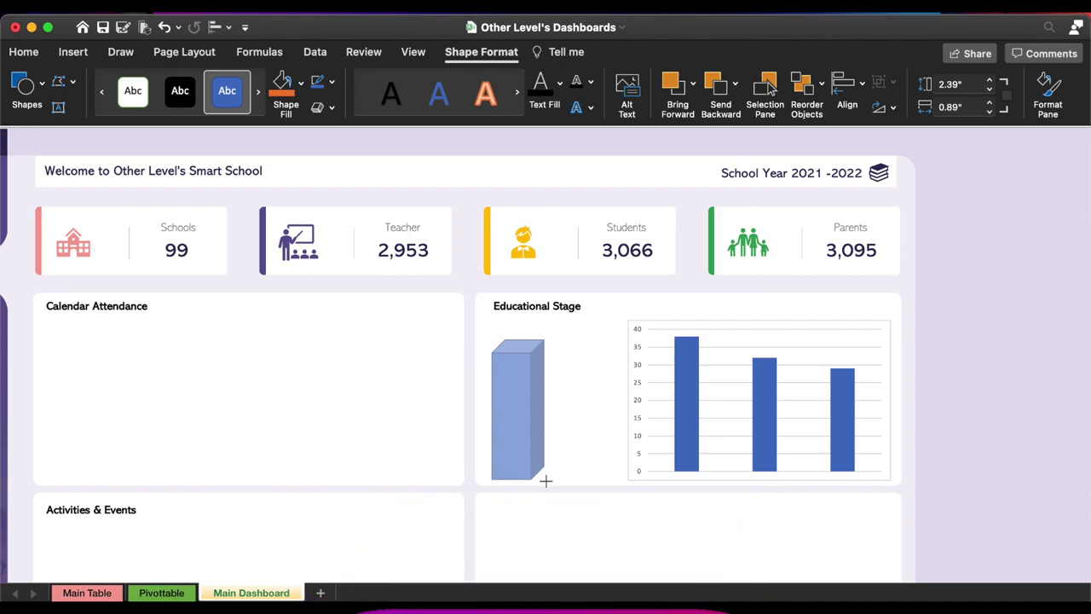
drag(542, 452, 546, 481)
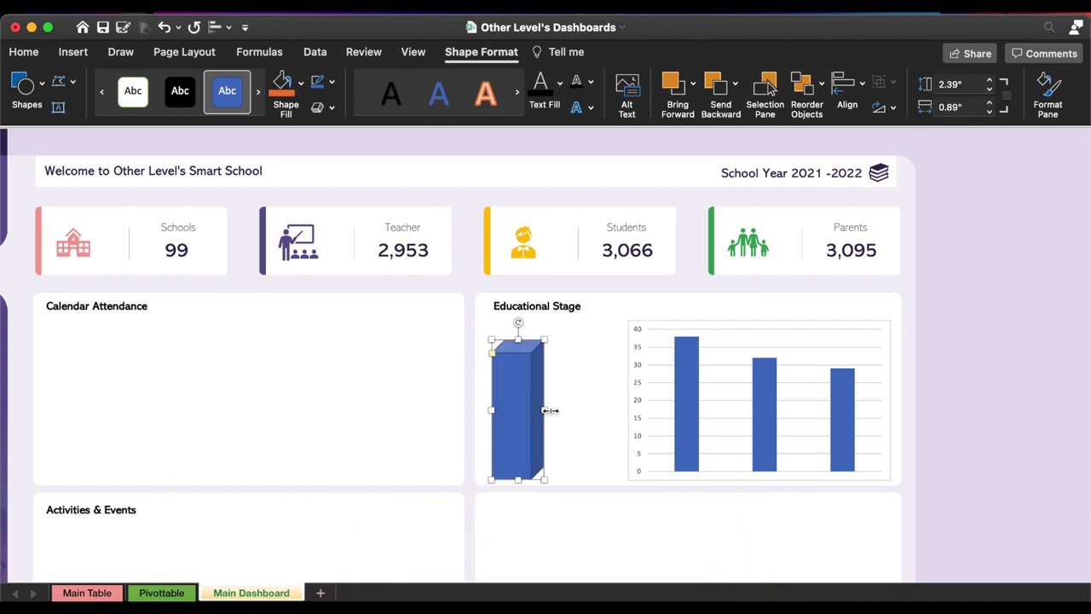
drag(546, 409, 529, 409)
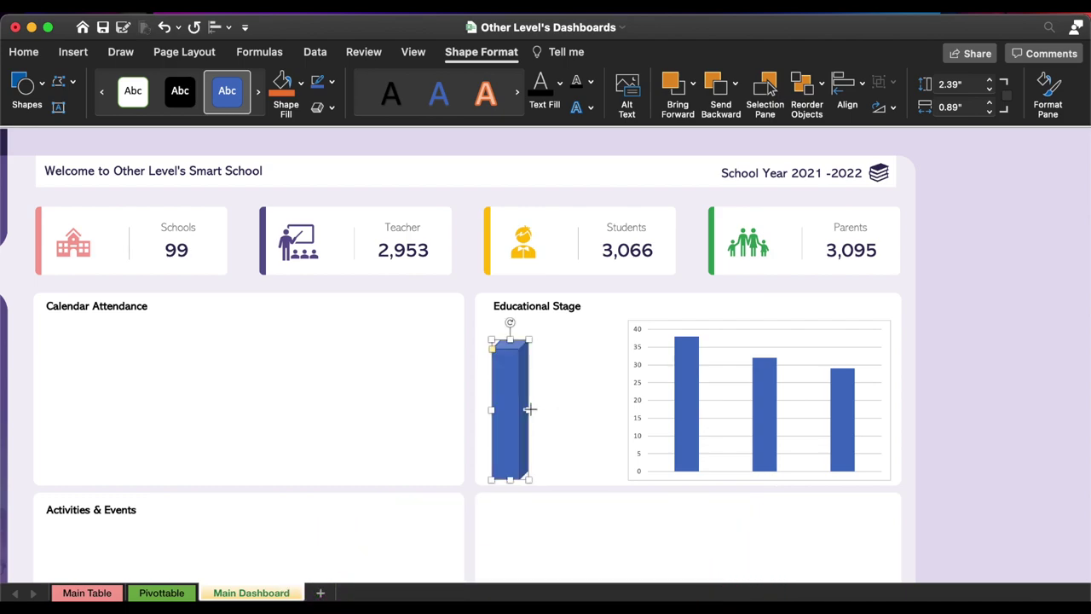
click(303, 85)
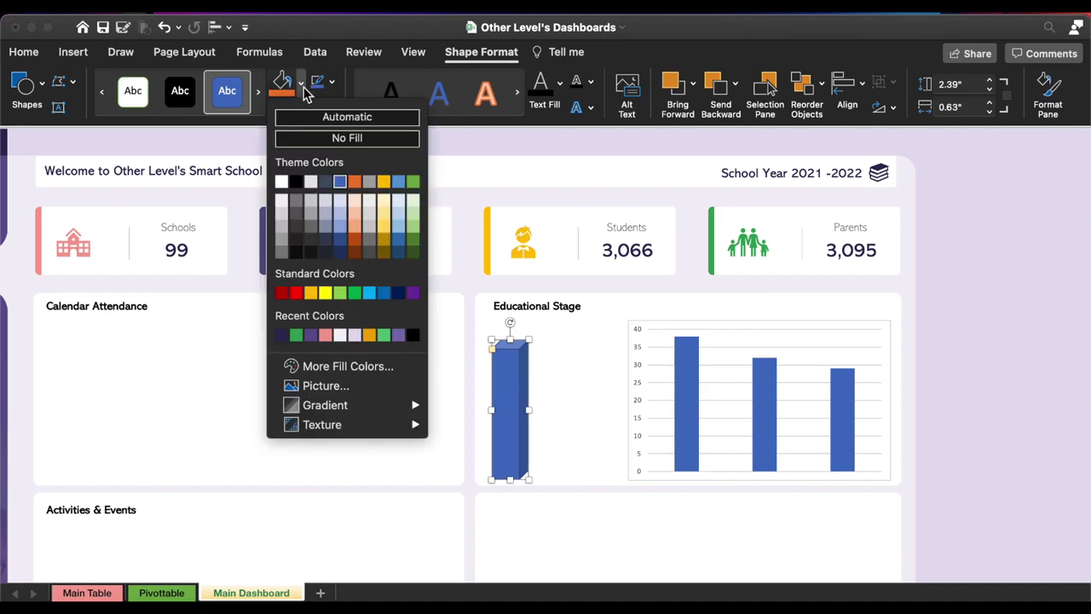
click(309, 337)
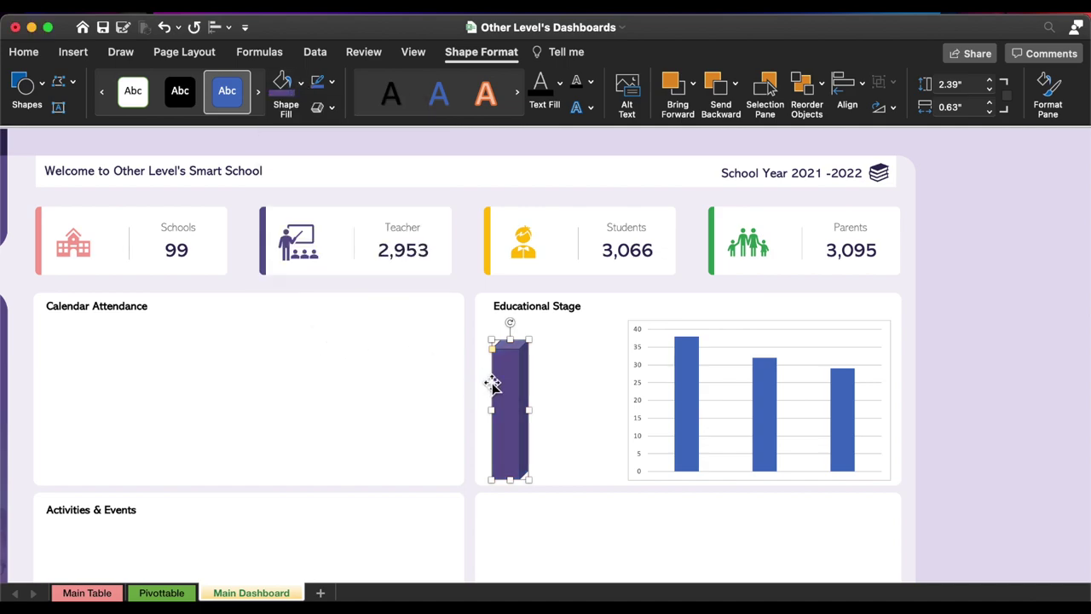
click(332, 84)
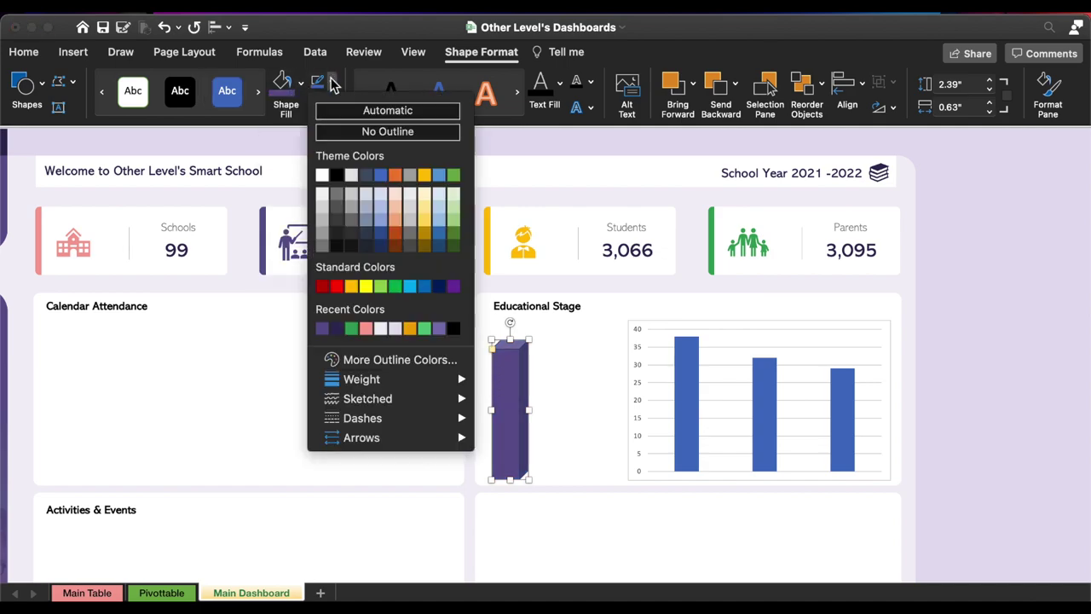
click(337, 135)
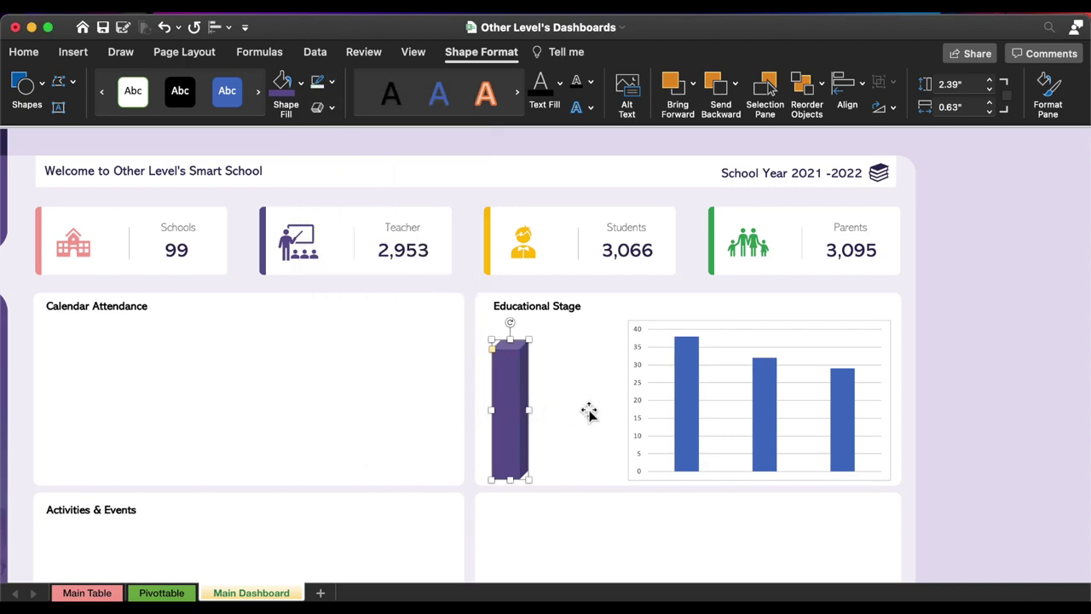
- Add green and orange copies of the cube side by side
drag(514, 384, 568, 394)
click(302, 82)
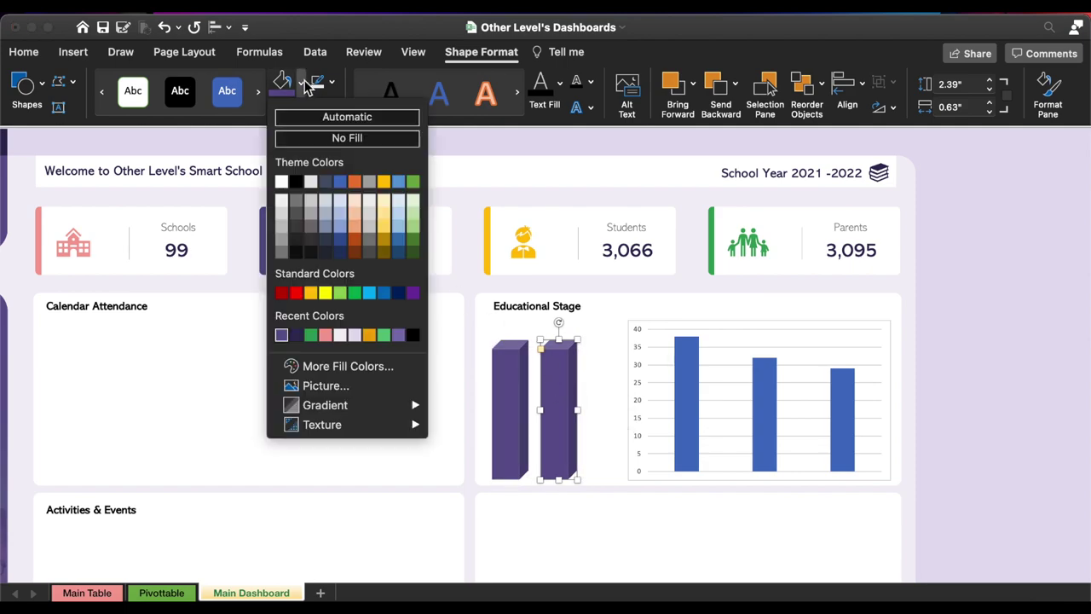
click(311, 335)
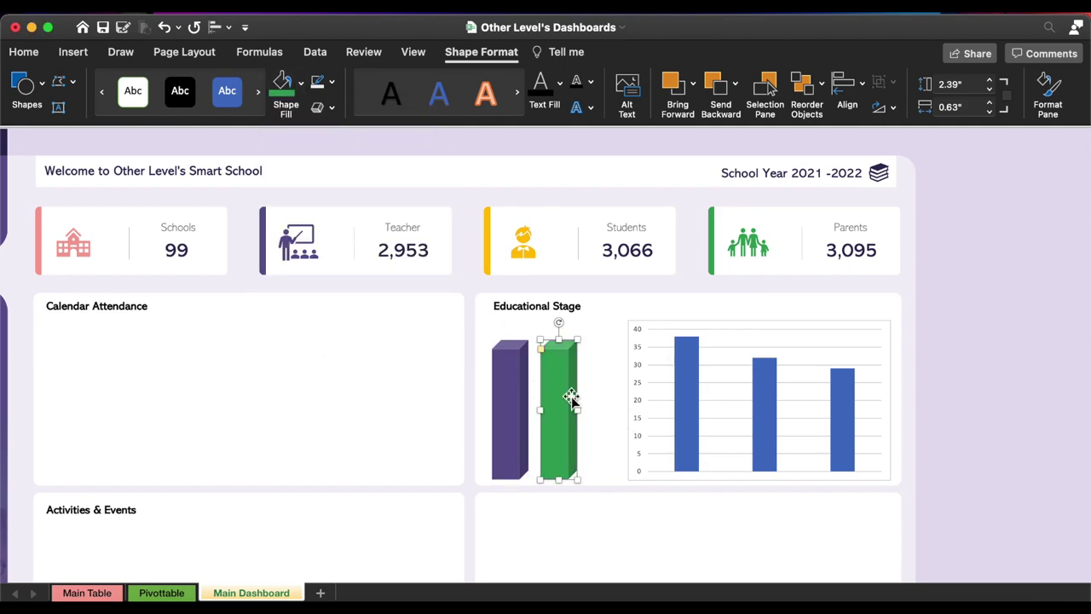
drag(564, 394, 620, 393)
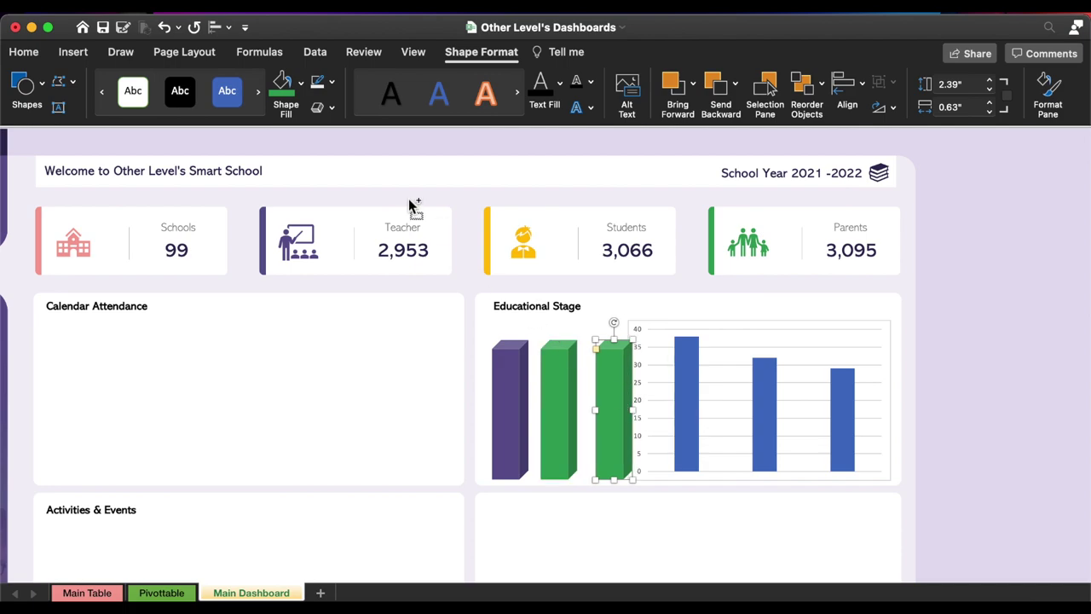
click(300, 83)
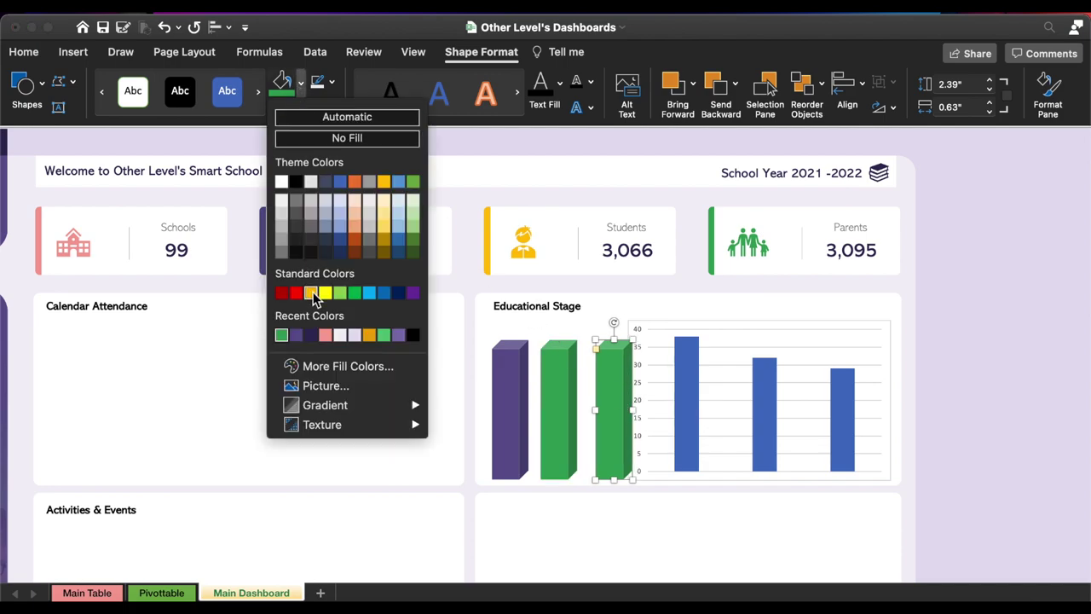
click(369, 335)
scroll(811, 414, left, 1)
click(811, 414)
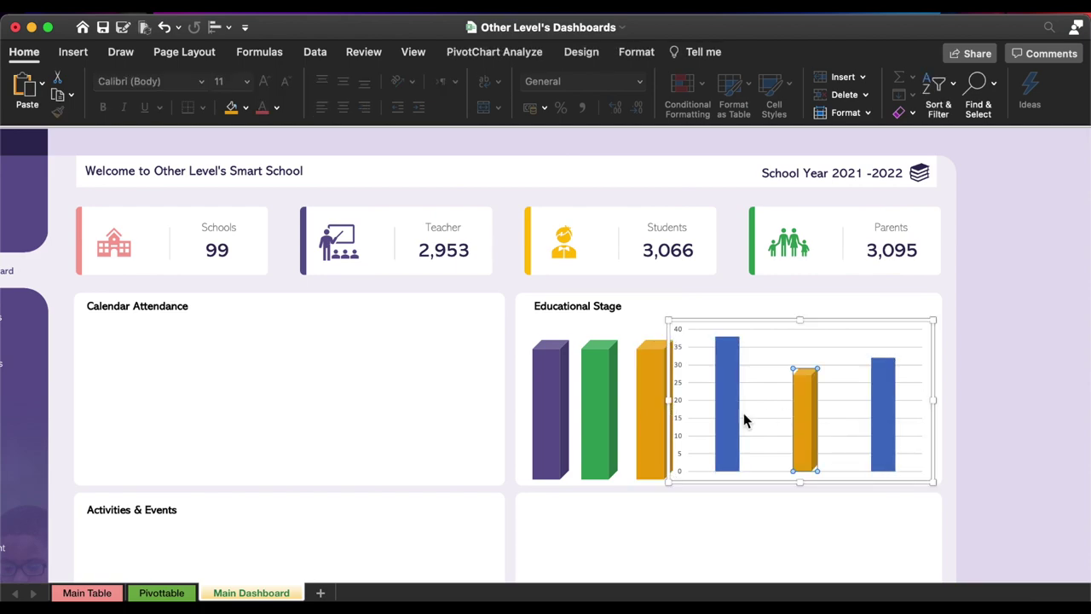
- Paste the green and purple cubes as the rightmost and Elementary School chart bars
click(603, 407)
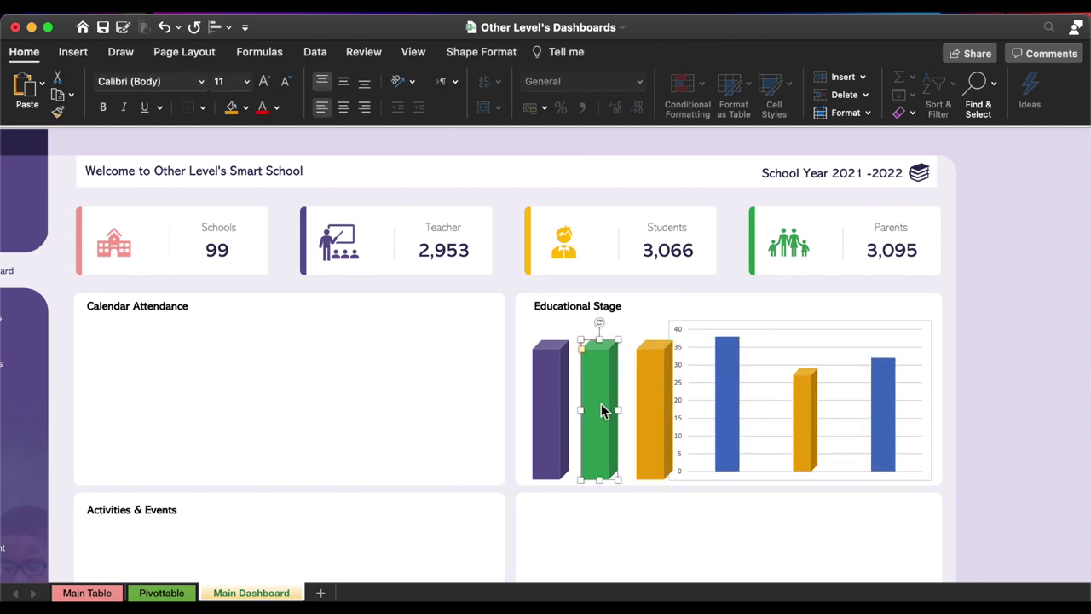
click(891, 398)
click(888, 392)
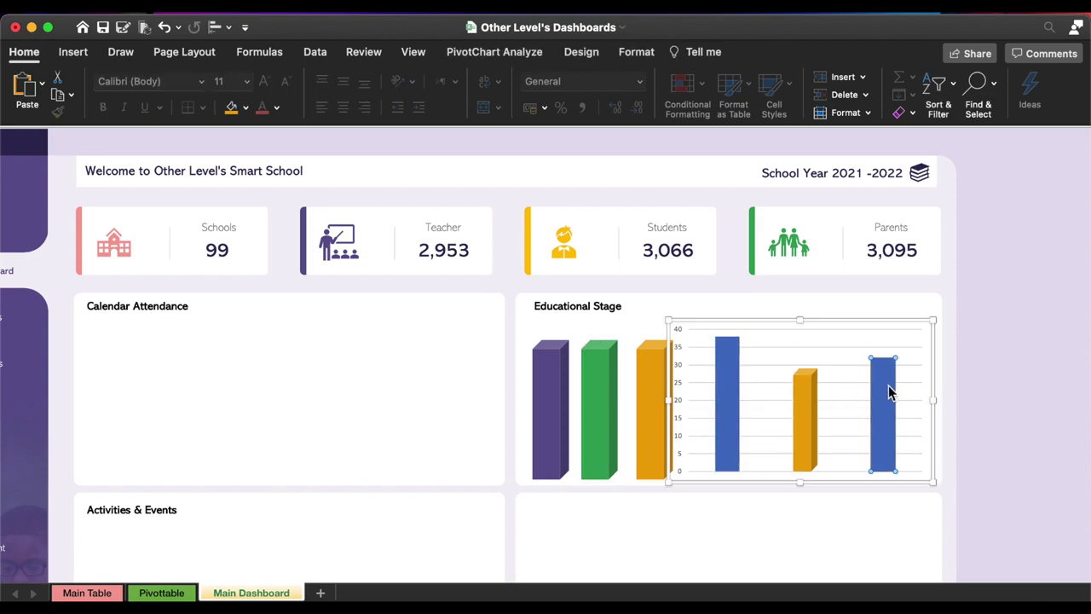
key(cmd+v)
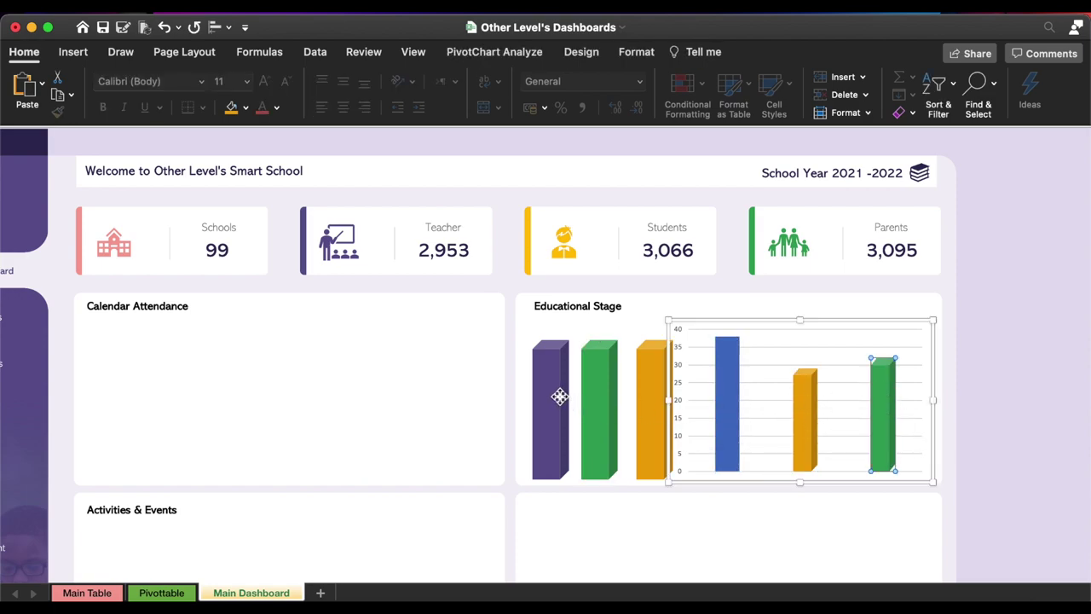
click(558, 395)
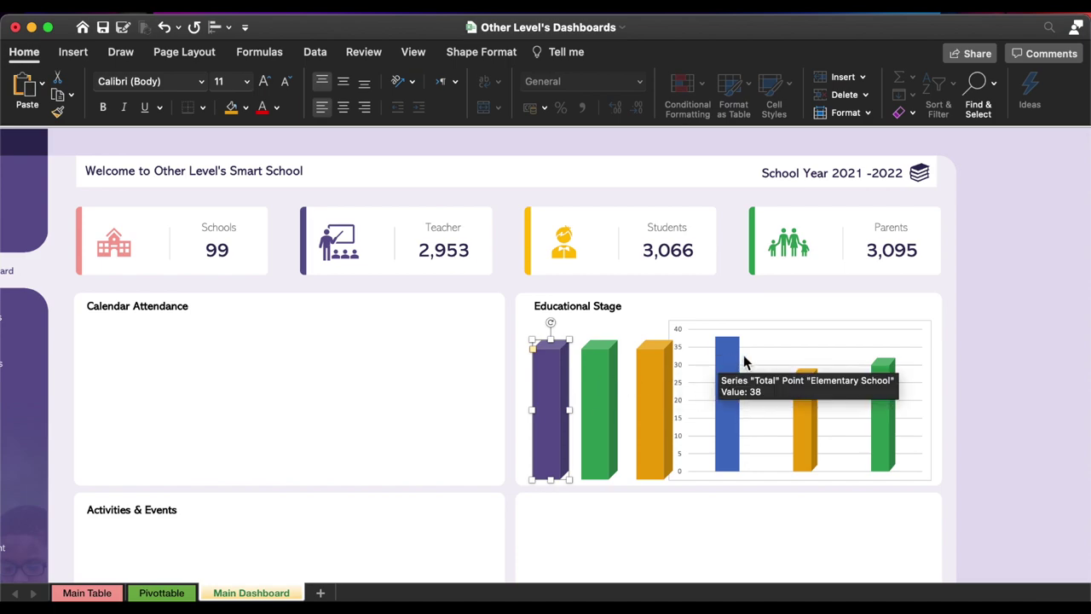
click(729, 371)
click(729, 371)
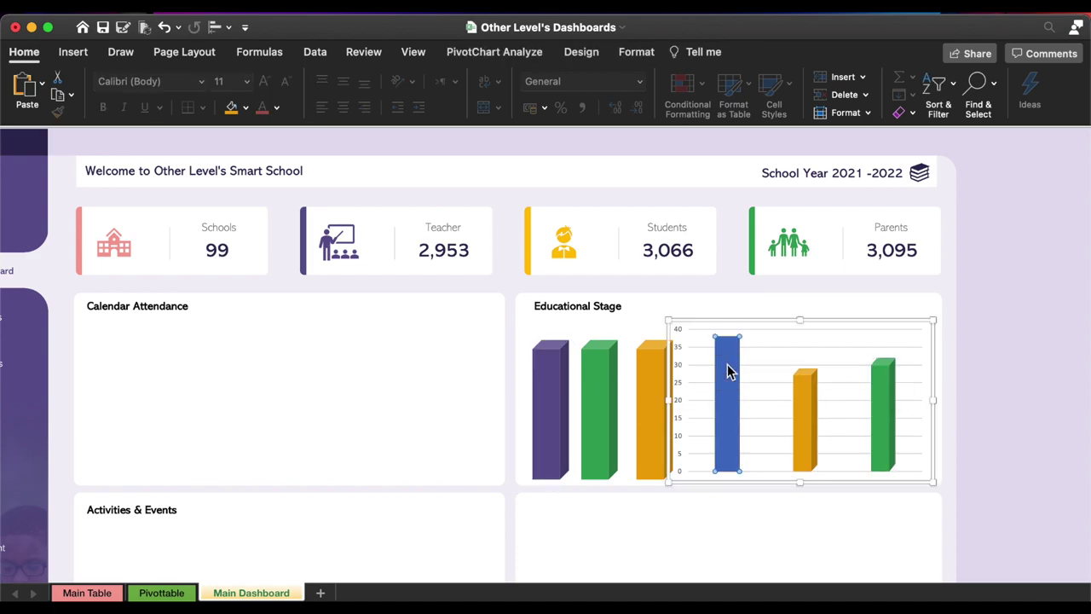
key(cmd+v)
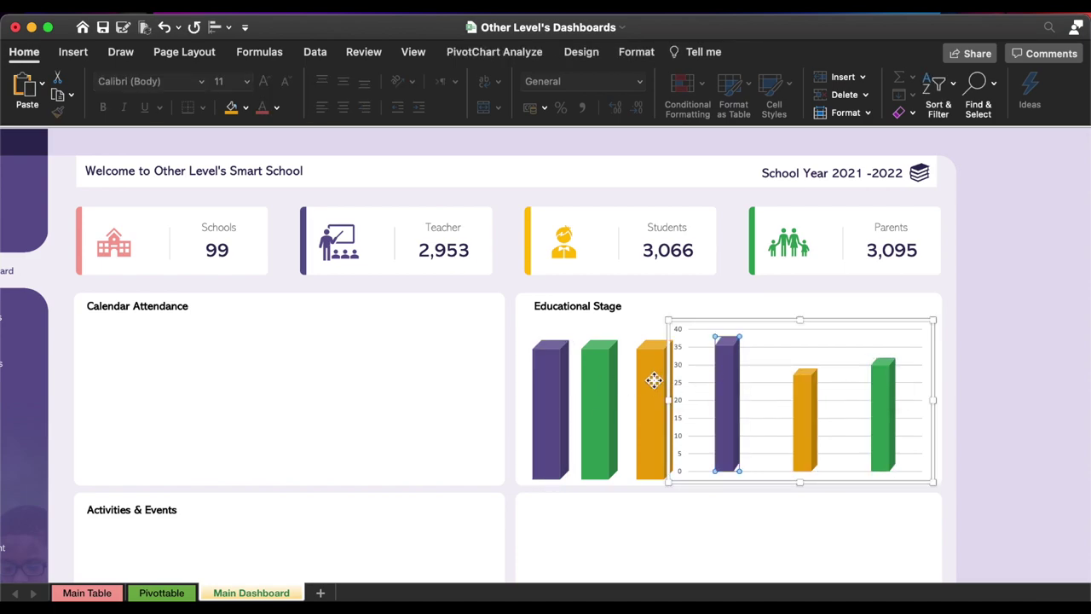
- Select the loose orange, green and purple cubes together and delete them
click(654, 380)
shift+click(593, 383)
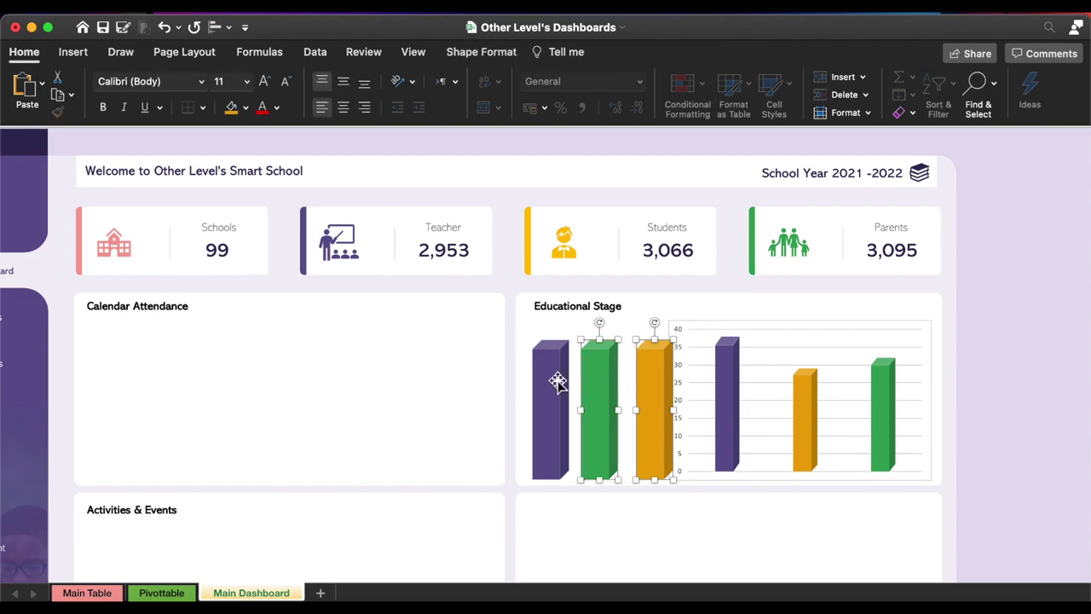
shift+click(556, 380)
key(Delete)
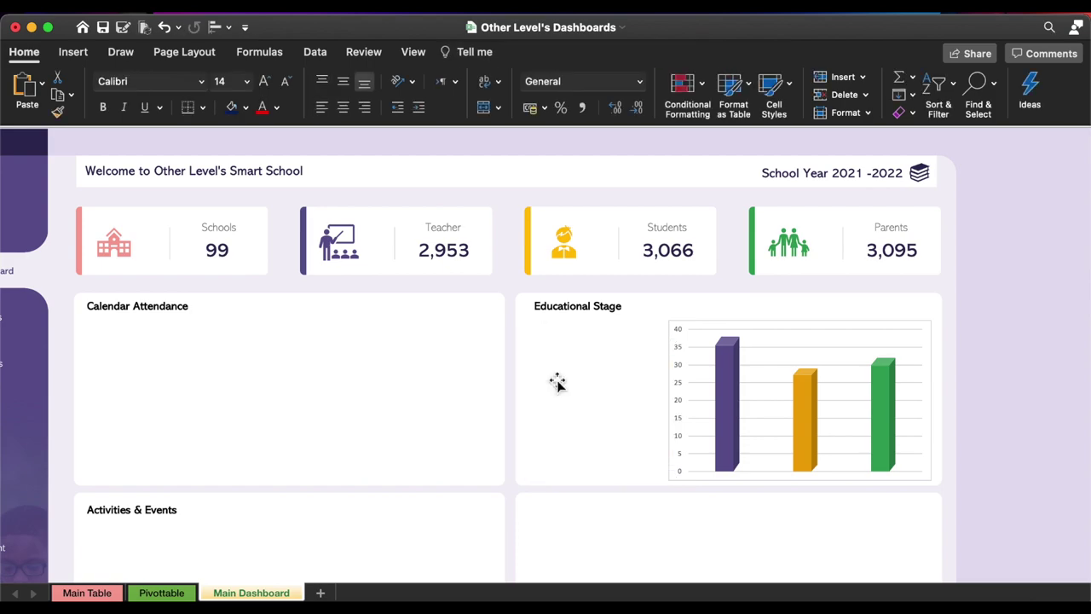
- Set the chart's Shape Outline to No Outline and draw a rectangle in the lower panel
click(766, 325)
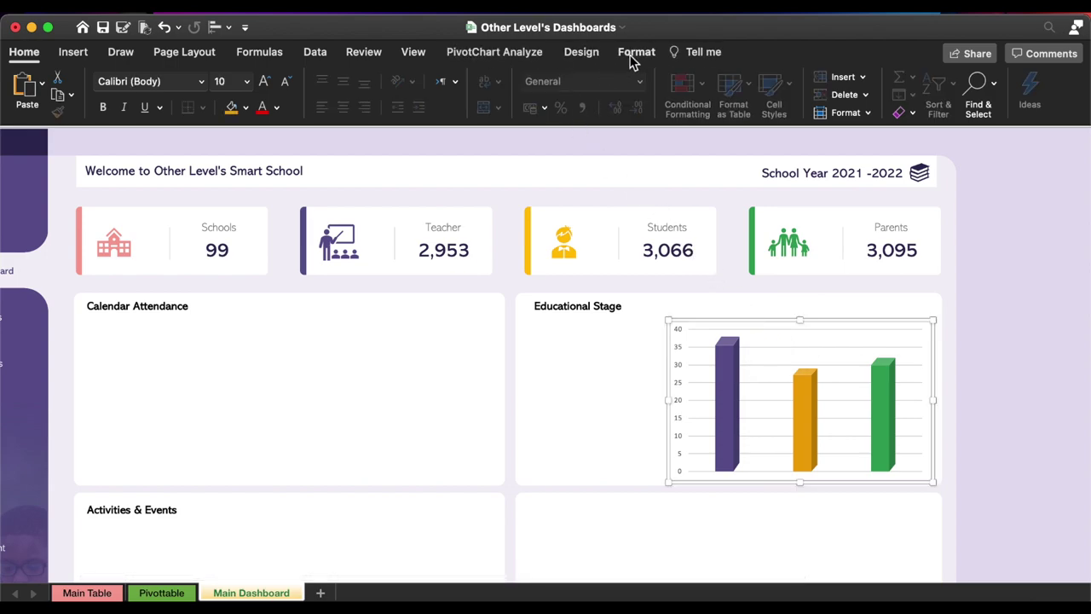
click(634, 53)
click(442, 81)
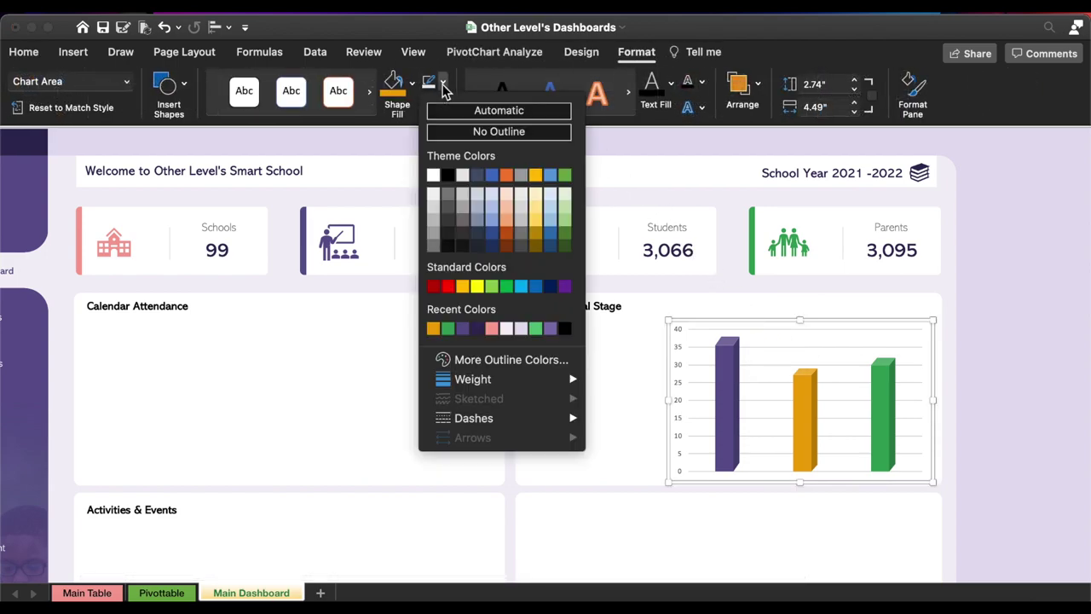
click(444, 132)
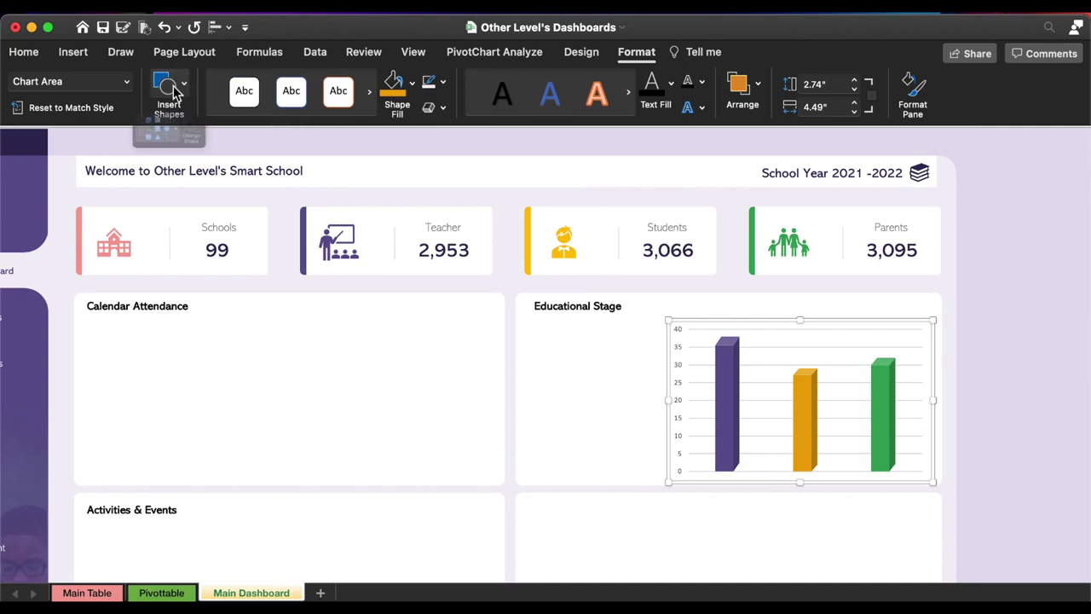
click(152, 153)
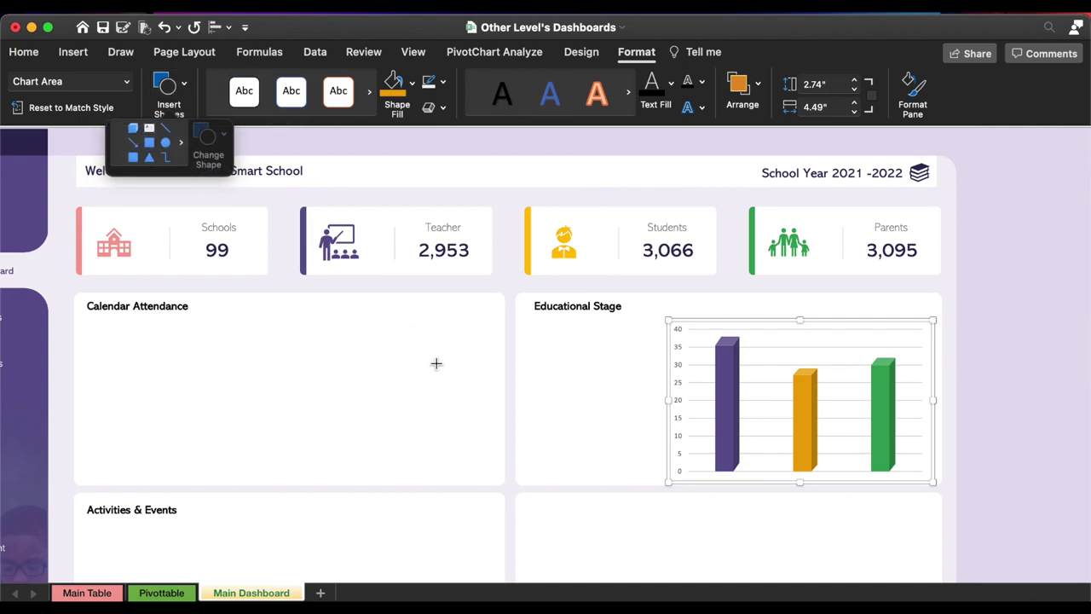
drag(438, 369, 656, 454)
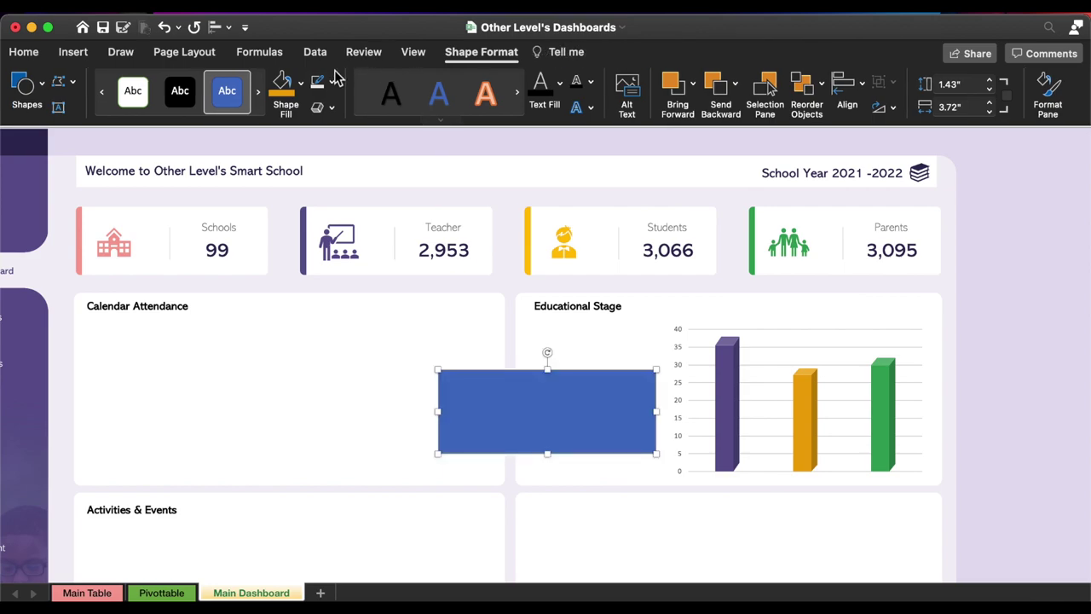
- Make the rectangle white with no outline and stretch it thinly over the chart's base
click(333, 83)
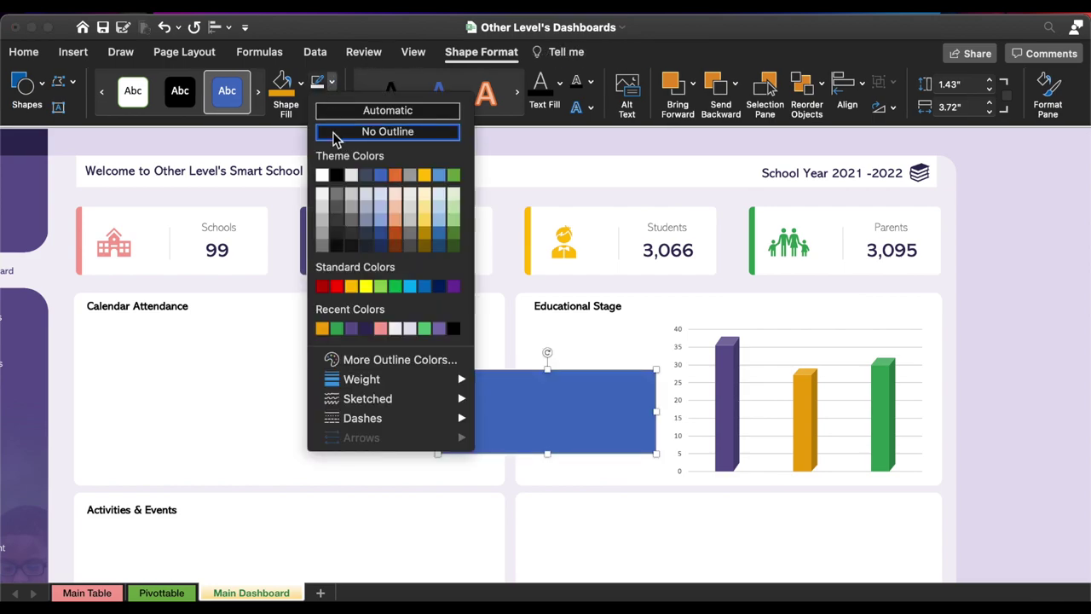
click(336, 133)
click(300, 83)
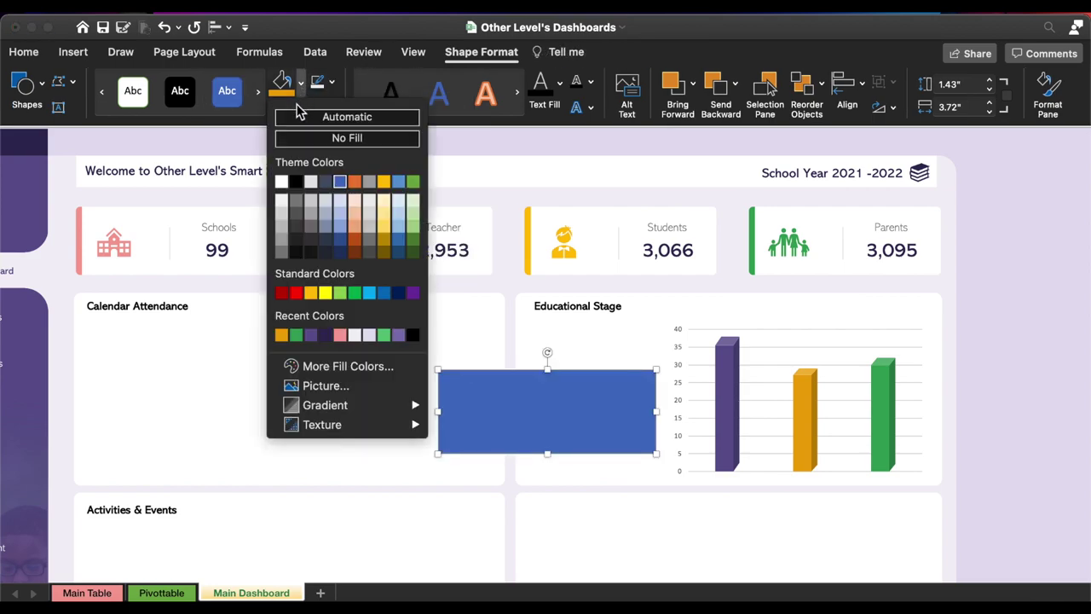
click(282, 182)
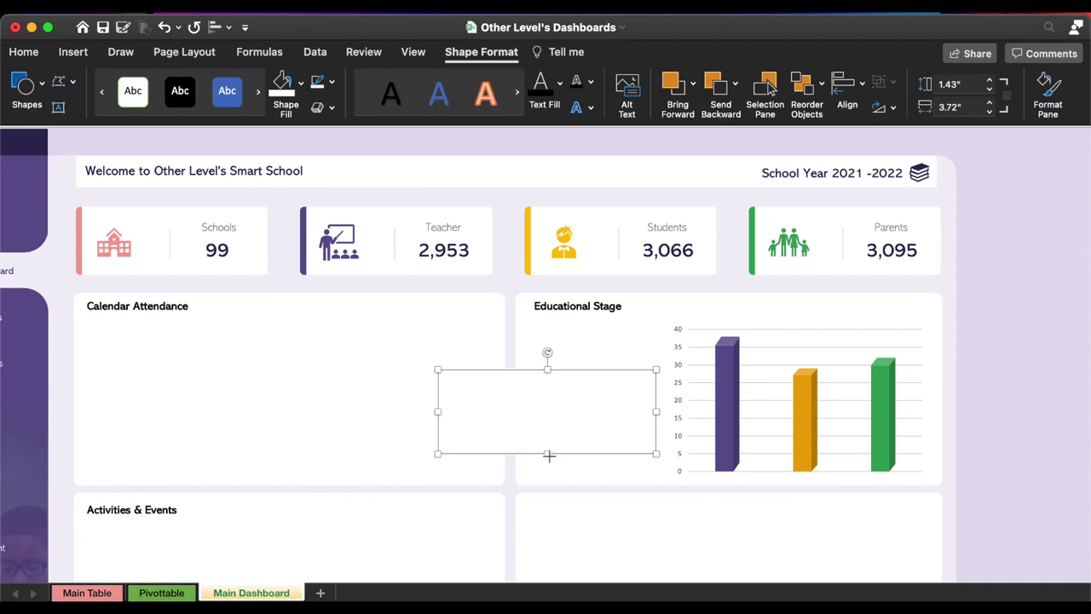
mouse_move(549, 456)
mouse_down()
mouse_move(550, 406)
mouse_move(759, 481)
mouse_move(833, 484)
mouse_up()
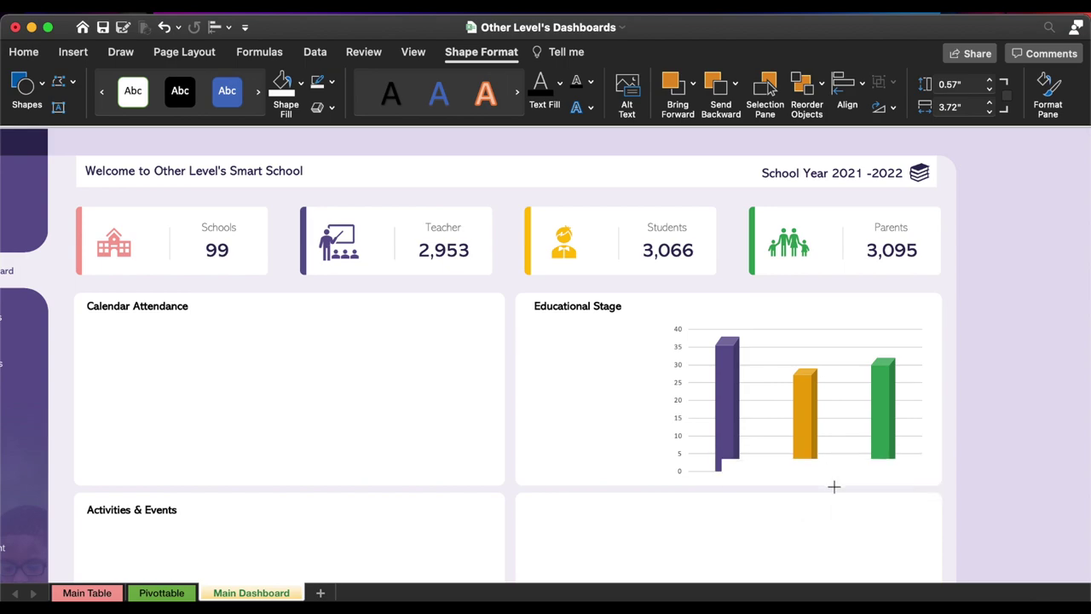
drag(720, 472, 653, 471)
drag(797, 458, 801, 462)
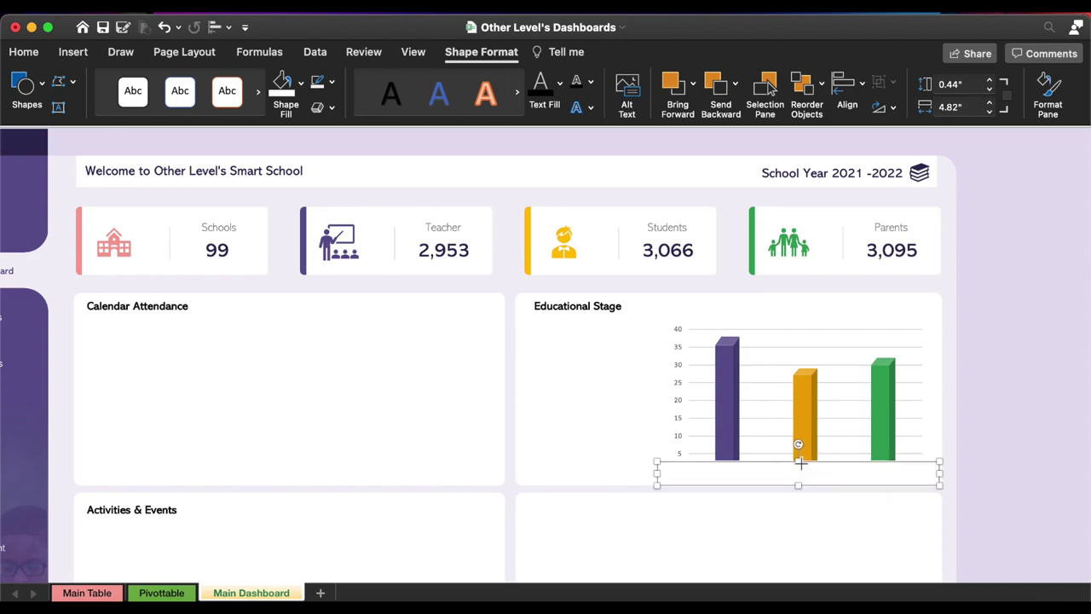
click(673, 226)
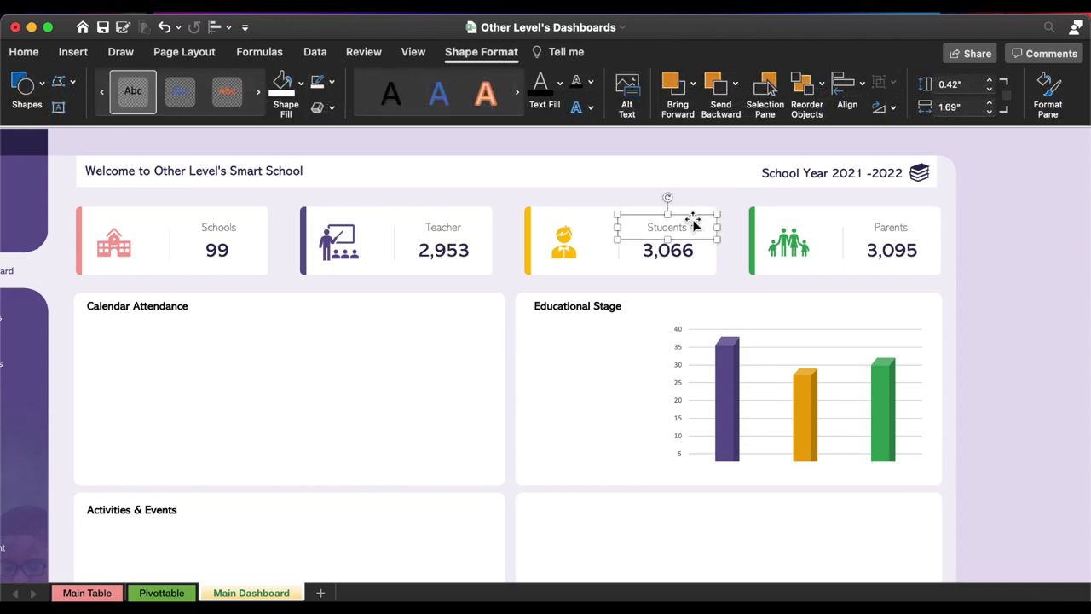
- Copy the Students label into the Educational Stage panel, retype it 'Primary School' and position it
drag(691, 219, 602, 343)
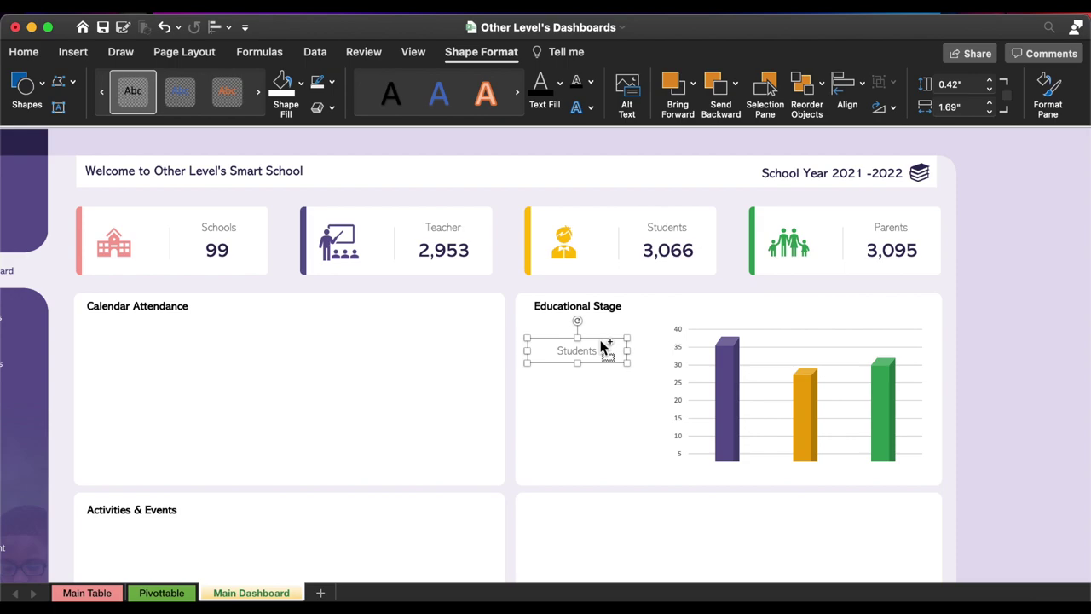
text(Primary)
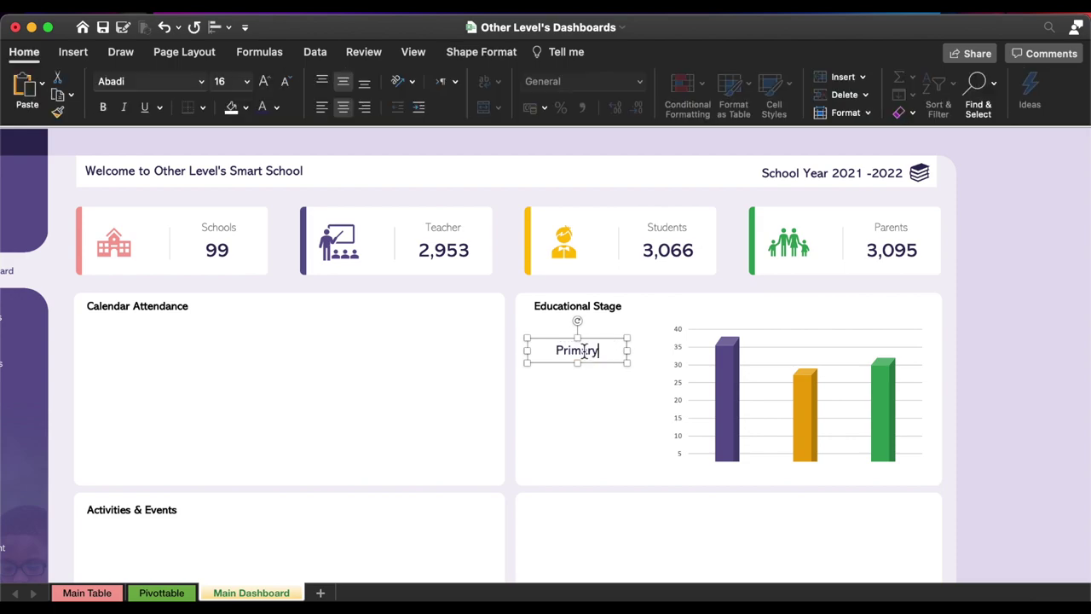
text( School)
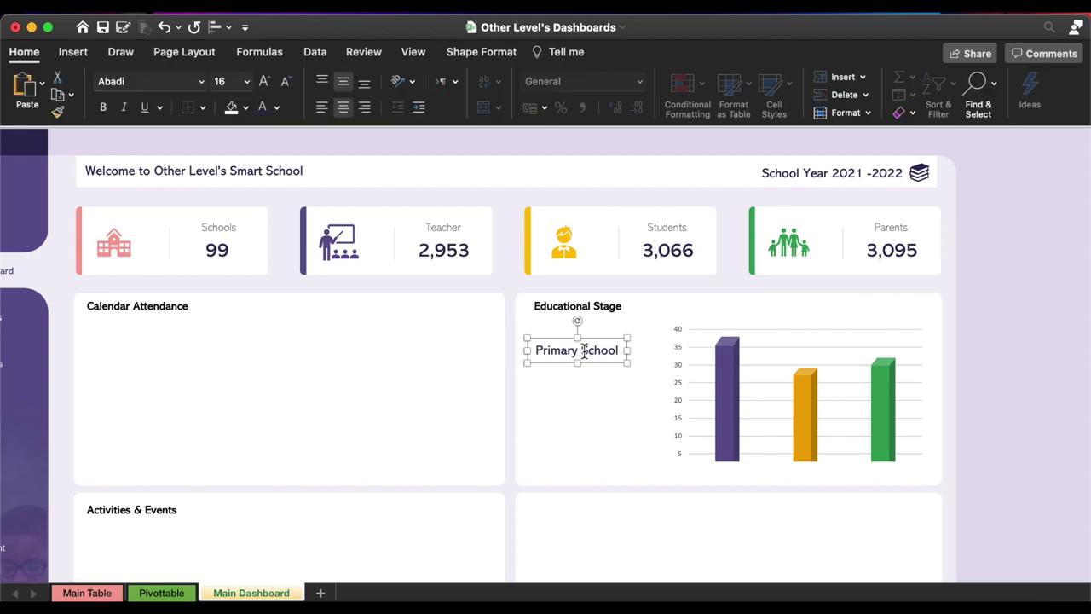
drag(616, 342, 614, 331)
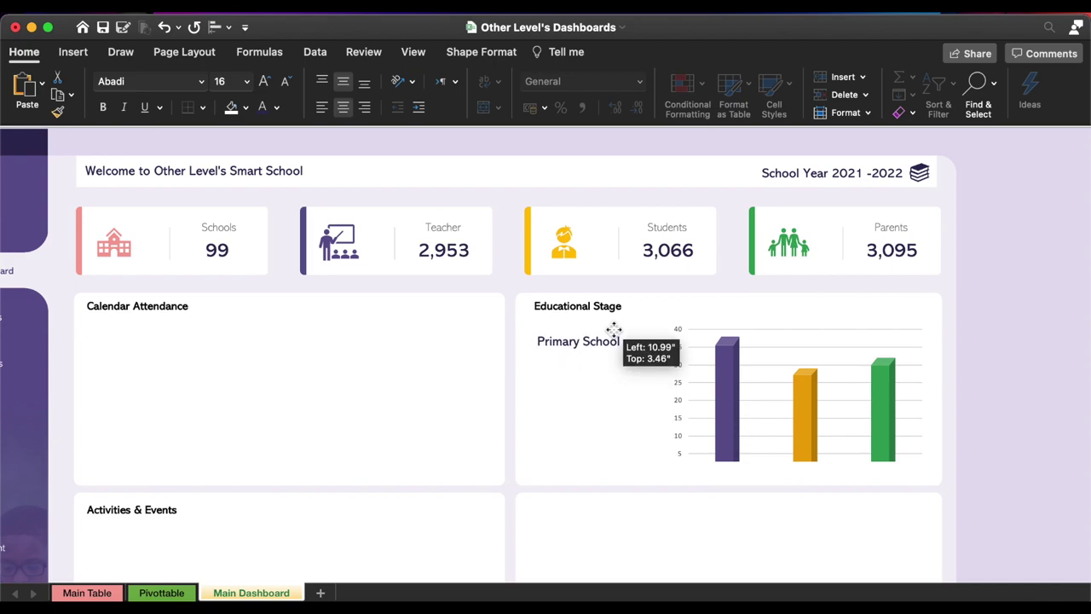
key(ctrl+z)
click(202, 81)
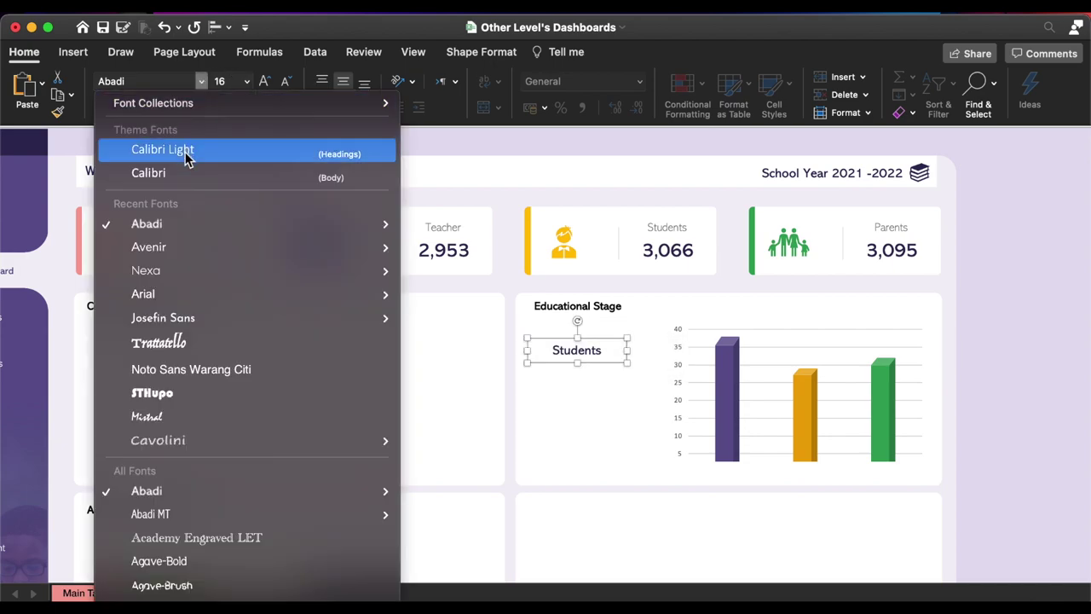
click(590, 356)
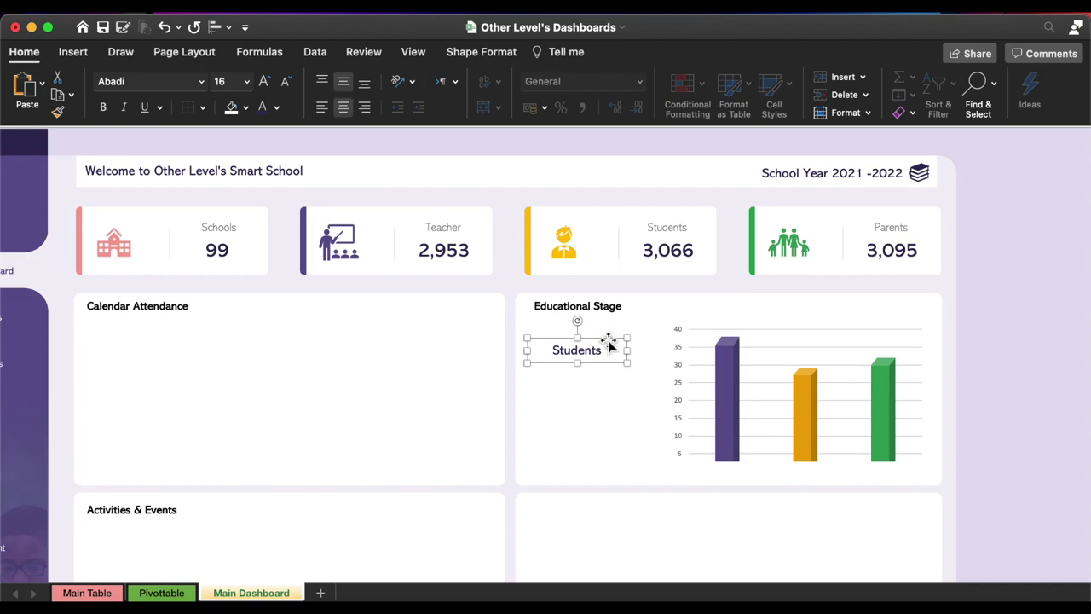
double_click(584, 351)
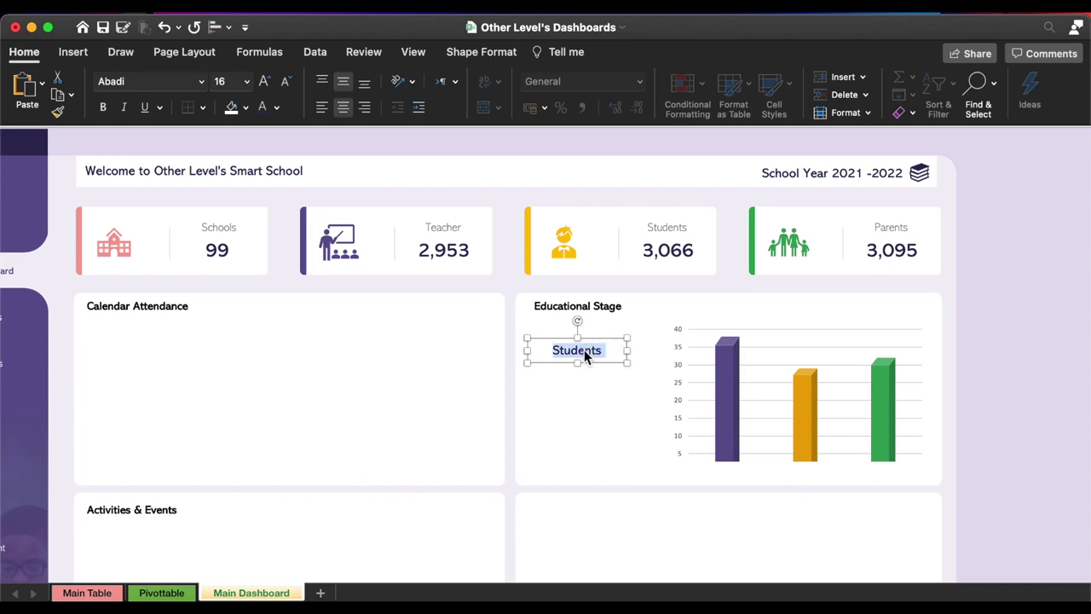
text(Primar)
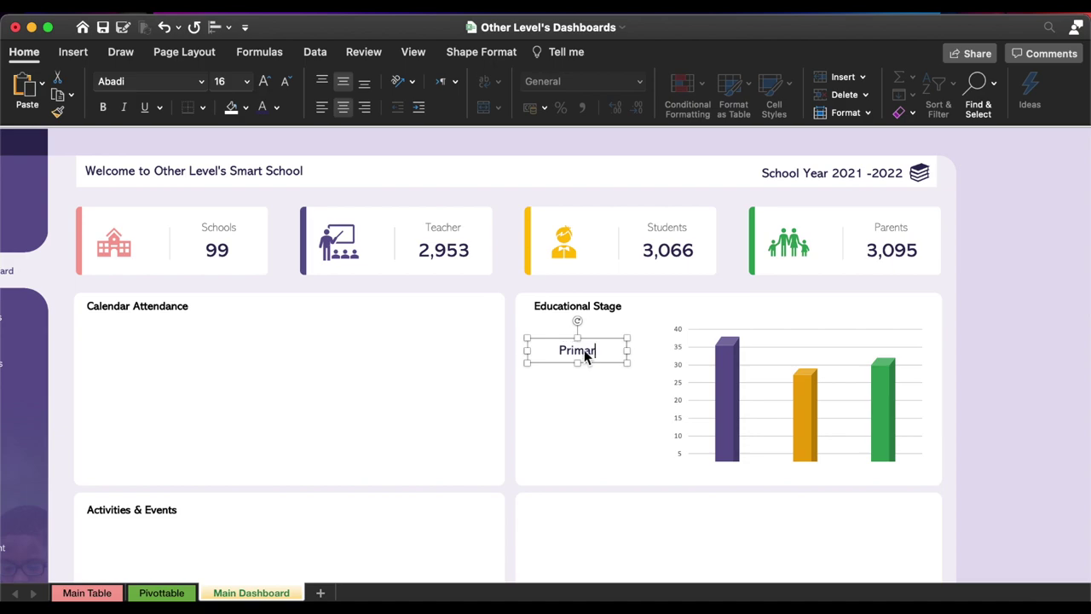
text(y School)
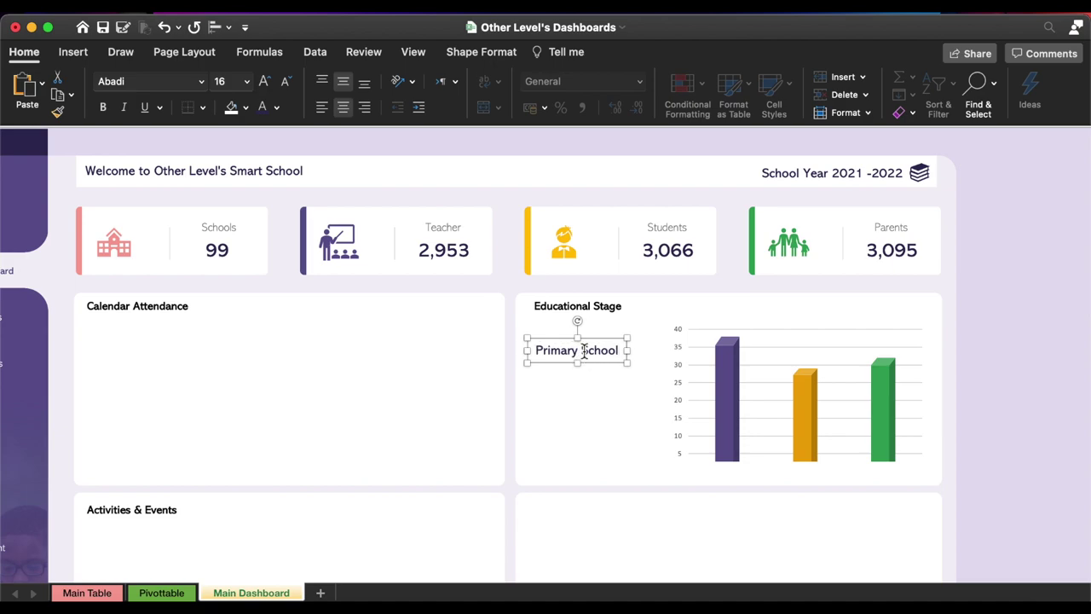
mouse_move(615, 343)
mouse_down()
mouse_move(613, 328)
mouse_move(575, 346)
mouse_move(576, 432)
mouse_up()
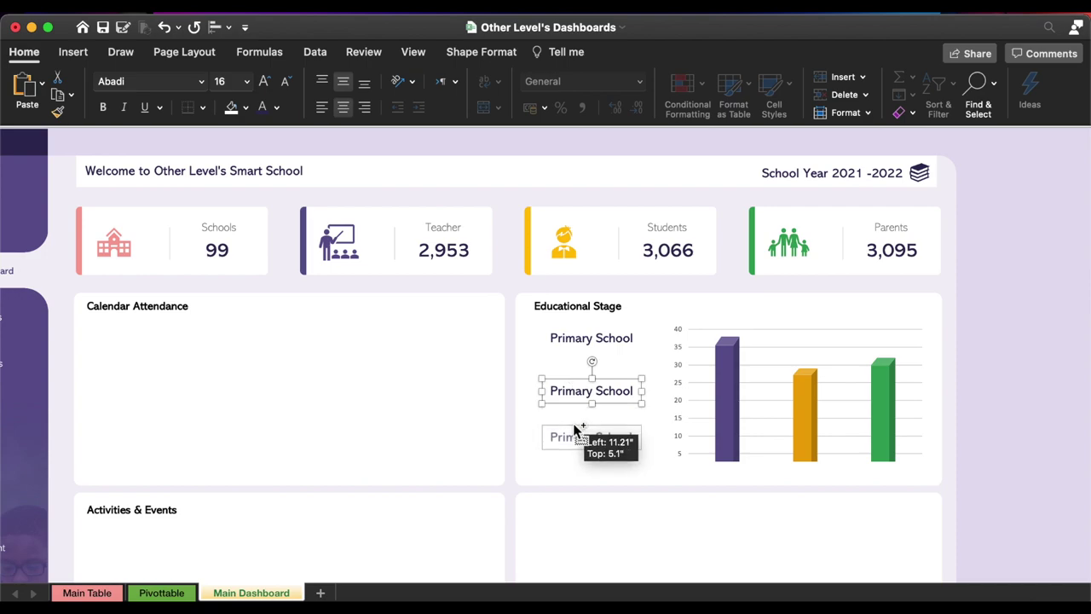
- Distribute the three Primary School labels vertically, then bring up the Illustrations menu
right_click(580, 394)
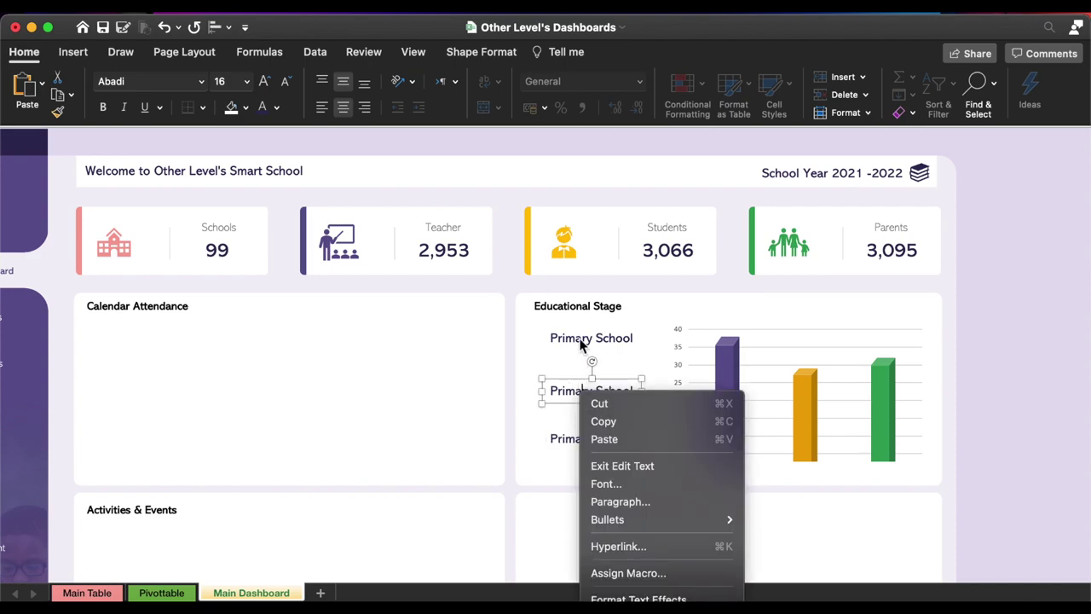
click(578, 337)
click(578, 337)
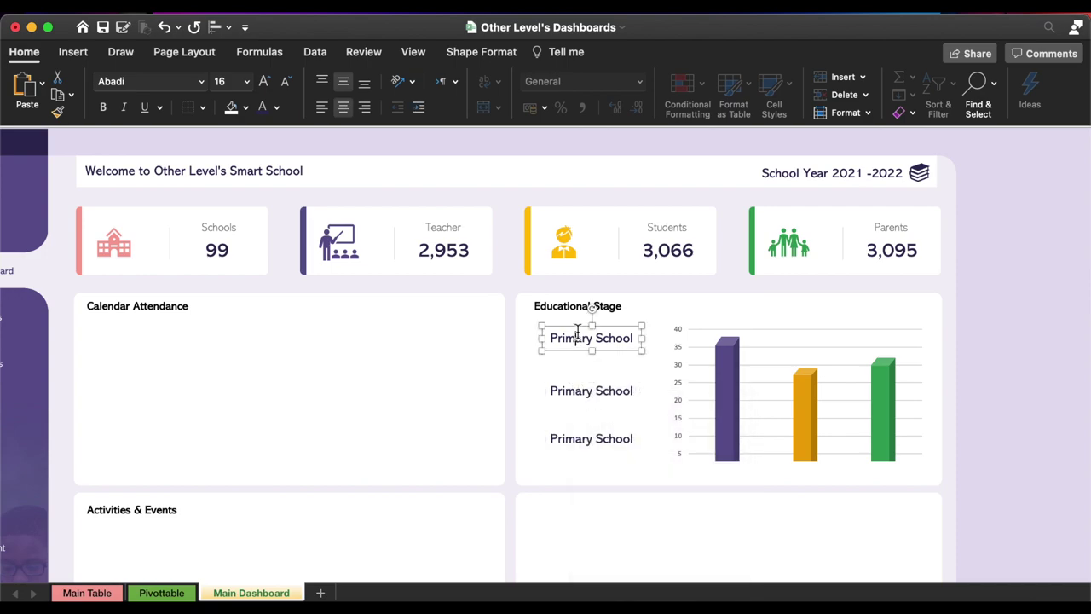
shift+click(574, 397)
shift+click(576, 440)
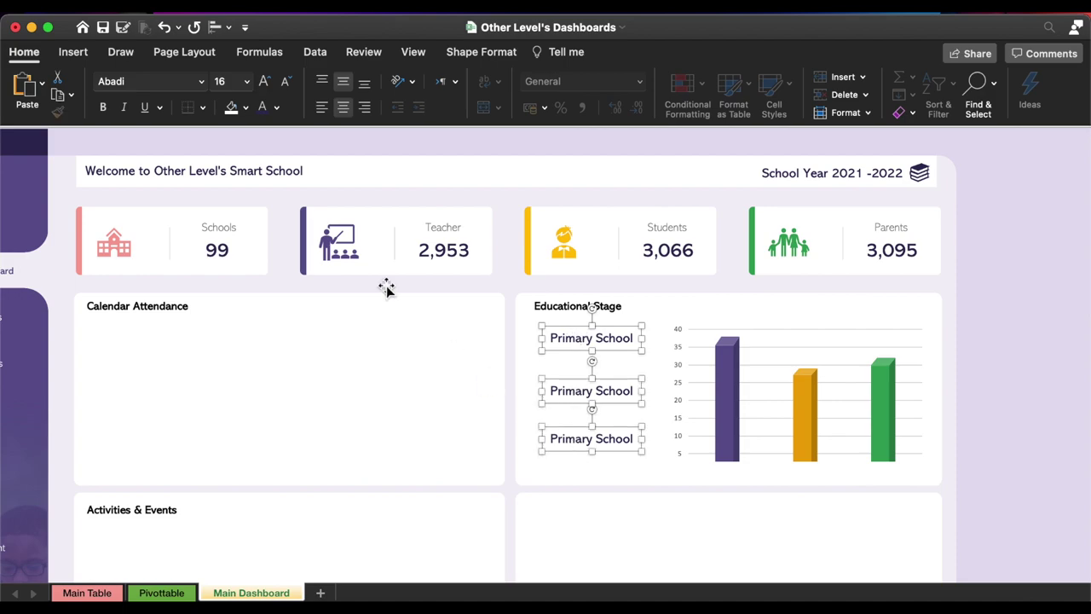
click(229, 30)
click(241, 250)
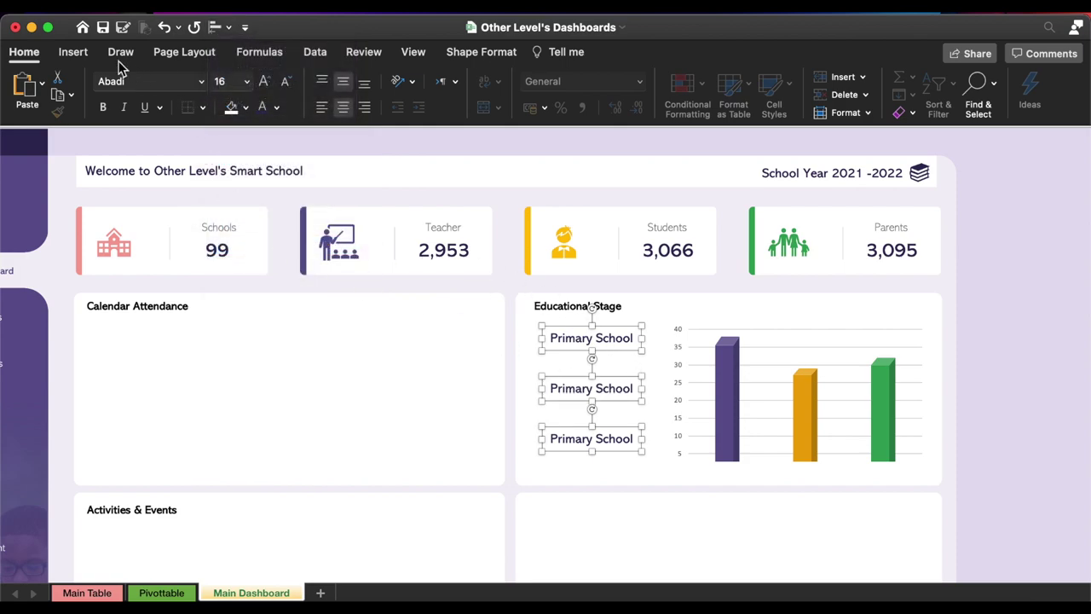
click(82, 58)
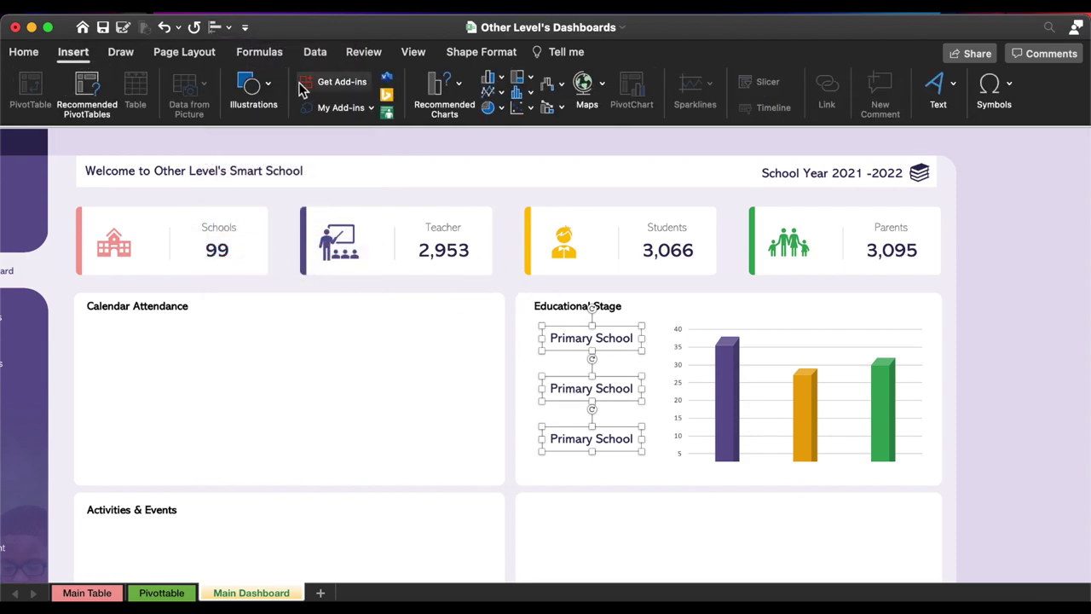
click(249, 85)
- Draw a 0.2 x 0.2 inch circle beside the first legend label and fill it orange
click(204, 140)
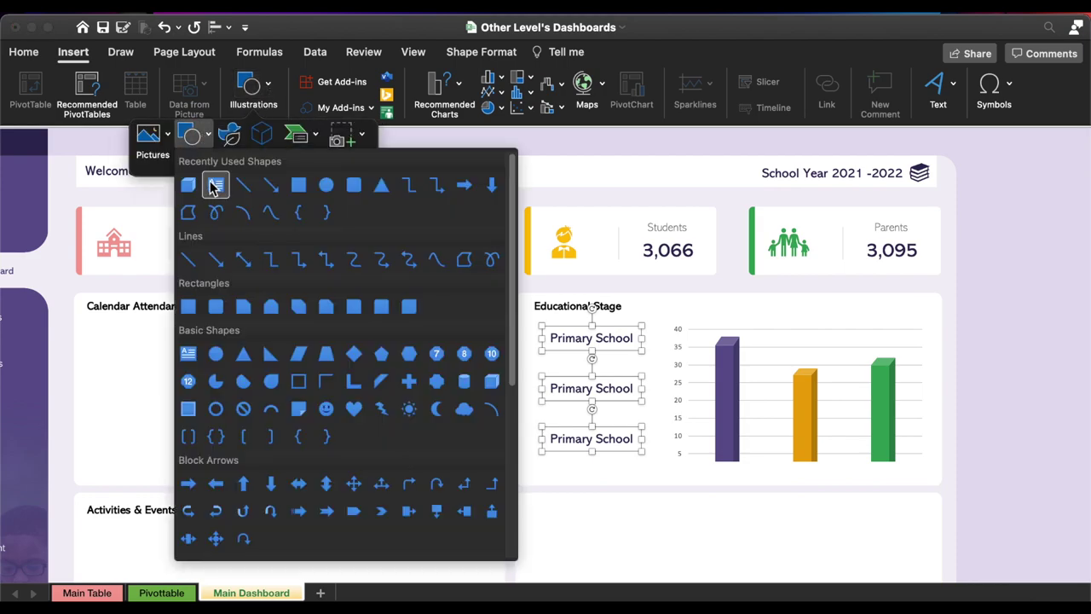
click(326, 183)
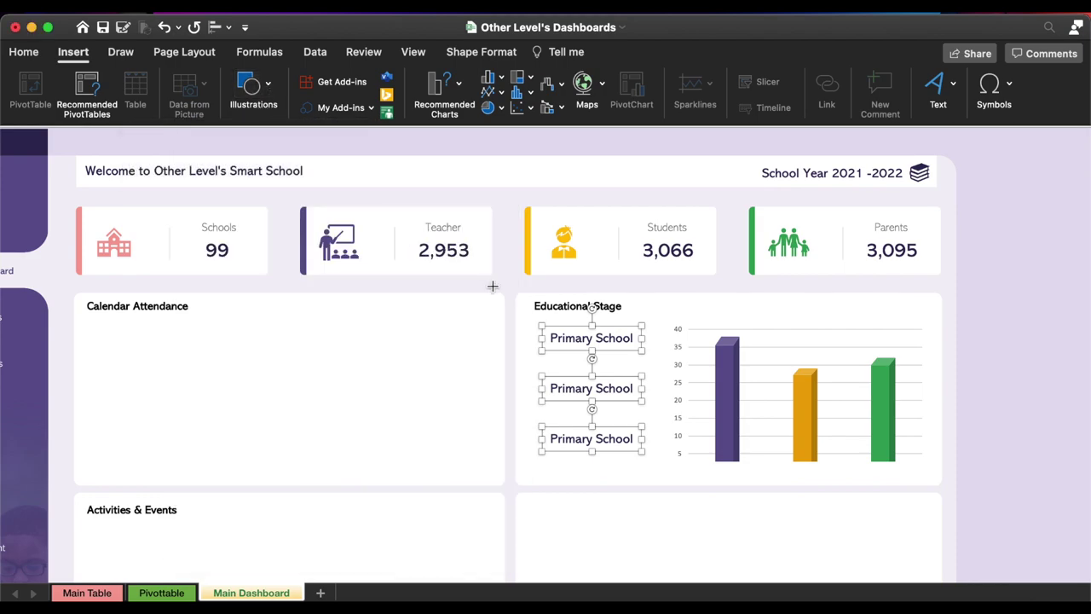
drag(526, 338, 531, 345)
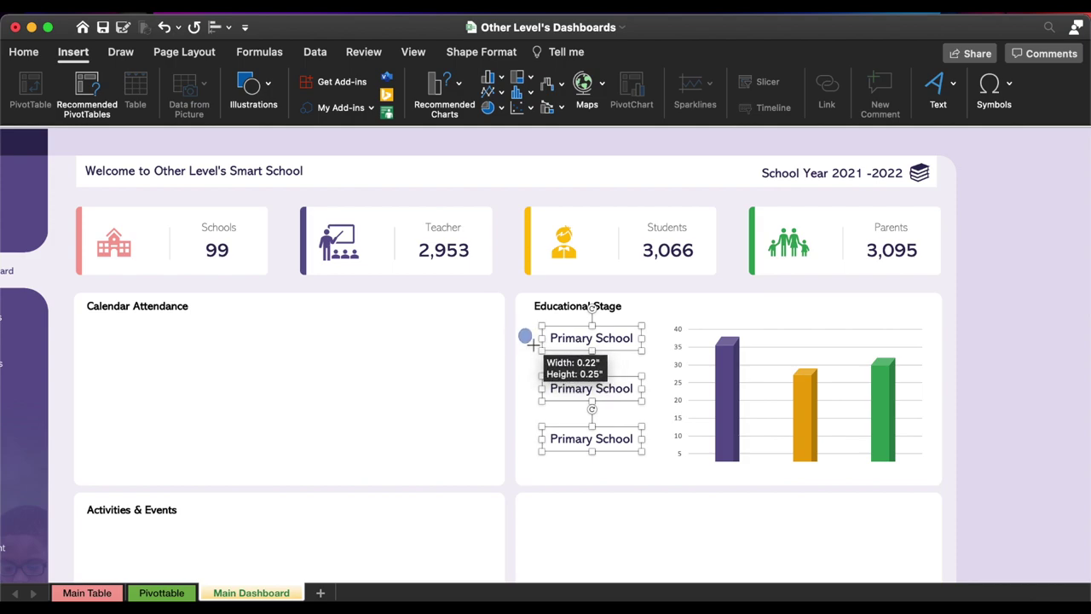
drag(532, 345, 532, 344)
click(989, 88)
click(989, 111)
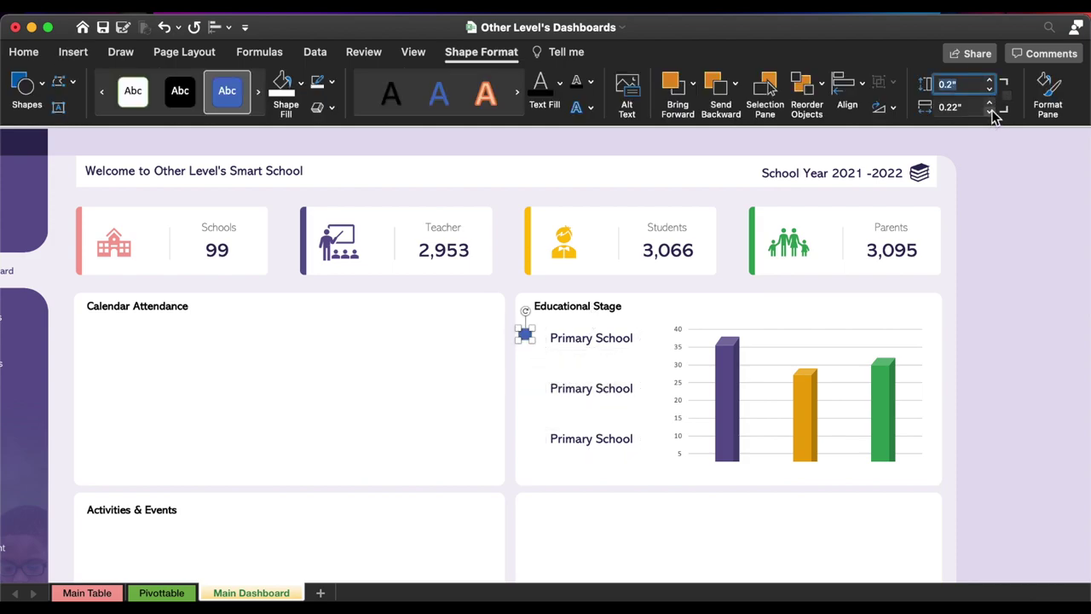
click(331, 81)
click(341, 136)
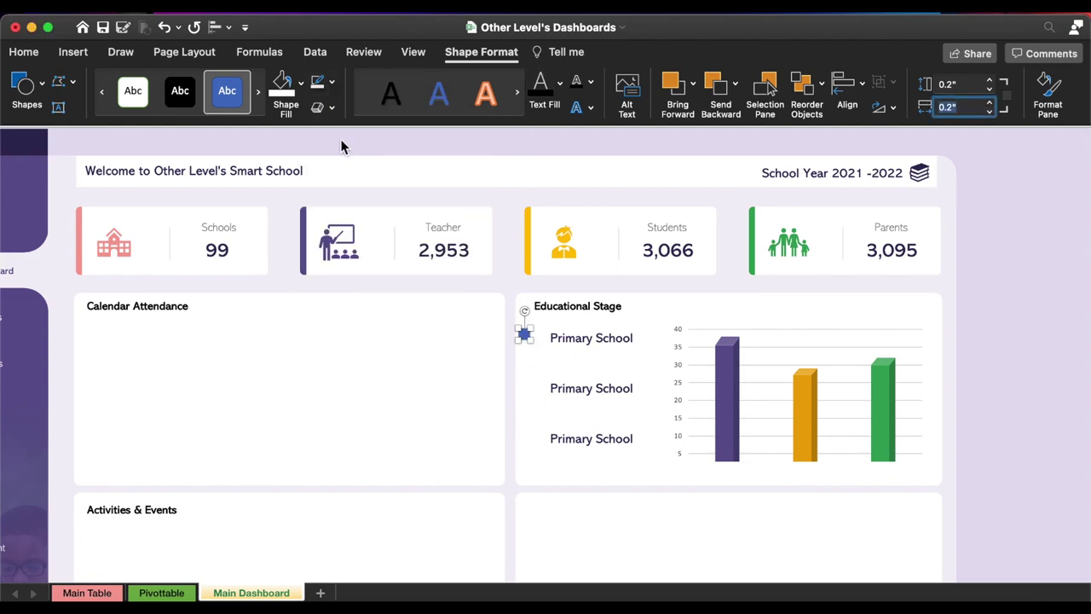
click(303, 86)
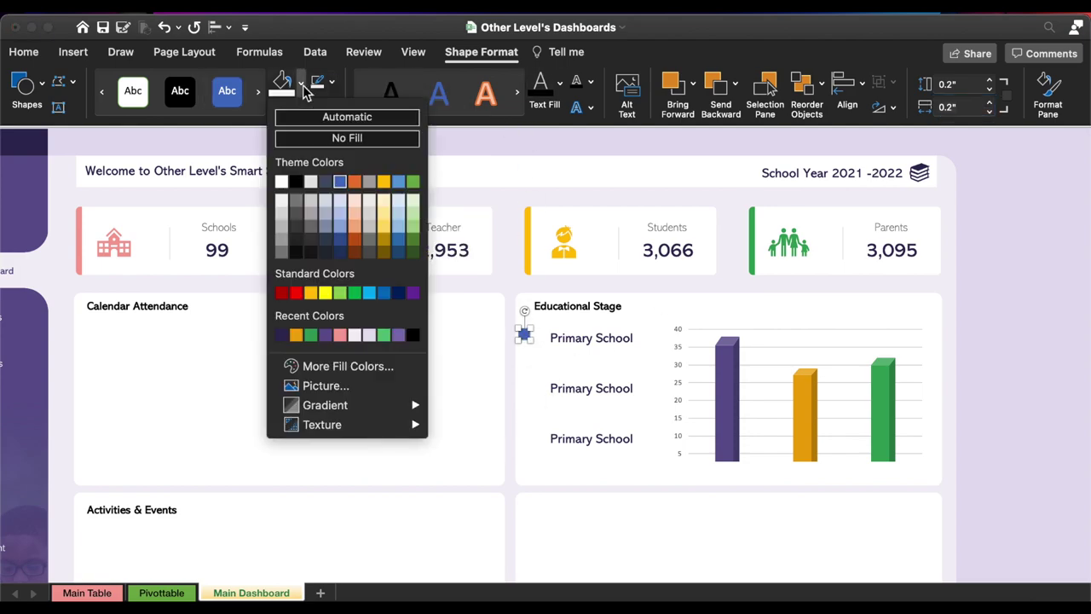
click(296, 335)
- Place copies of the circle by the other two labels, recolouring them purple and green
drag(527, 336, 534, 389)
drag(530, 337, 538, 444)
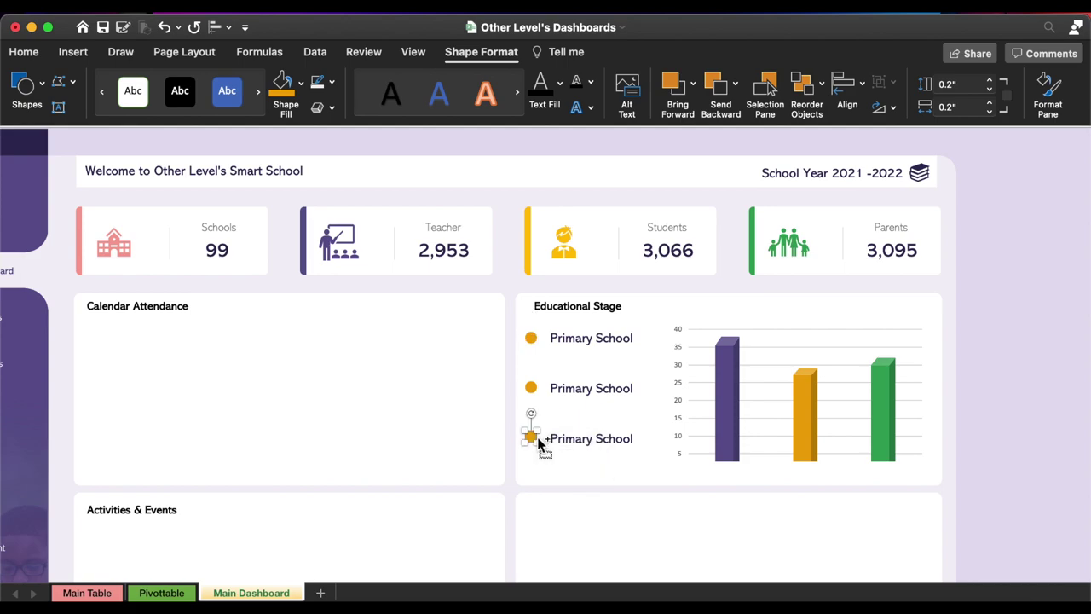
click(301, 83)
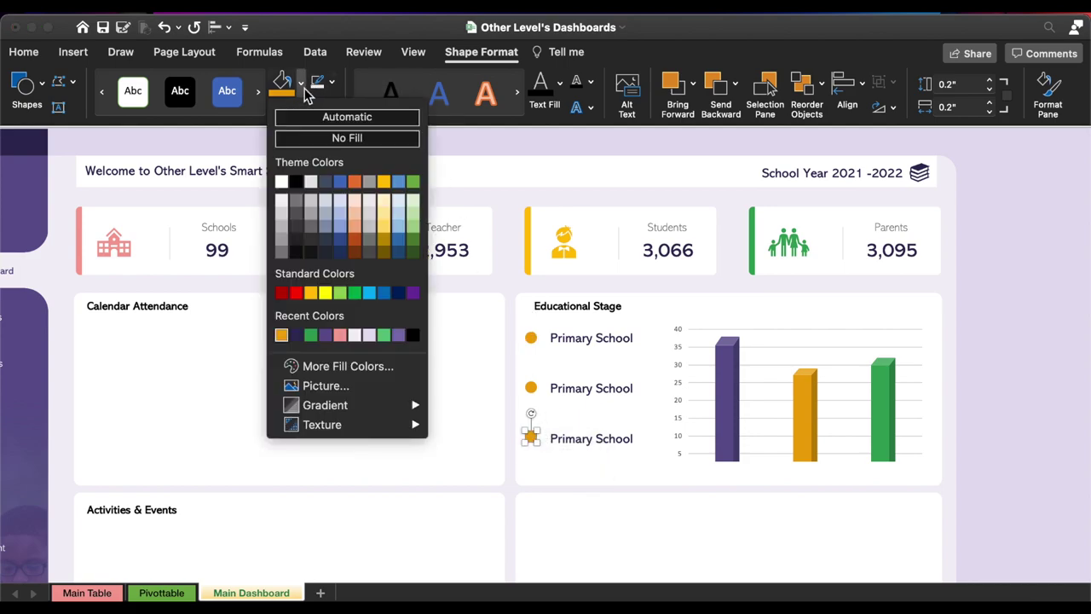
click(329, 336)
click(530, 337)
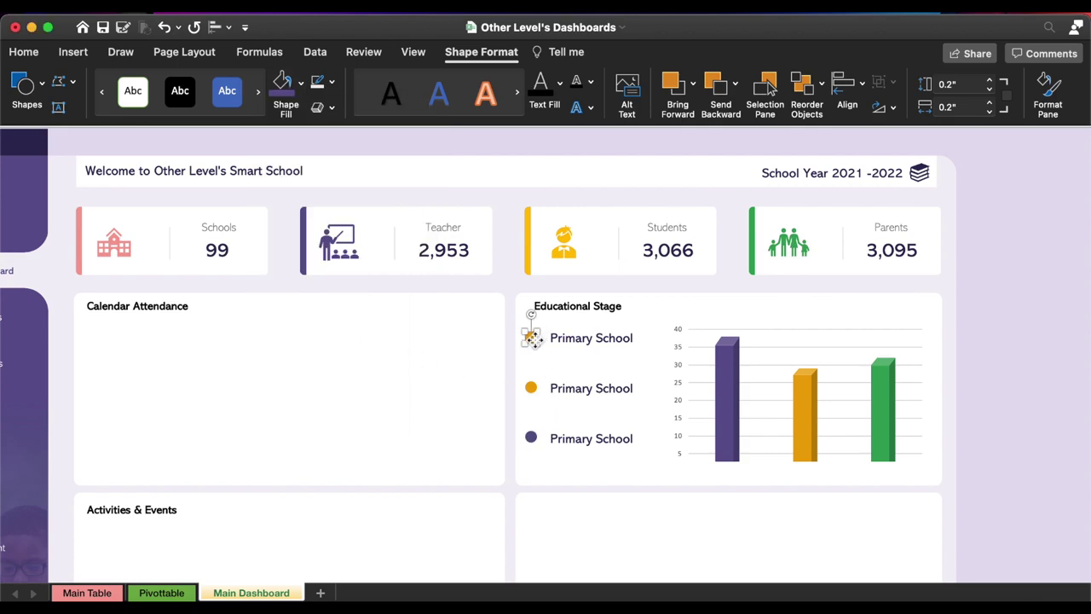
click(301, 83)
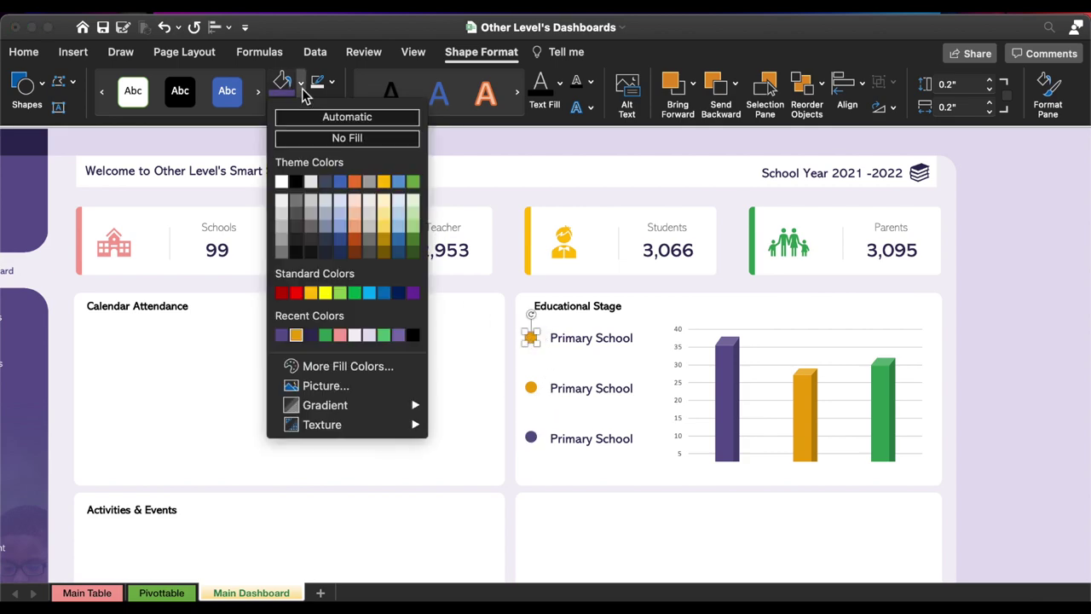
click(331, 337)
click(572, 407)
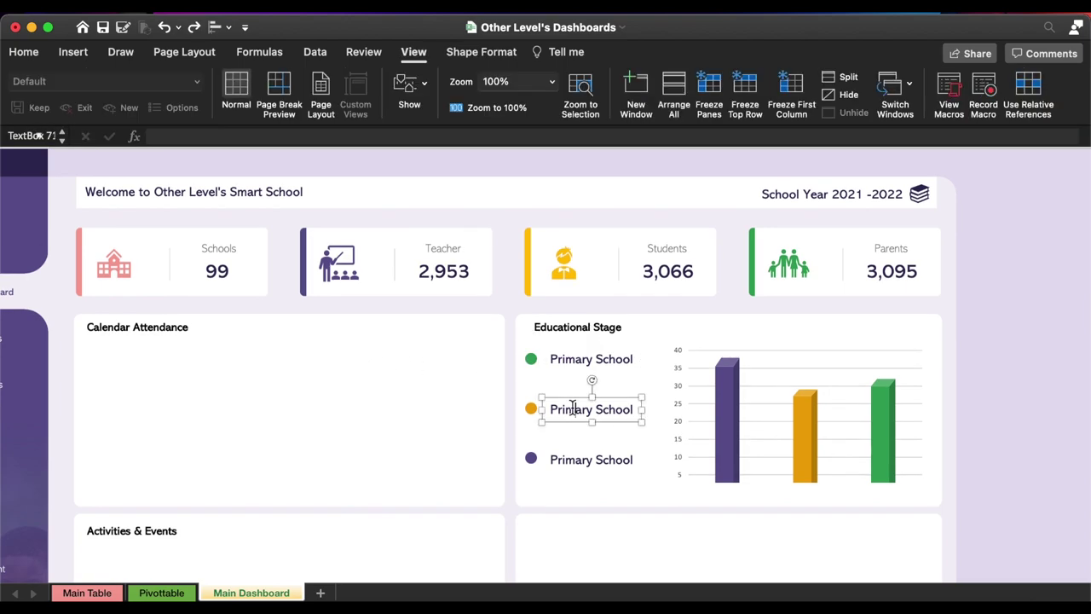
- Change the second label to 'Elementary School', widening its box, and the third to 'Preschool'
double_click(572, 409)
text(El)
text(ementary)
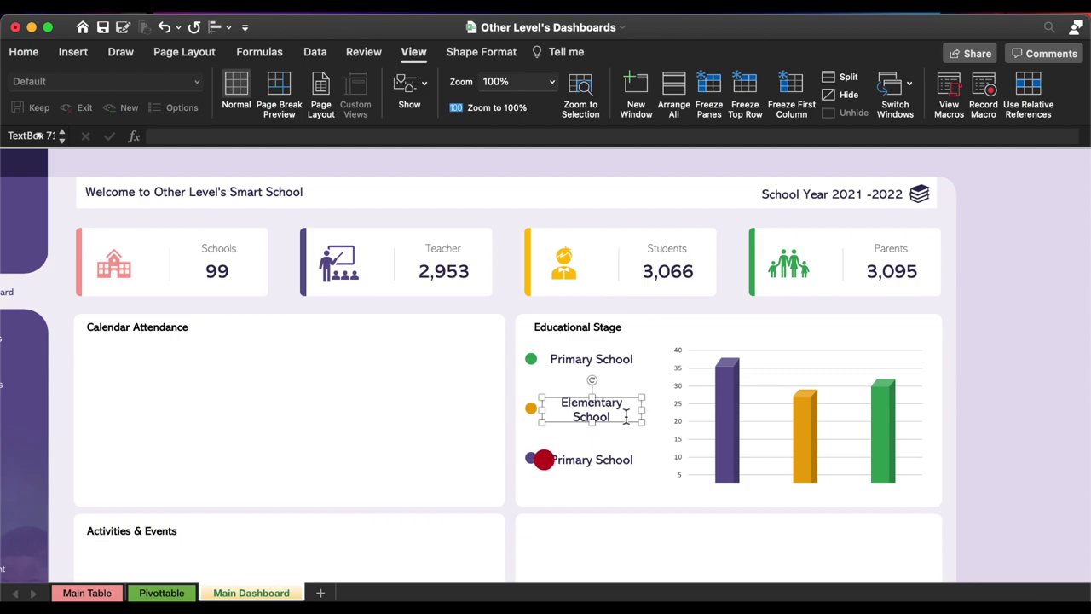
drag(641, 409, 672, 415)
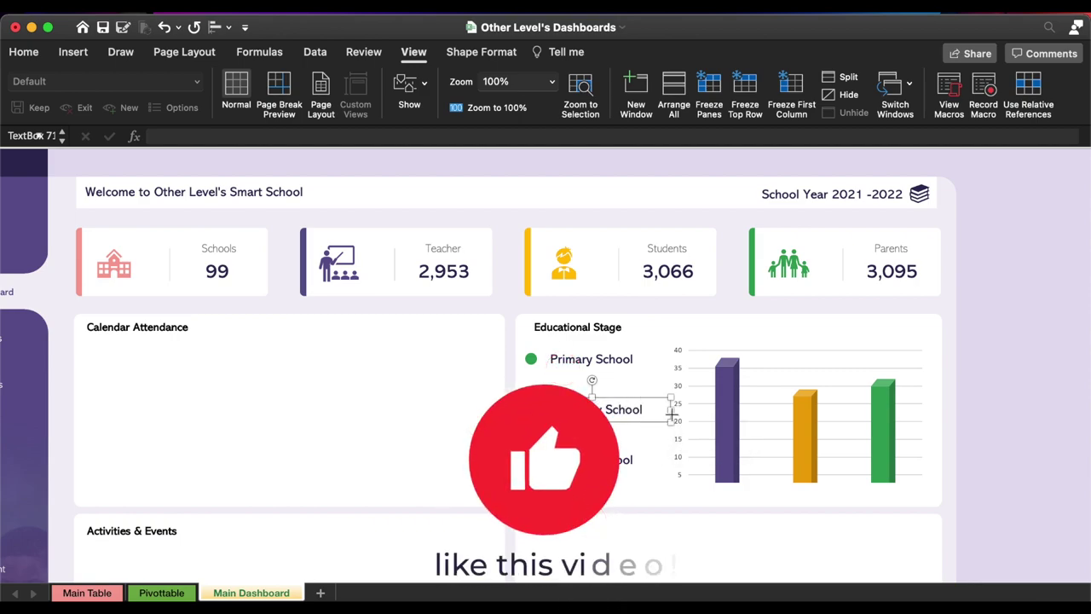
click(627, 460)
text(Pre)
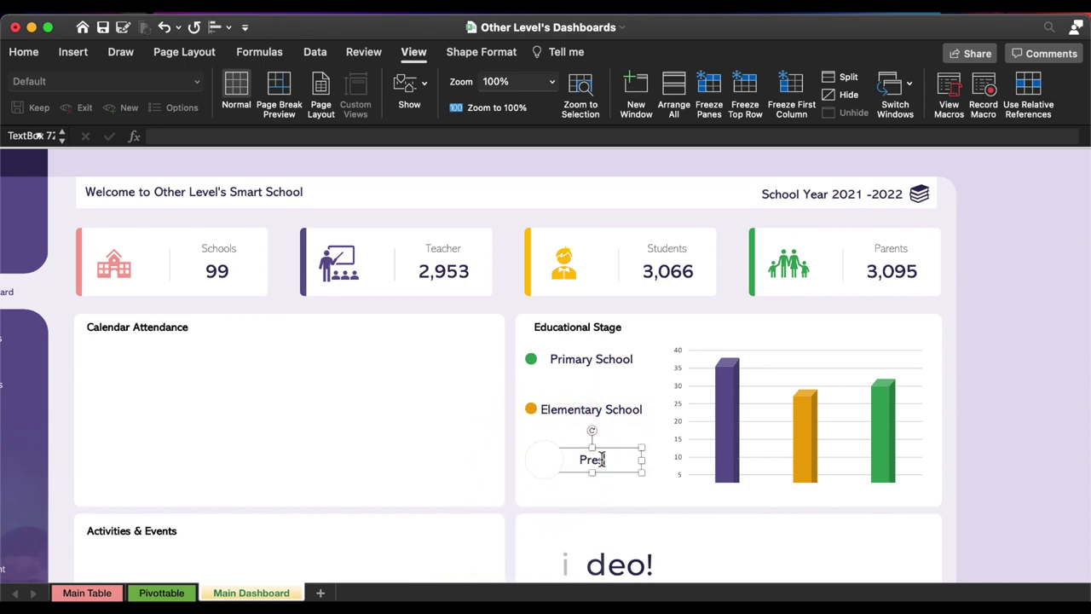
text(school)
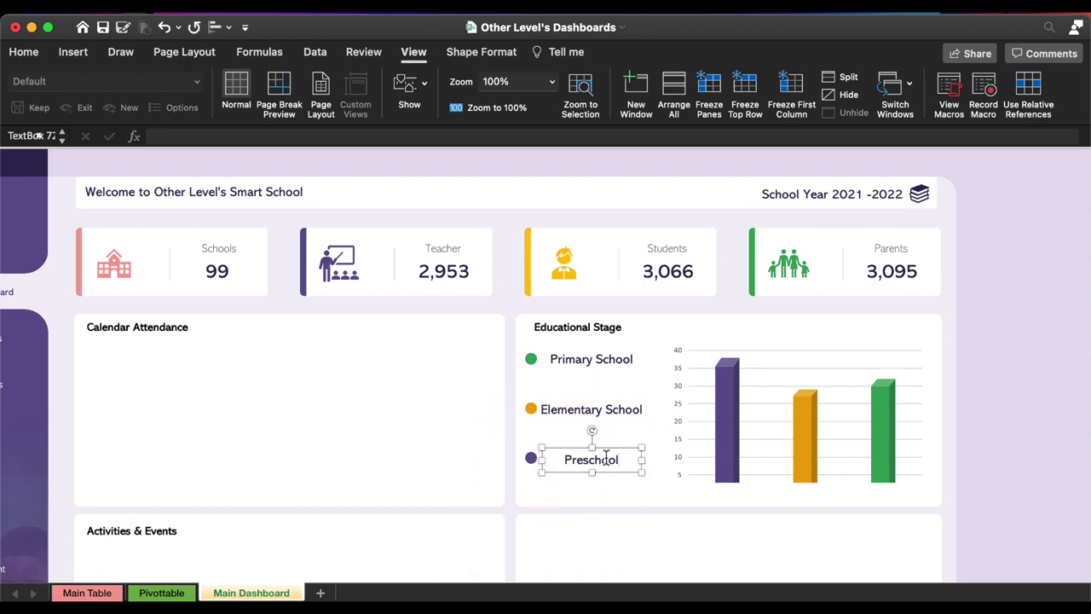
shift+click(560, 409)
- Left-align the text of the Primary, Elementary and Preschool labels and align their boxes left
shift+click(578, 358)
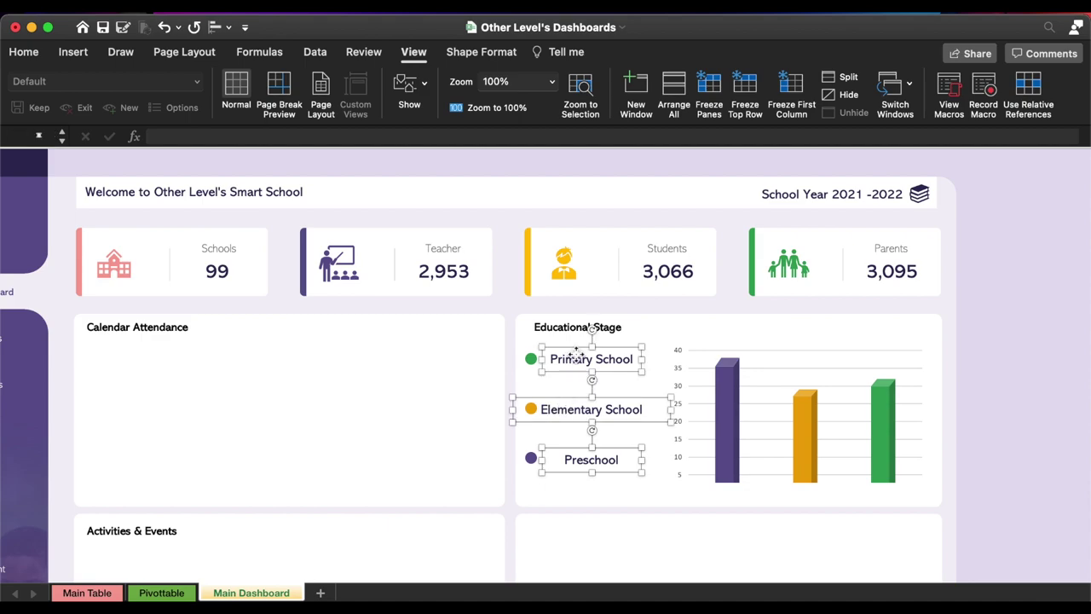
click(26, 52)
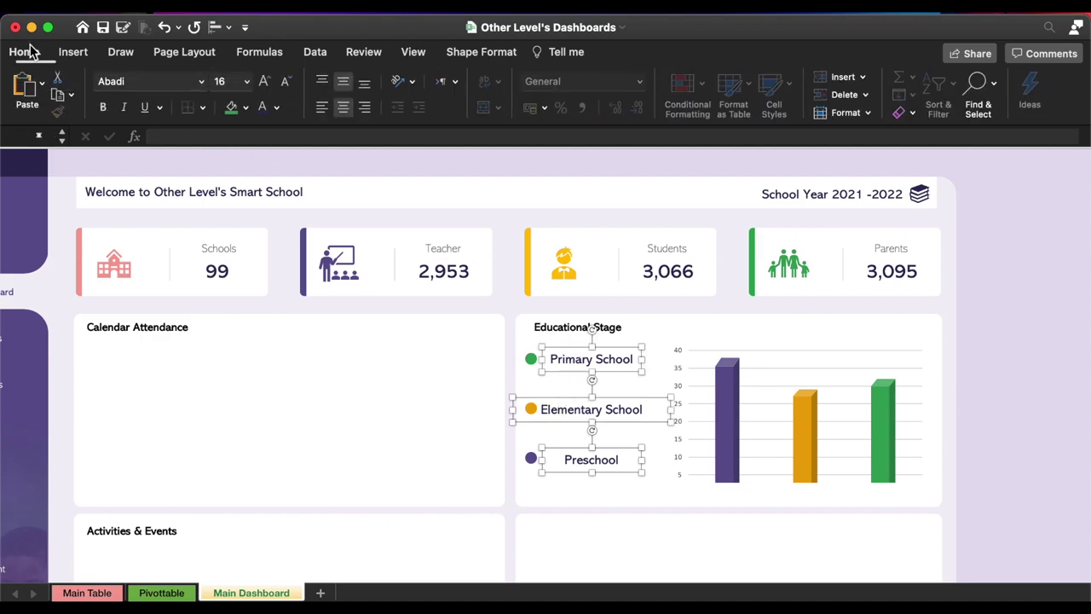
click(321, 108)
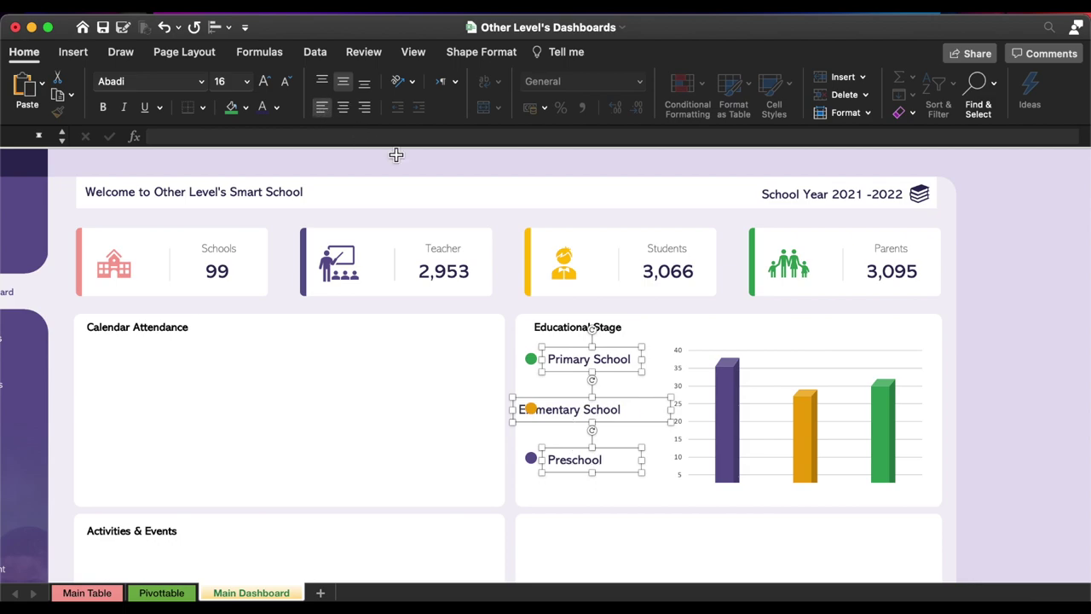
click(220, 27)
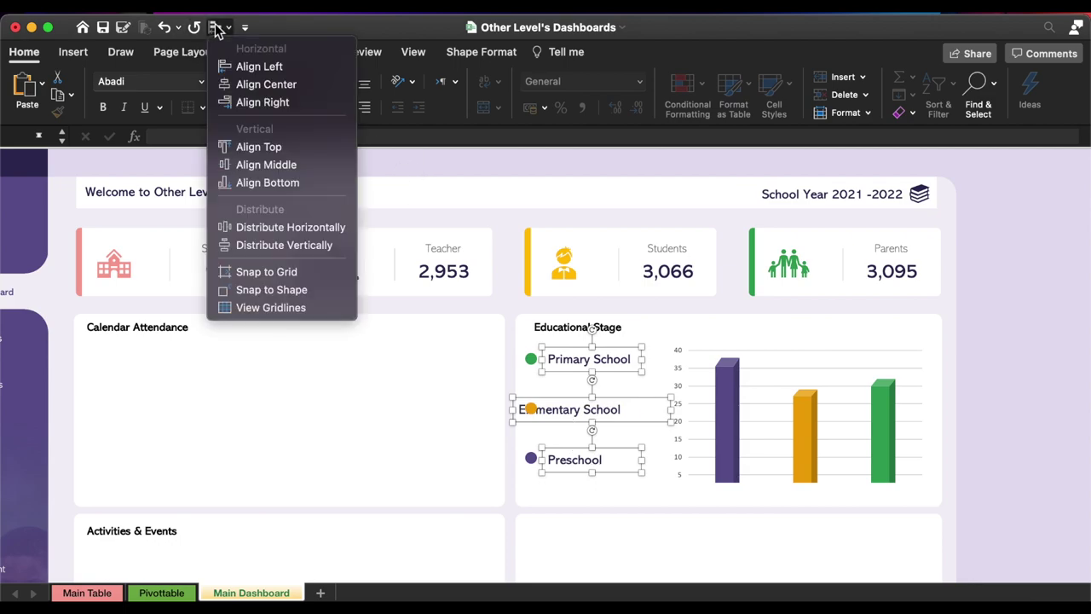
click(253, 68)
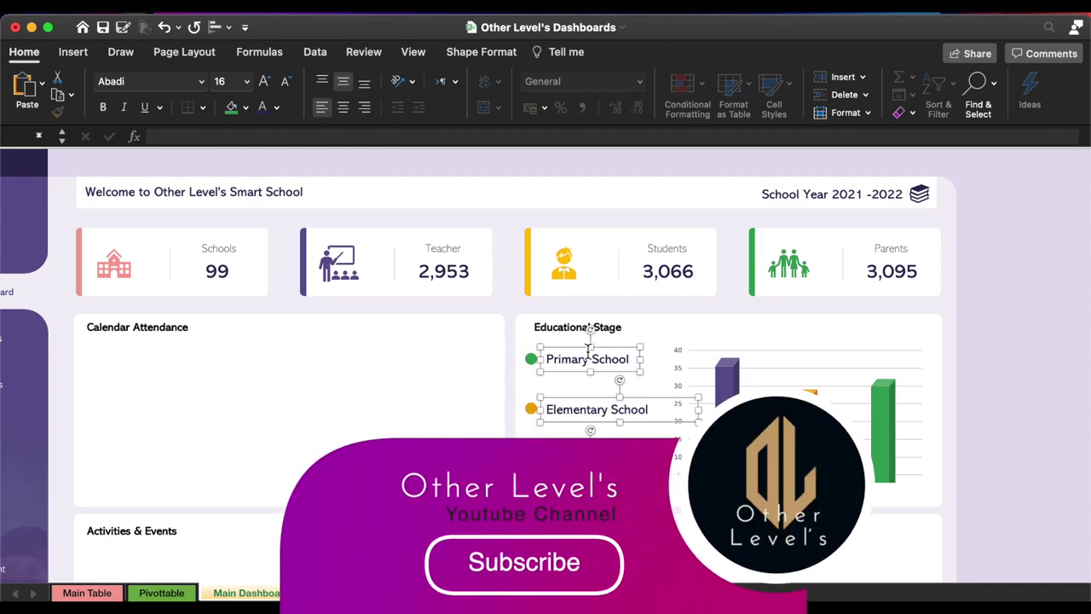
click(569, 390)
click(567, 363)
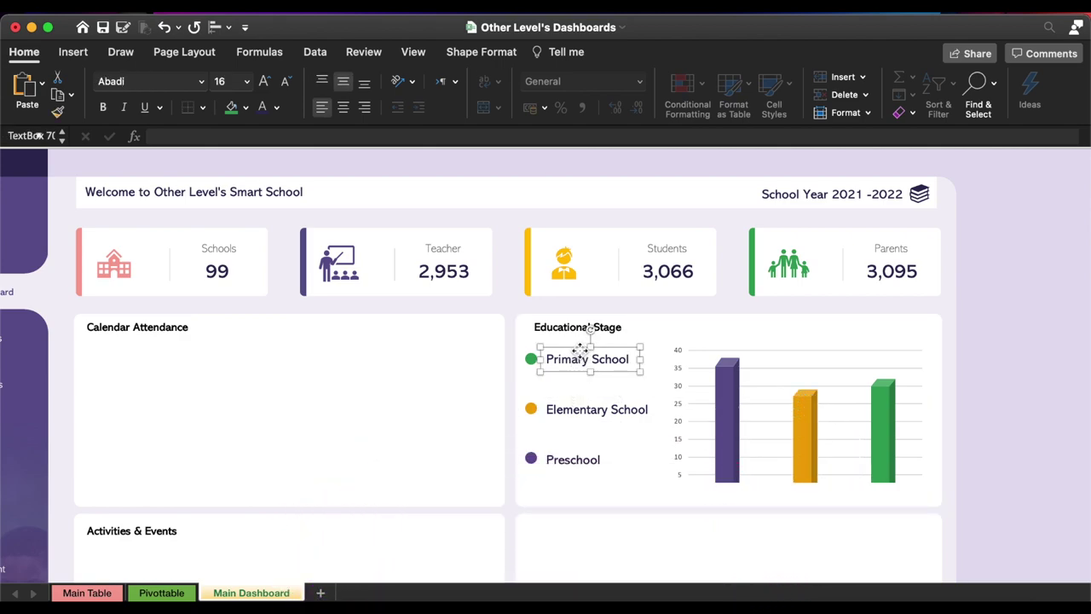
- Copy the Primary School label below itself and link it to =Pivottable!O4, showing 29
mouse_move(579, 352)
mouse_down()
mouse_move(592, 394)
mouse_move(632, 385)
mouse_up()
double_click(589, 388)
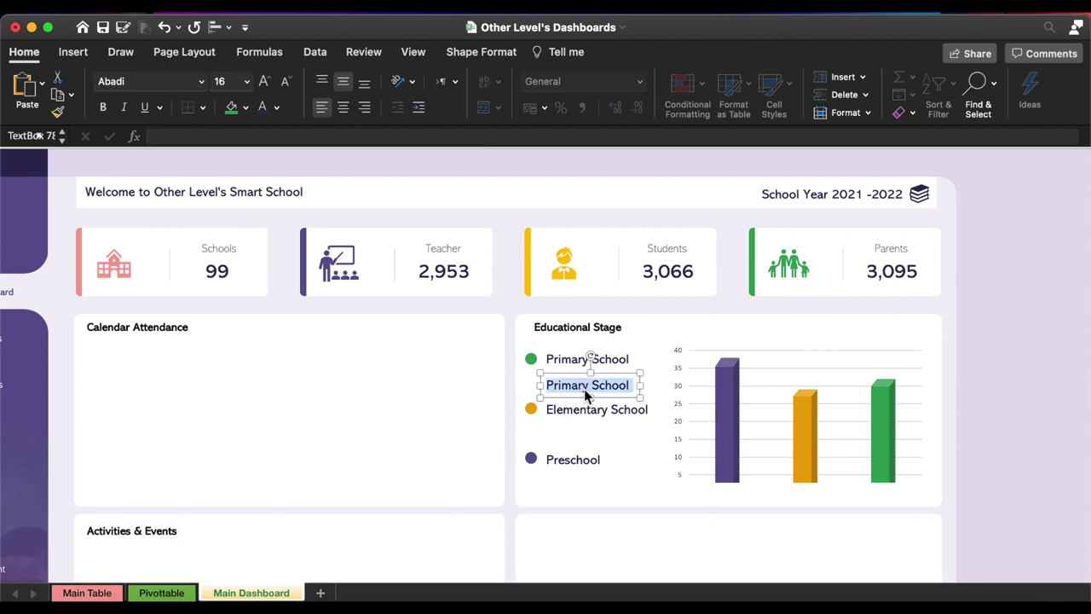
key(BackSpace)
click(322, 138)
text(=)
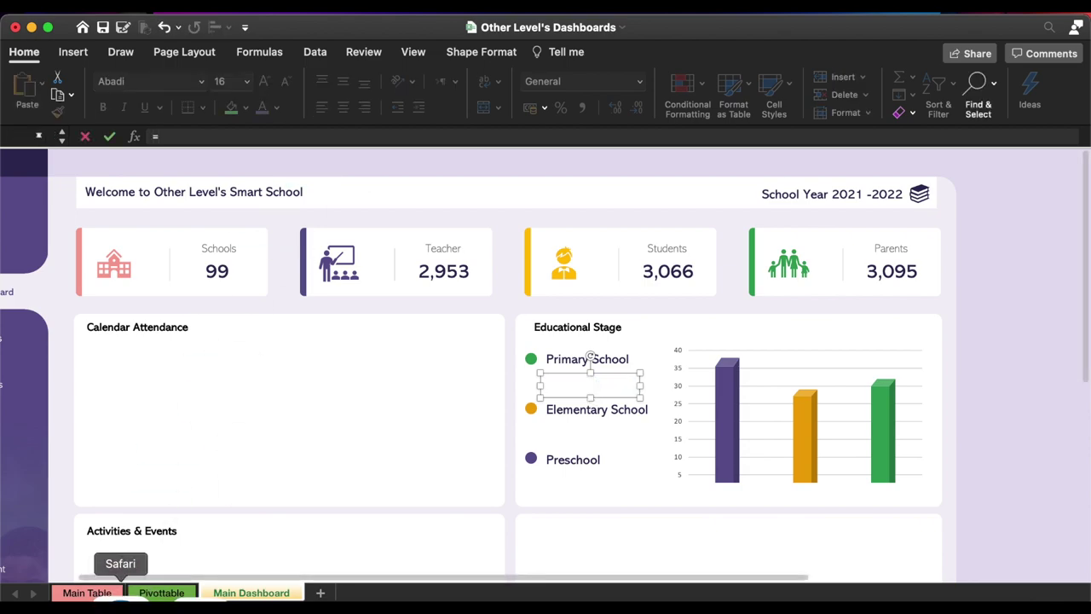
click(166, 562)
click(161, 593)
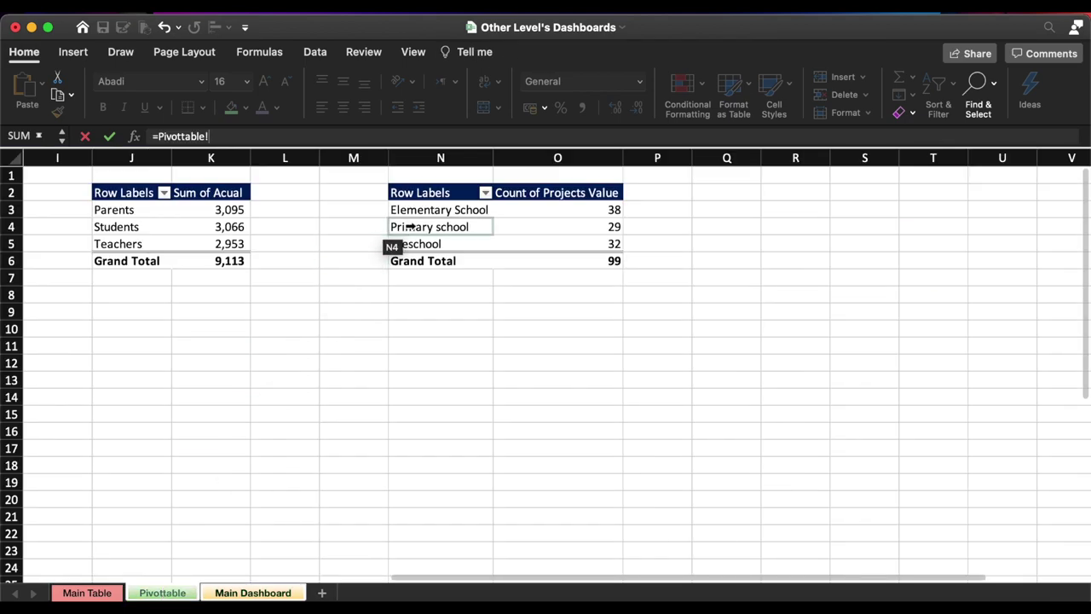
click(613, 227)
key(Return)
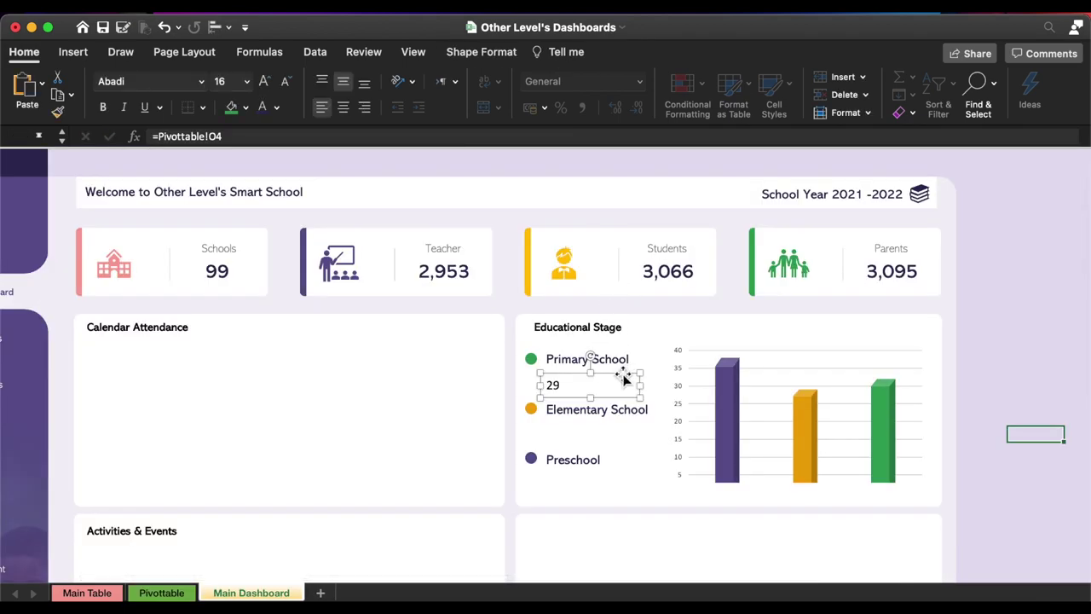
- Copy the 29 box under the other labels and relink them to O3 (38) and O5 (32)
drag(619, 375, 623, 418)
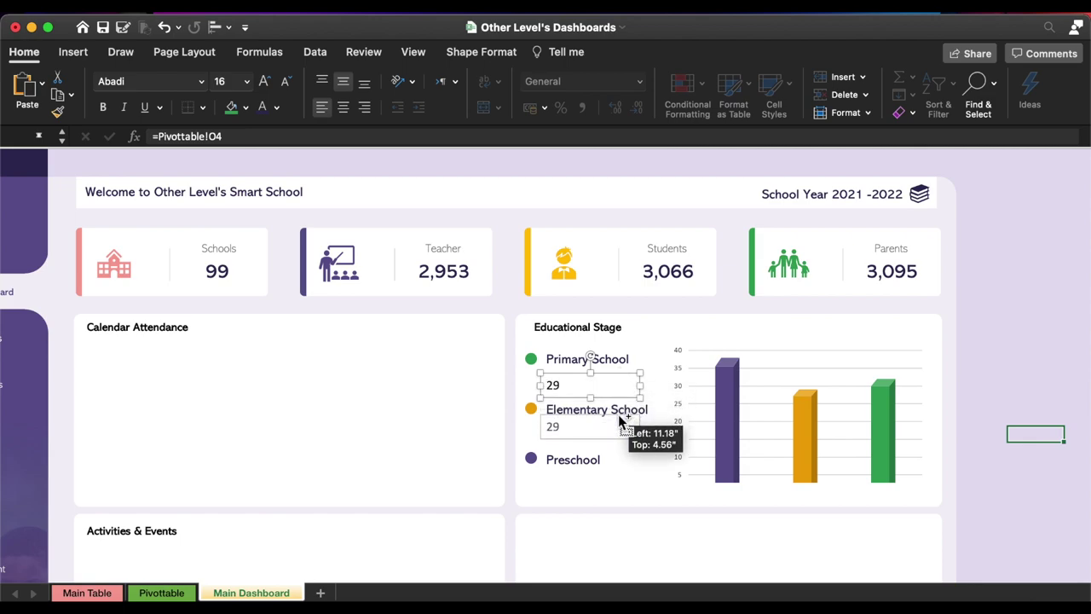
drag(619, 415, 615, 461)
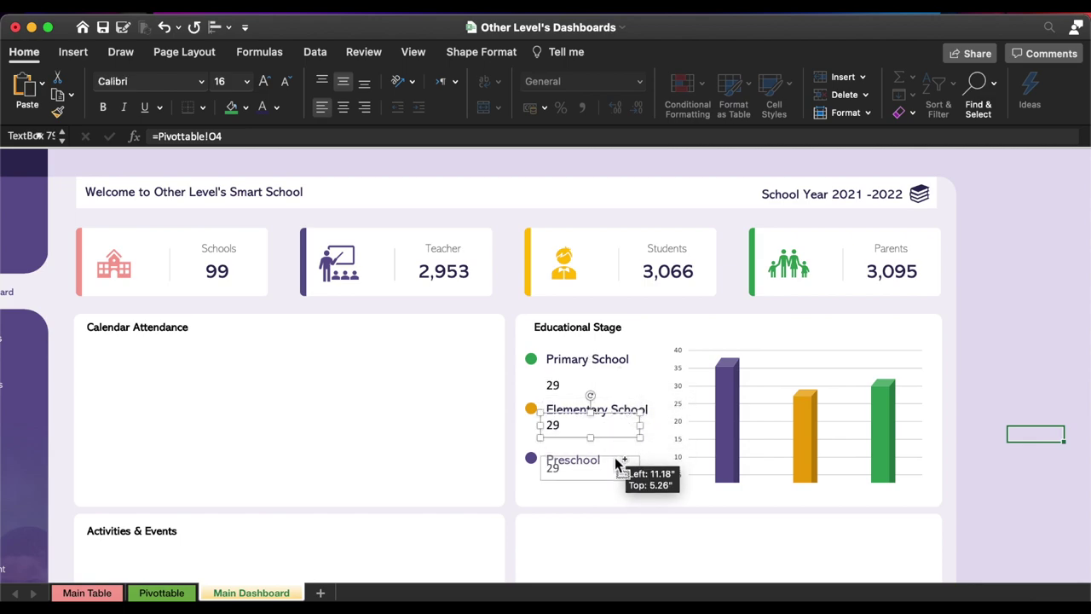
click(607, 425)
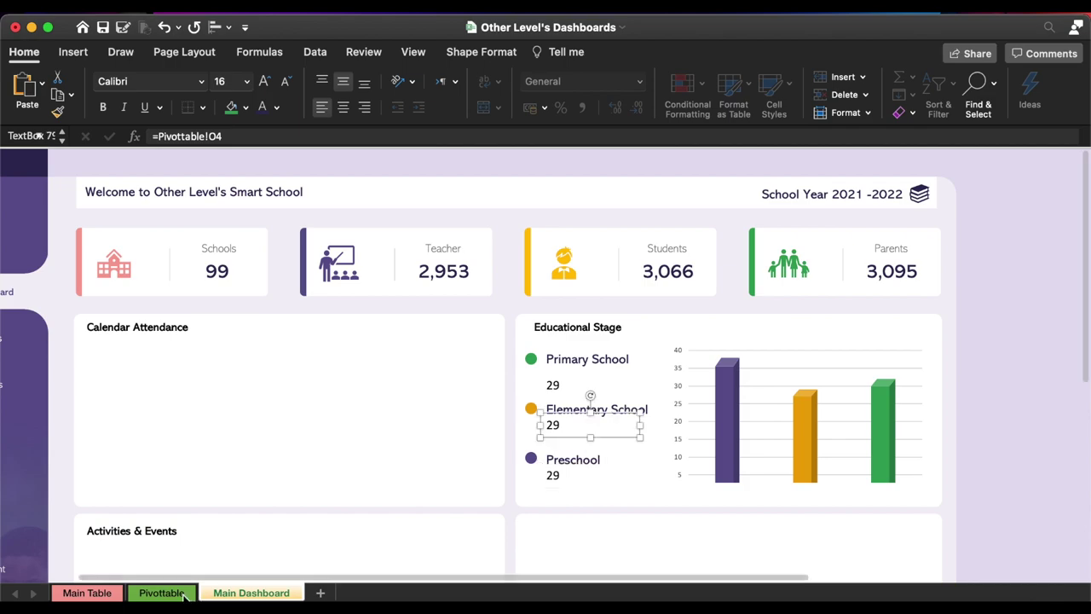
click(233, 136)
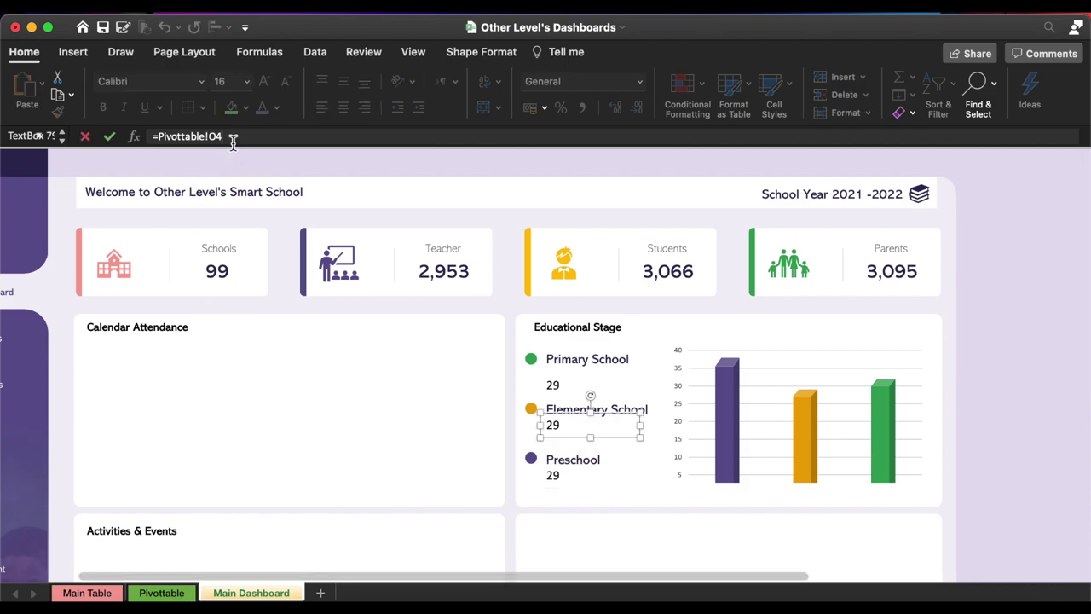
text(3)
key(Return)
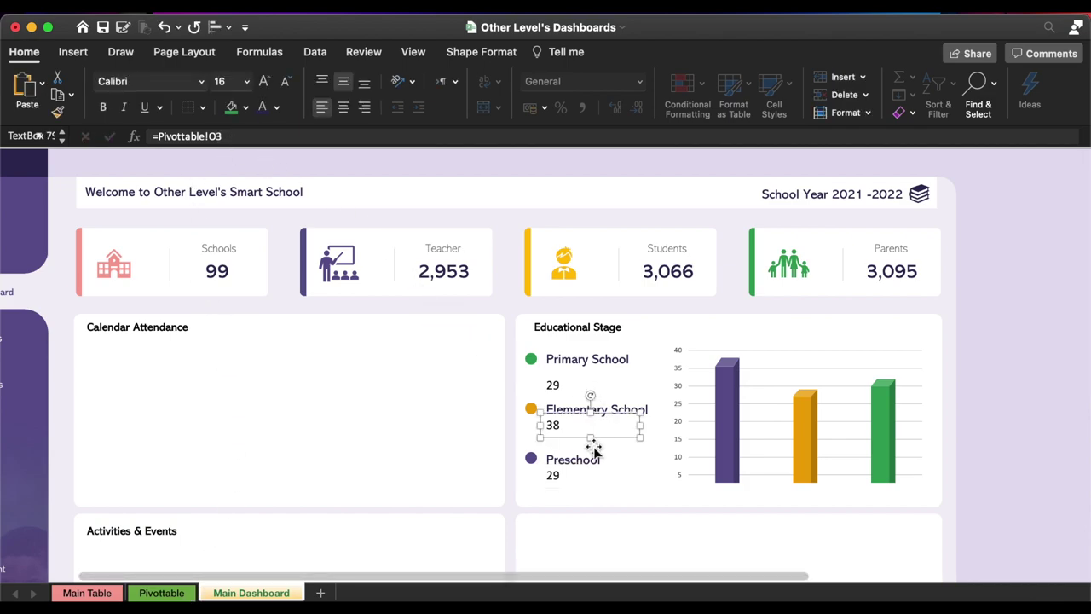
click(570, 475)
text(5)
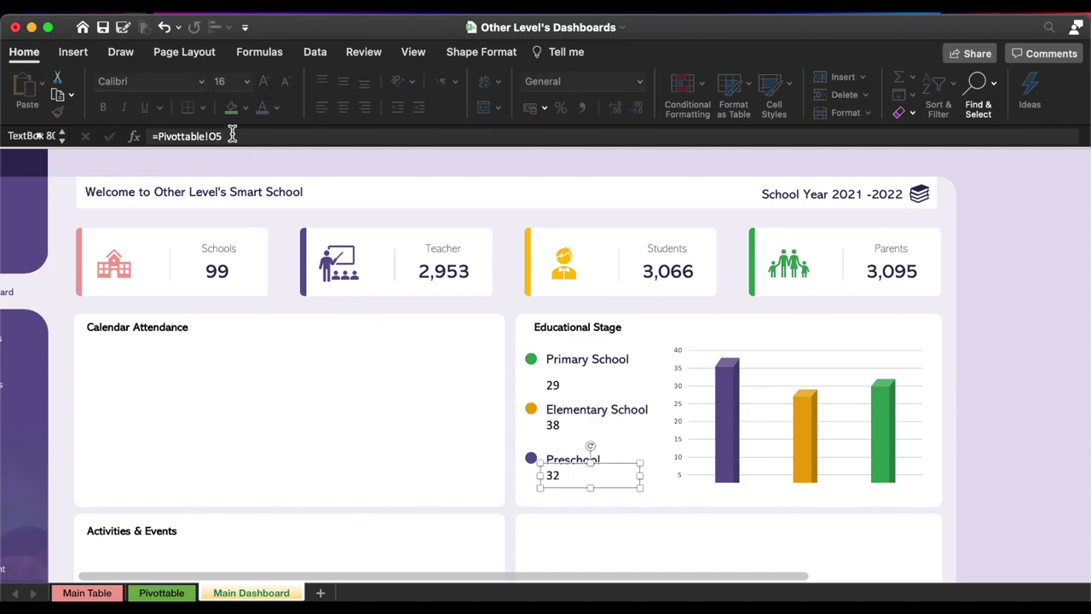
key(Return)
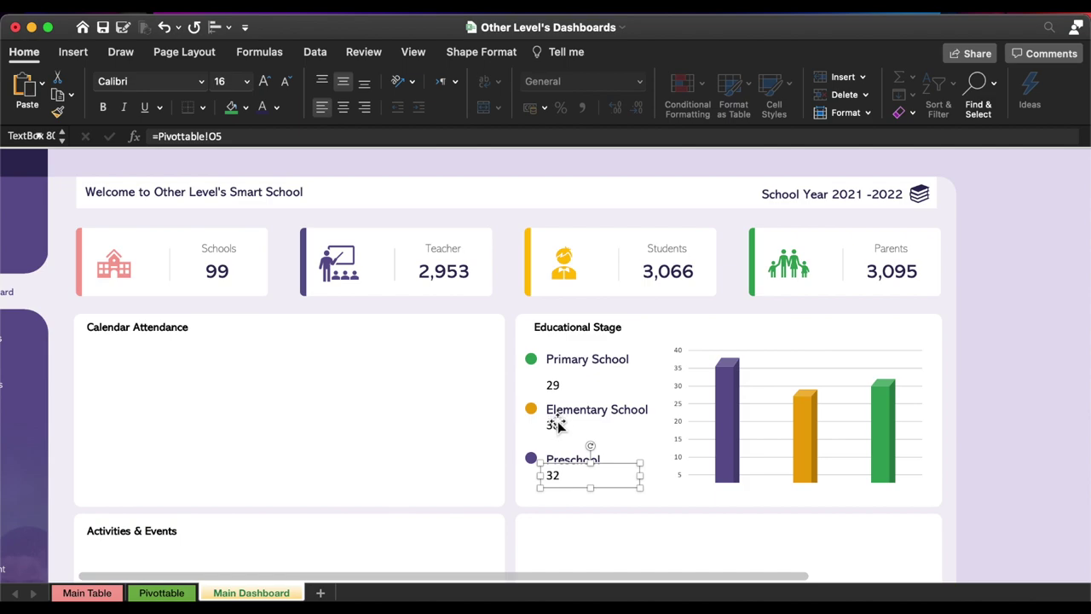
- Copy the Elementary School label's formatting onto the 29 and 32 values with Format Painter
click(645, 414)
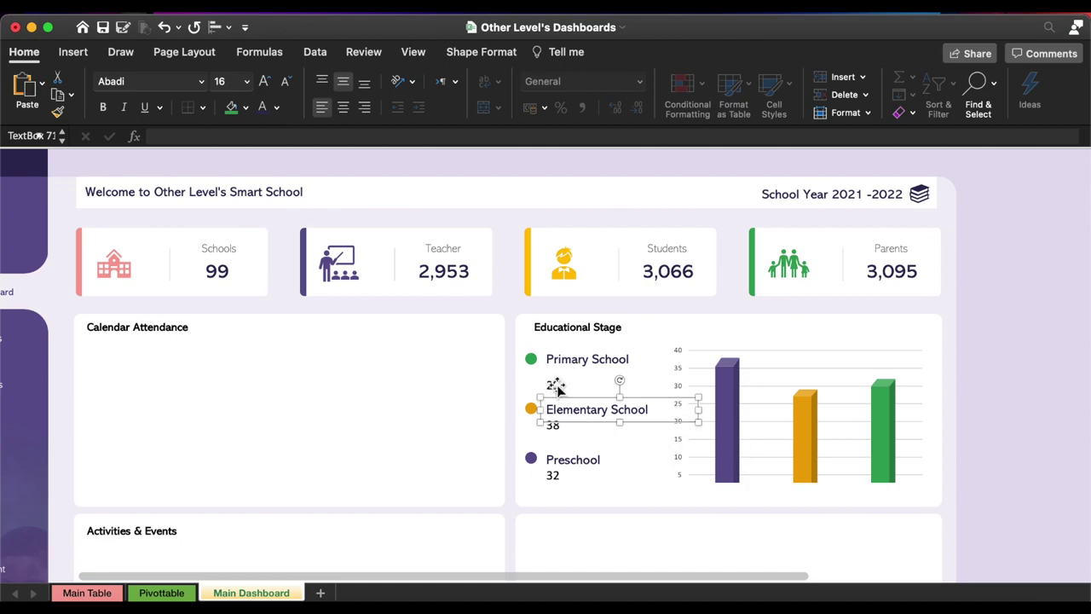
click(60, 117)
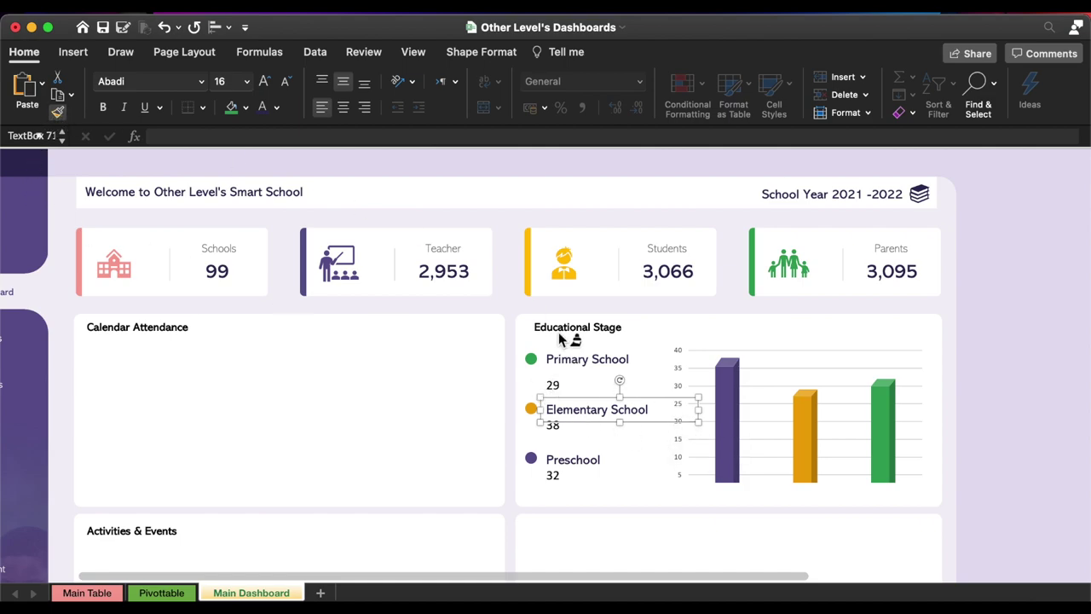
click(553, 387)
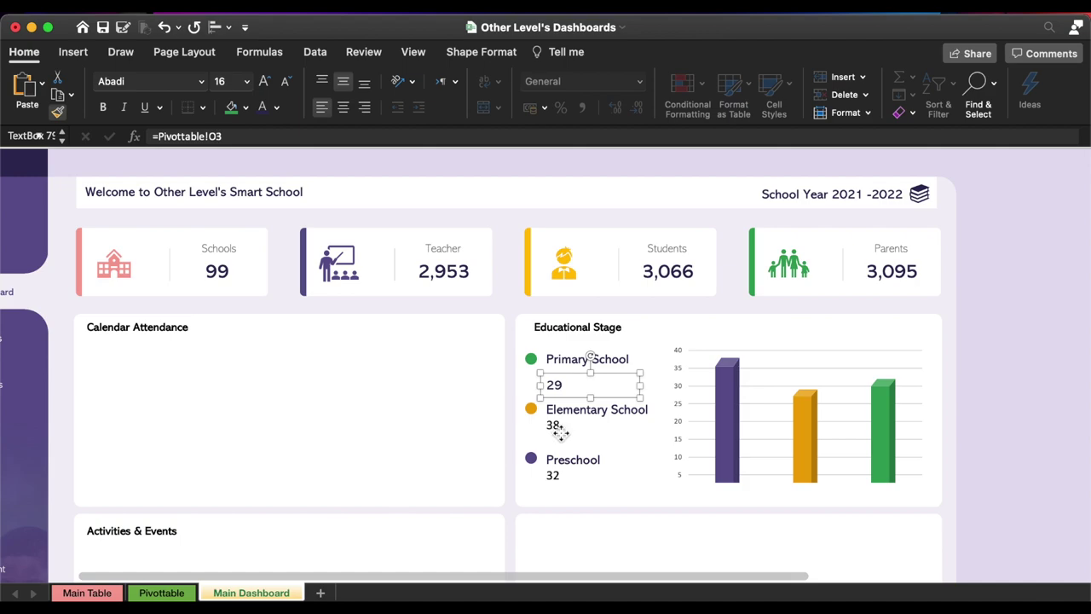
click(552, 477)
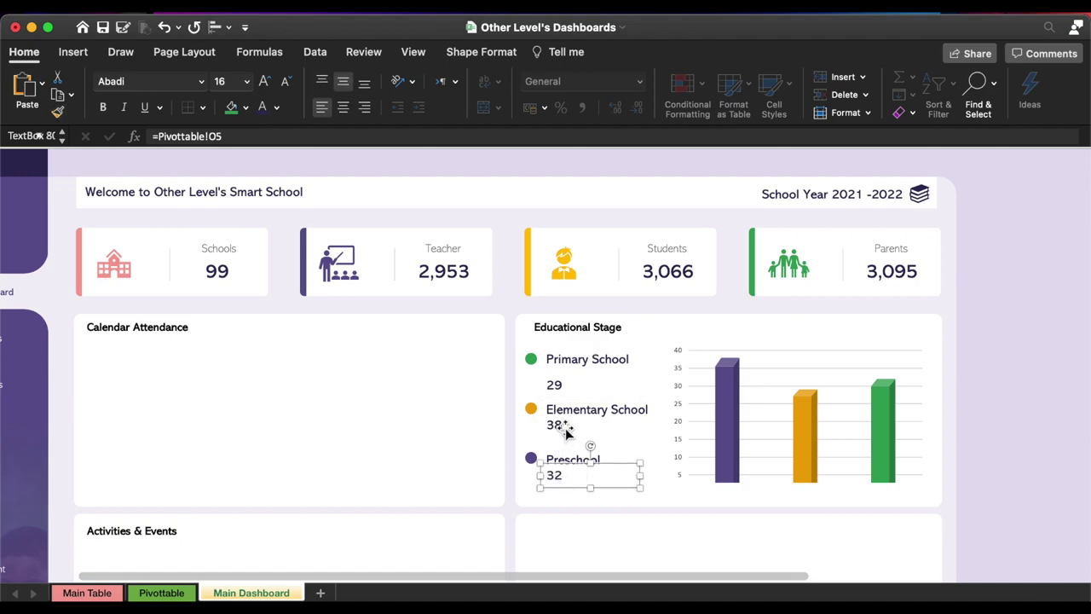
- Move the 29 value just below Primary School and distribute the three values vertically
click(564, 390)
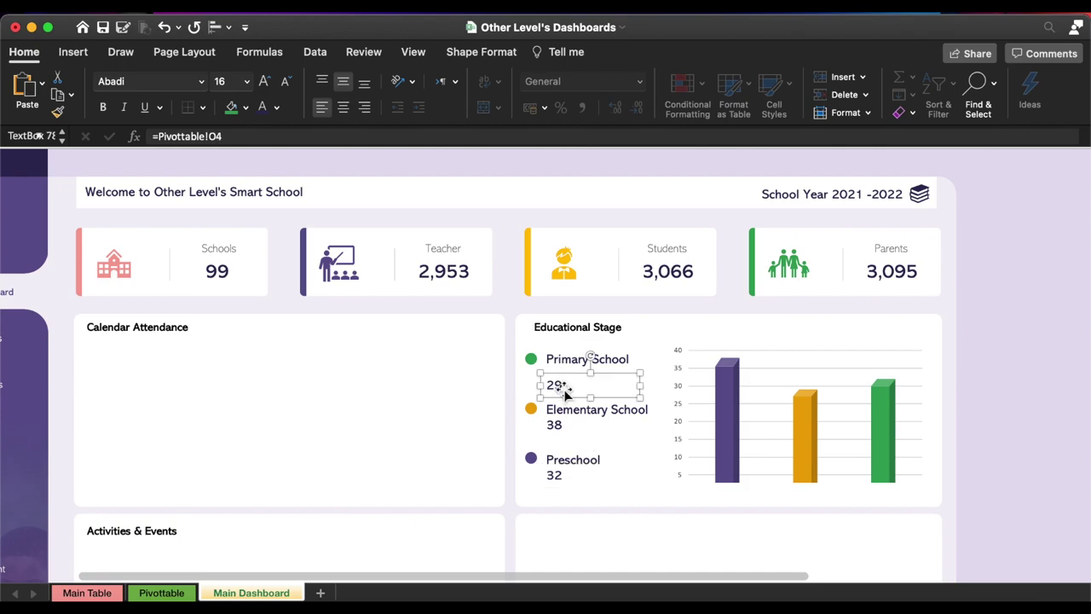
drag(564, 381, 565, 368)
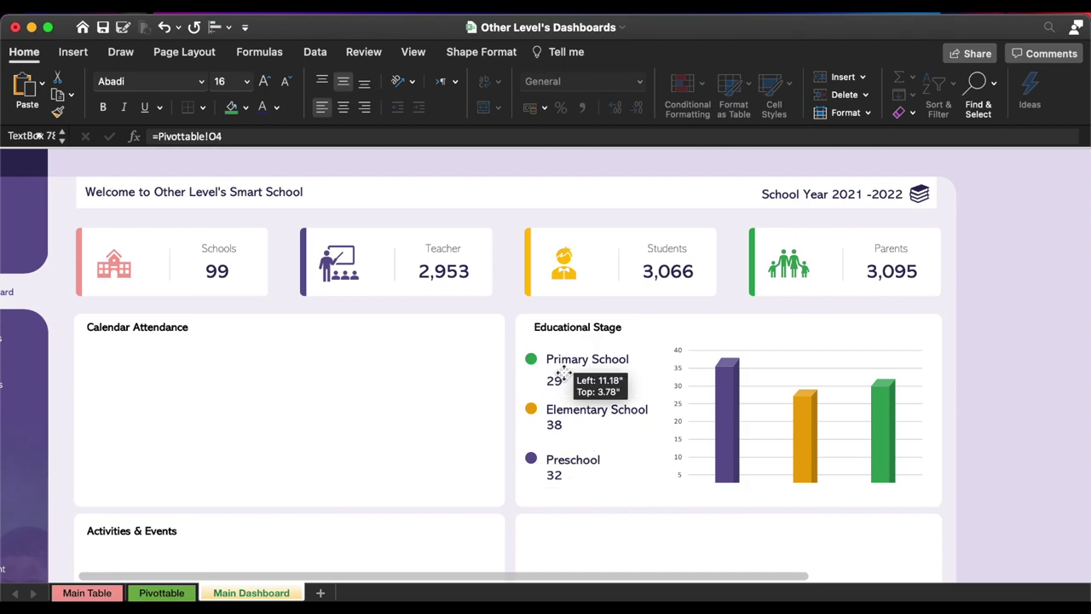
drag(564, 369, 568, 376)
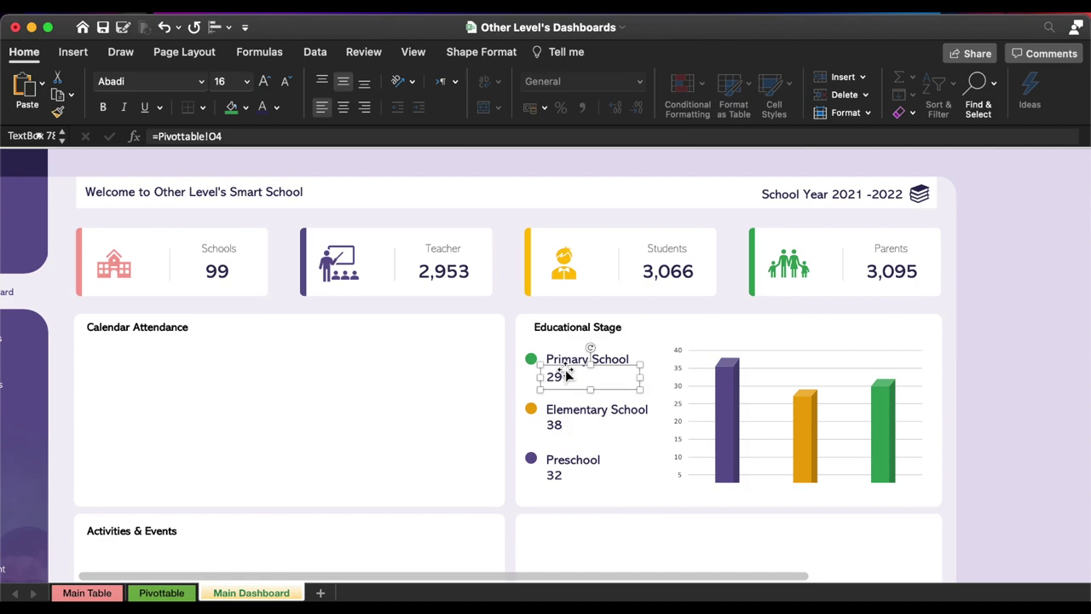
shift+click(554, 426)
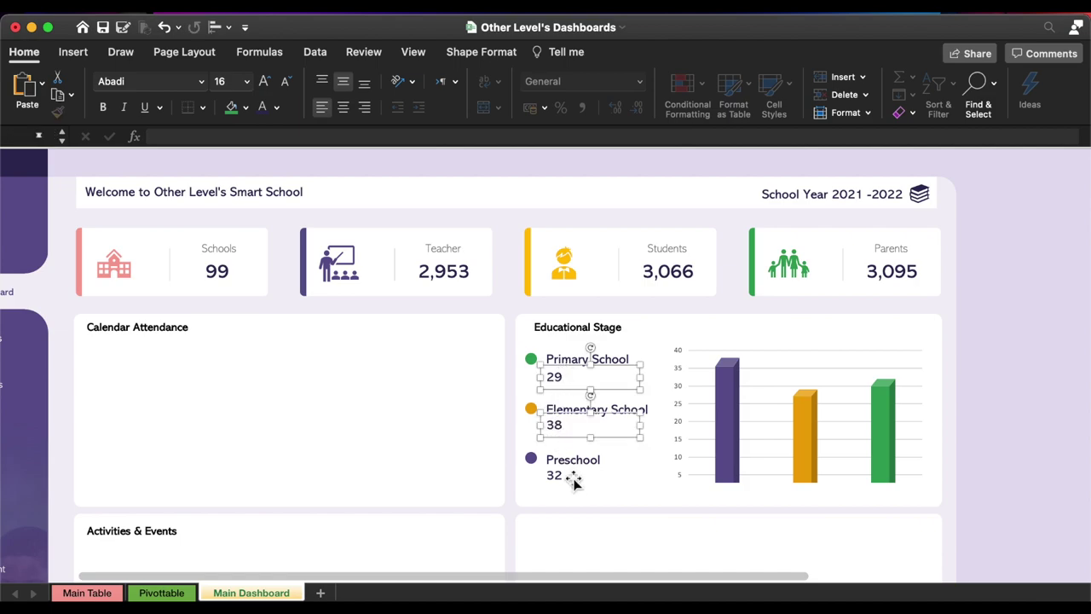
shift+click(562, 478)
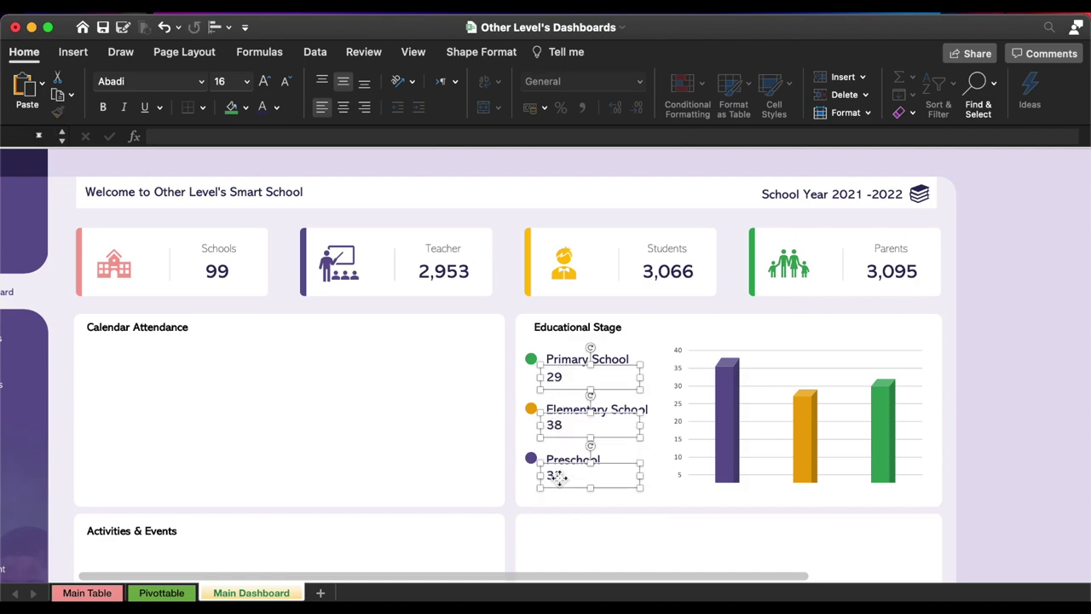
click(216, 28)
click(238, 247)
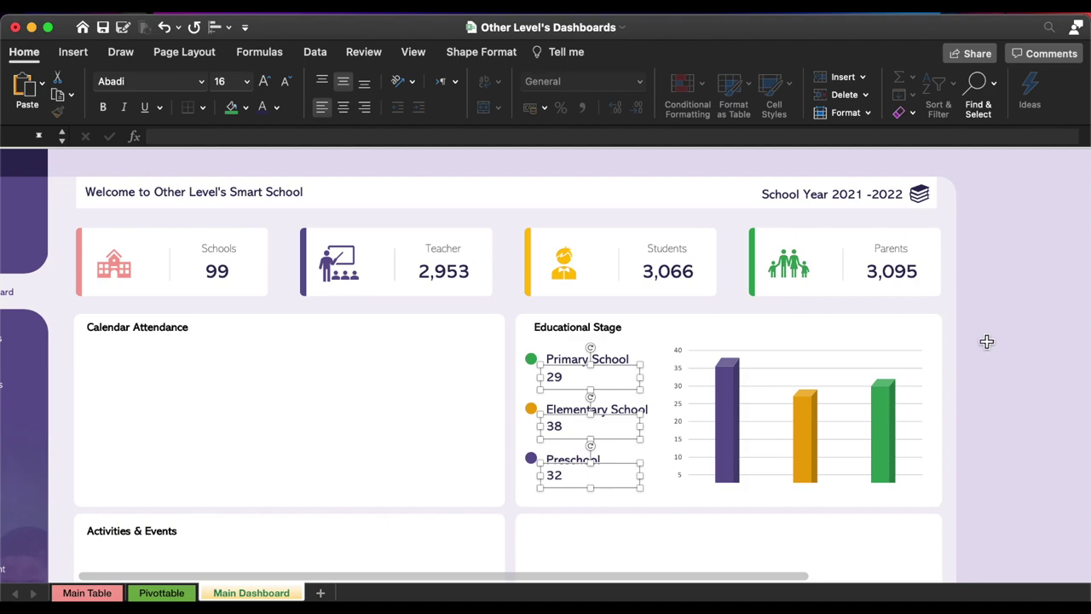
- Copy the Educational Stage heading to the top right as an 'All data in Thousand 2021 - 2022' note
click(606, 328)
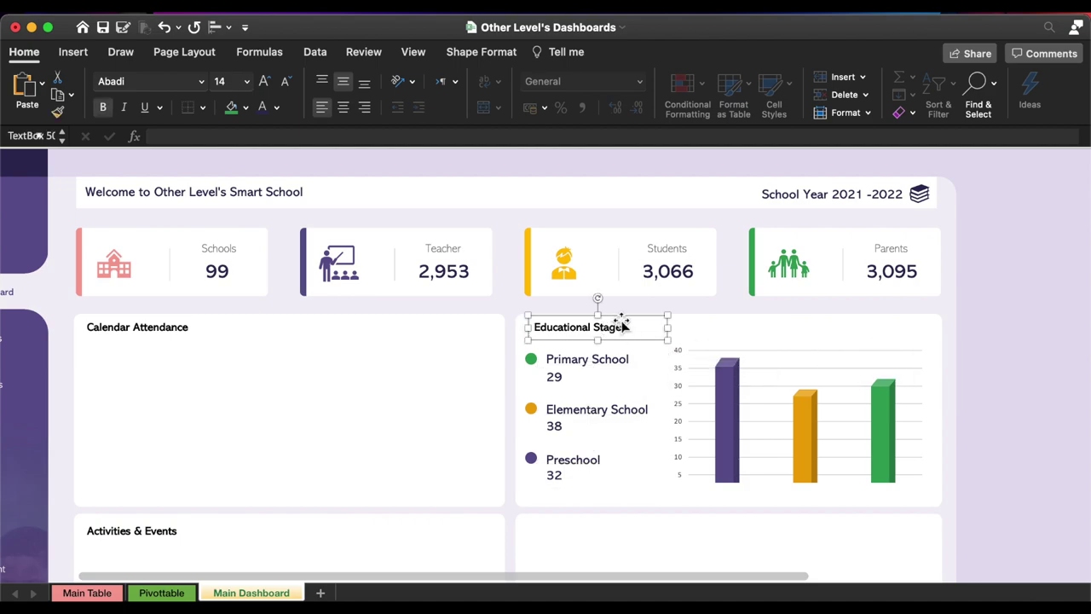
drag(620, 325, 927, 344)
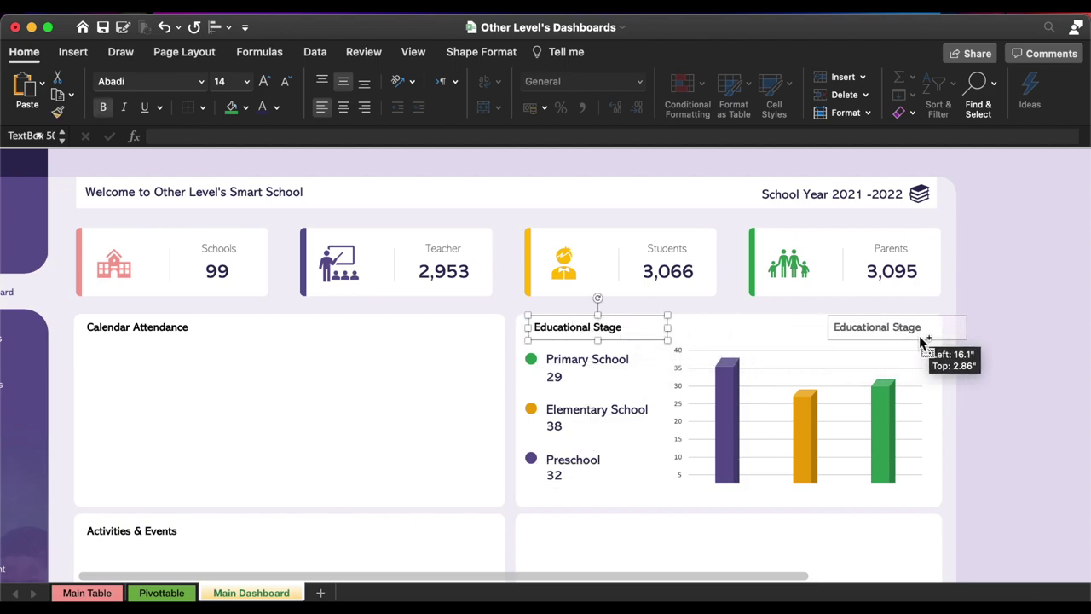
key(super+v)
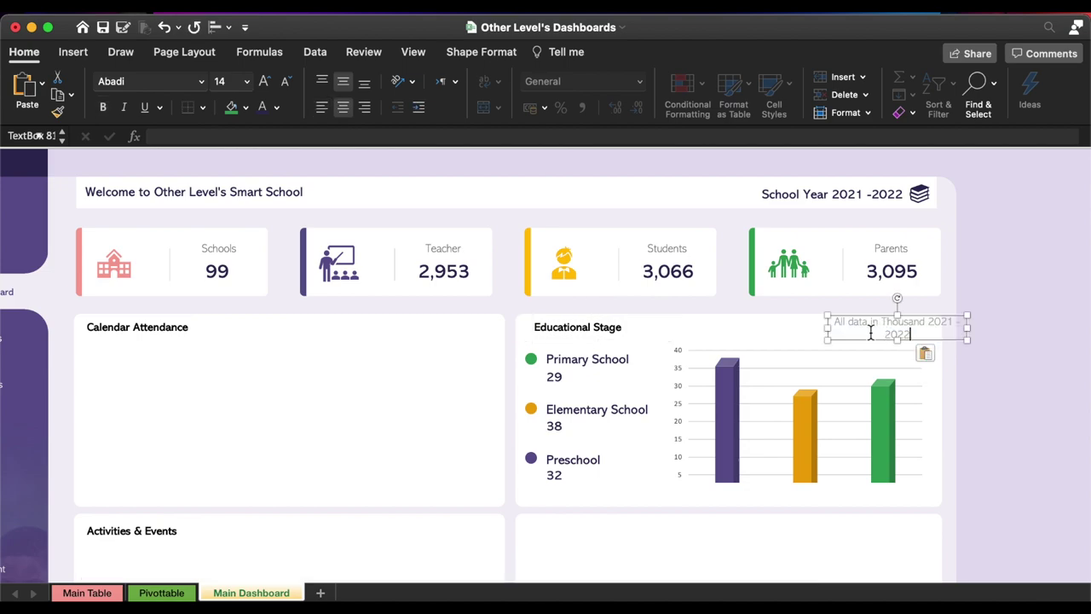
drag(827, 327, 773, 327)
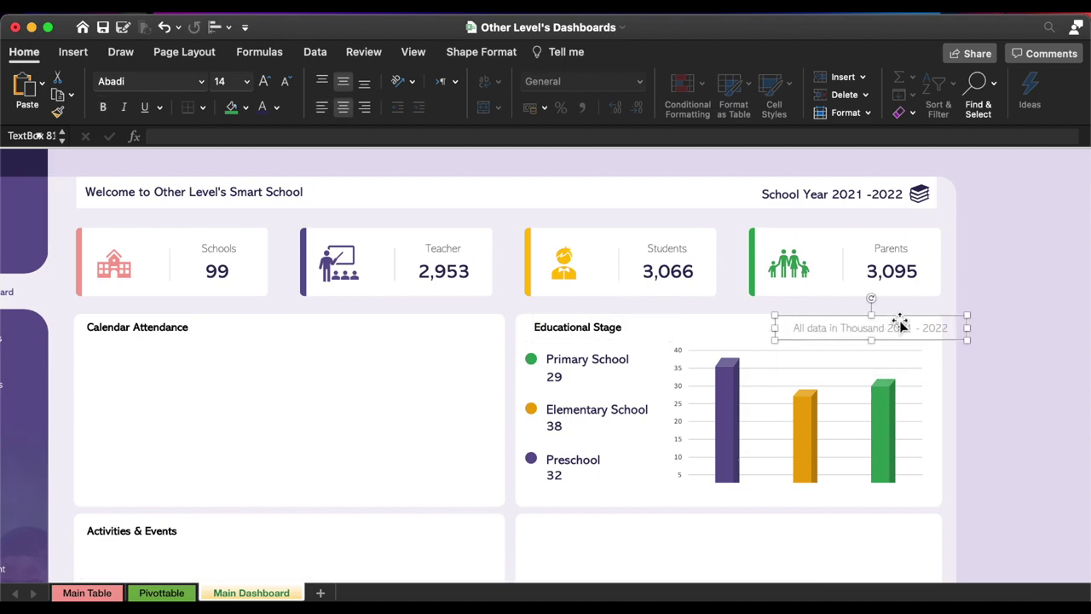
drag(901, 324, 880, 325)
- Bold all three legend labels and their 29, 38 and 32 values
click(567, 362)
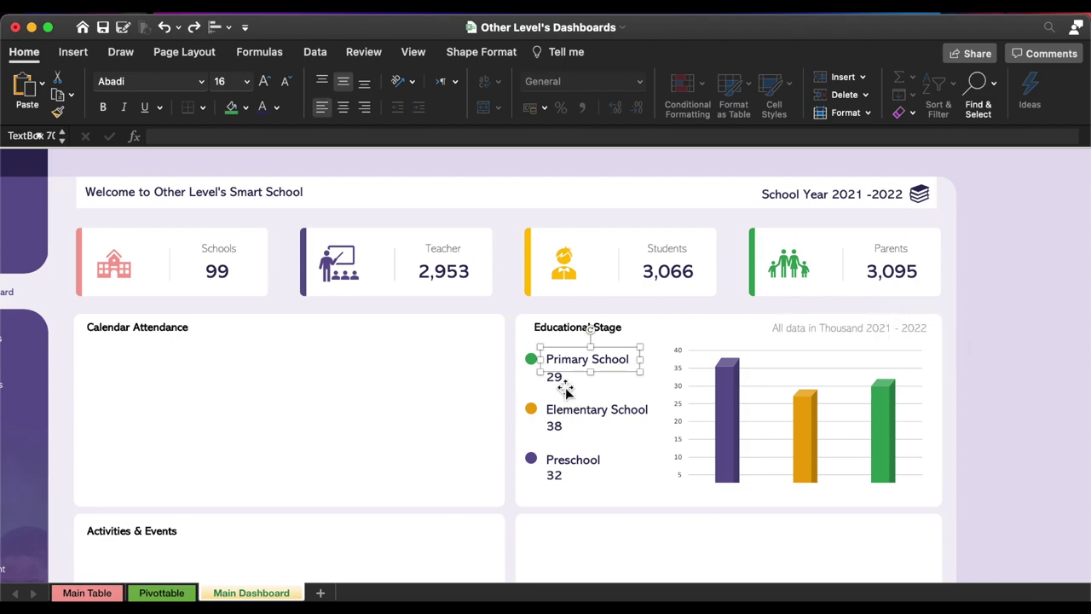
shift+click(561, 383)
shift+click(560, 407)
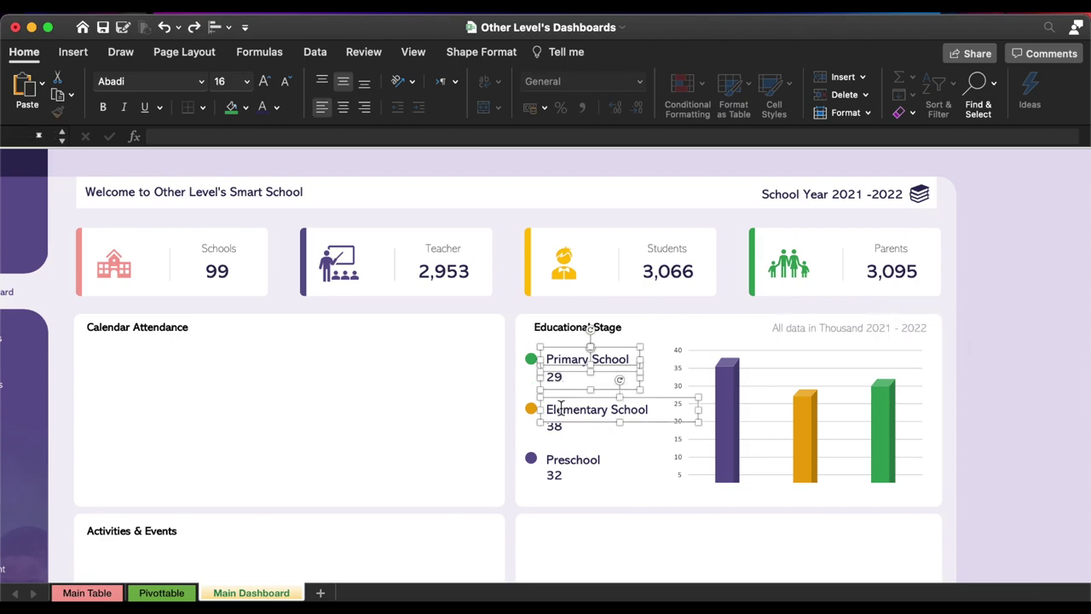
shift+click(562, 430)
shift+click(564, 458)
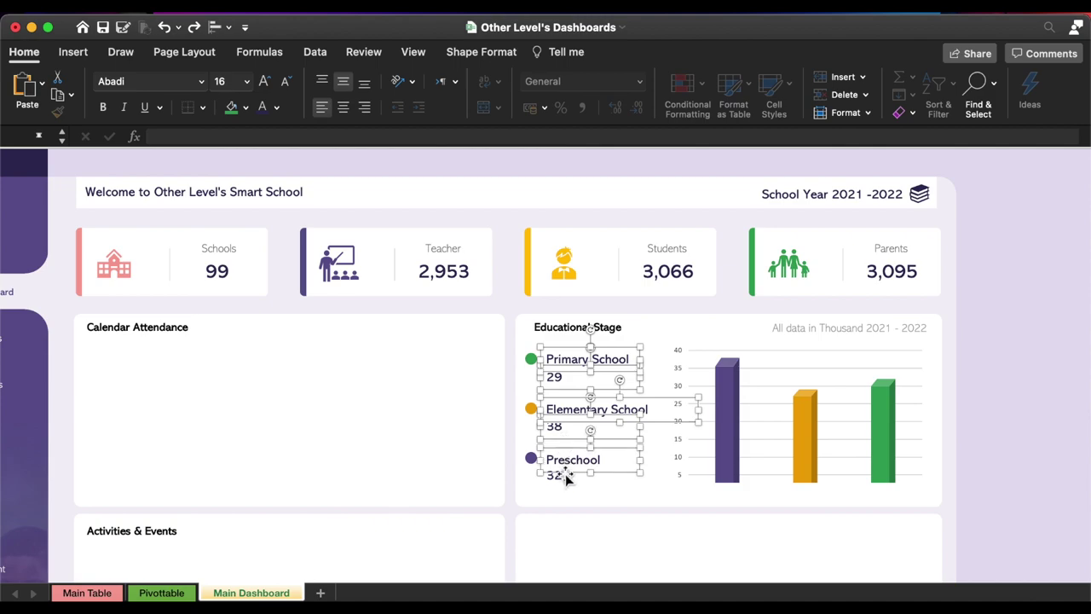
shift+click(559, 479)
click(102, 107)
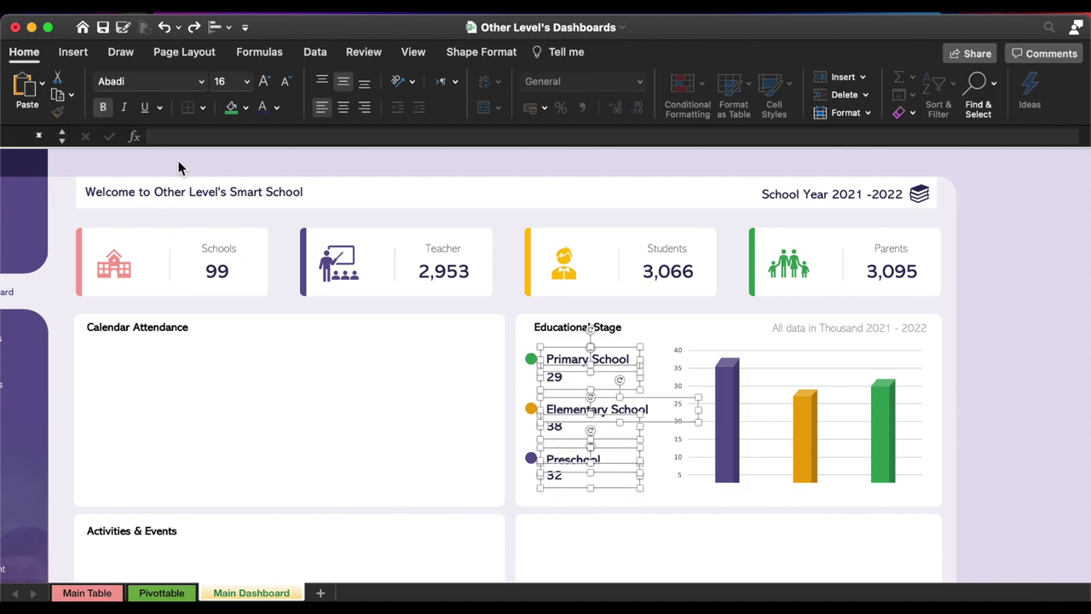
click(390, 388)
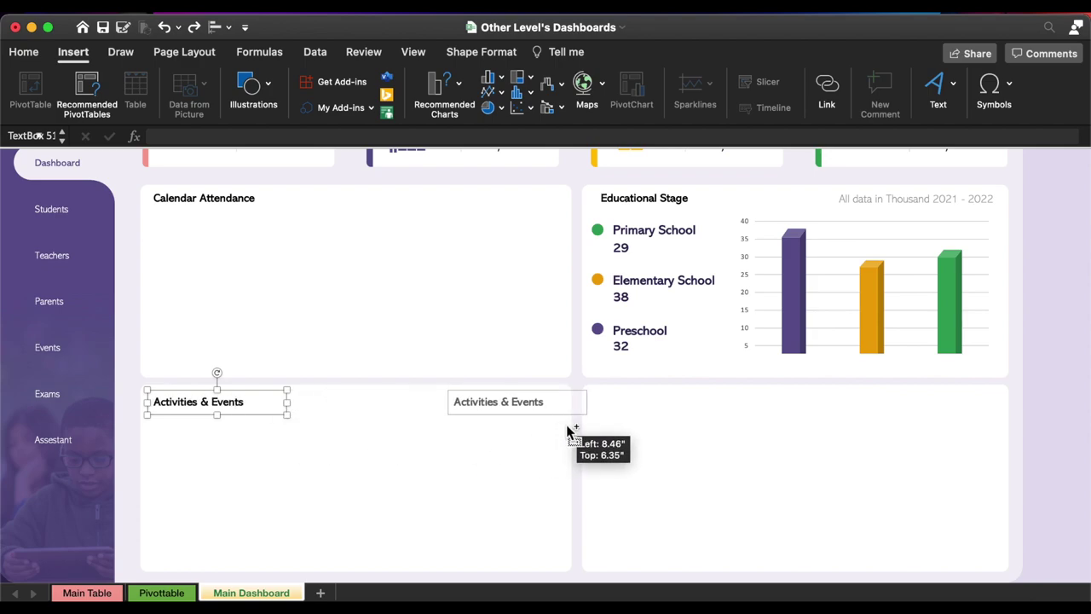
- Duplicate the Activities & Events heading to the right as green, size-12 'View All' text
drag(267, 421, 567, 421)
triple_click(498, 397)
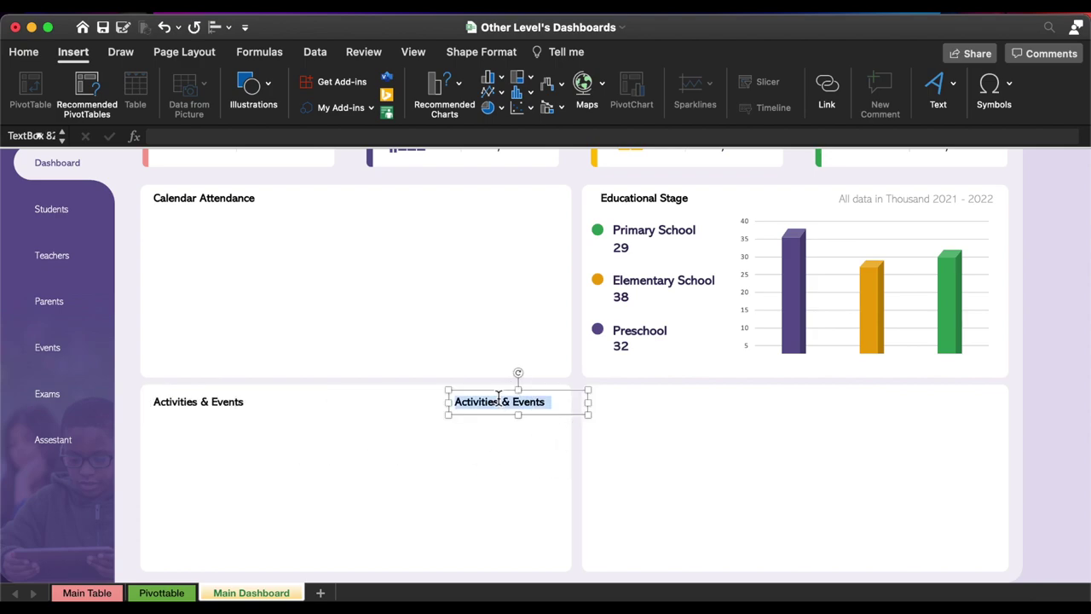
text(View All)
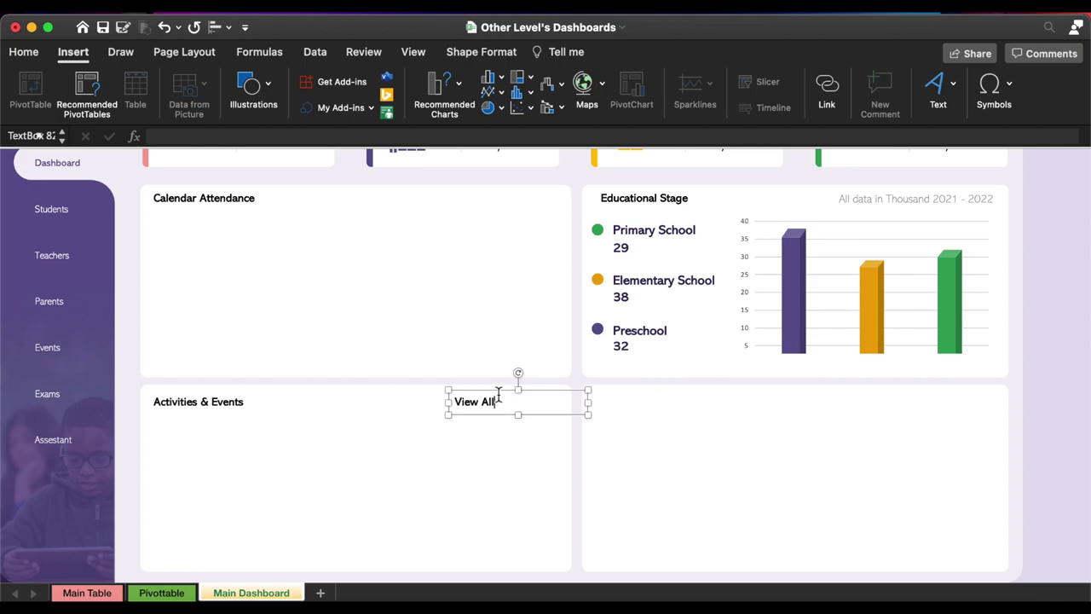
click(43, 54)
click(276, 107)
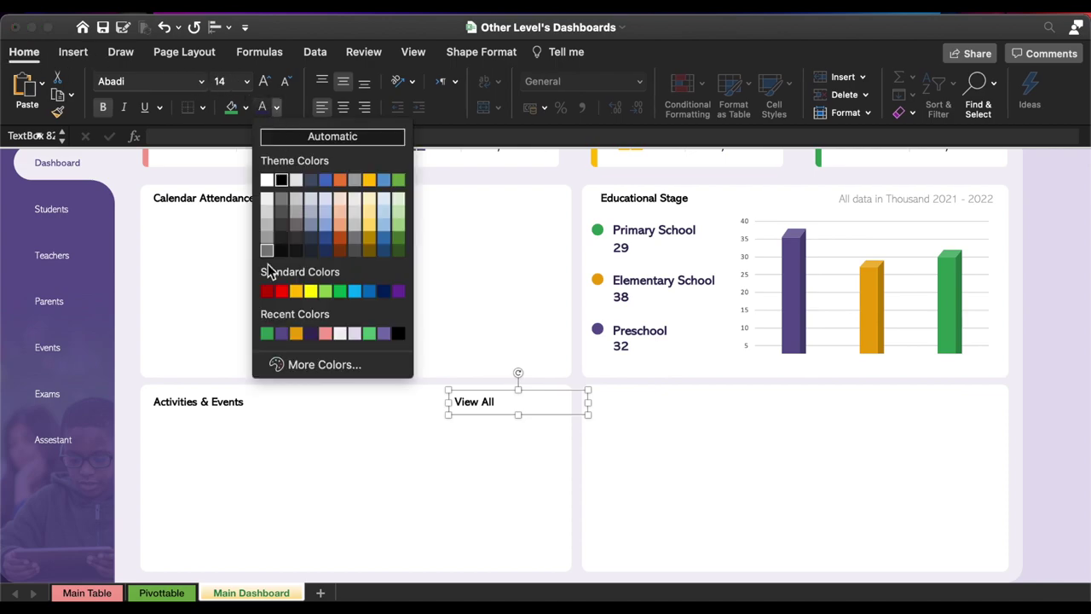
click(267, 333)
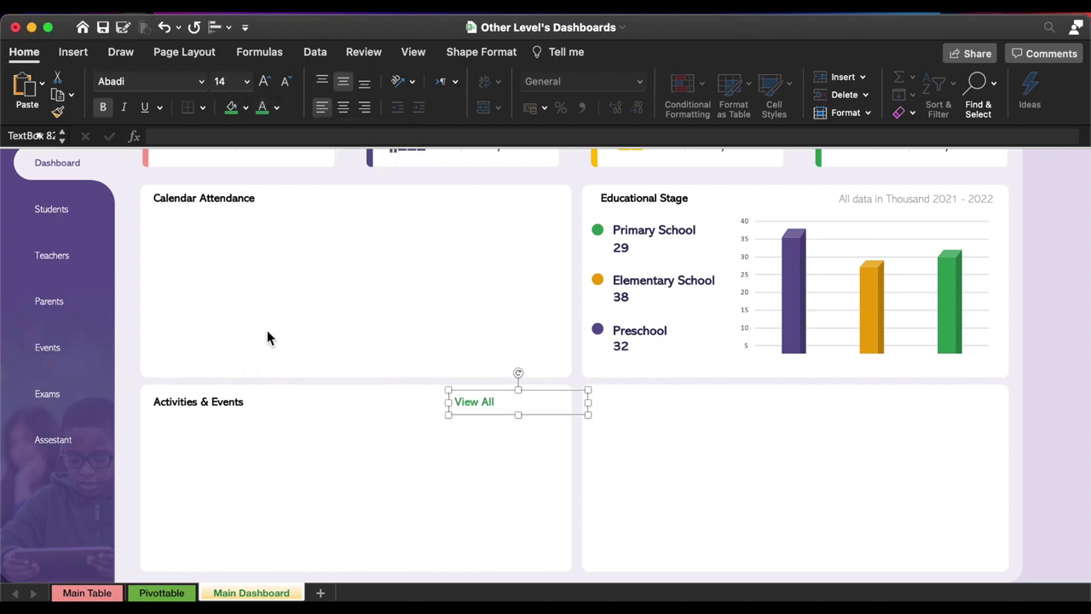
click(287, 83)
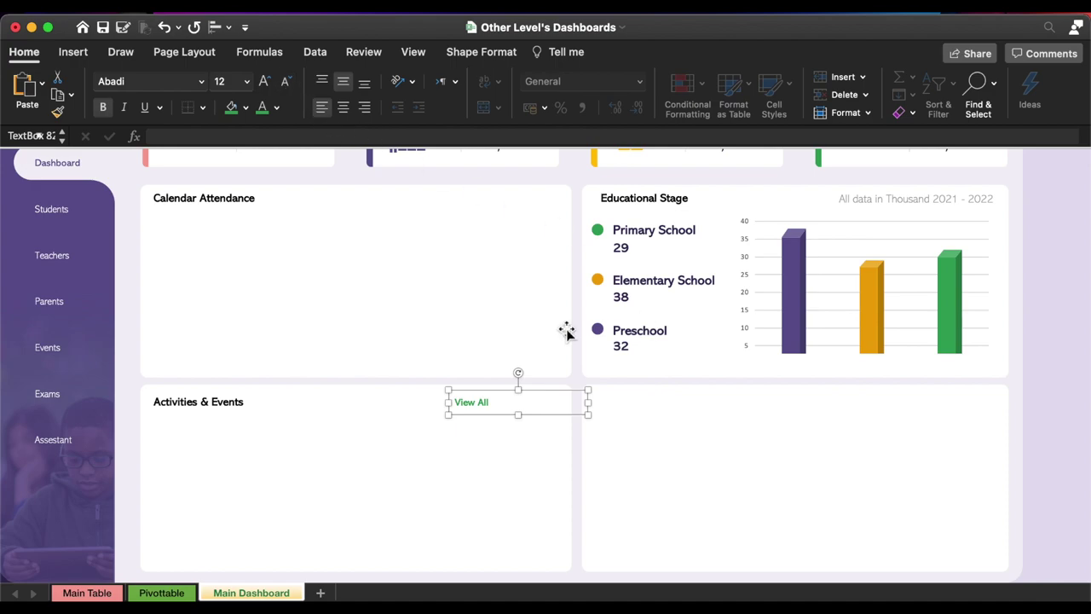
- Turn the View All box into a rounded rectangle with a green outline
click(481, 52)
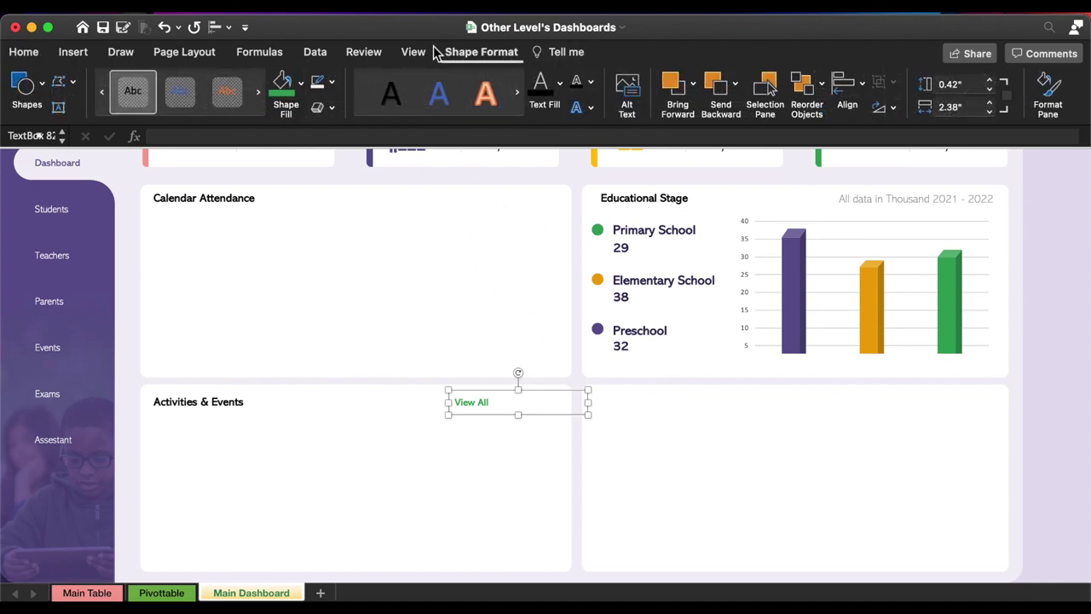
click(62, 82)
mouse_move(122, 104)
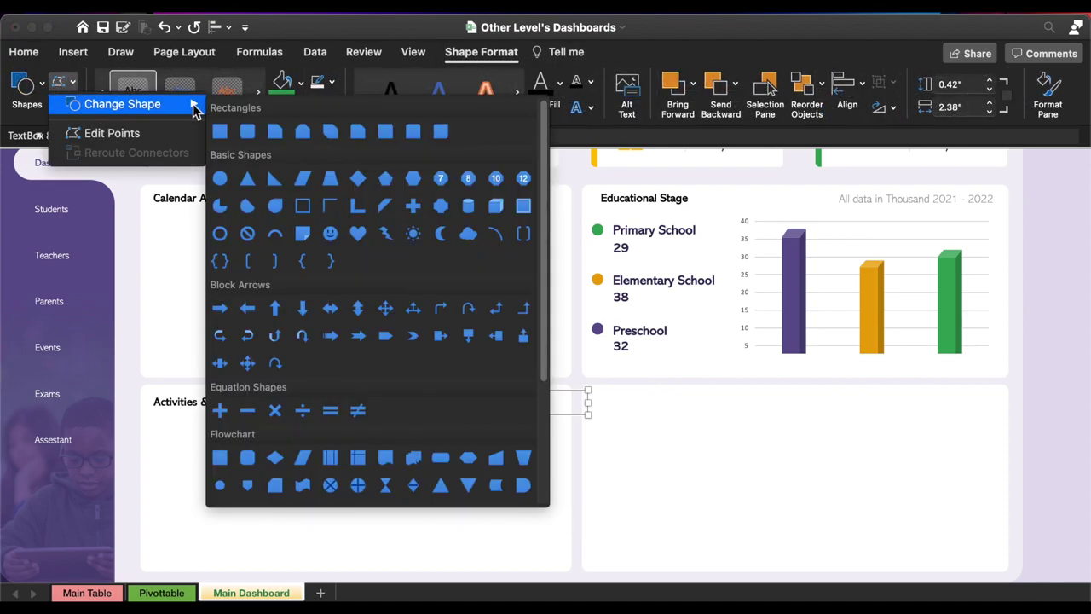
click(248, 131)
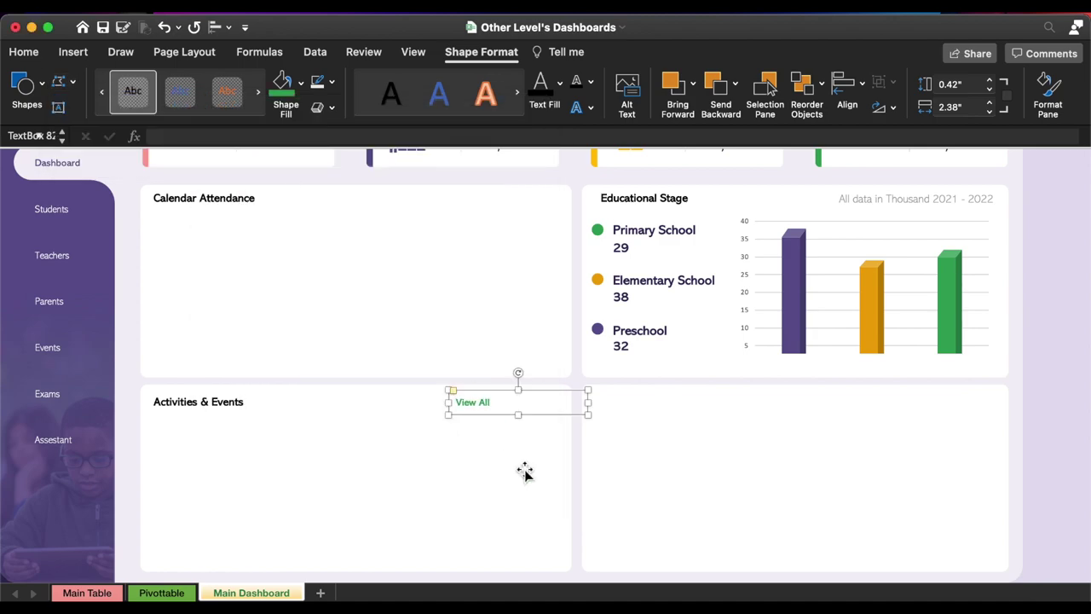
click(333, 84)
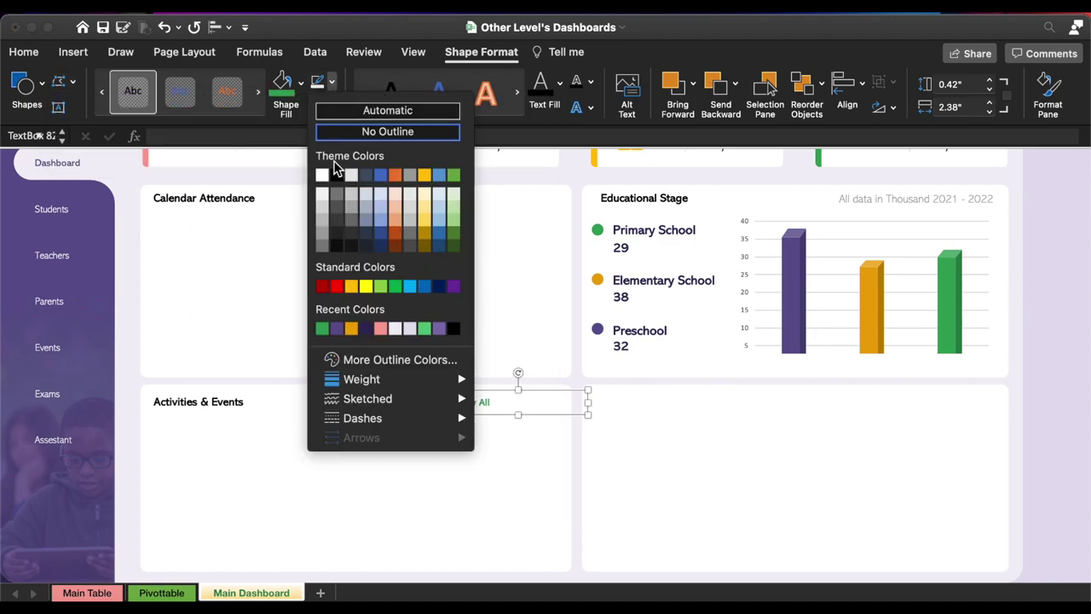
click(322, 330)
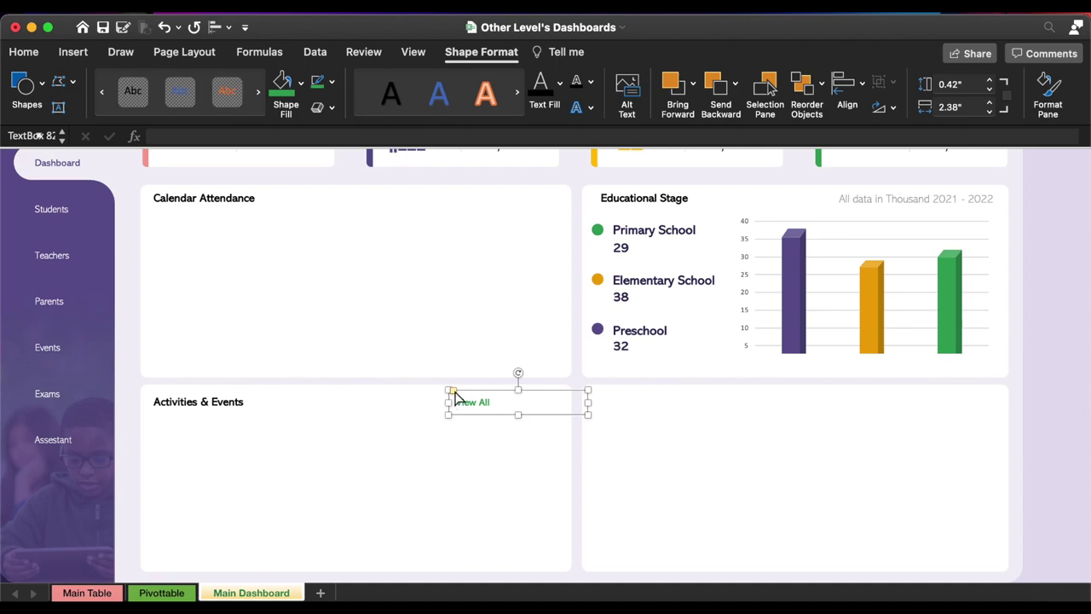
- Narrow the View All button to about 0.96 inches, centre its text and make it shorter
click(526, 401)
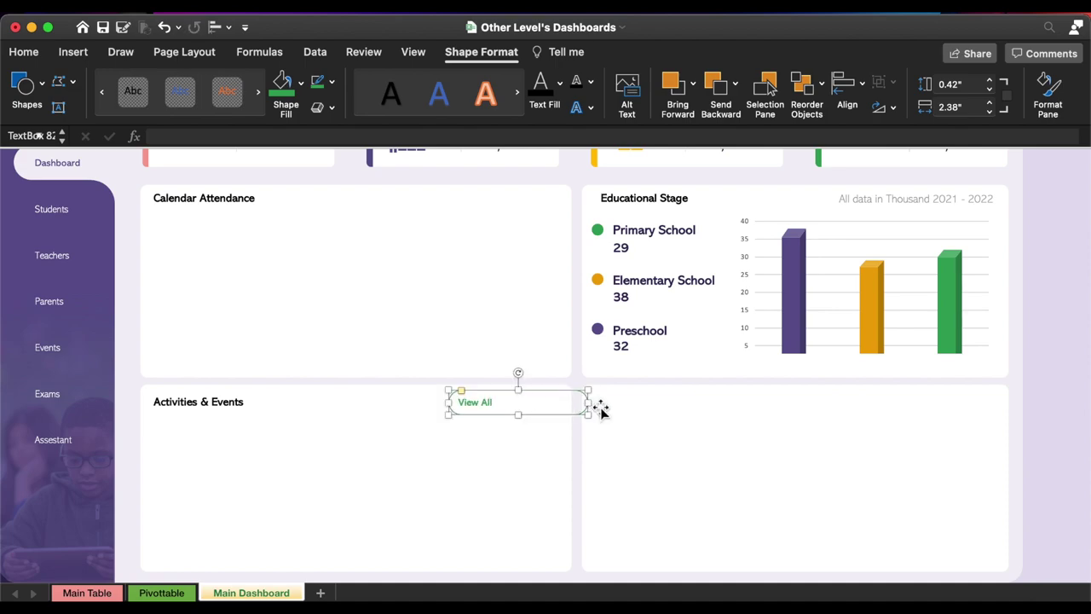
drag(588, 406, 507, 402)
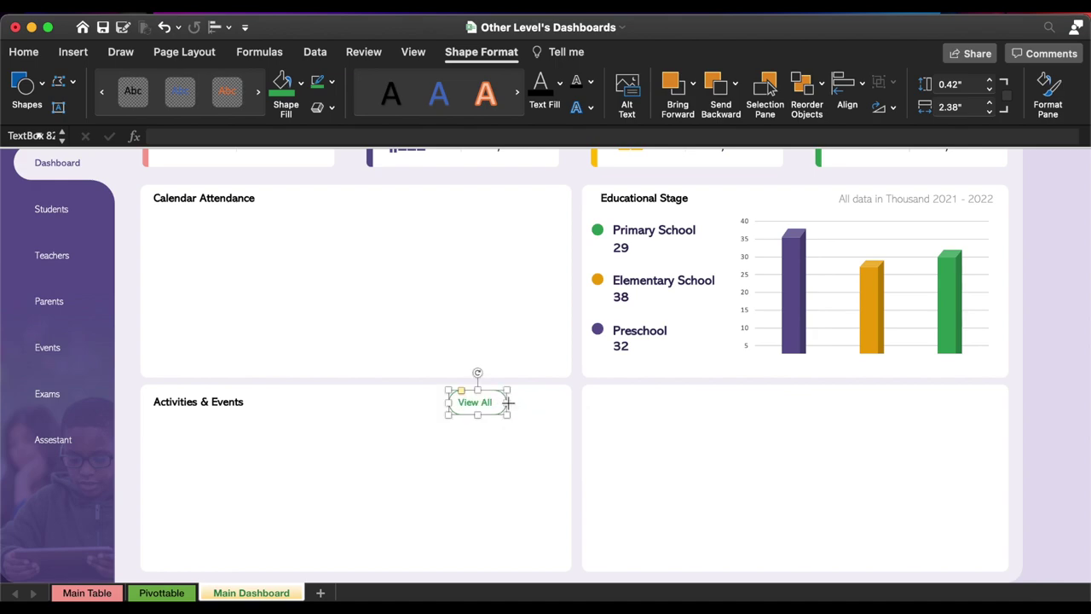
click(24, 52)
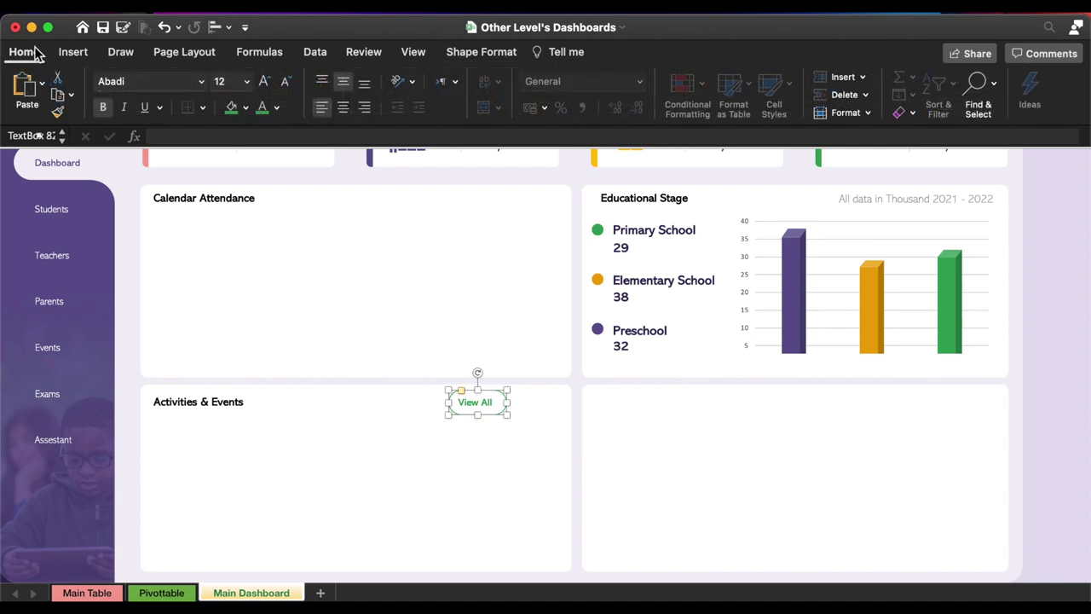
click(344, 109)
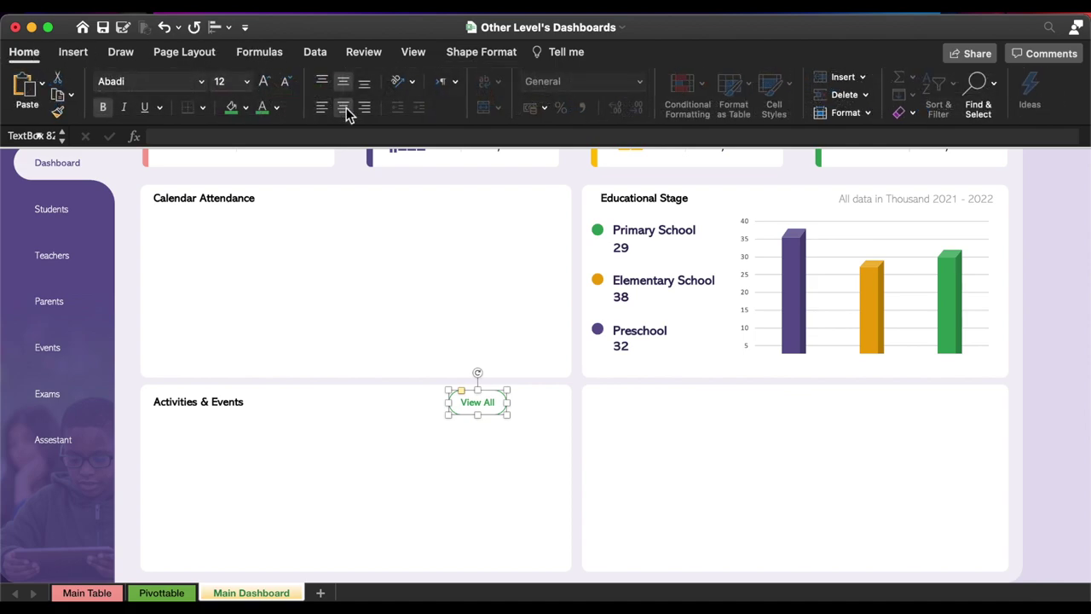
drag(479, 415, 539, 416)
- Copy the Count of Projects pivot table from N2:O6 on the Pivottable sheet and paste it at R2
click(467, 451)
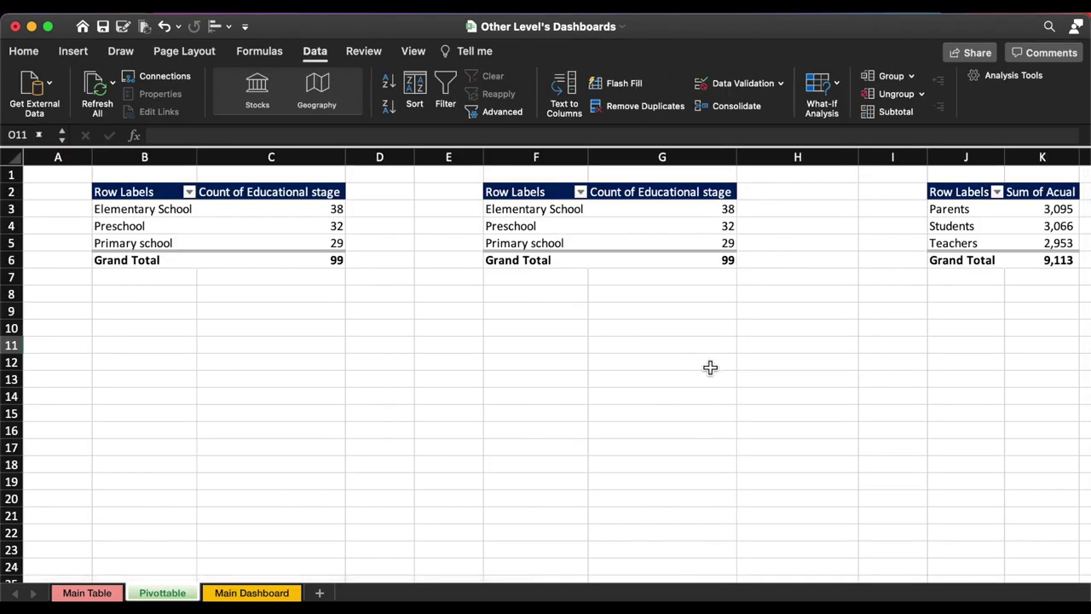
scroll(710, 368, right, 2)
scroll(710, 368, right, 5)
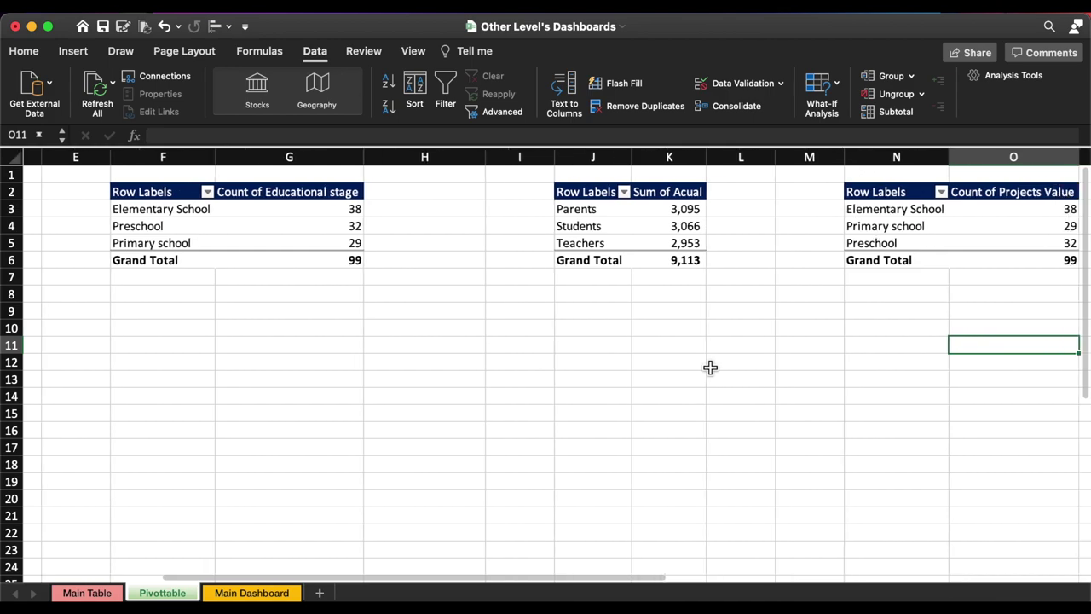
scroll(710, 367, right, 5)
scroll(710, 367, right, 1)
drag(277, 194, 460, 260)
key(super+c)
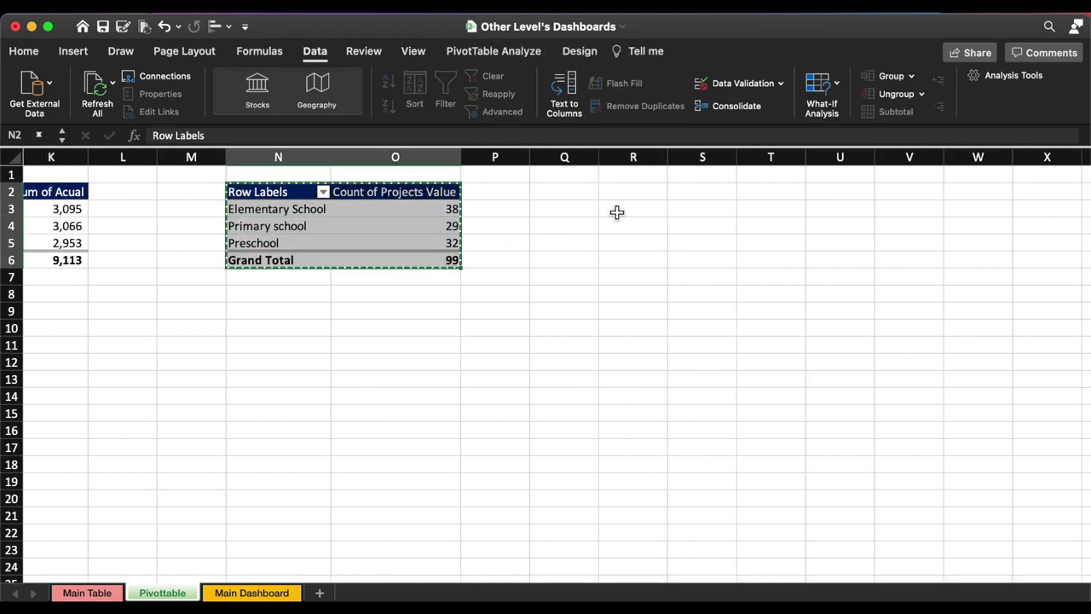
click(628, 198)
key(super+v)
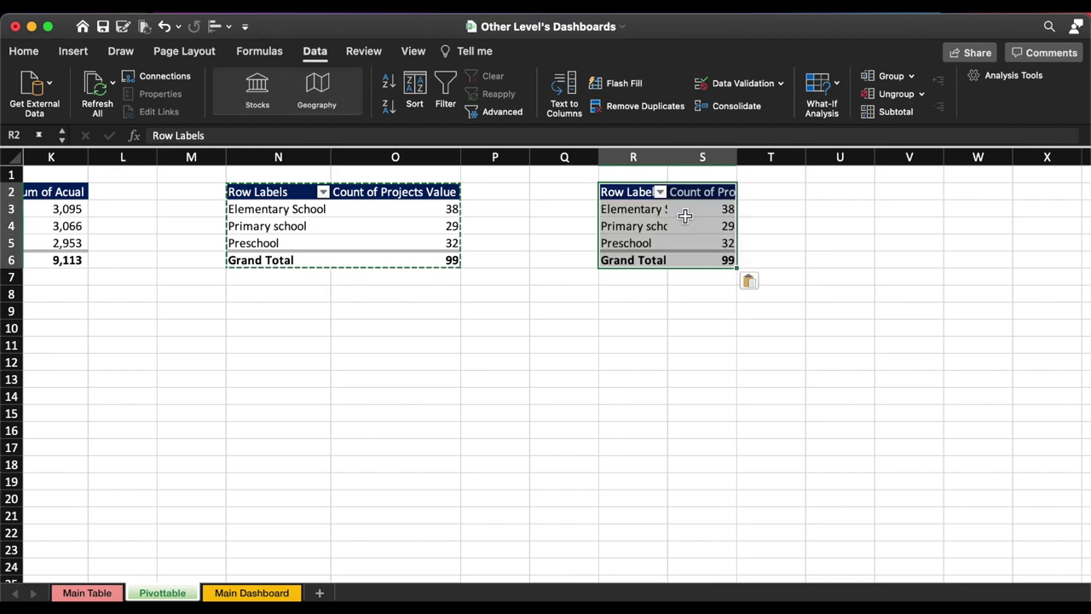
click(579, 51)
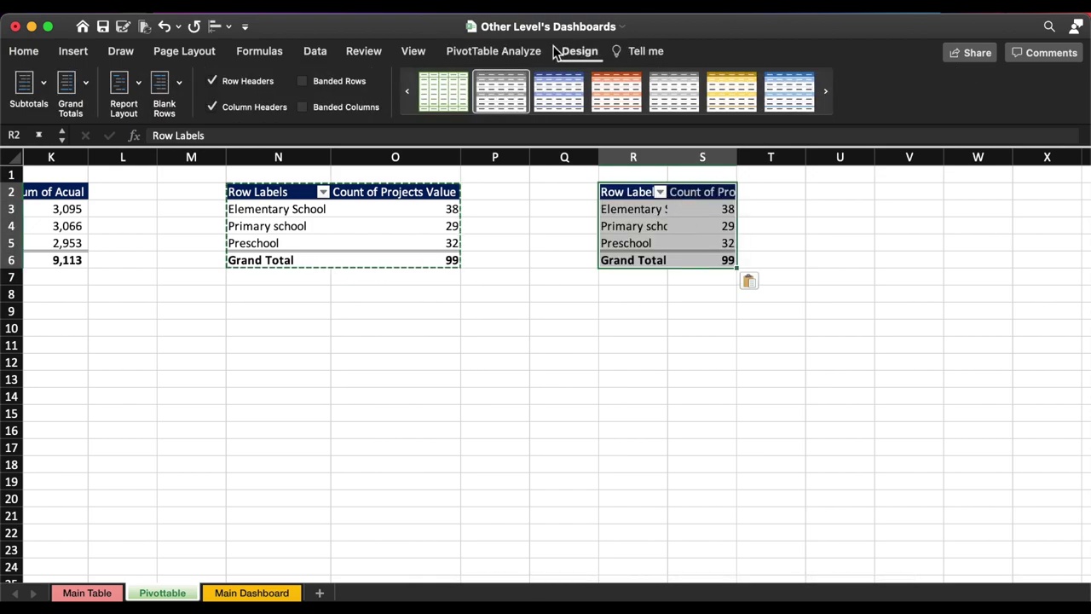
click(503, 51)
- Remove Count of Projects and Educational stage from the copied pivot's fields
click(981, 97)
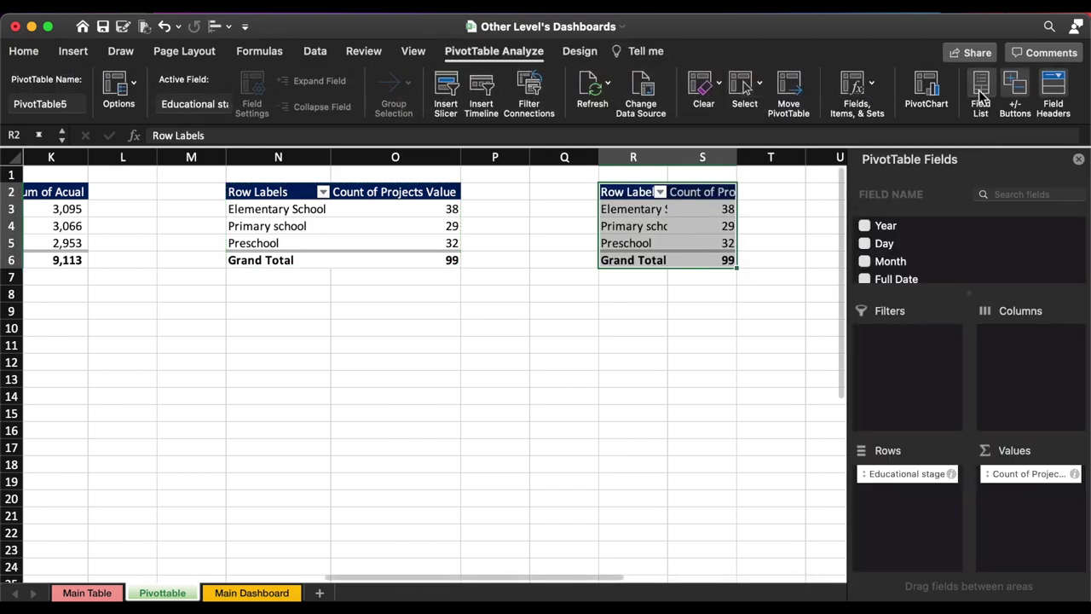
drag(1017, 470, 702, 421)
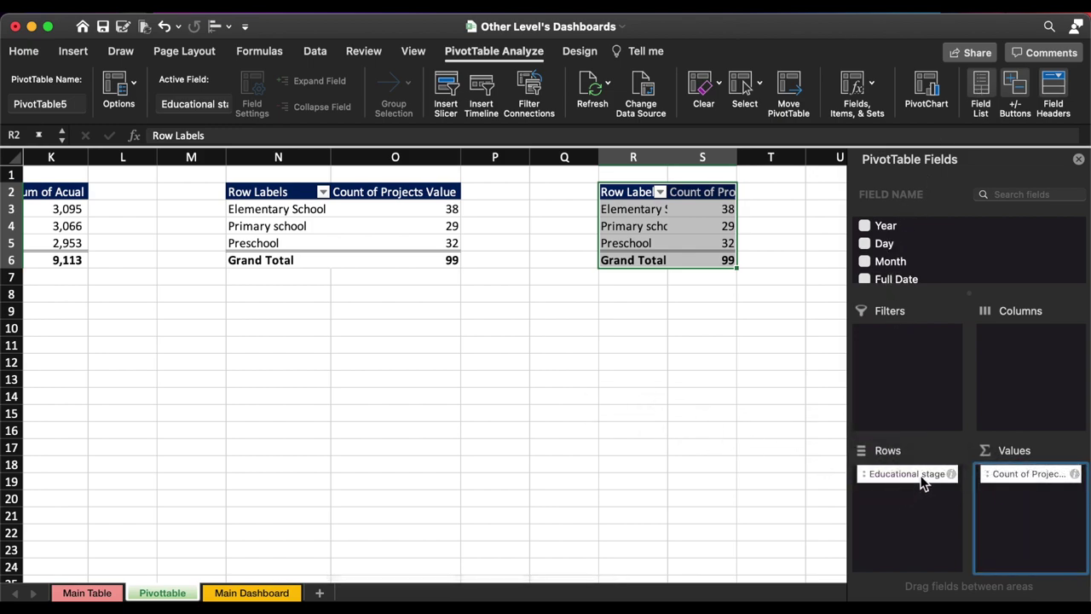
drag(922, 482, 755, 372)
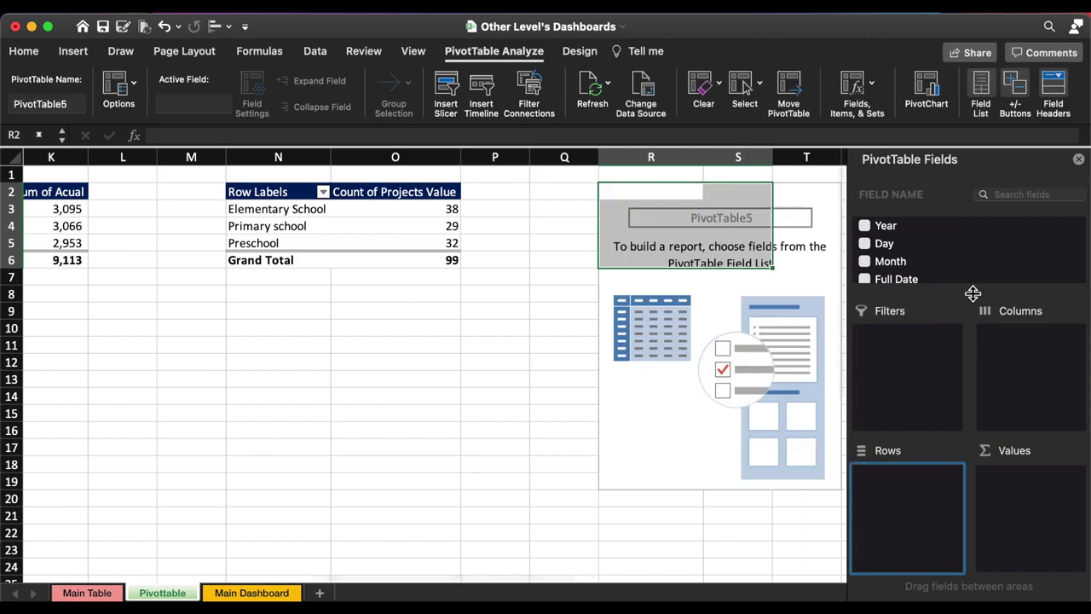
drag(972, 293, 968, 383)
scroll(957, 341, down, 1)
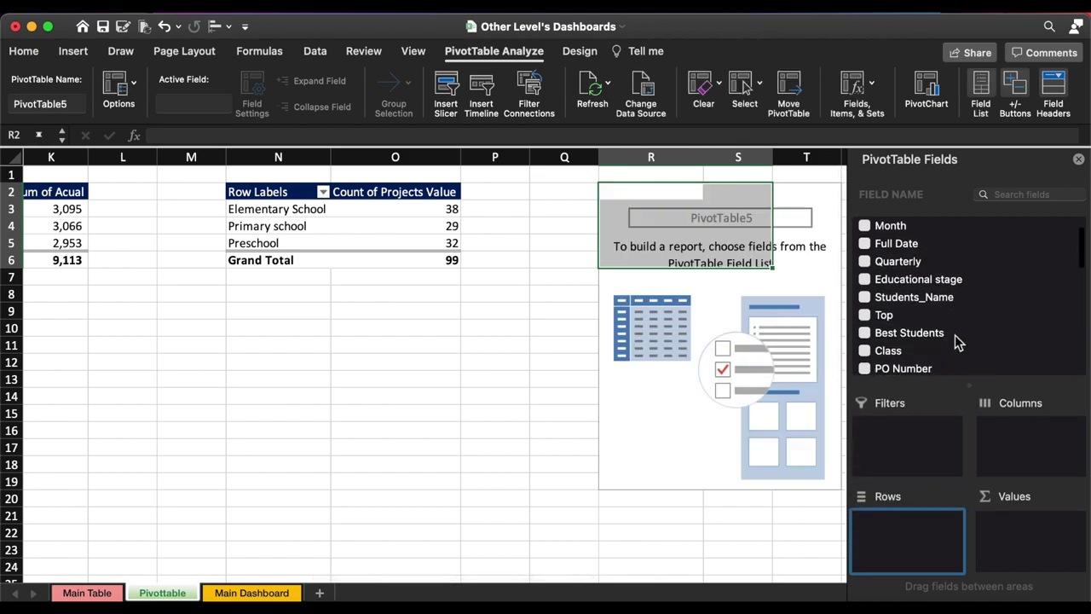
scroll(956, 341, down, 4)
scroll(956, 340, down, 3)
scroll(956, 340, down, 1)
scroll(956, 341, down, 1)
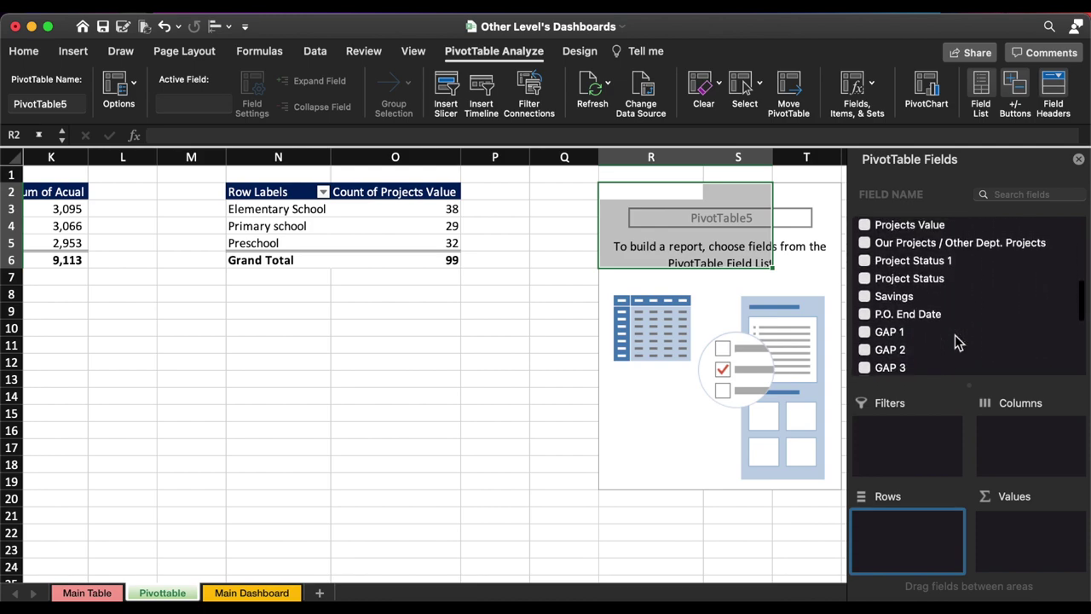
scroll(941, 312, up, 2)
scroll(942, 312, up, 1)
- Add Events to the copied pivot's rows so it lists the eight event names
drag(897, 258, 907, 542)
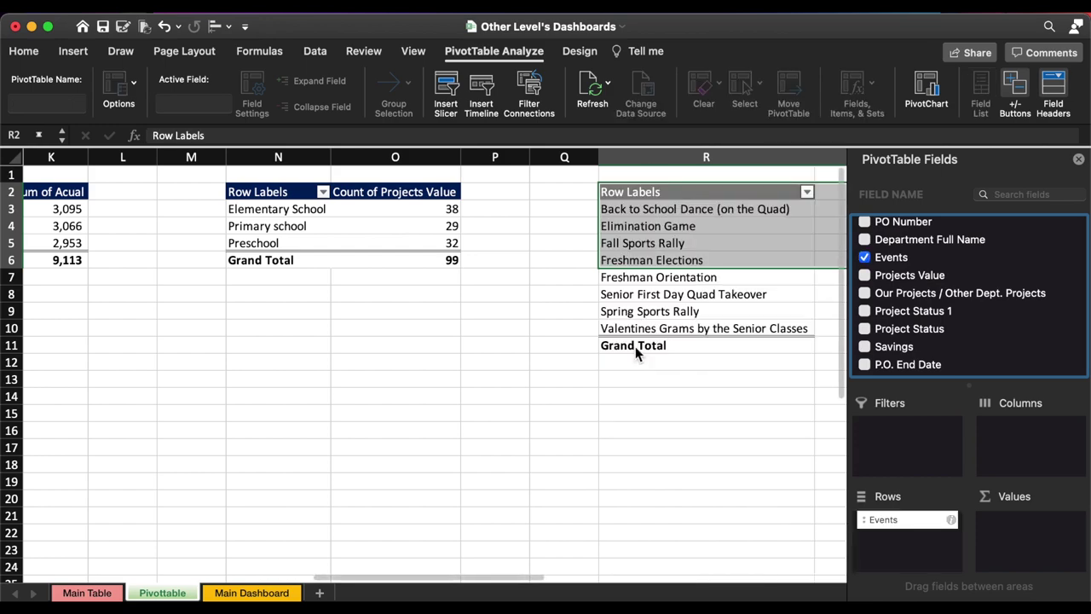
scroll(791, 329, right, 5)
scroll(792, 330, right, 2)
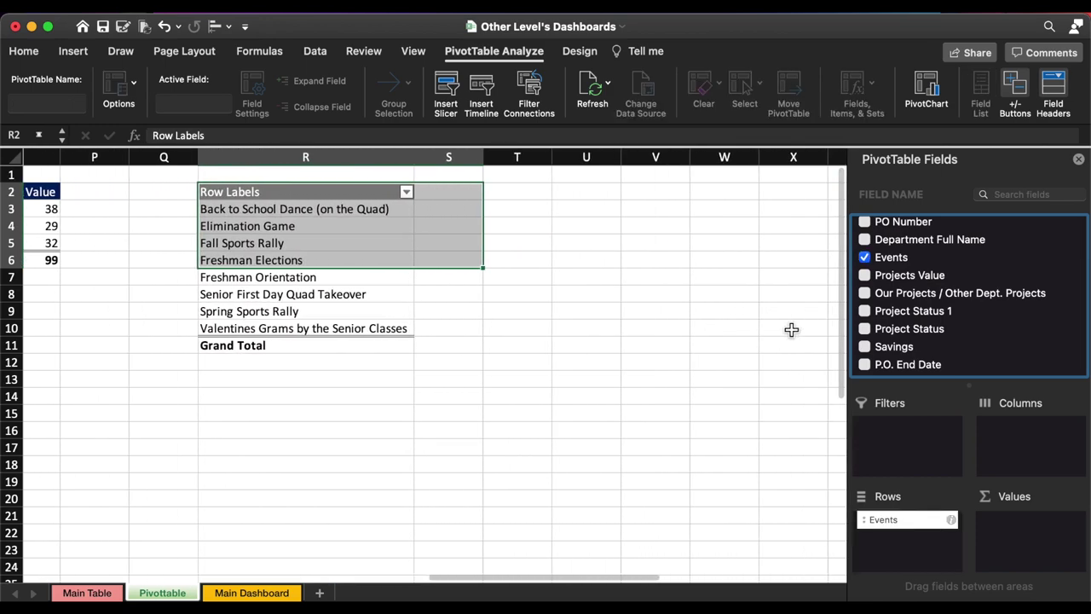
click(518, 213)
click(519, 195)
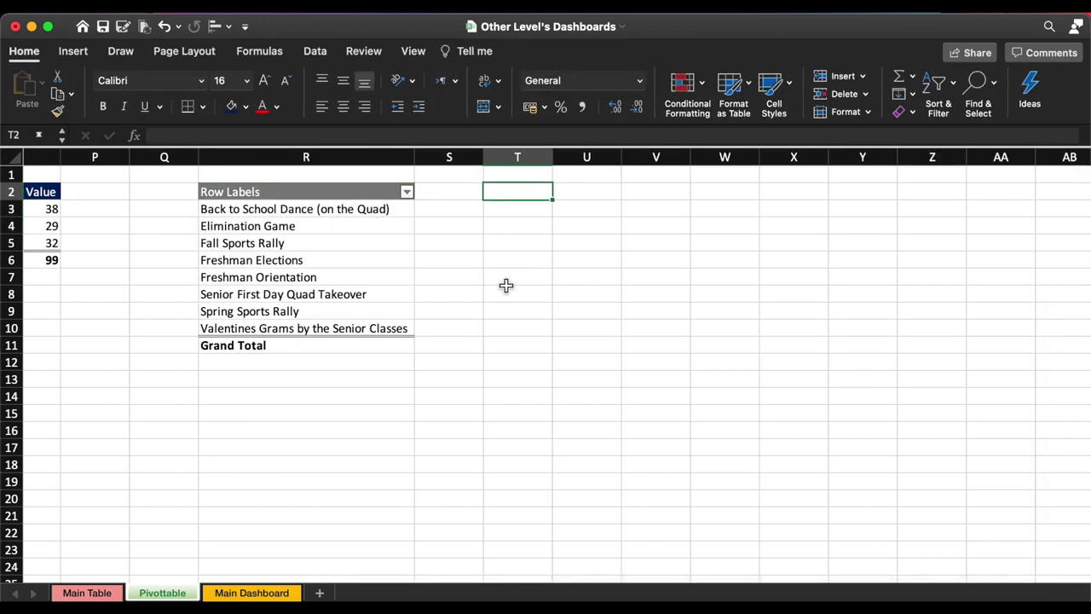
- Enter =R3 in T3 and fill it down to T6 to list the first four events
click(300, 198)
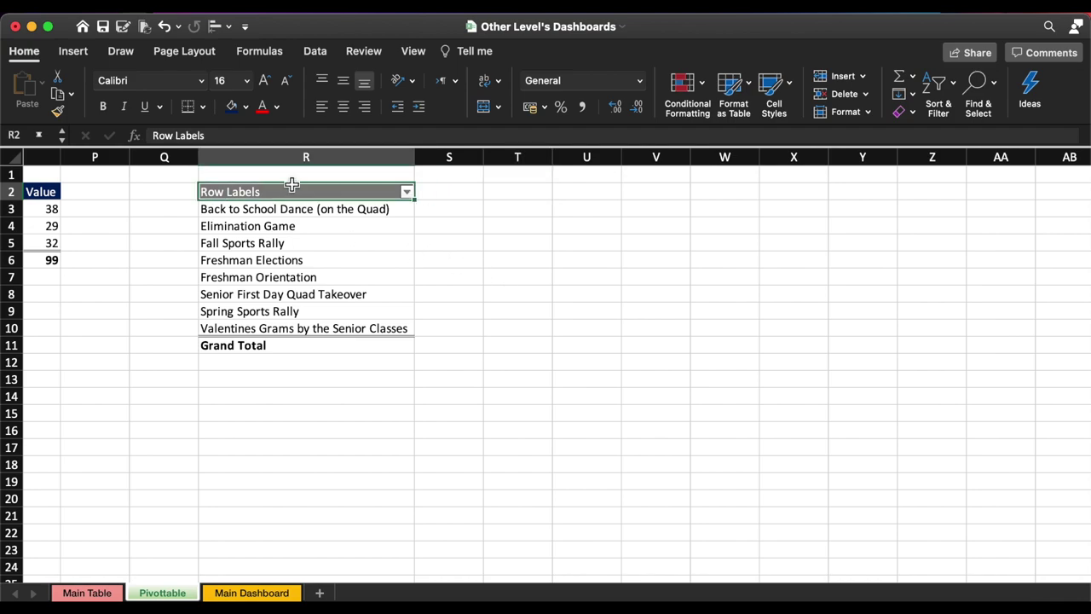
double_click(518, 197)
text(we need only 4 Events)
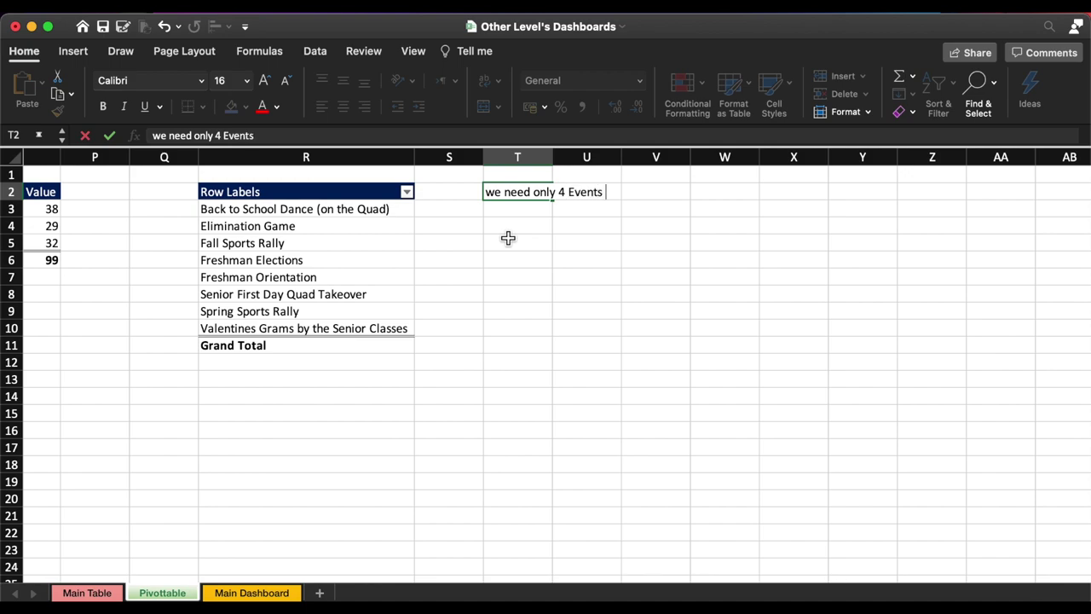
key(Return)
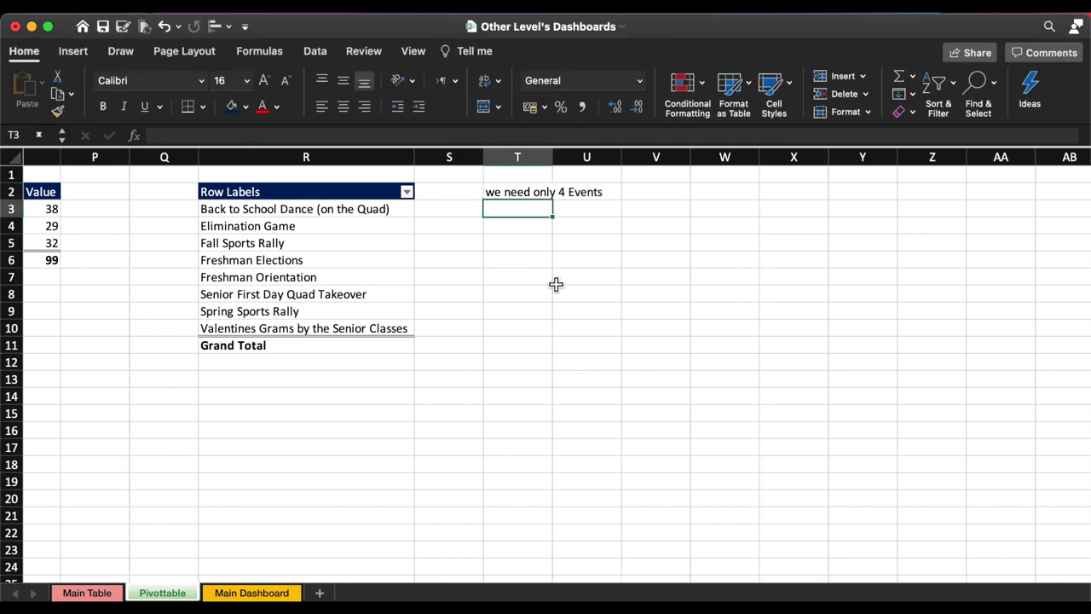
text(=)
click(313, 208)
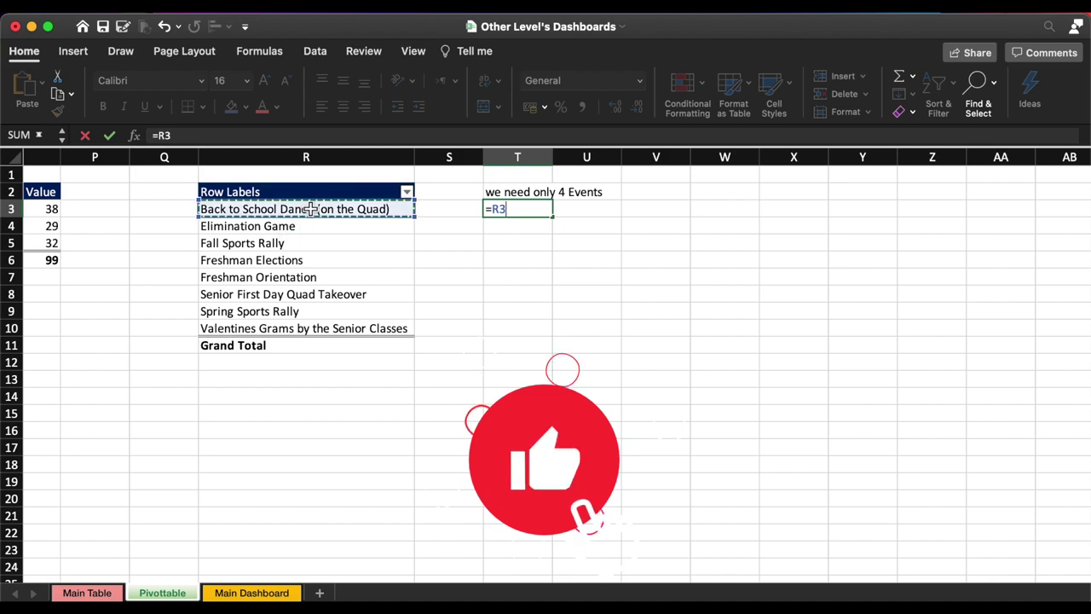
key(Return)
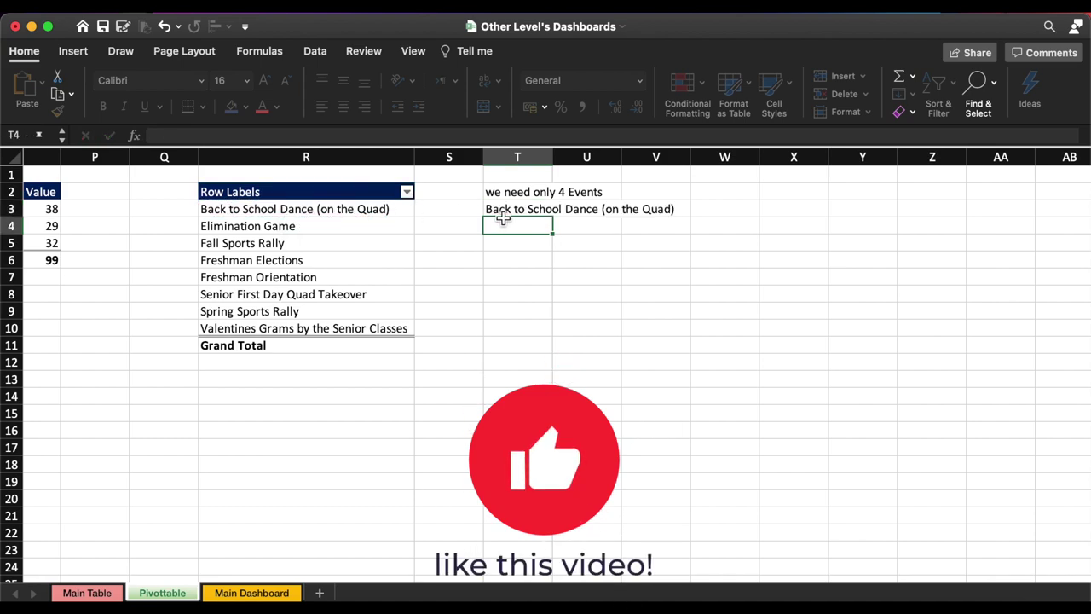
click(545, 216)
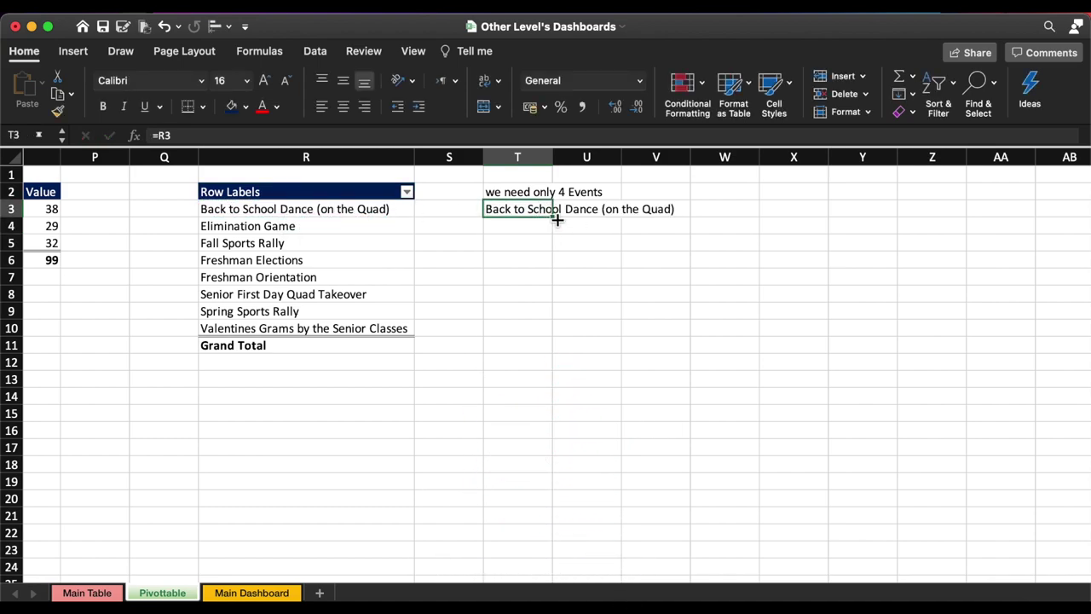
drag(556, 219, 556, 266)
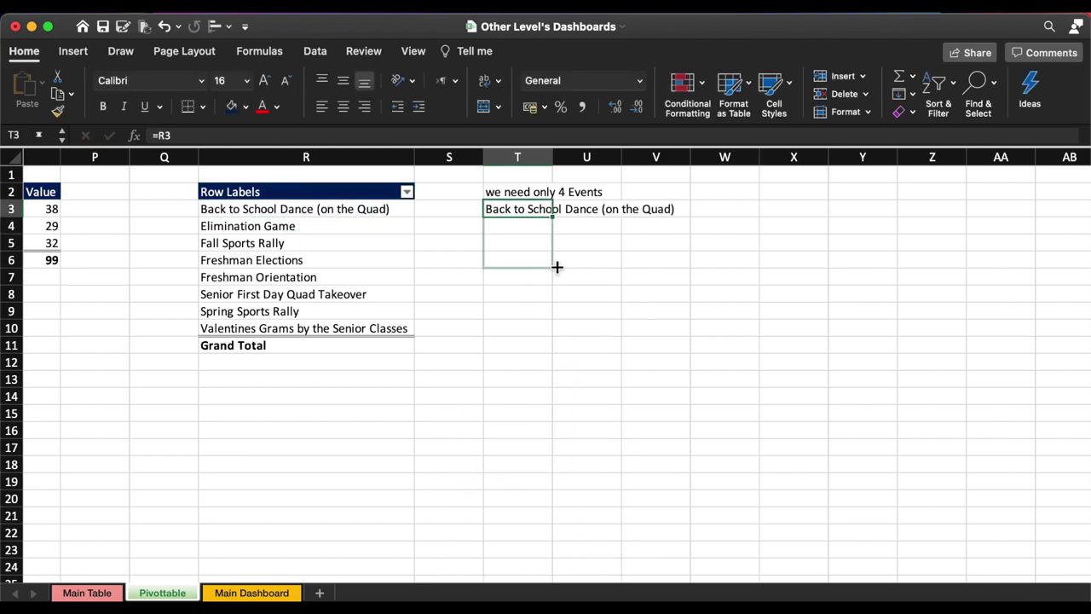
- Autofit column T and replace the T2 note with the heading 'Events'
double_click(552, 157)
click(554, 194)
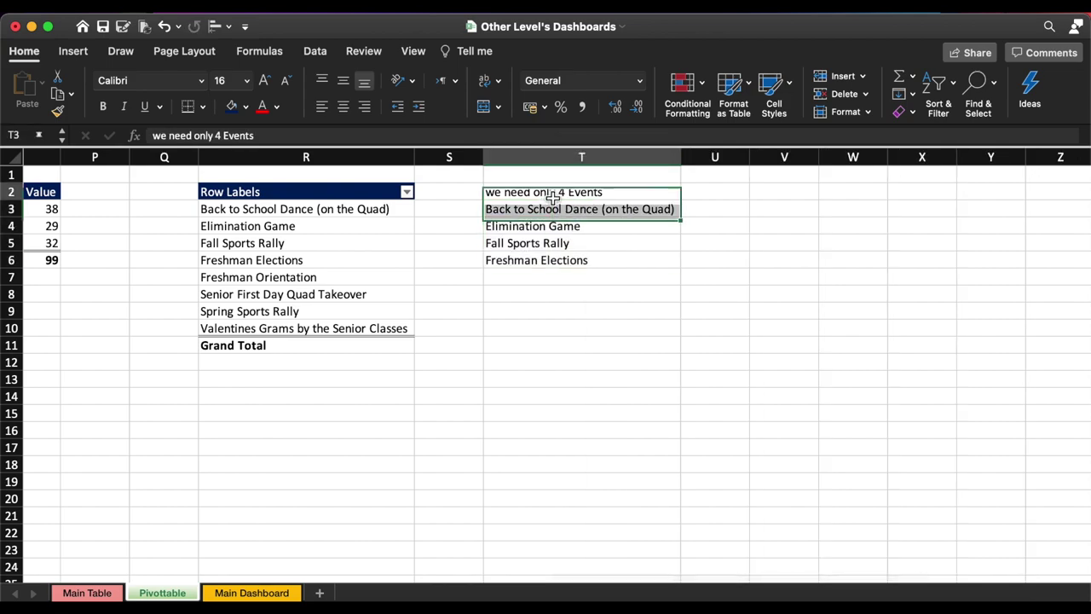
key(Delete)
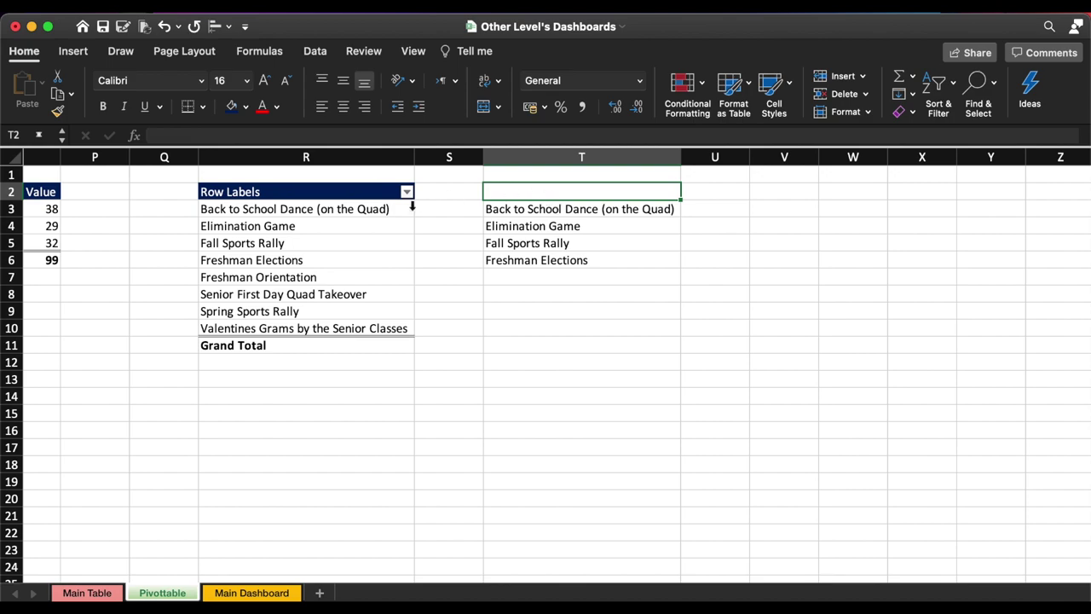
text(Events)
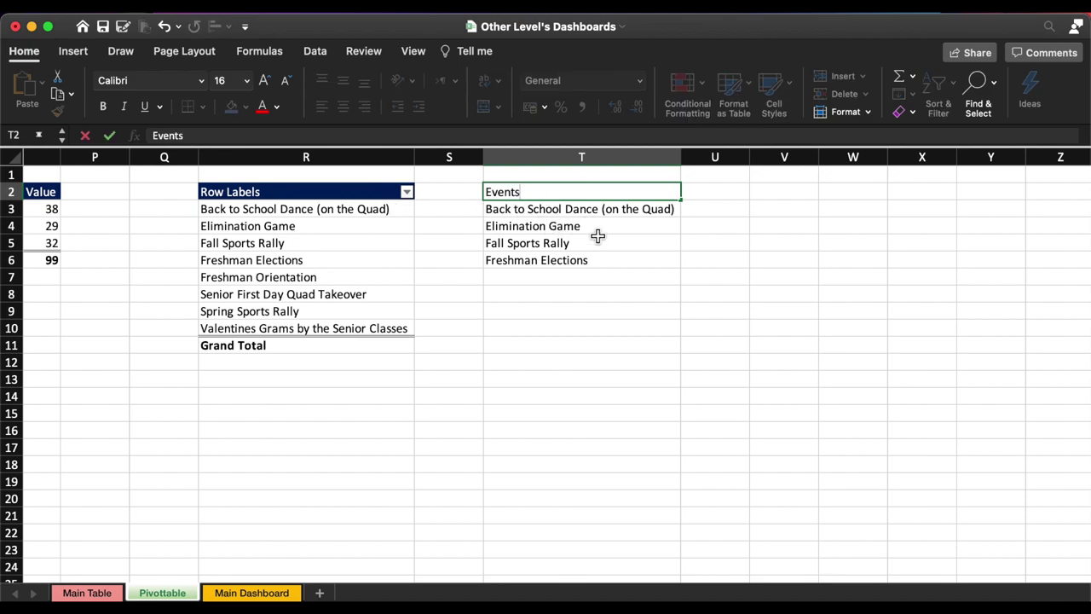
click(590, 228)
- Give the Events heading a navy fill with white, centred text
click(541, 191)
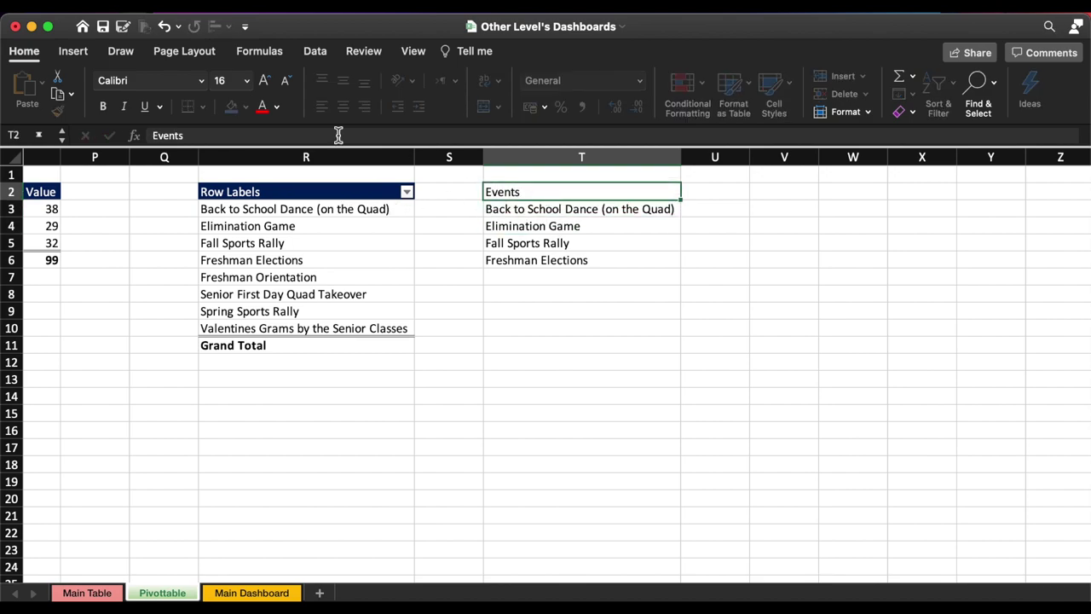
click(276, 108)
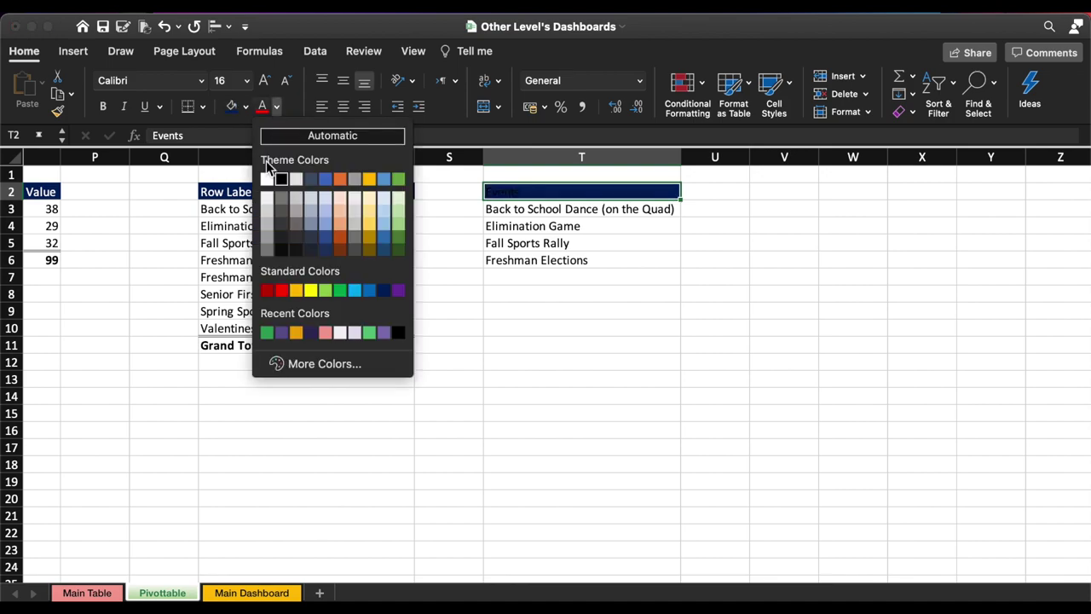
click(343, 117)
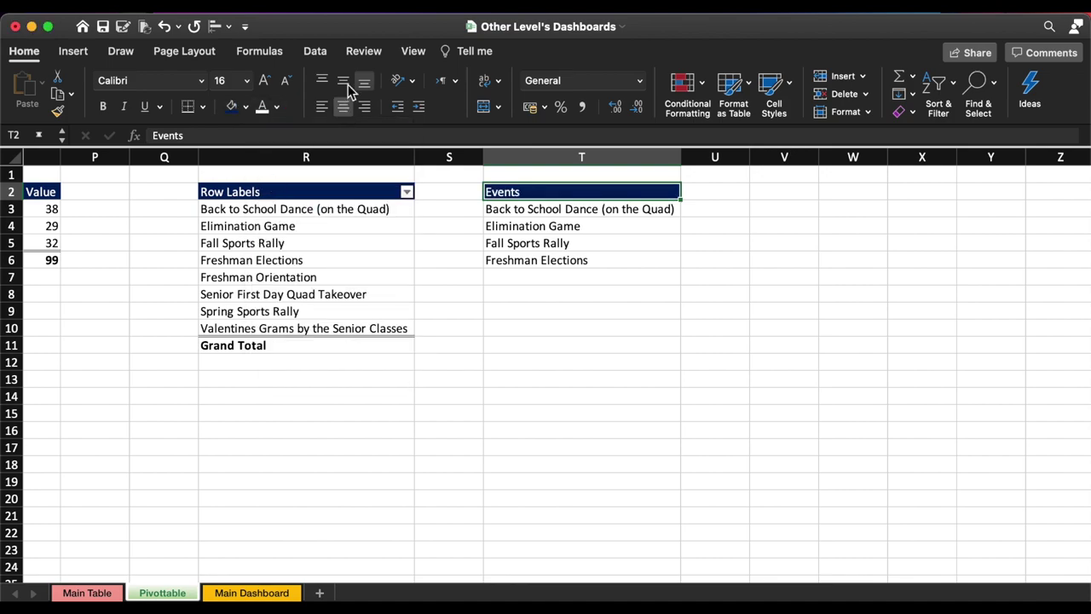
click(343, 106)
click(511, 379)
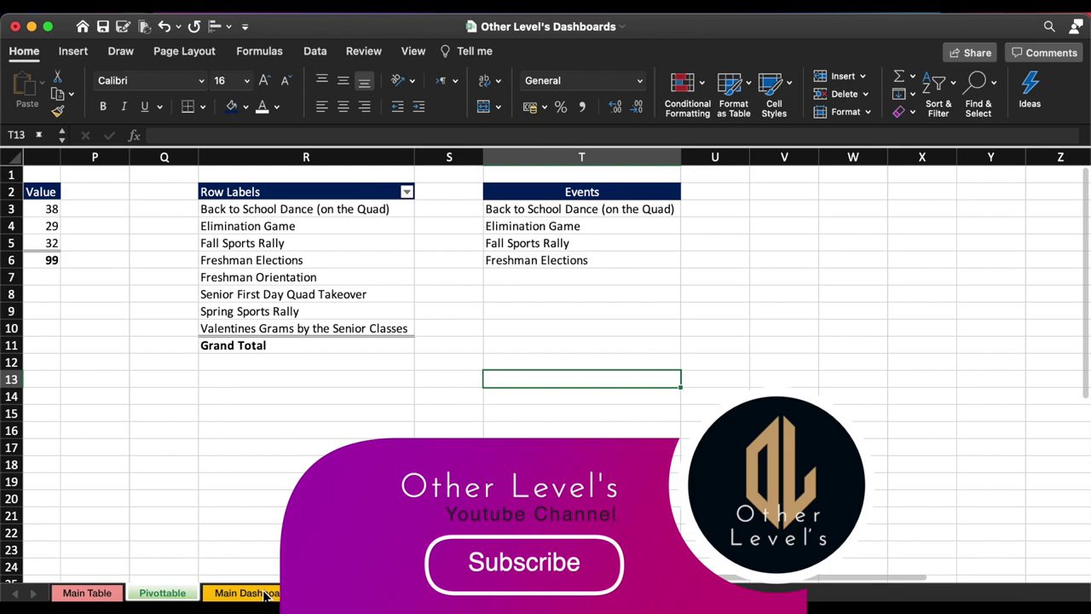
key(ctrl+Page_Down)
- Copy the Activities & Events heading box just below itself and clear its text
scroll(545, 358, down, 3)
scroll(512, 387, down, 1)
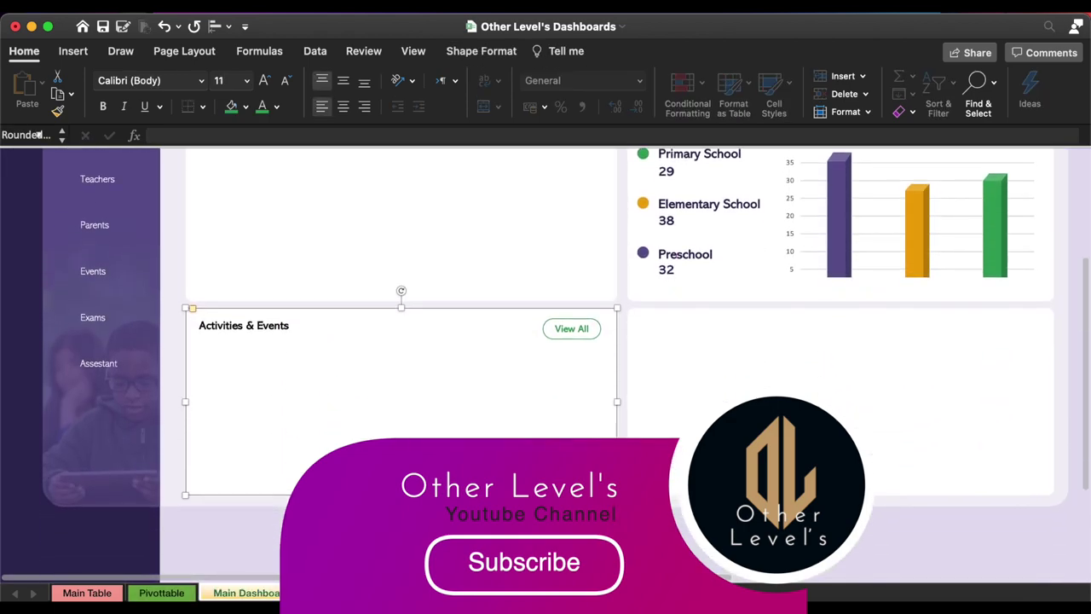
click(254, 325)
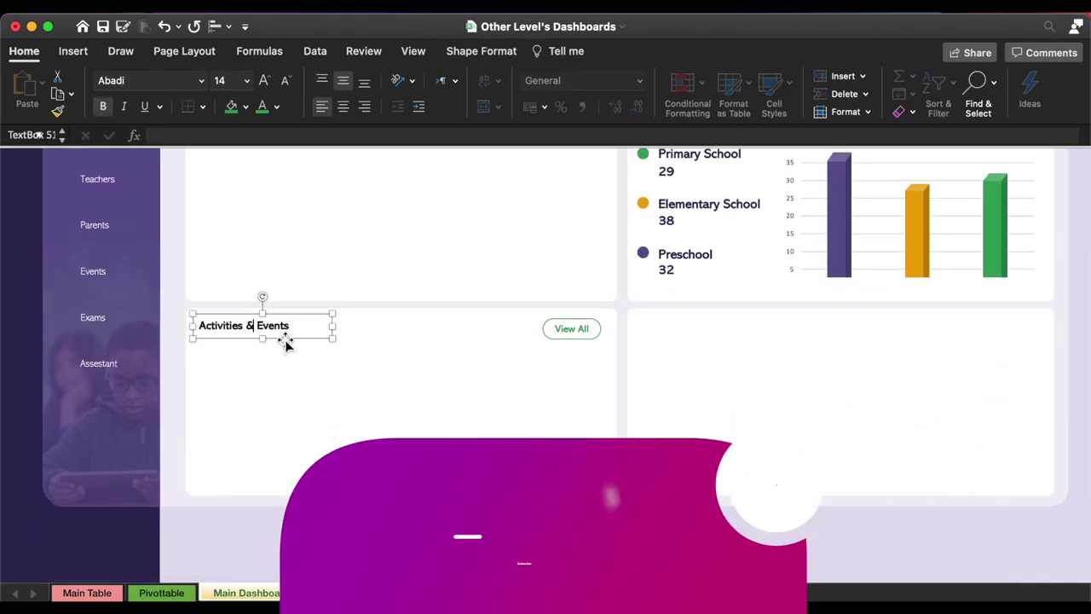
drag(285, 341, 303, 377)
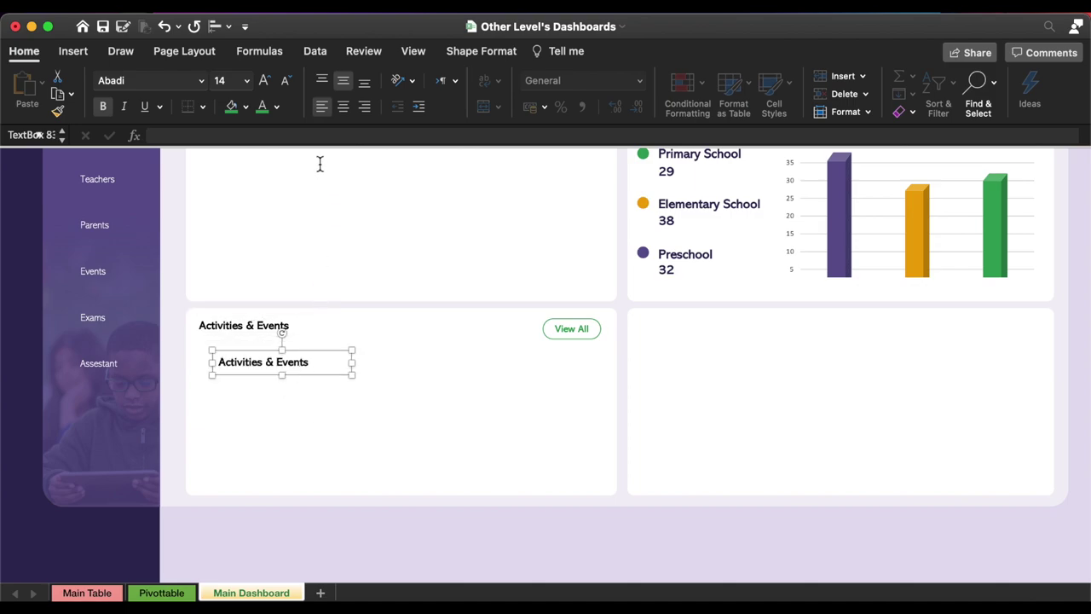
triple_click(297, 372)
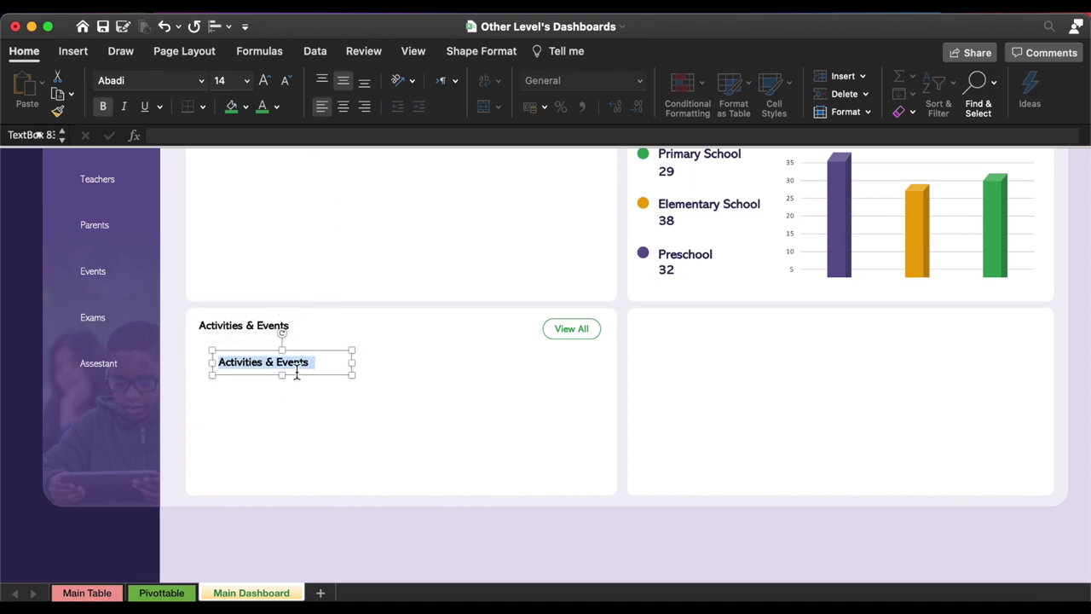
key(BackSpace)
- Link the copied box to =Pivottable!T3, widen it to fit, and duplicate it downward
click(277, 136)
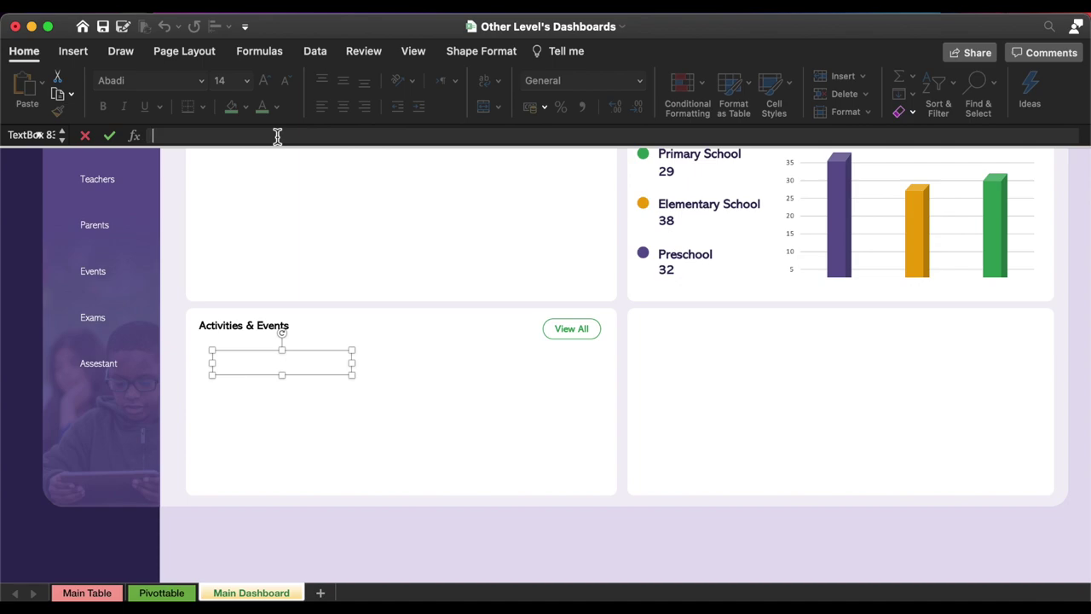
text(=)
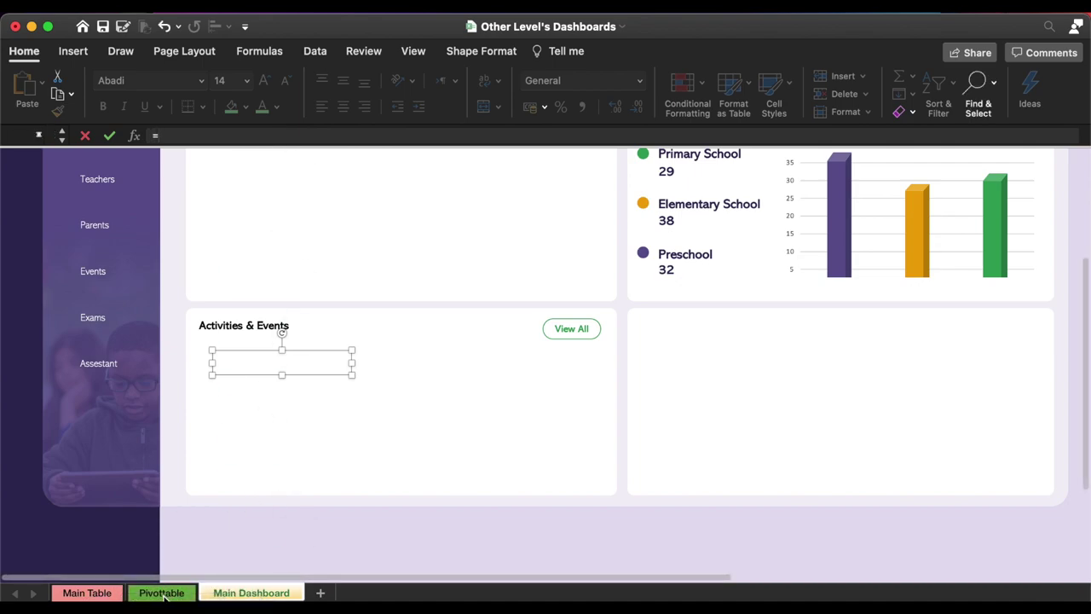
click(162, 593)
click(628, 217)
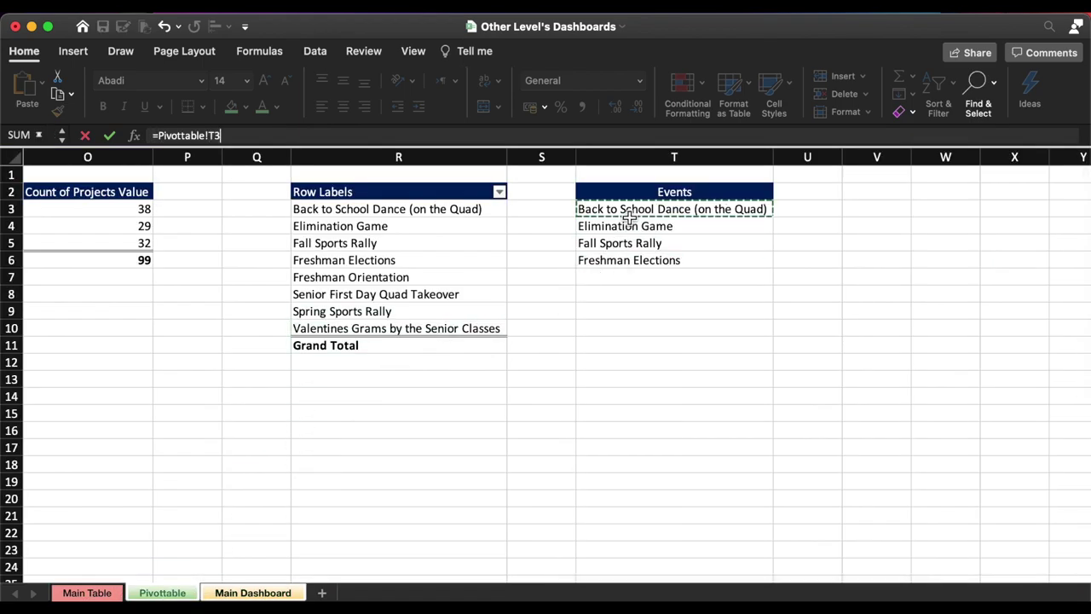
key(Return)
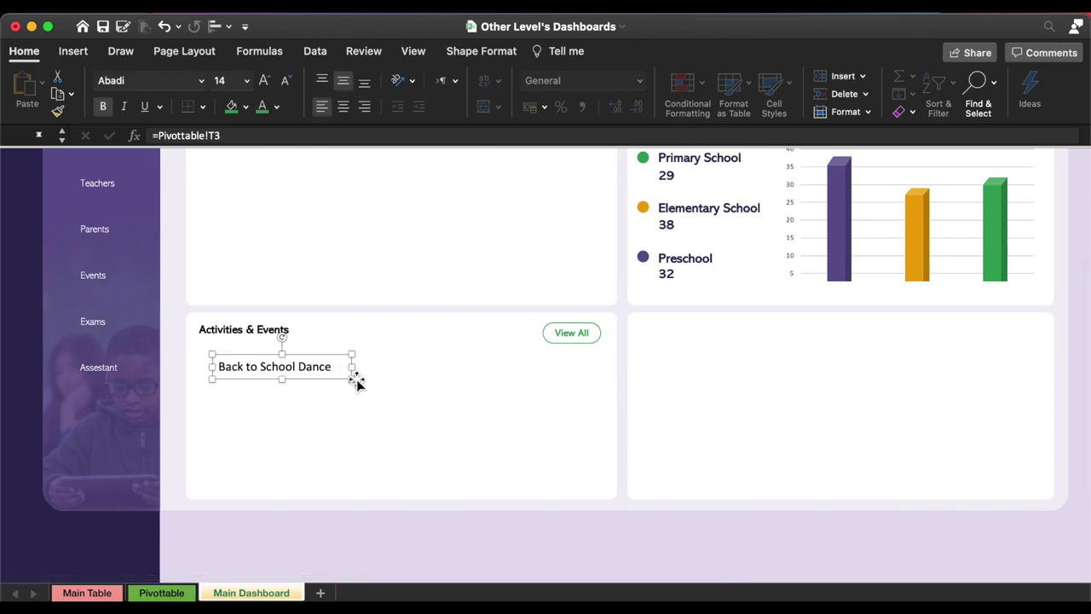
drag(357, 372, 487, 375)
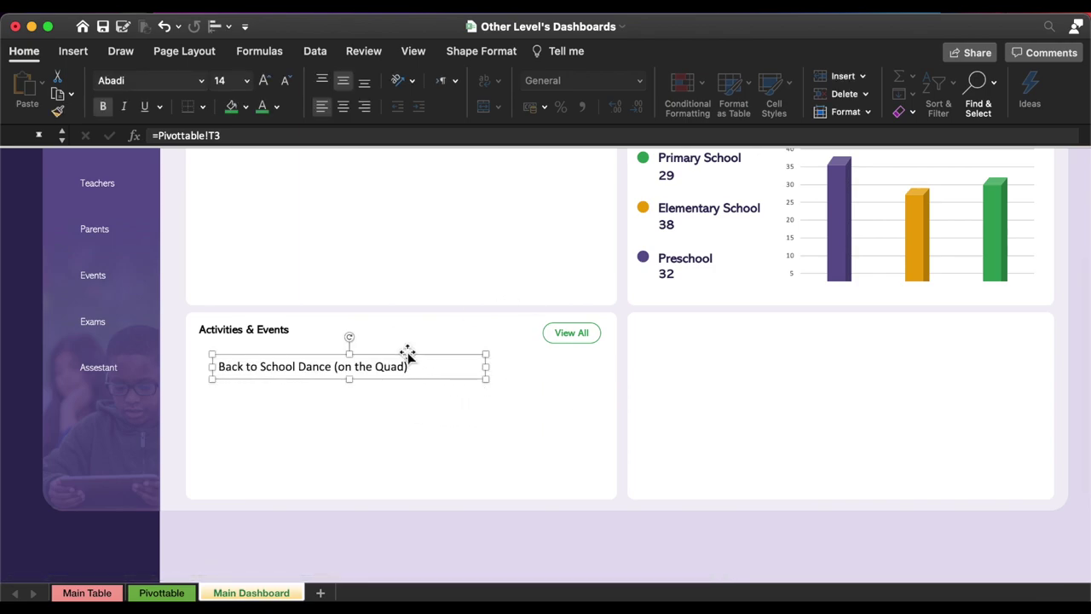
drag(395, 363, 394, 463)
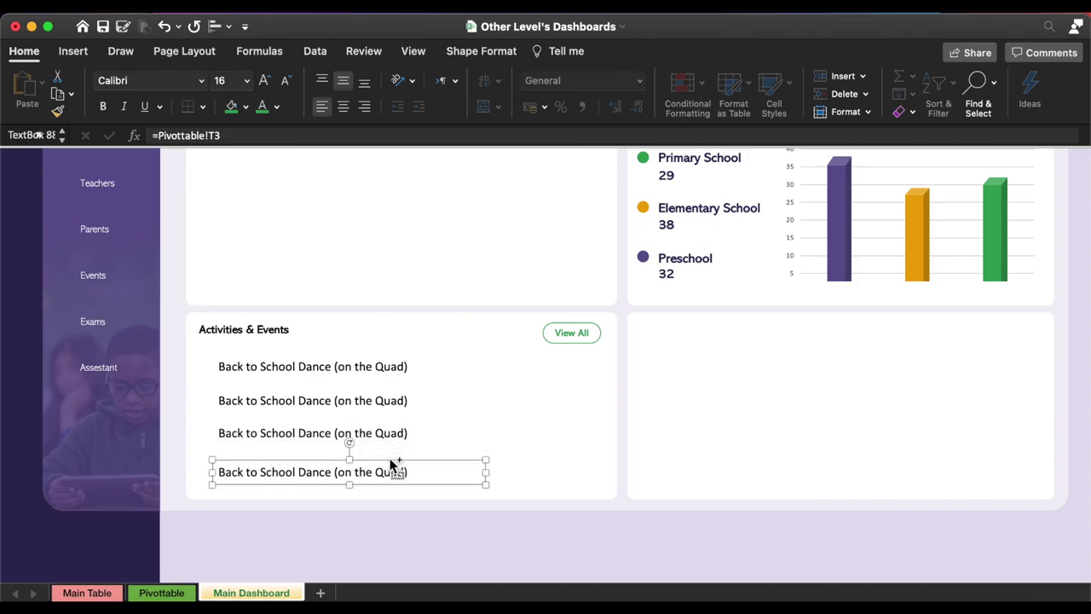
- Select all four event text boxes and distribute them vertically
right_click(319, 424)
key(Escape)
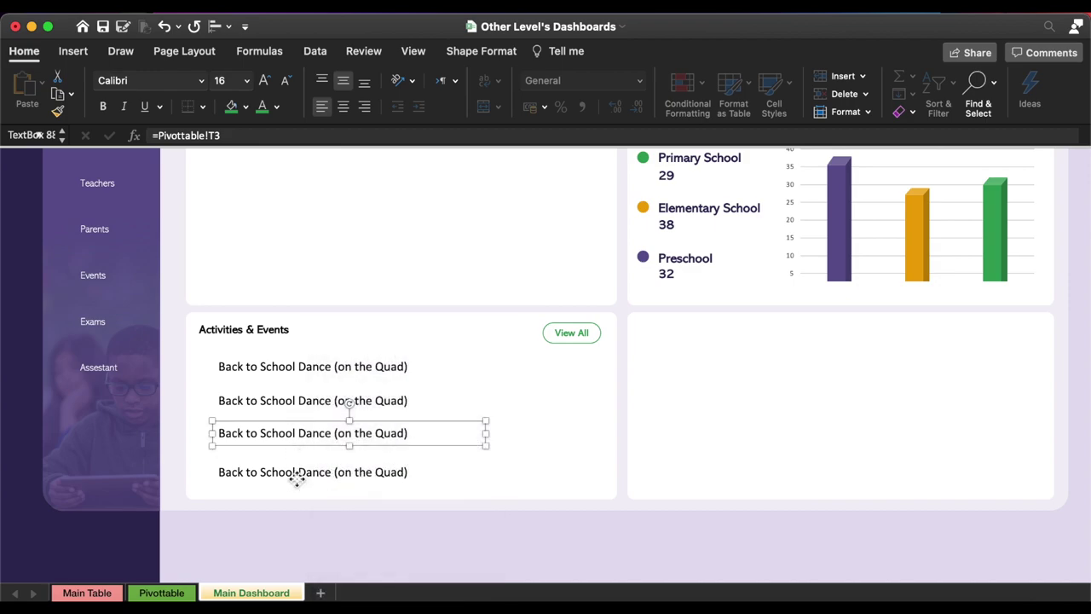
click(299, 477)
shift+click(300, 433)
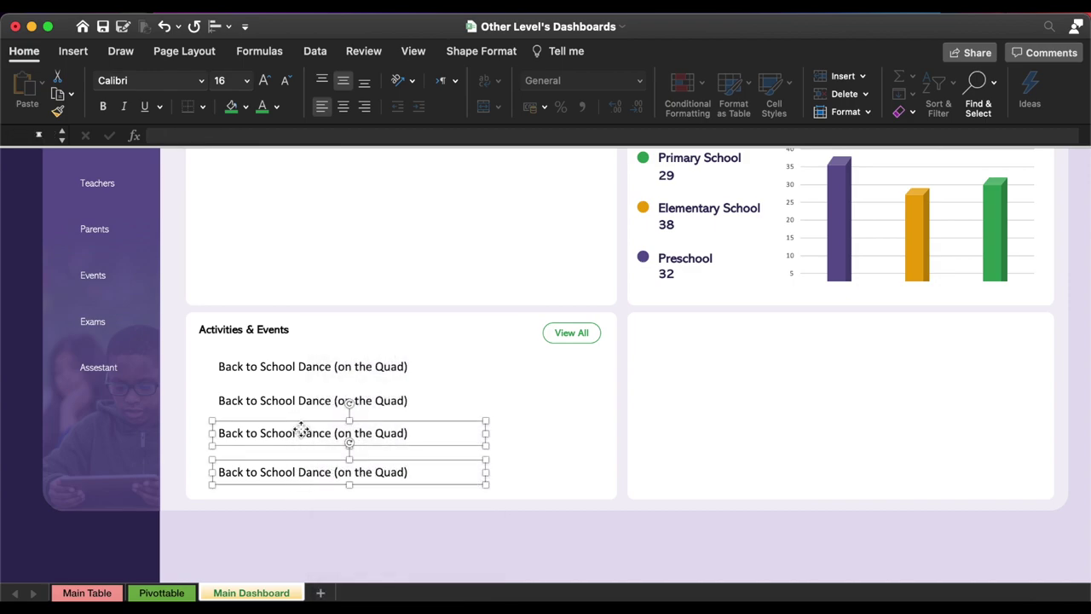
shift+click(301, 400)
shift+click(302, 366)
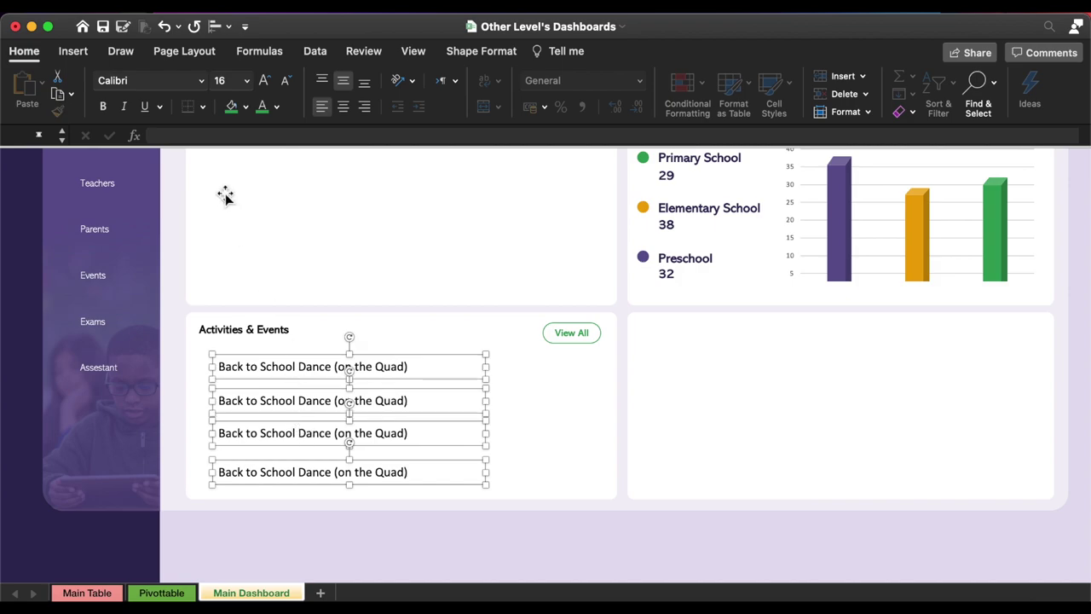
click(218, 28)
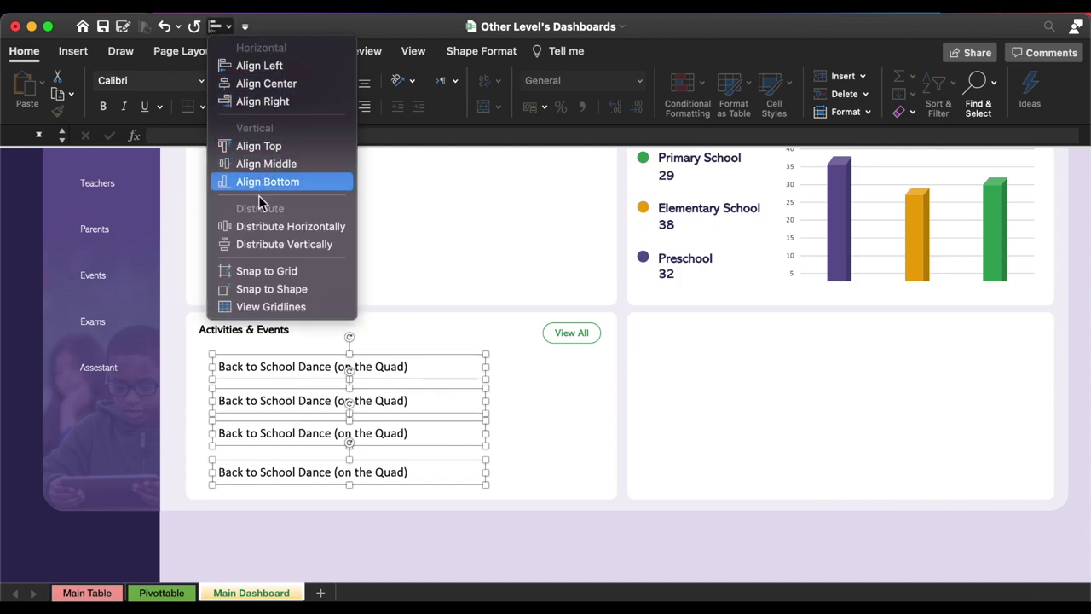
click(266, 245)
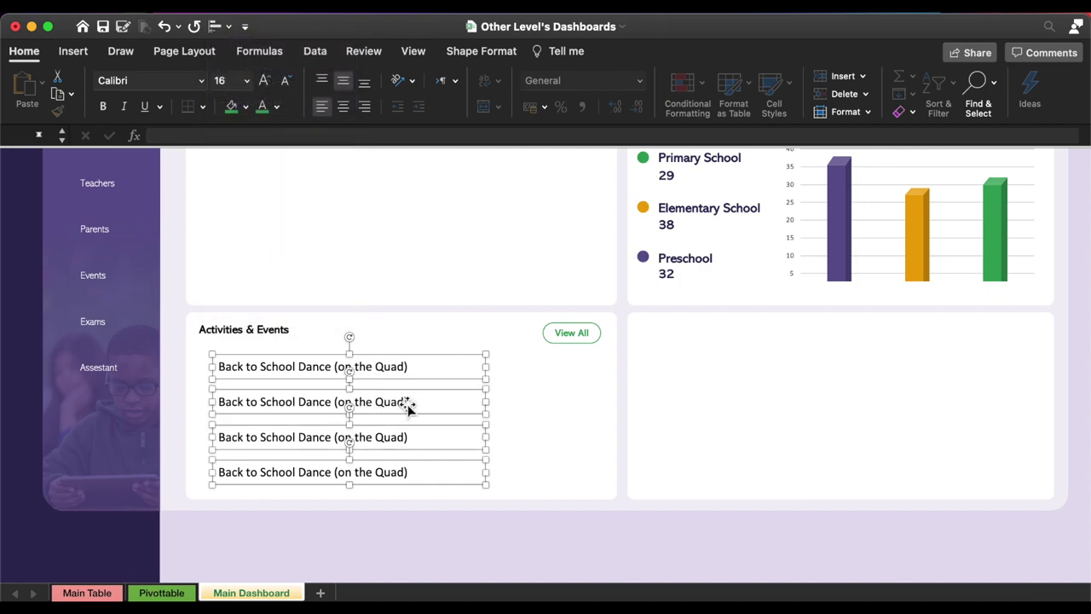
- Relink the lower three boxes to Pivottable T4, T5 and T6 (Elimination Game, Fall Sports Rally, Freshman Elections)
click(504, 403)
click(409, 398)
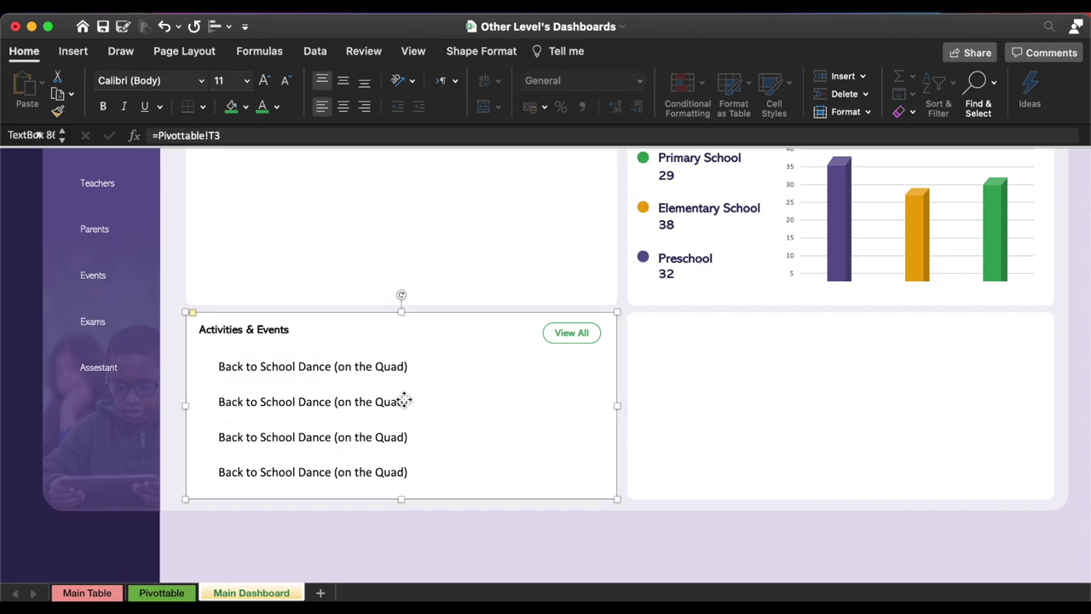
click(244, 138)
text(4)
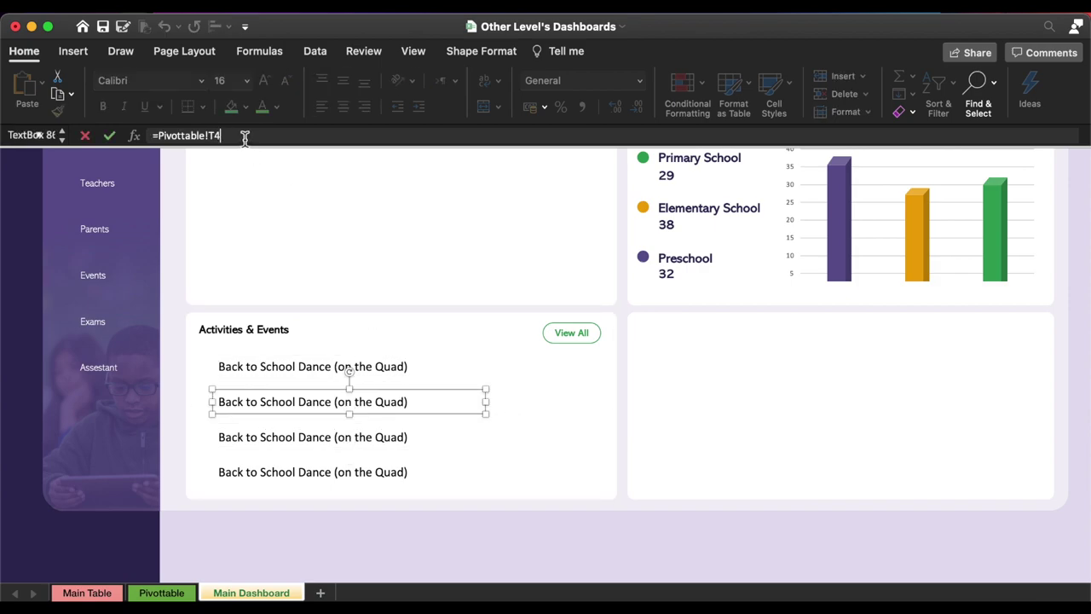
key(Return)
click(312, 435)
text(5)
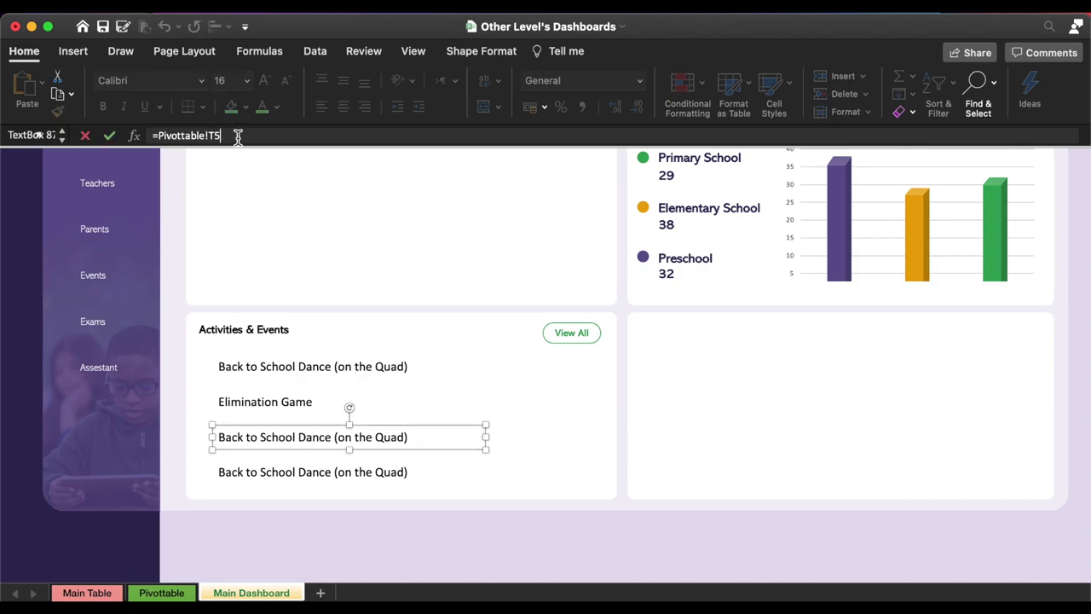
key(Return)
click(298, 475)
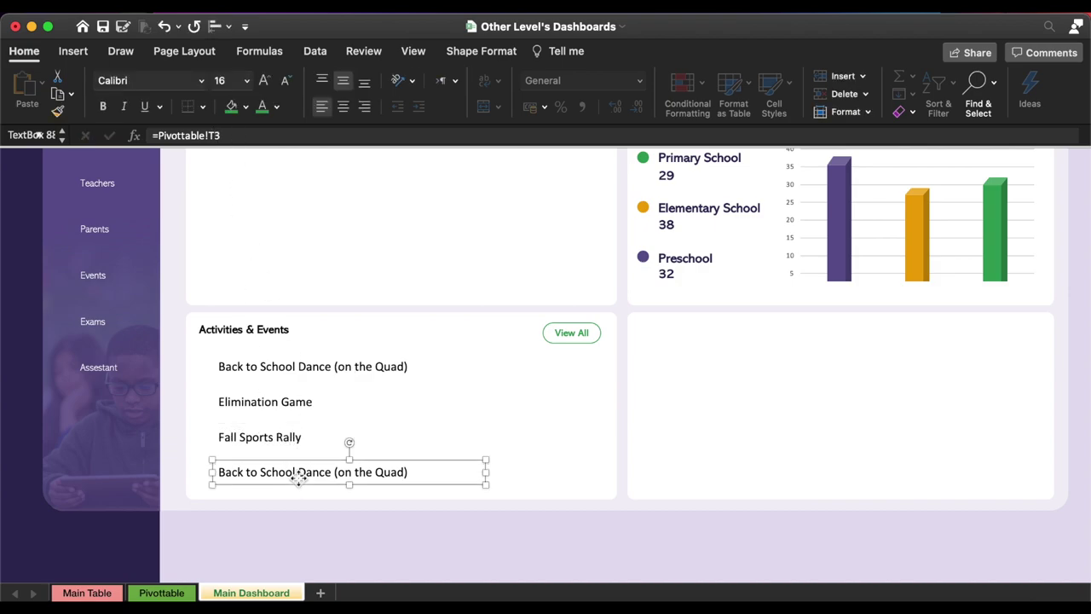
click(257, 136)
text(6)
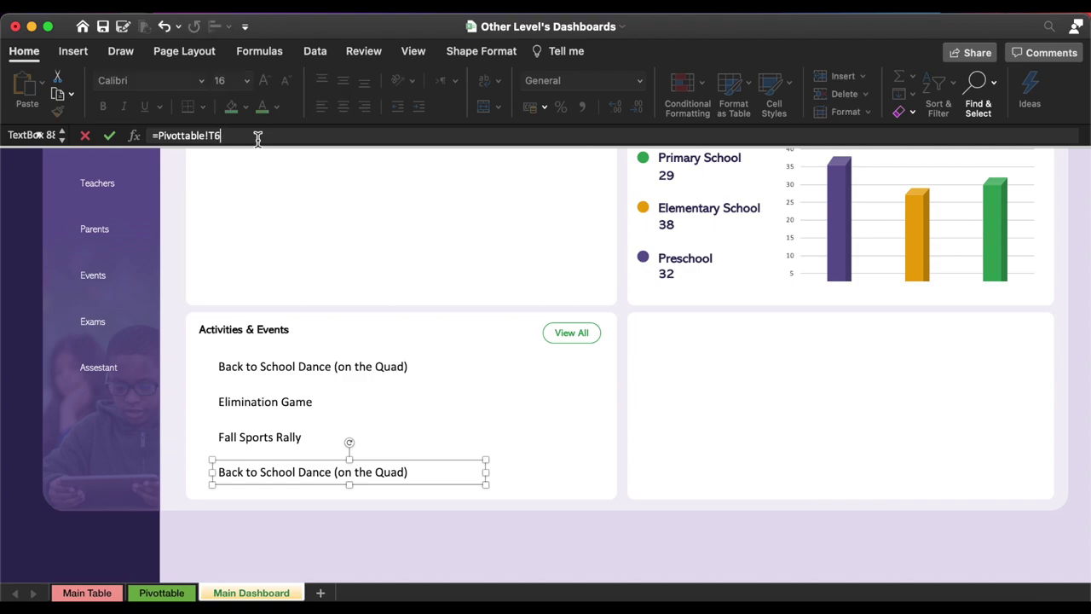
key(Return)
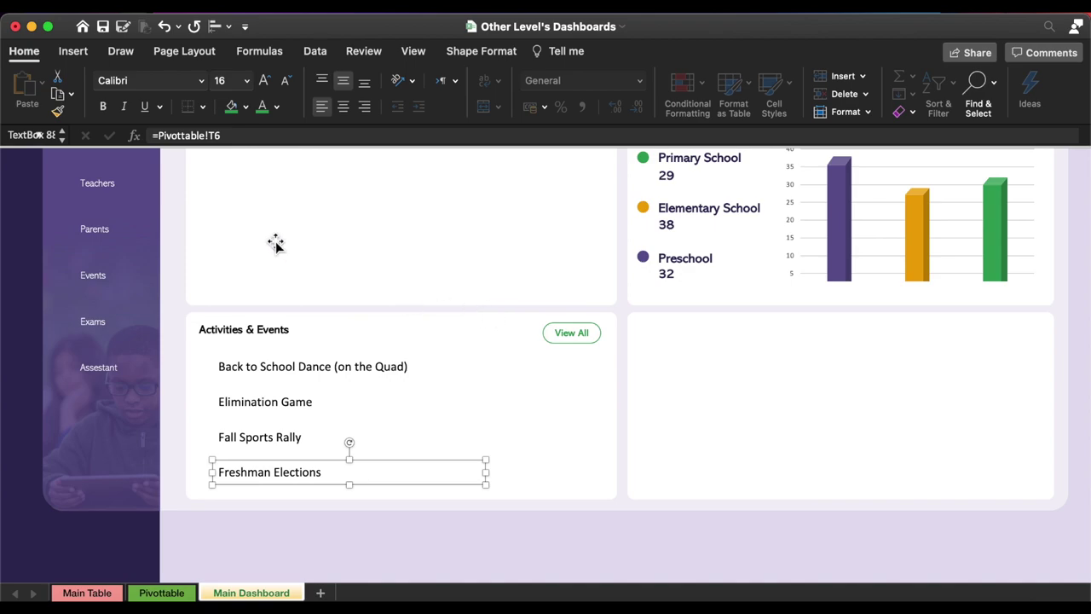
- Draw a straight divider line across the panel under the first event
click(88, 56)
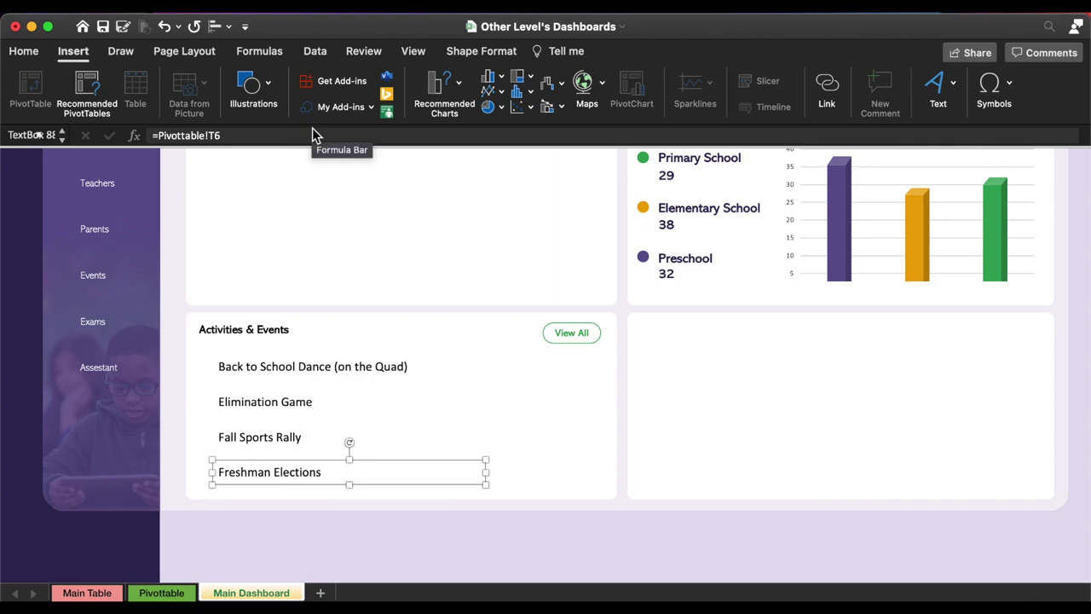
click(266, 94)
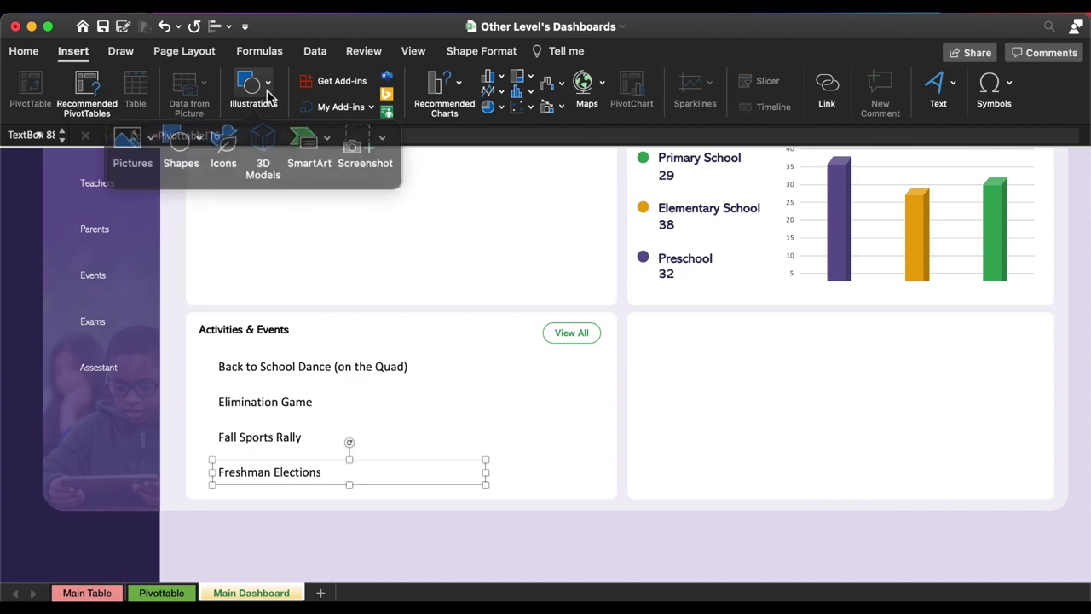
click(191, 136)
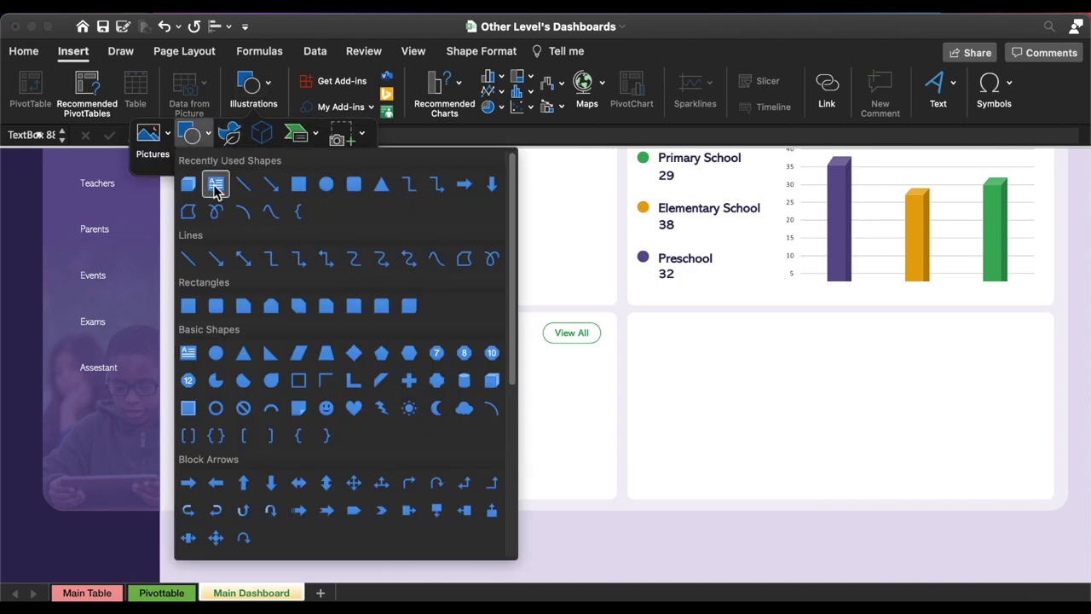
click(246, 188)
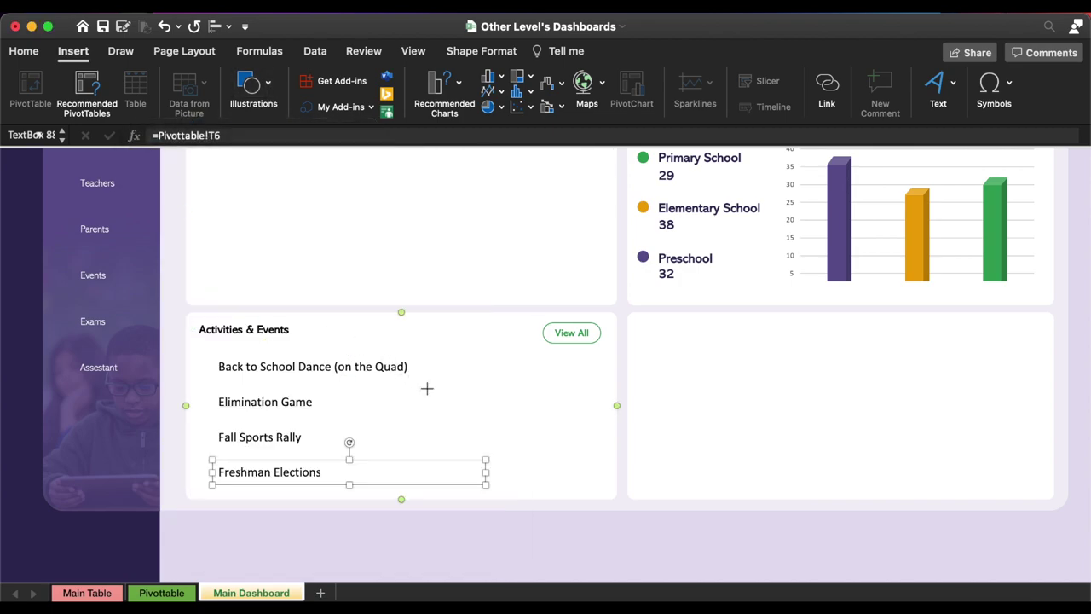
drag(427, 388, 208, 385)
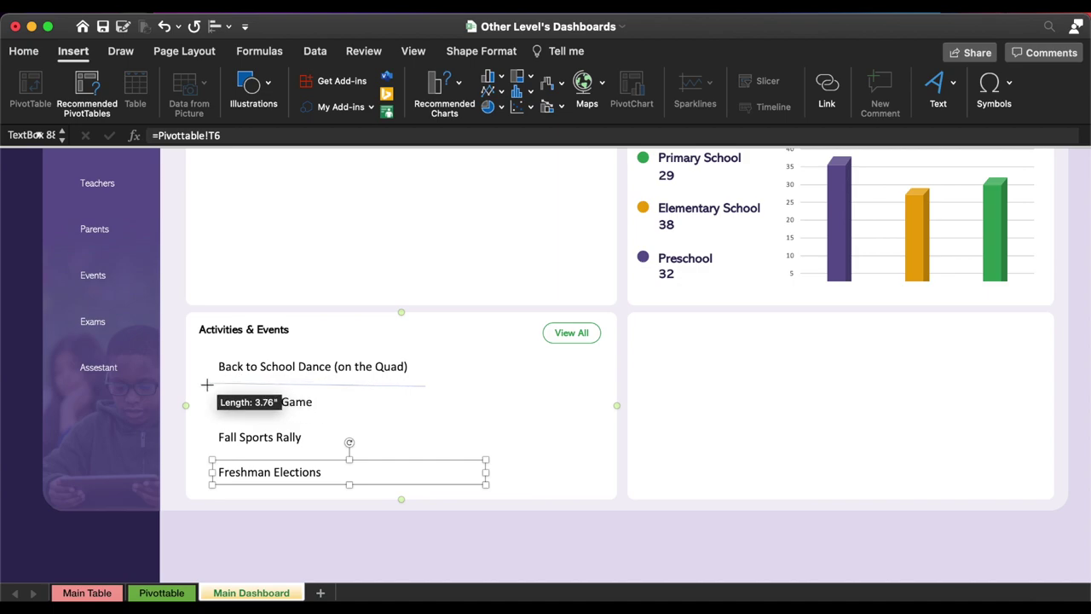
drag(426, 388, 558, 381)
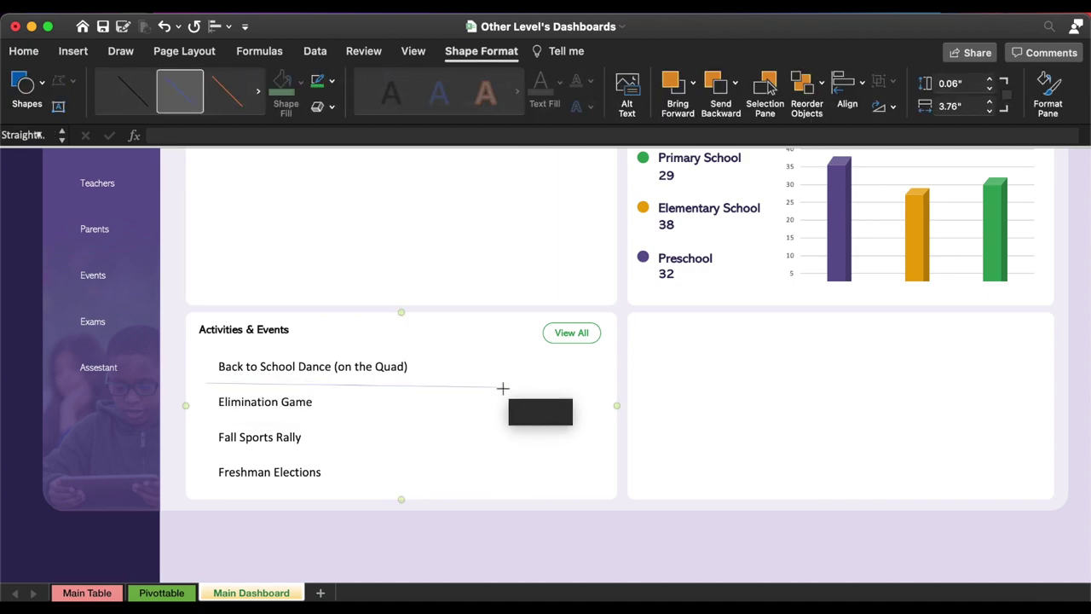
- Make the divider horizontal, lengthen it, colour it light grey, and position it between entries
click(990, 89)
click(990, 102)
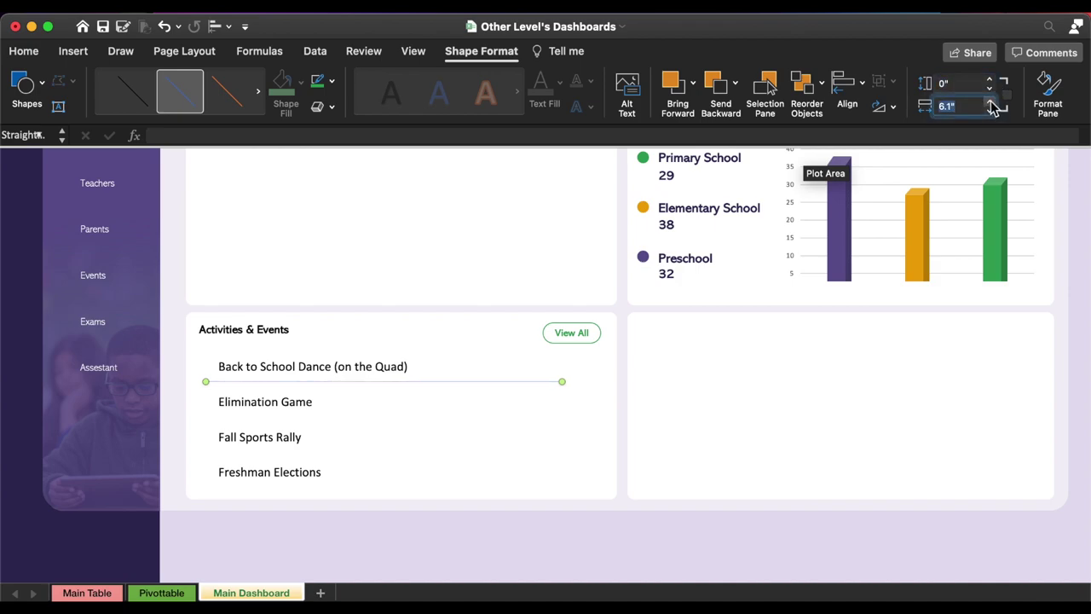
click(991, 102)
click(990, 101)
click(991, 101)
click(991, 102)
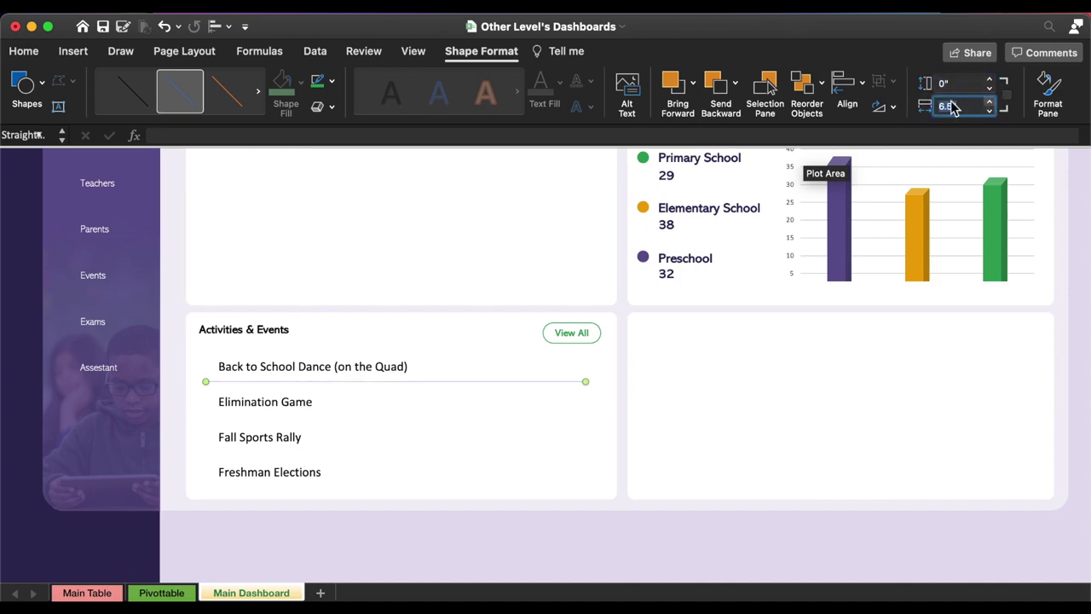
click(331, 81)
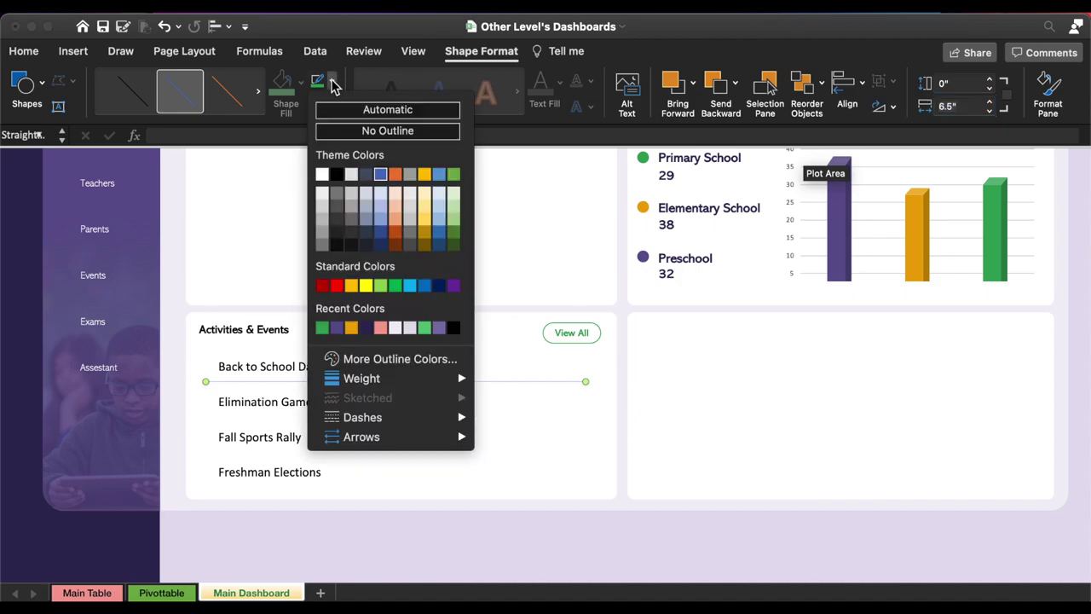
click(321, 209)
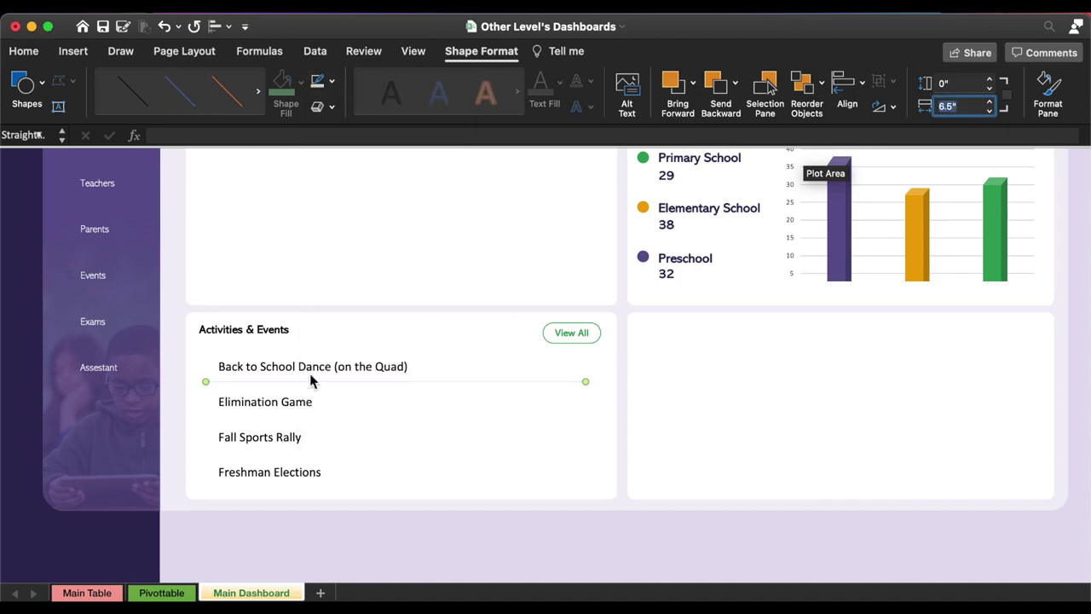
drag(456, 385, 460, 386)
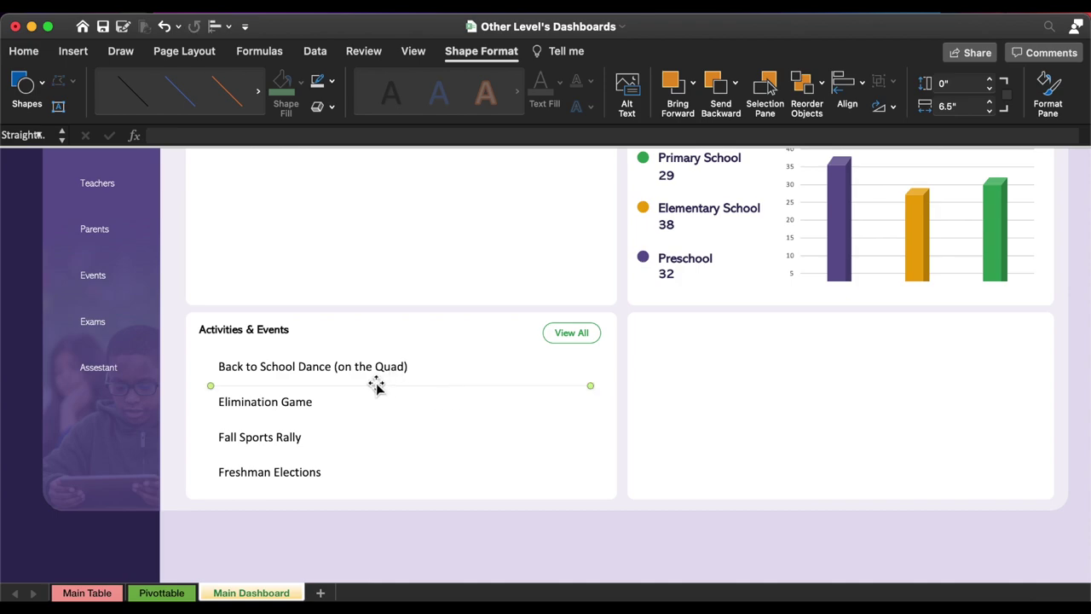
drag(369, 388, 373, 480)
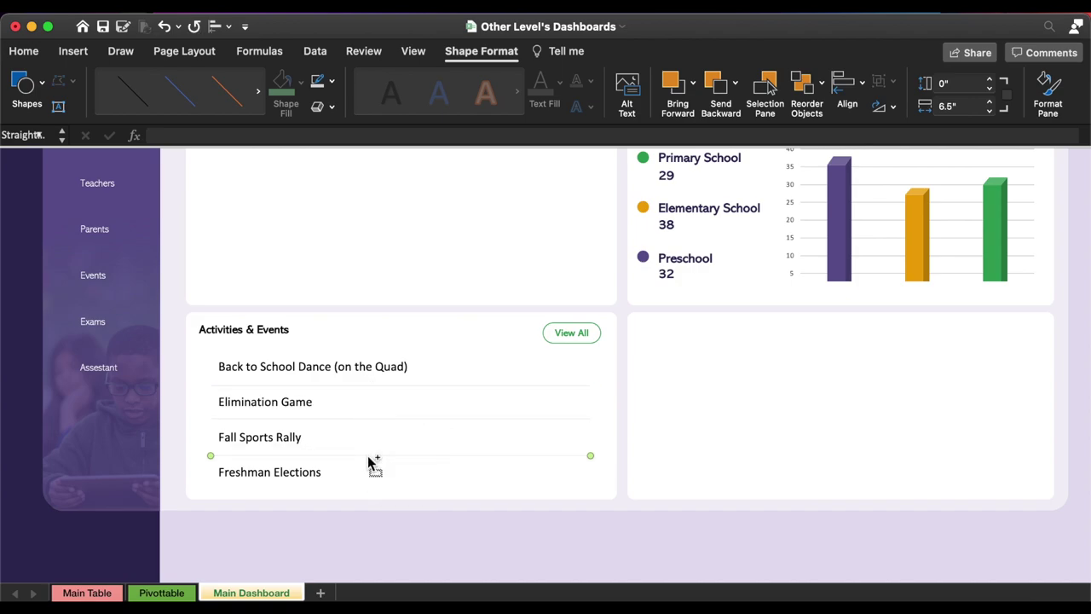
- Distribute the four event entries evenly in the vertical direction
click(309, 465)
shift+click(287, 438)
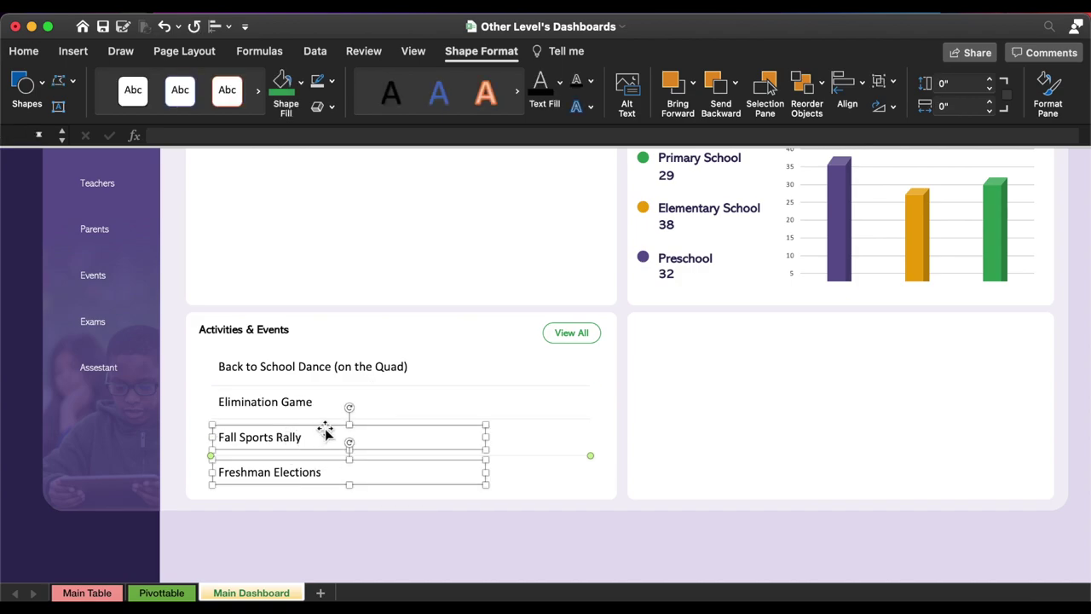
shift+click(302, 404)
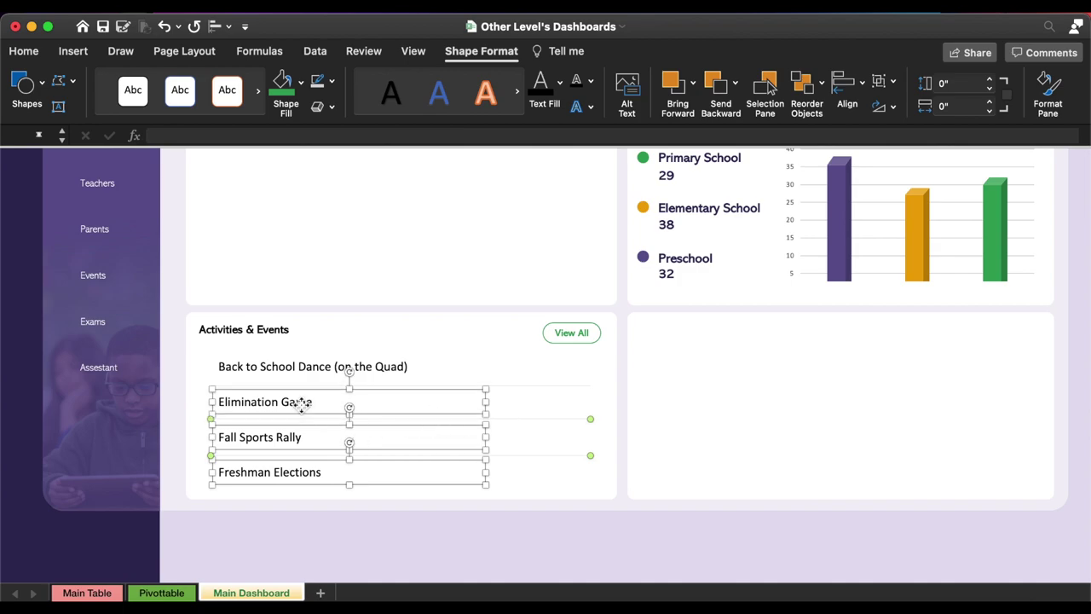
shift+click(362, 366)
click(217, 27)
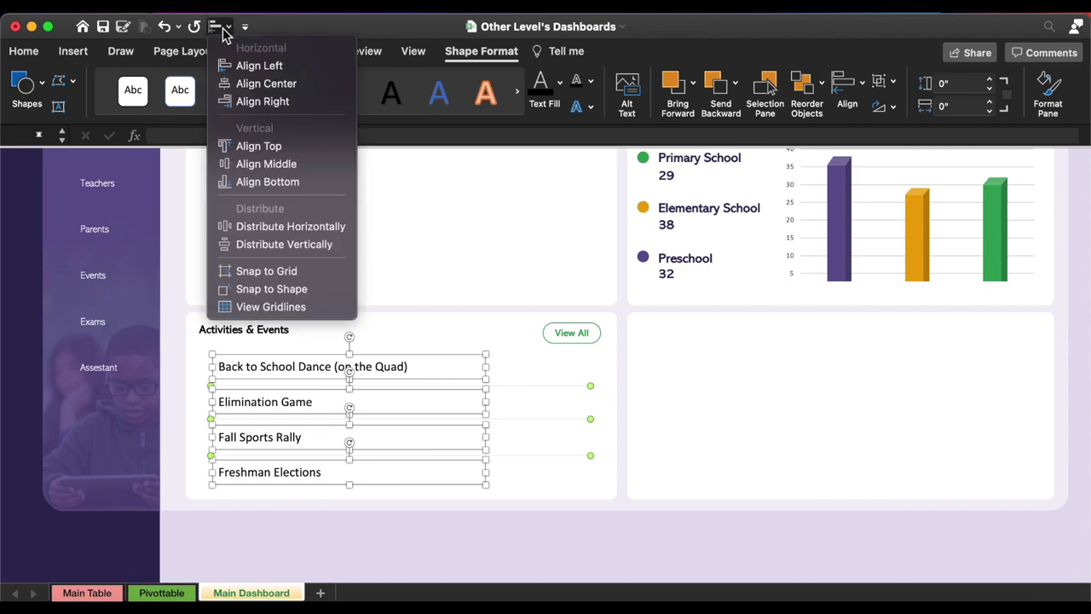
click(236, 247)
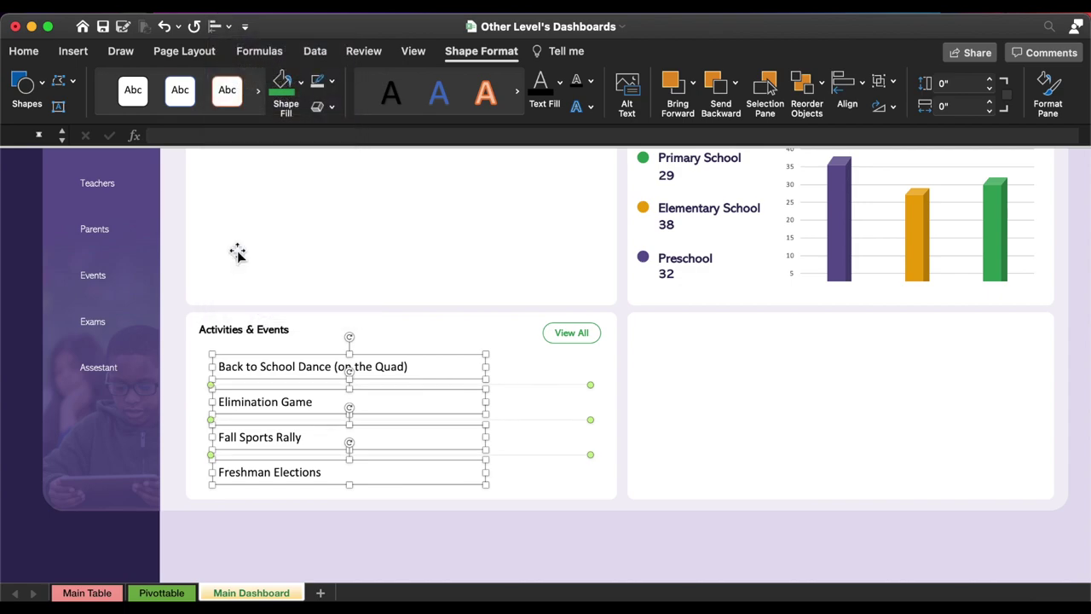
click(439, 294)
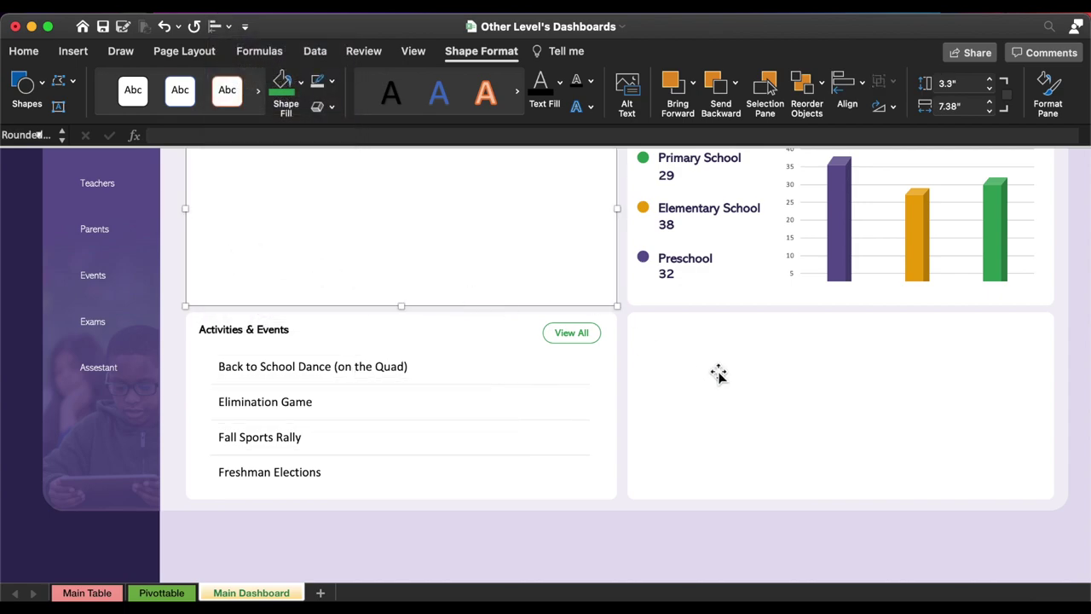
- Create a copy of the Main Dashboard sheet placed after the last sheet
scroll(589, 309, up, 5)
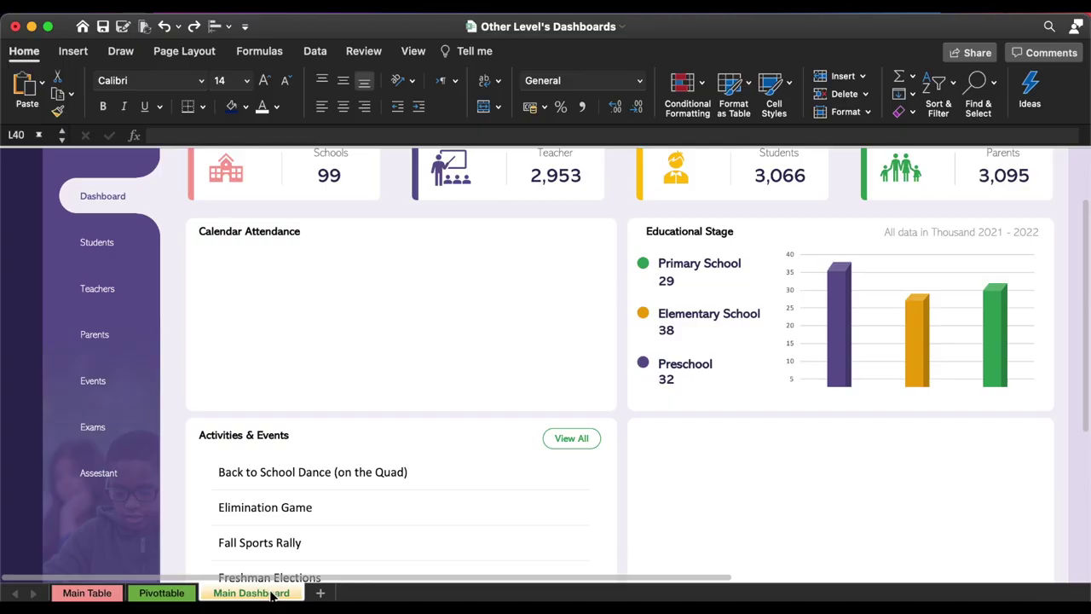
right_click(269, 592)
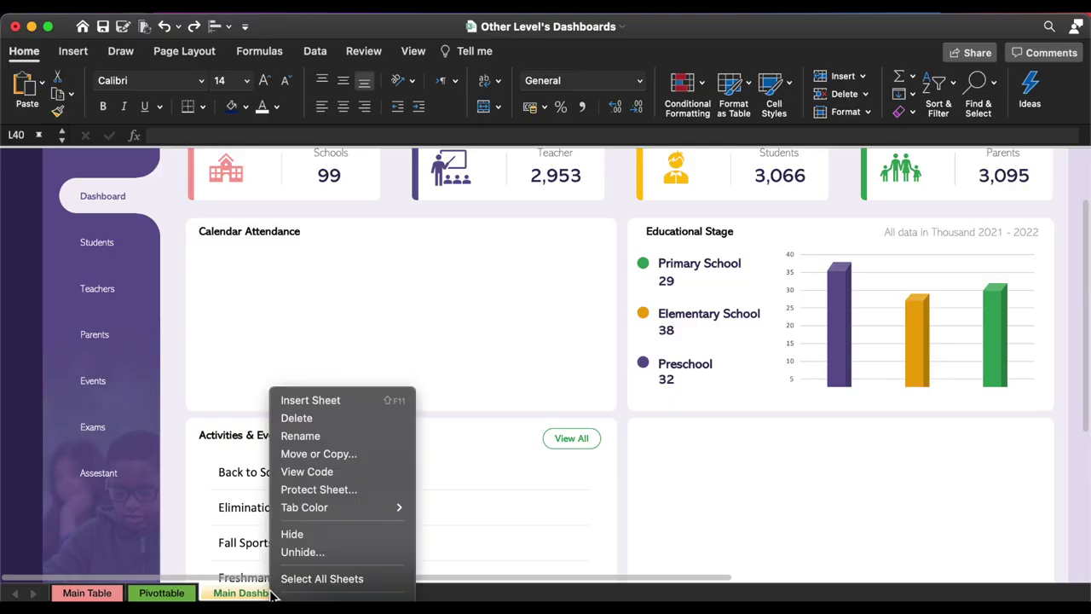
click(324, 461)
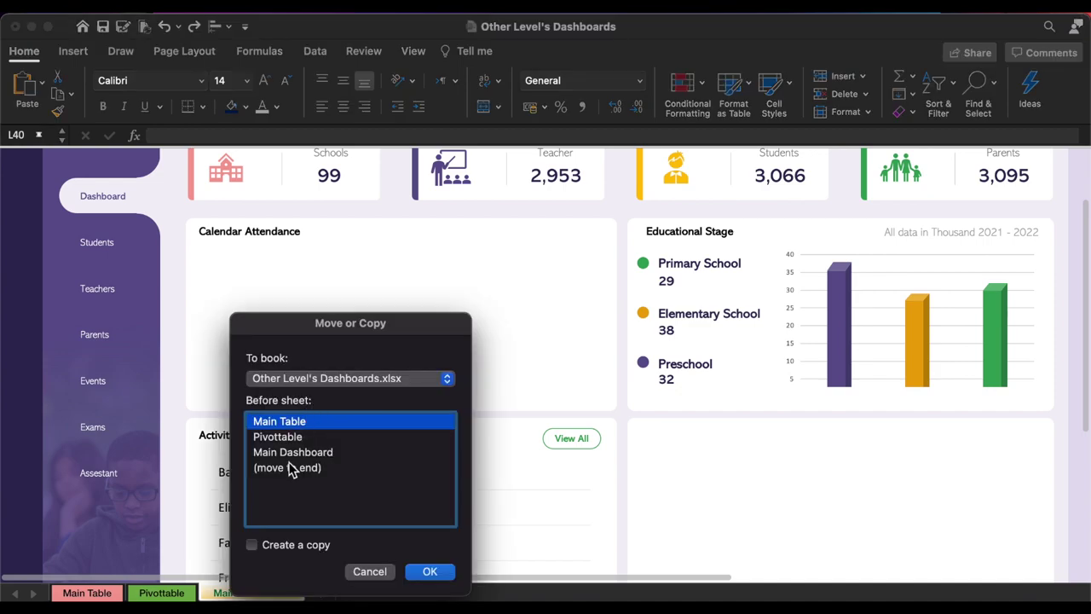
click(291, 470)
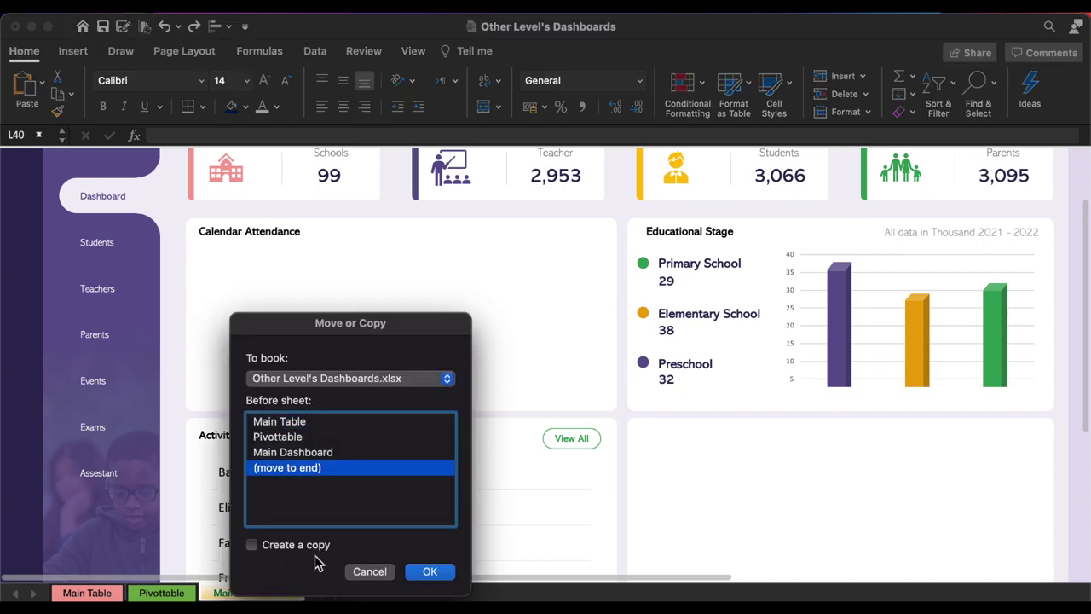
click(428, 571)
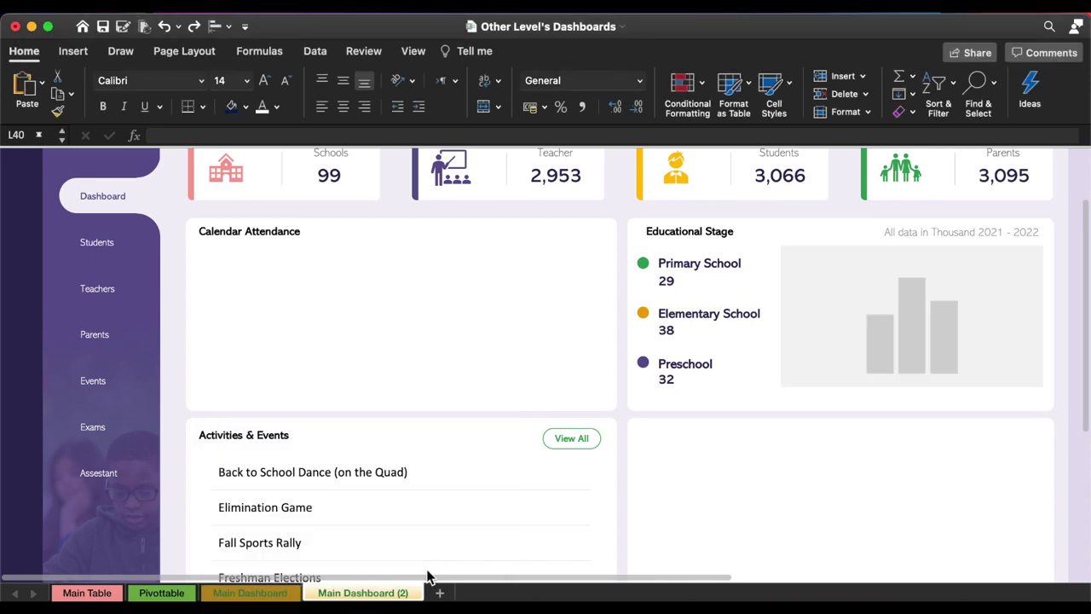
- Rename the copied sheet to Events and give its tab a colour
right_click(375, 594)
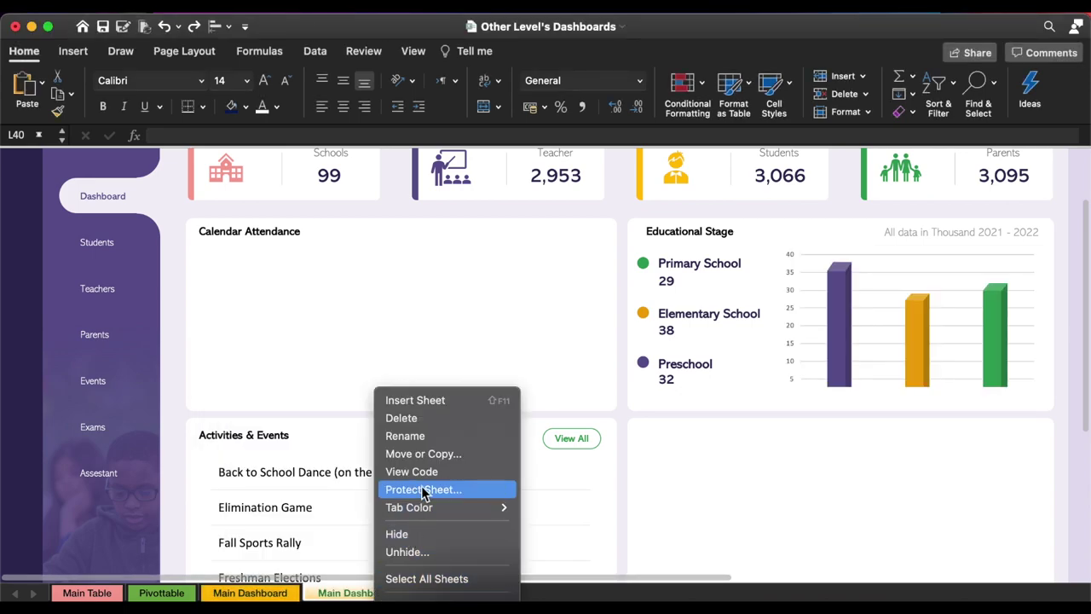
click(424, 444)
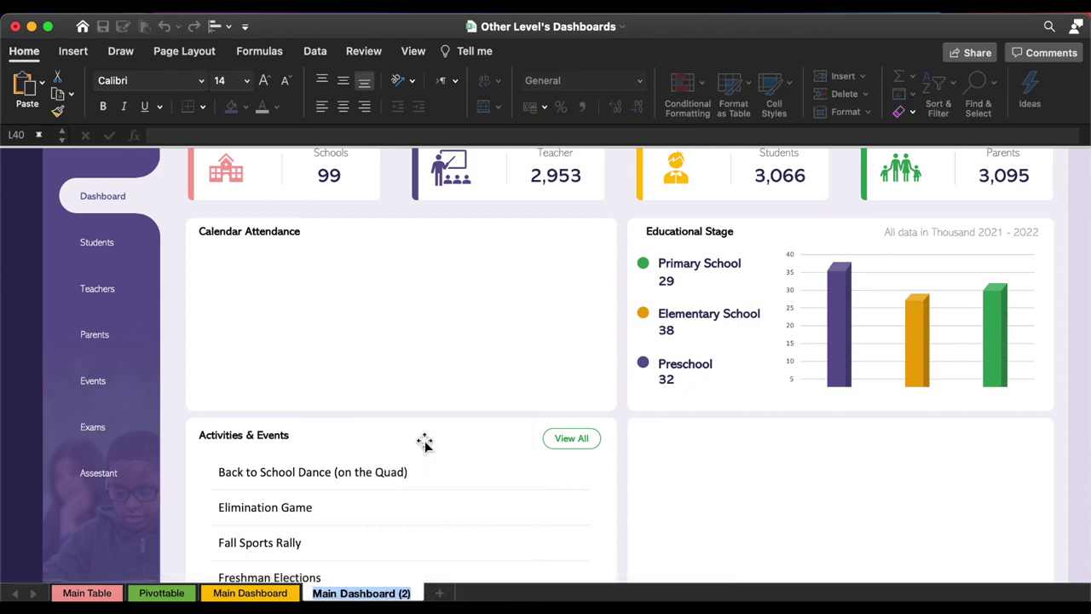
text(Events)
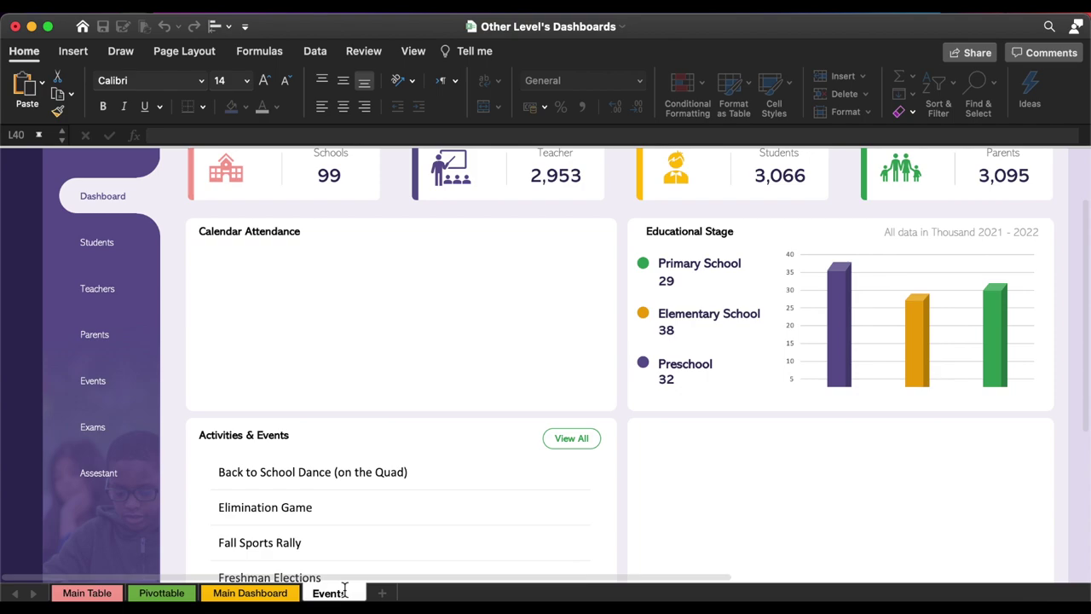
right_click(341, 591)
mouse_move(377, 507)
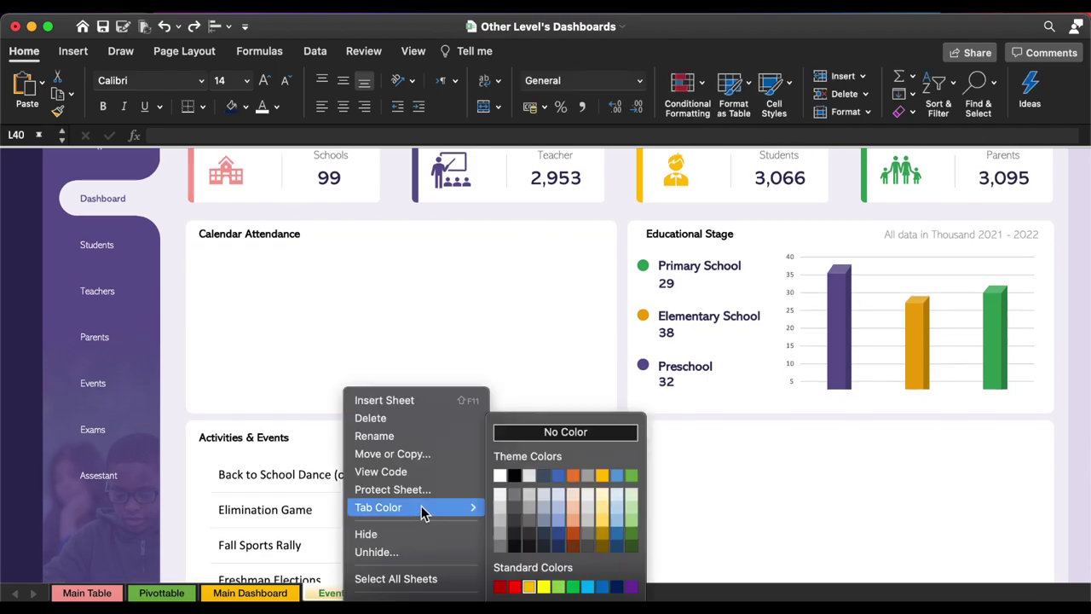
click(617, 587)
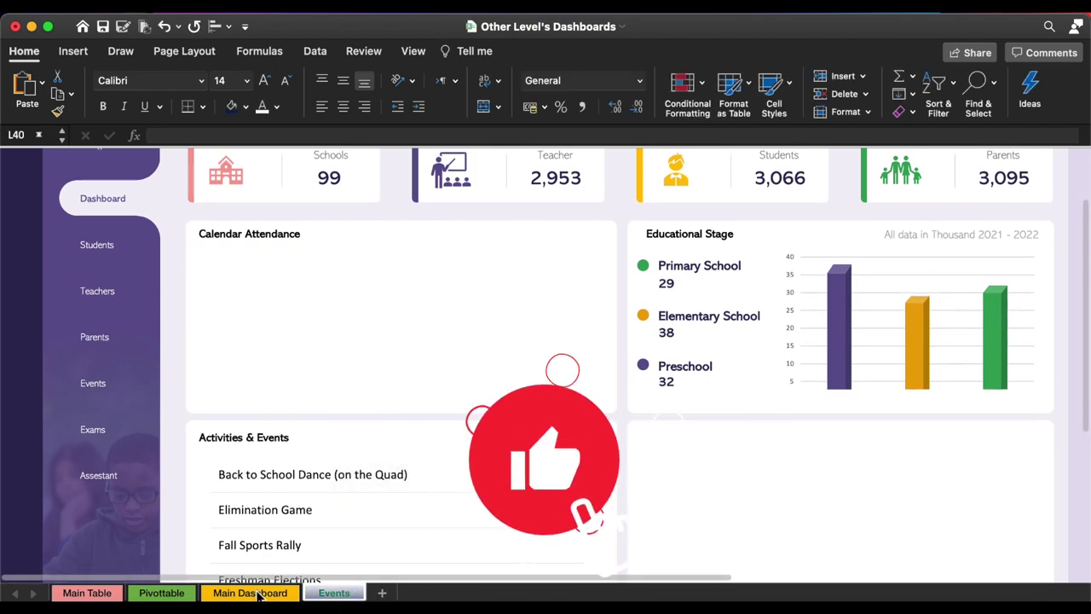
- Delete the four event entries and the View All label from the Events sheet
scroll(424, 443, down, 3)
click(341, 464)
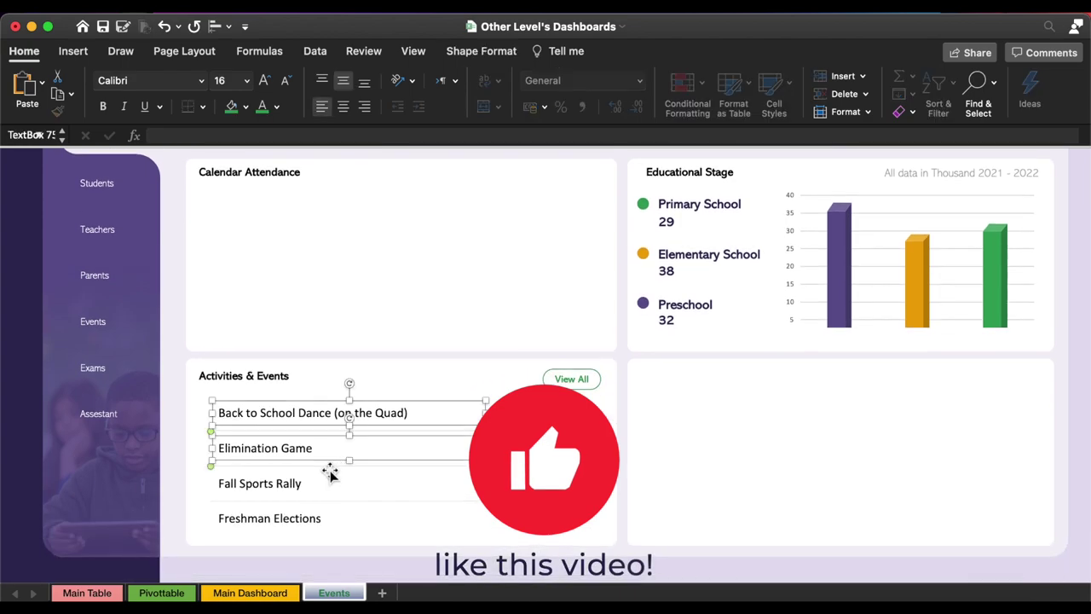
shift+click(293, 483)
shift+click(288, 522)
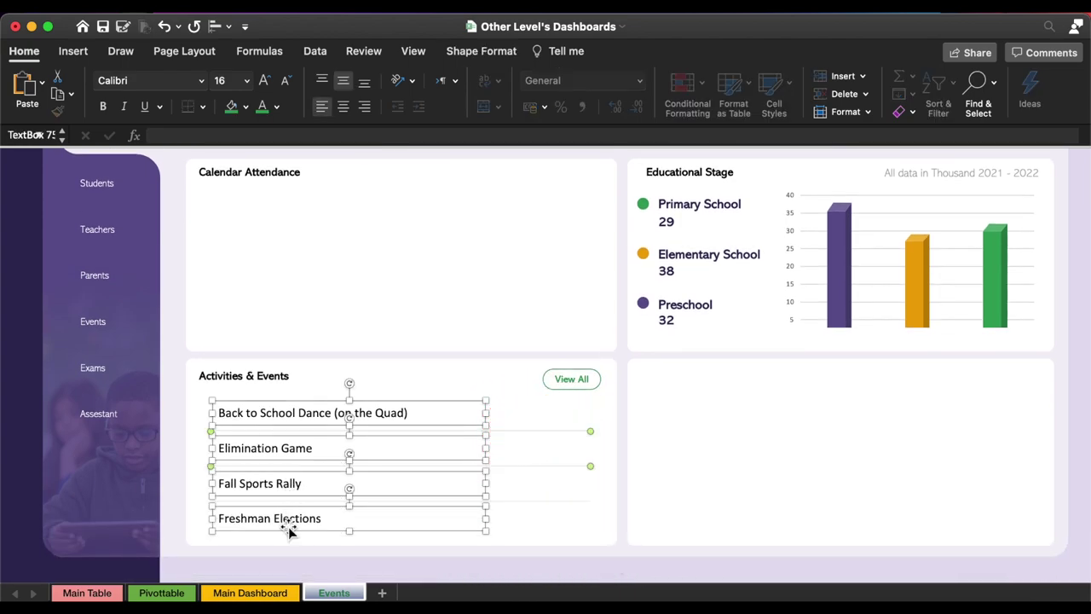
key(Delete)
click(586, 388)
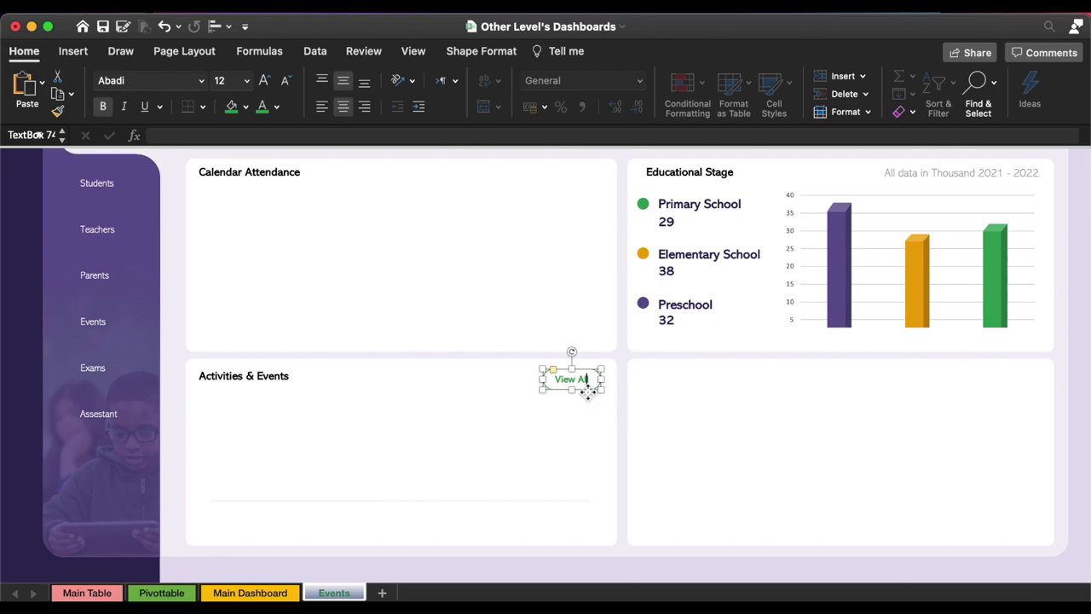
scroll(590, 397, up, 1)
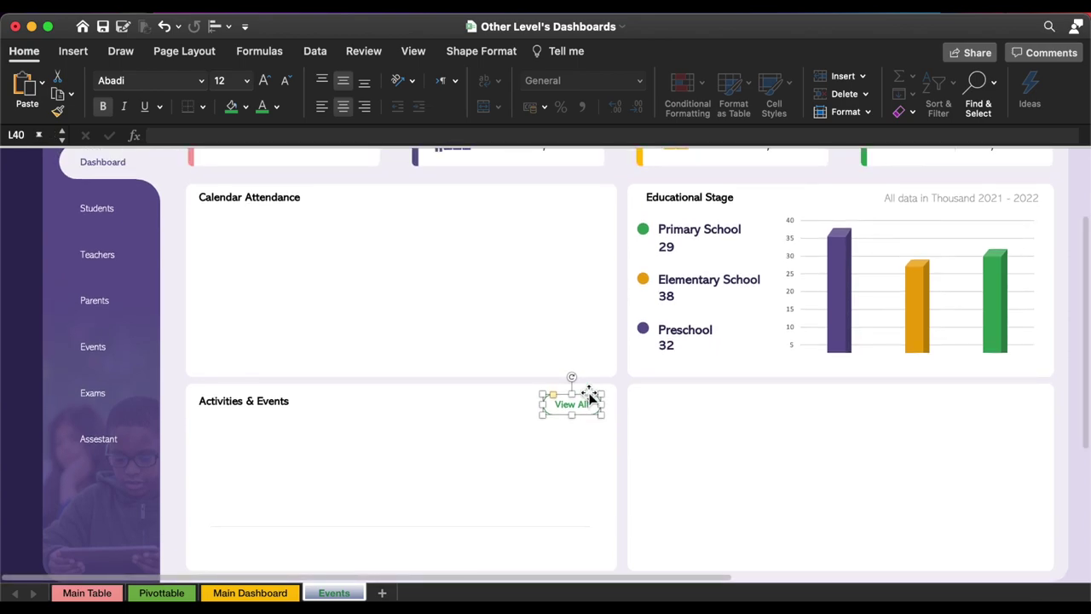
key(Delete)
- Delete the Educational Stage chart, labels, markers, data note and the Calendar Attendance title together
click(708, 415)
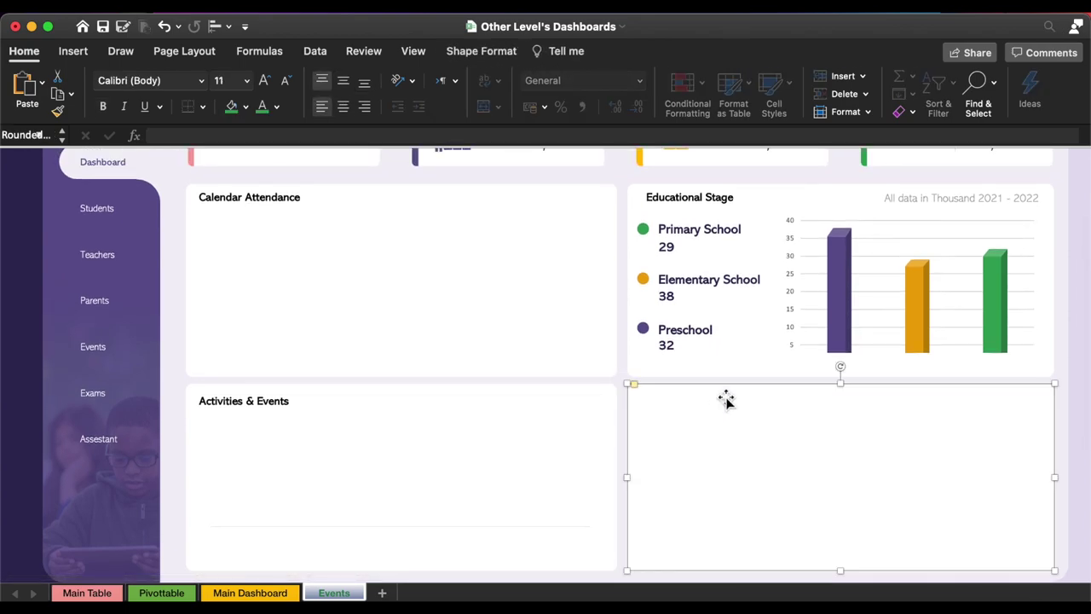
click(689, 342)
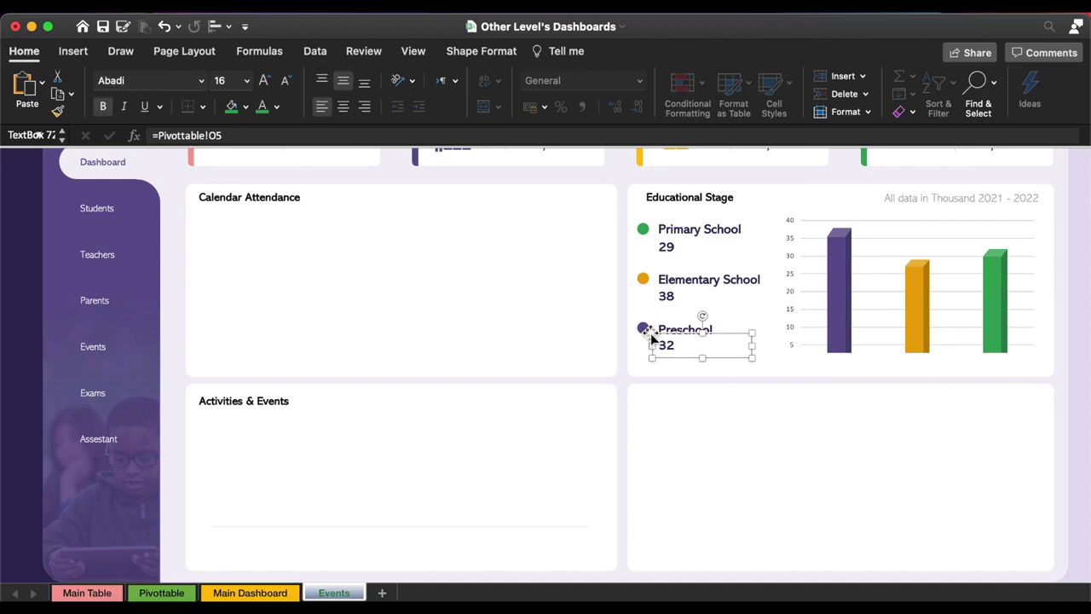
click(644, 329)
shift+click(680, 345)
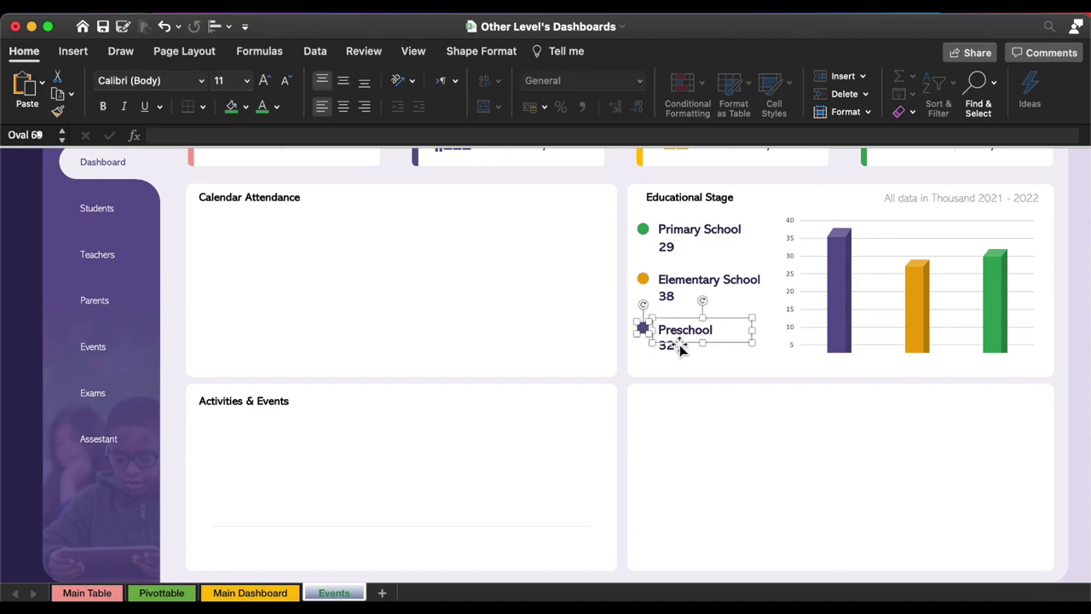
shift+click(678, 351)
shift+click(811, 372)
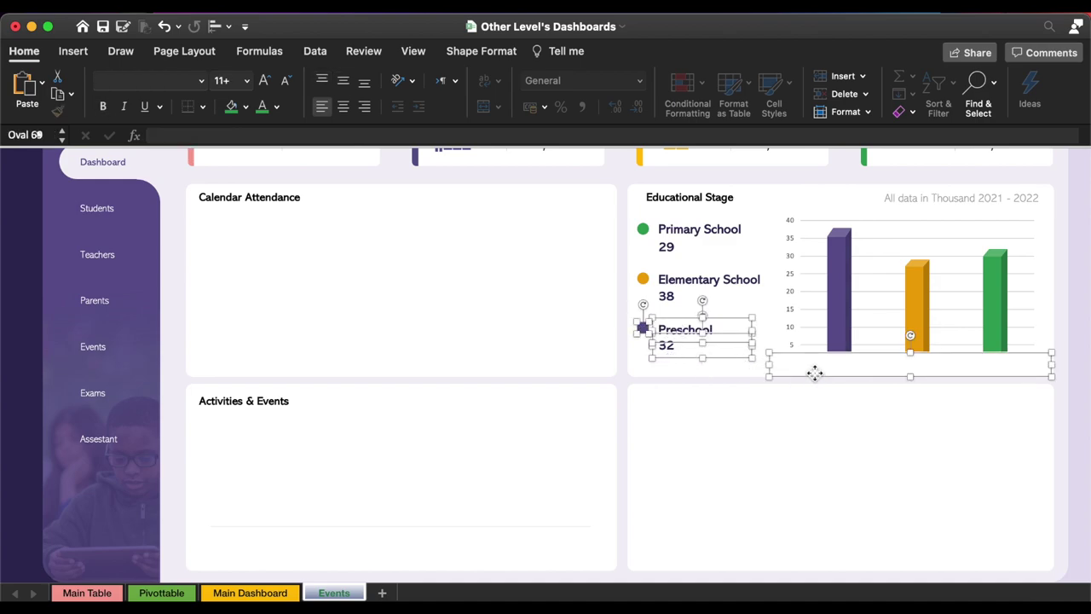
shift+click(831, 298)
shift+click(928, 198)
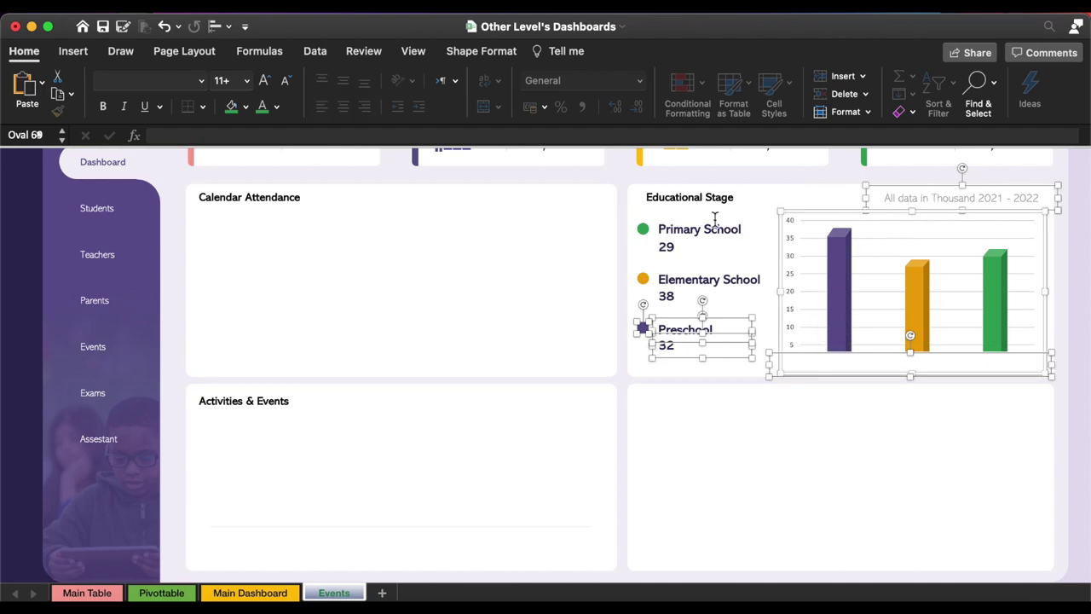
shift+click(700, 196)
shift+click(669, 229)
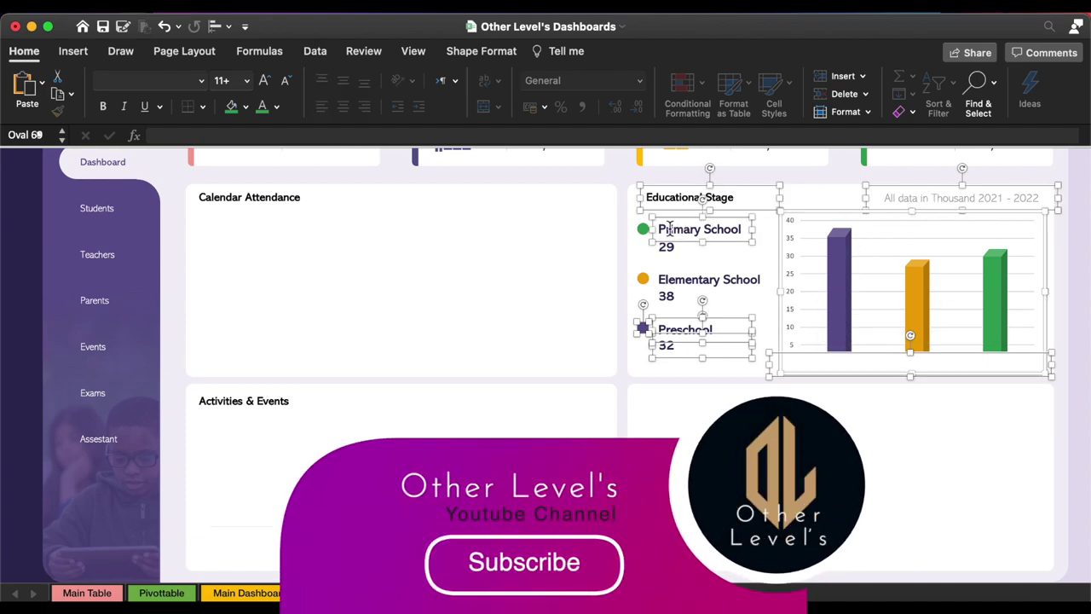
shift+click(642, 228)
shift+click(643, 278)
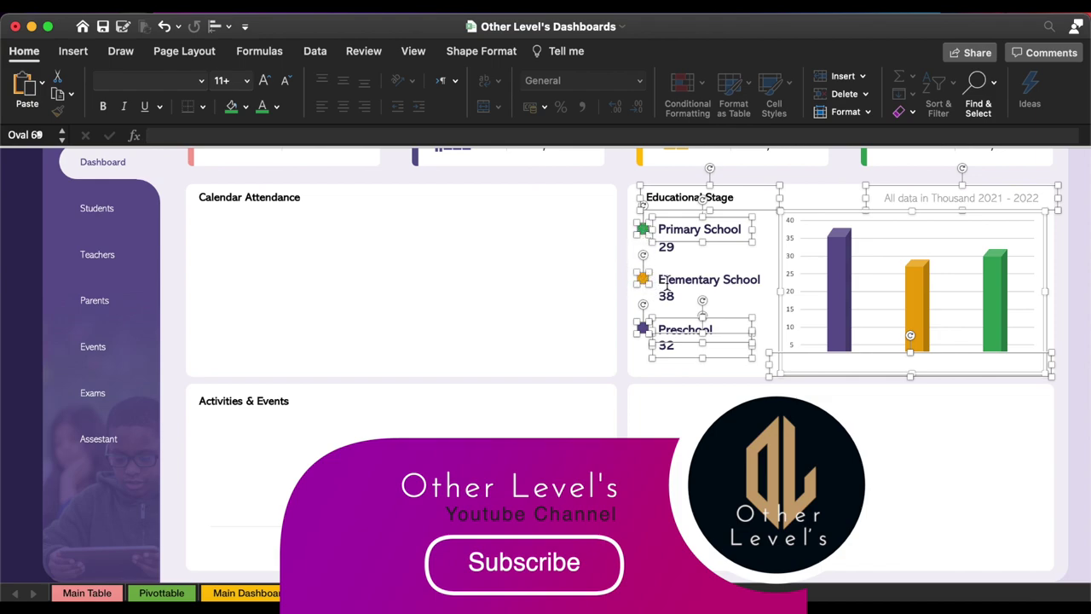
shift+click(667, 281)
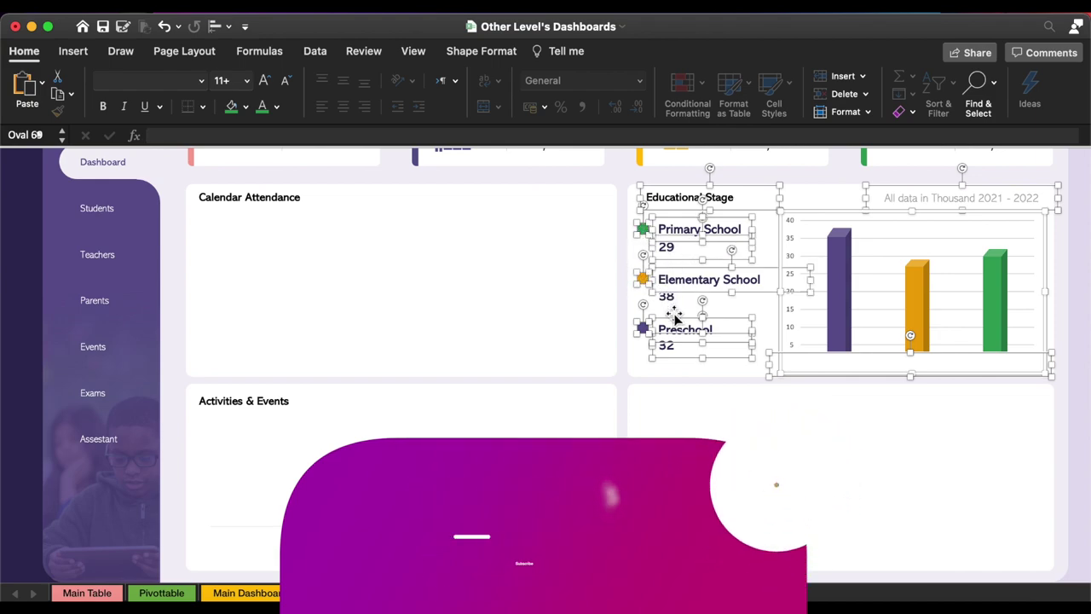
shift+click(663, 296)
shift+click(292, 201)
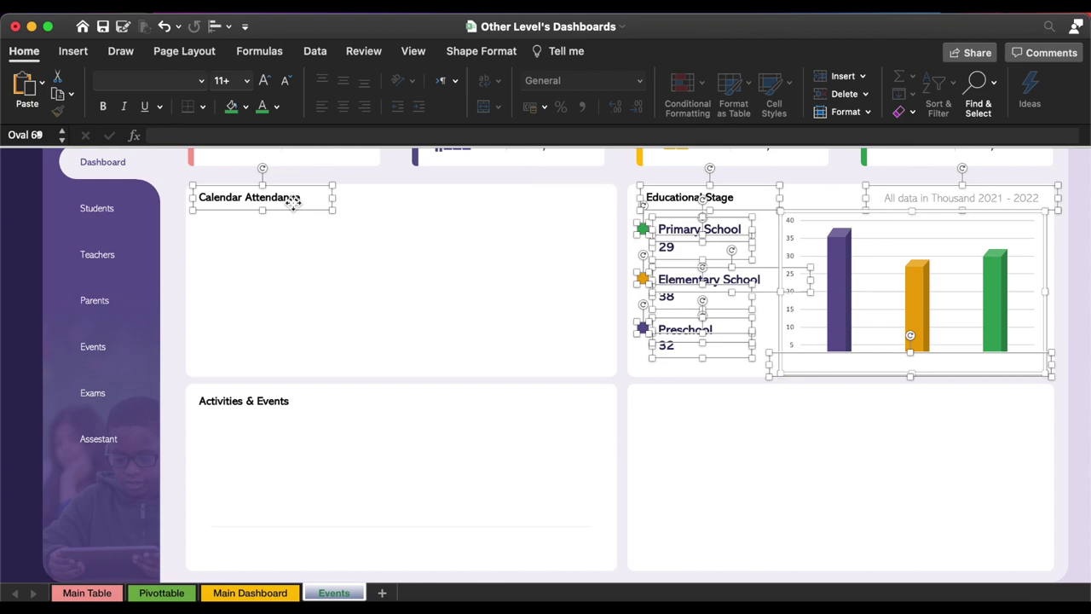
key(Delete)
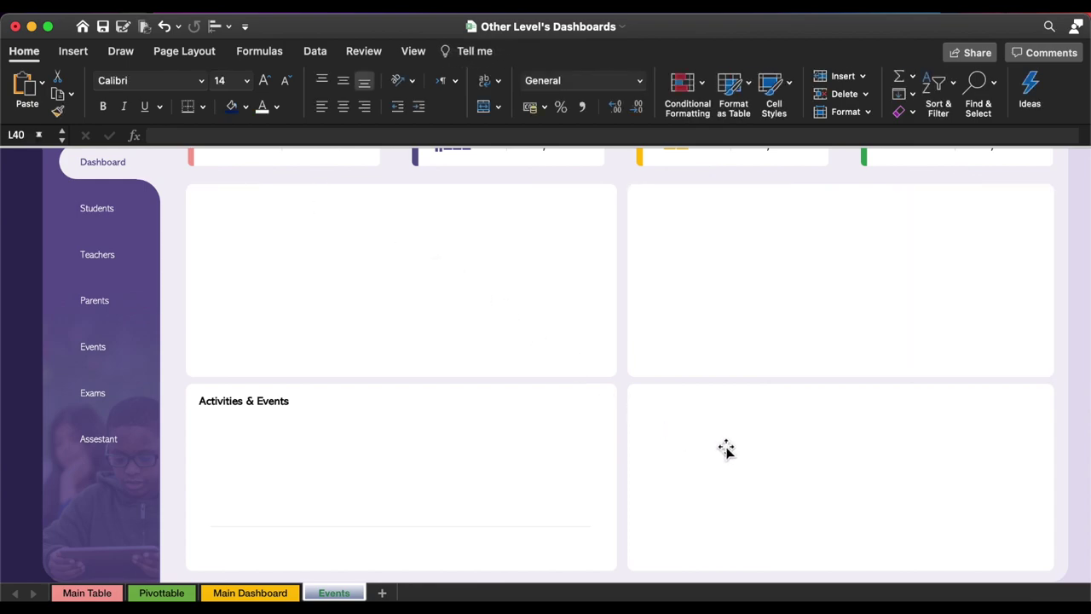
- Widen the lower-right panel leftward and move the Activities & Events title to the top panel
click(725, 446)
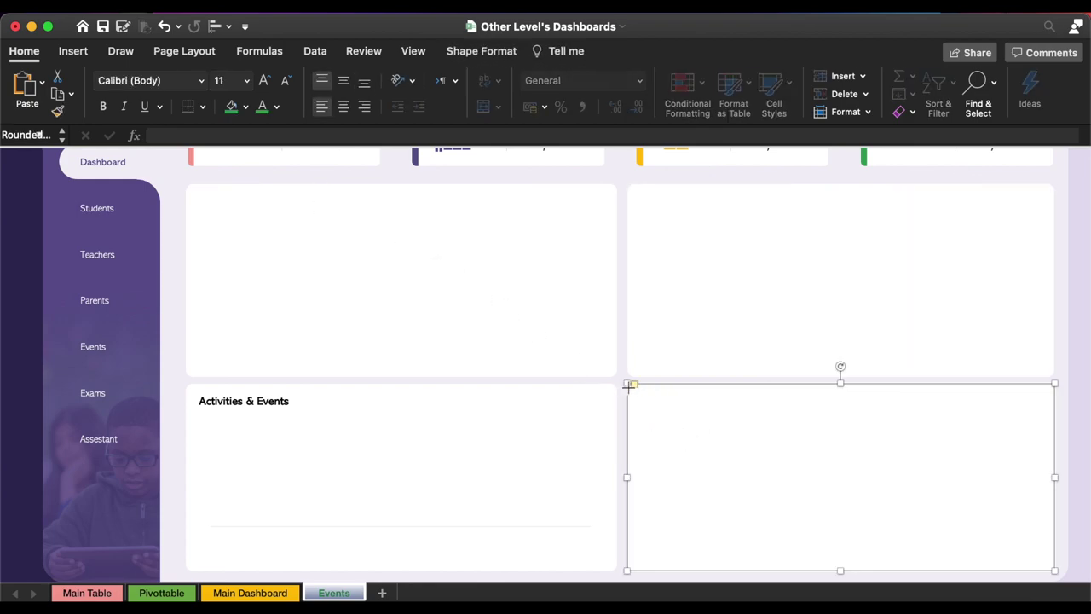
drag(628, 386, 583, 382)
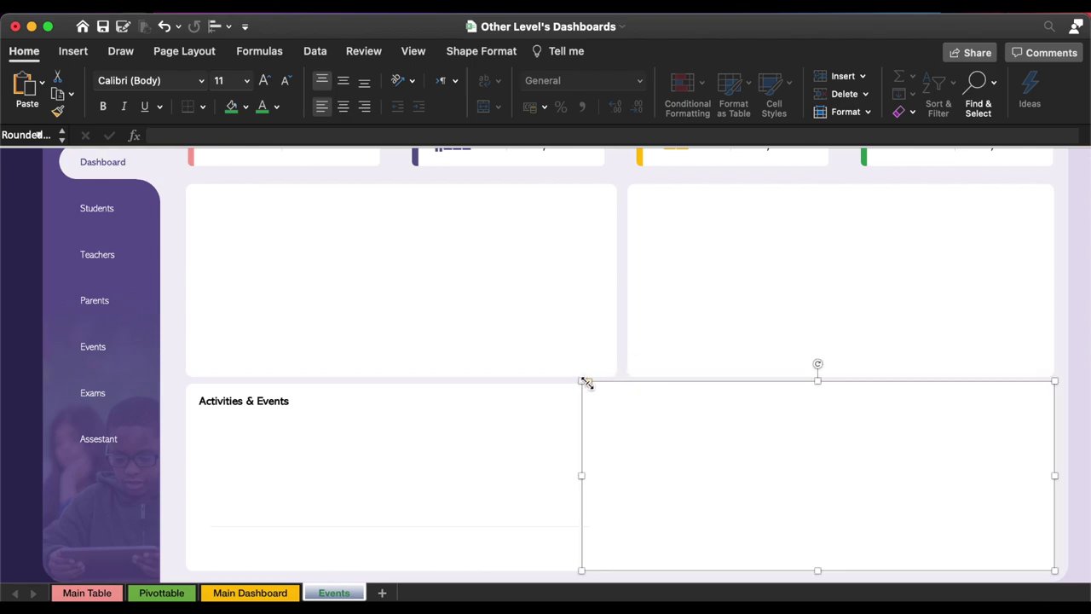
click(260, 411)
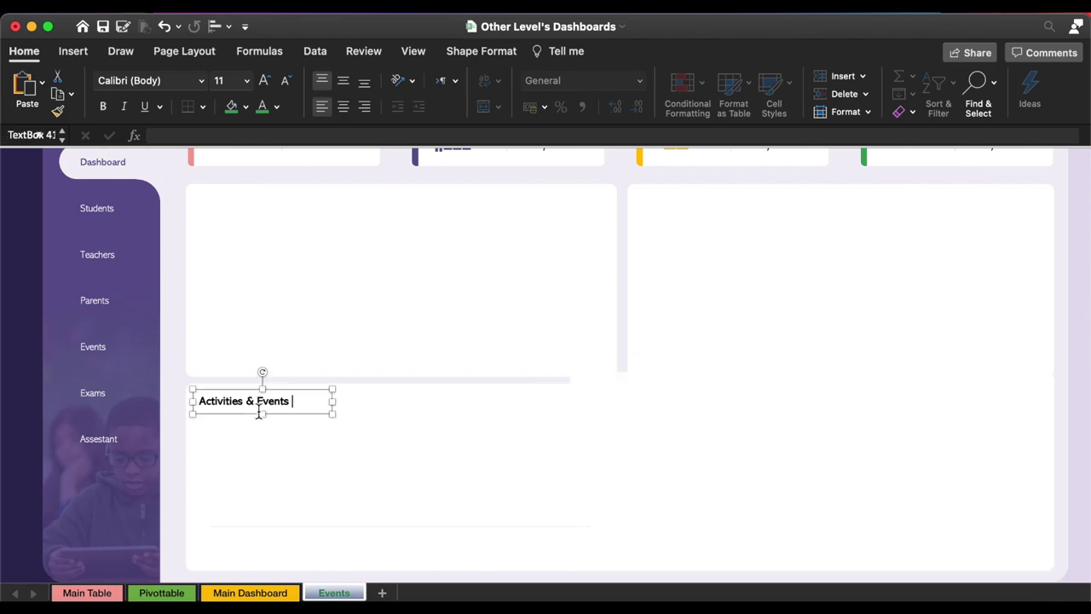
click(315, 525)
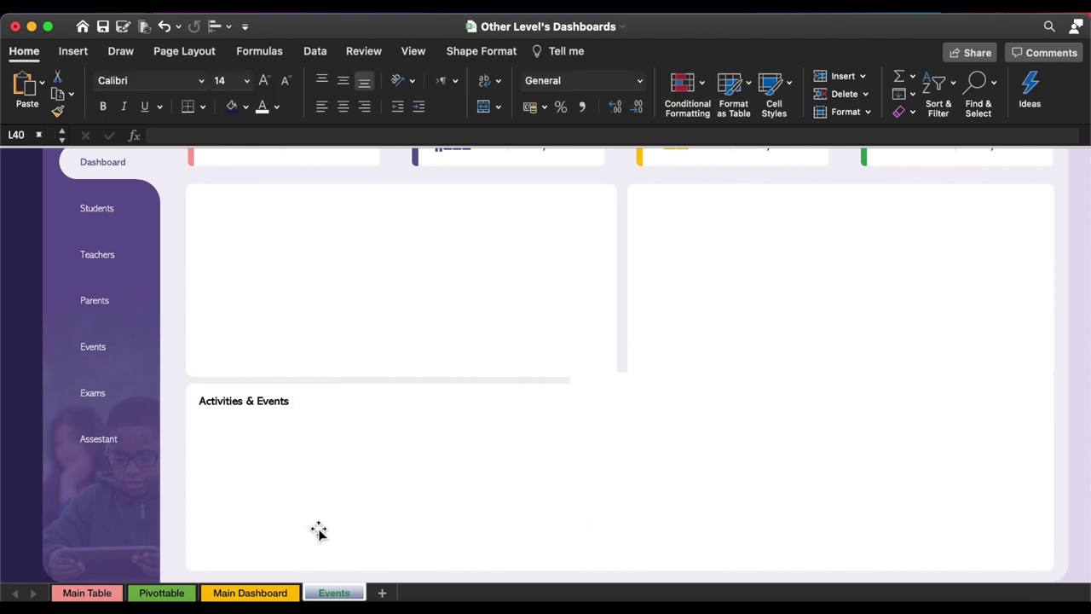
click(258, 402)
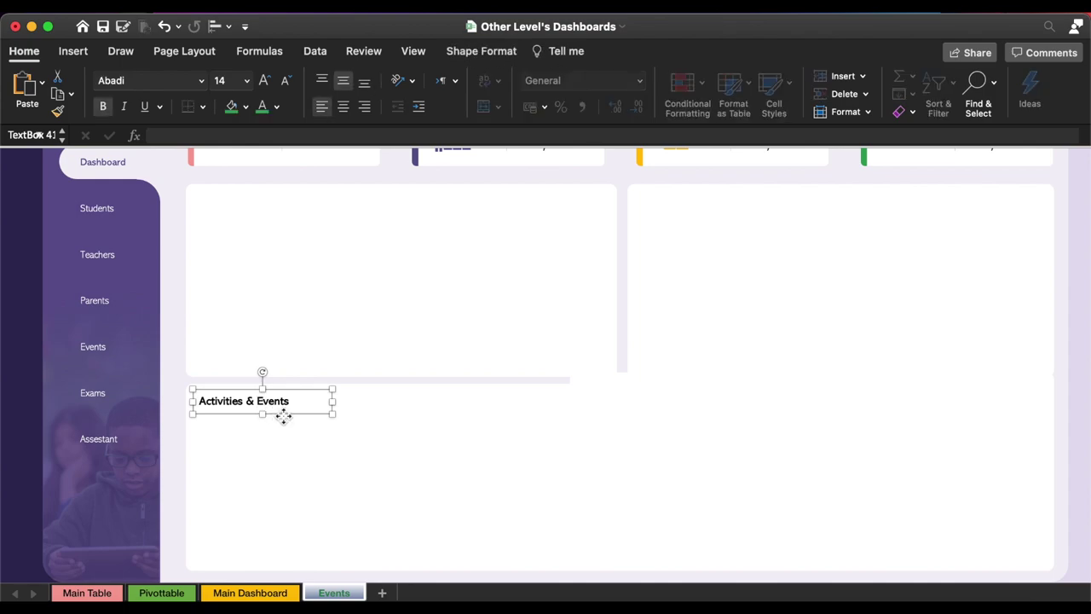
drag(283, 415, 283, 238)
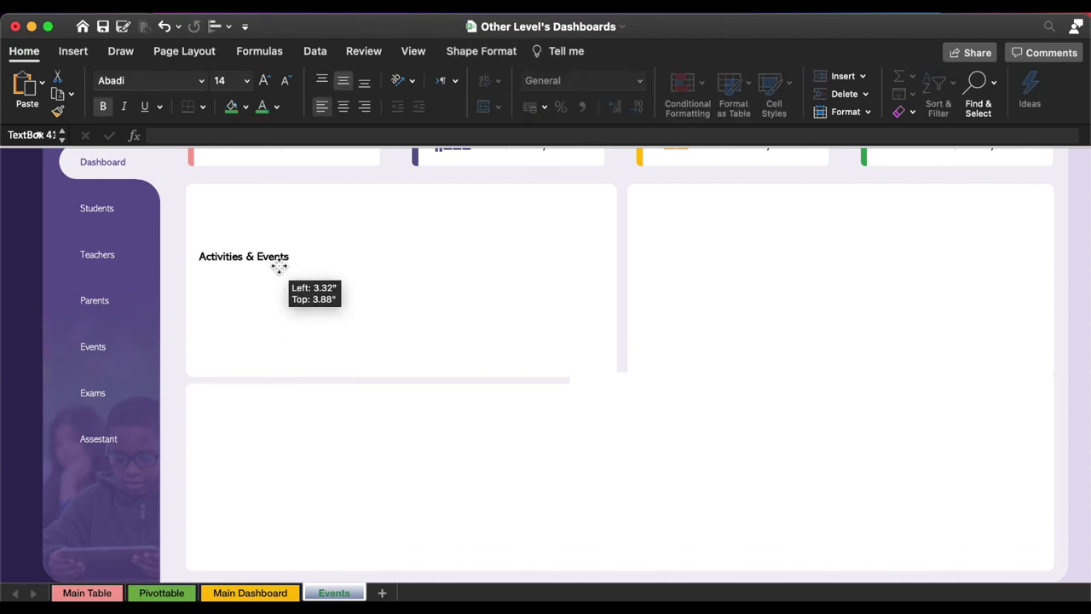
- Move the lower-left background up behind the title and group all panel backgrounds
click(400, 397)
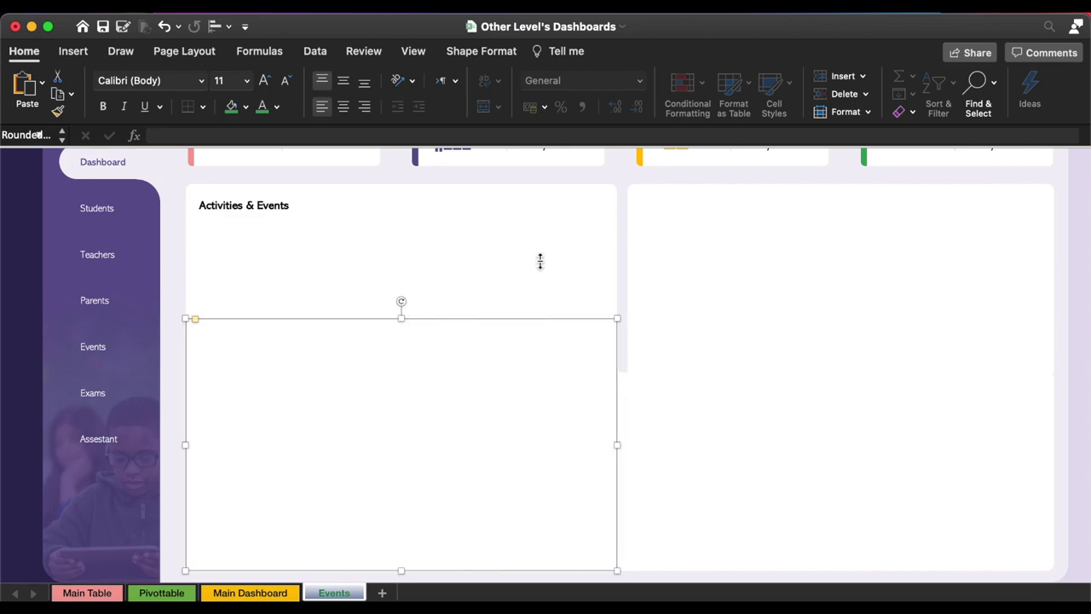
mouse_move(402, 384)
mouse_down()
mouse_move(562, 261)
mouse_move(694, 281)
mouse_up()
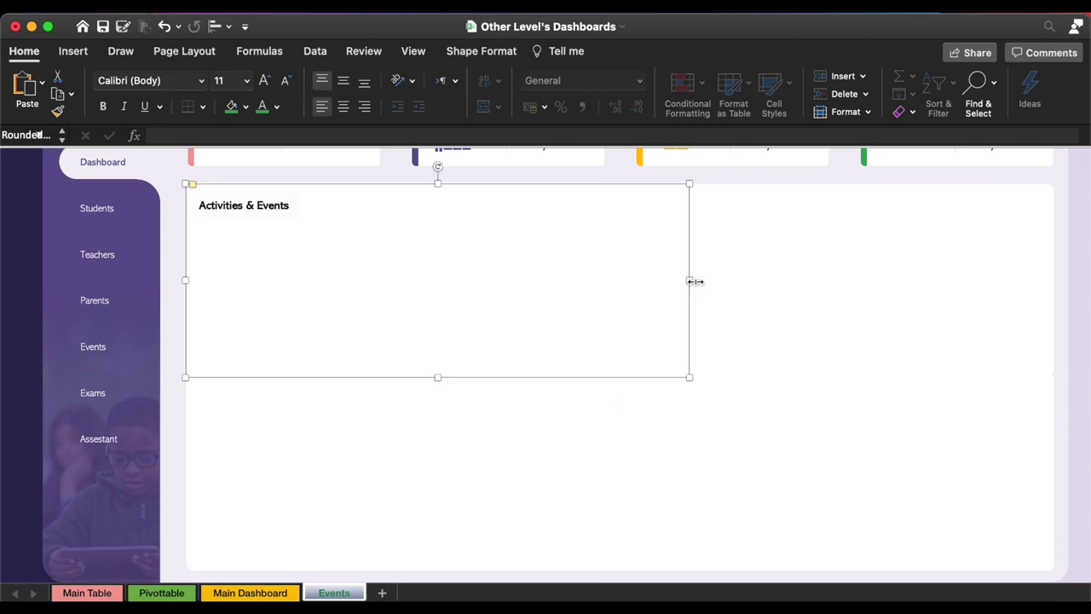
shift+click(802, 492)
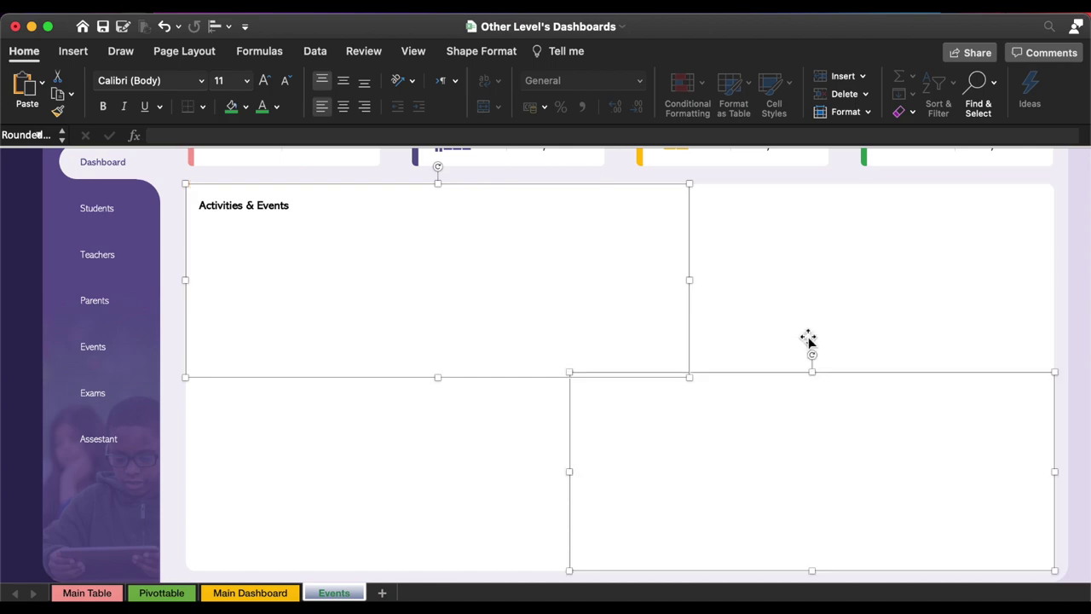
shift+click(808, 281)
shift+click(418, 474)
right_click(419, 475)
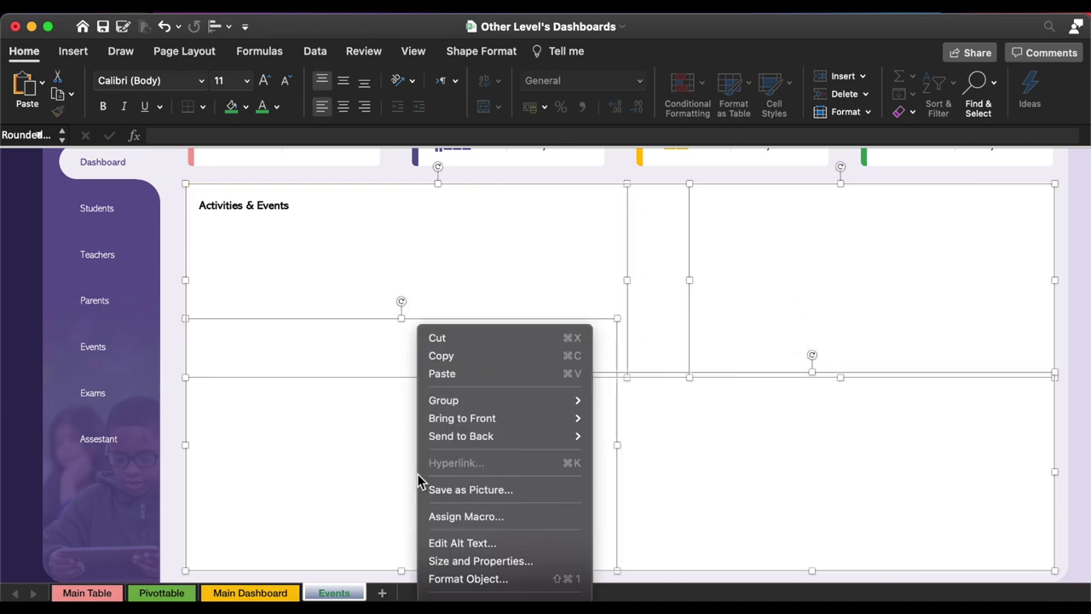
click(639, 401)
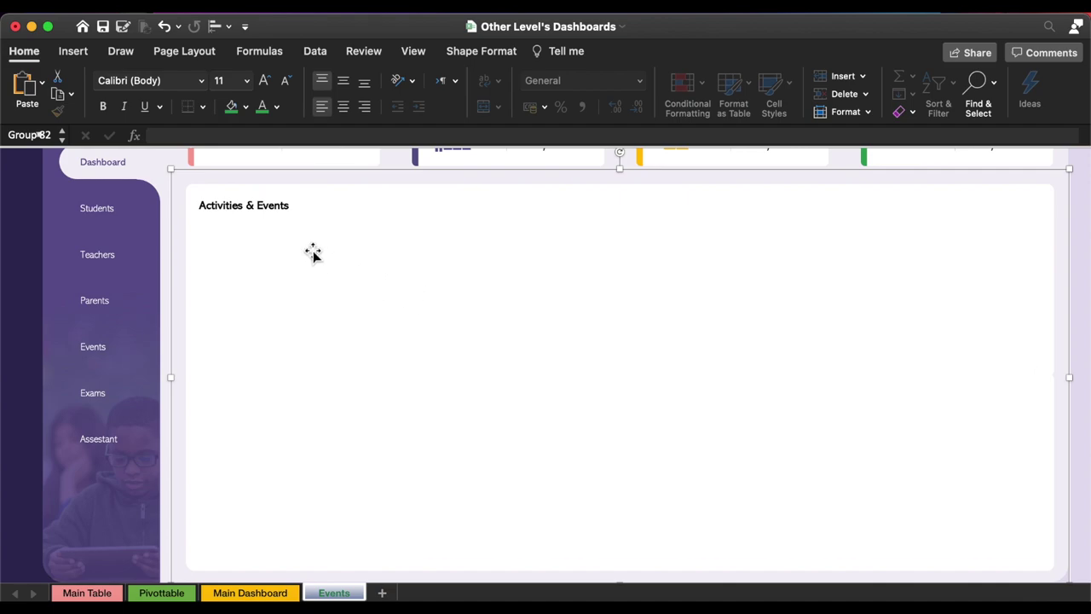
- Move the white sidebar highlight from Dashboard down to the Events entry
scroll(313, 254, up, 3)
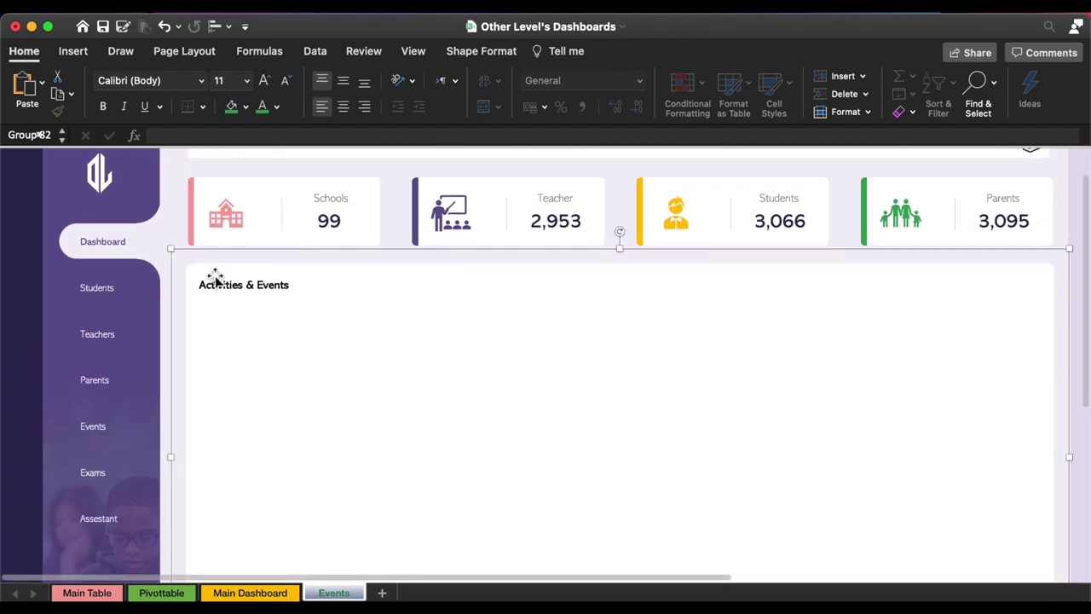
click(128, 259)
scroll(127, 258, down, 2)
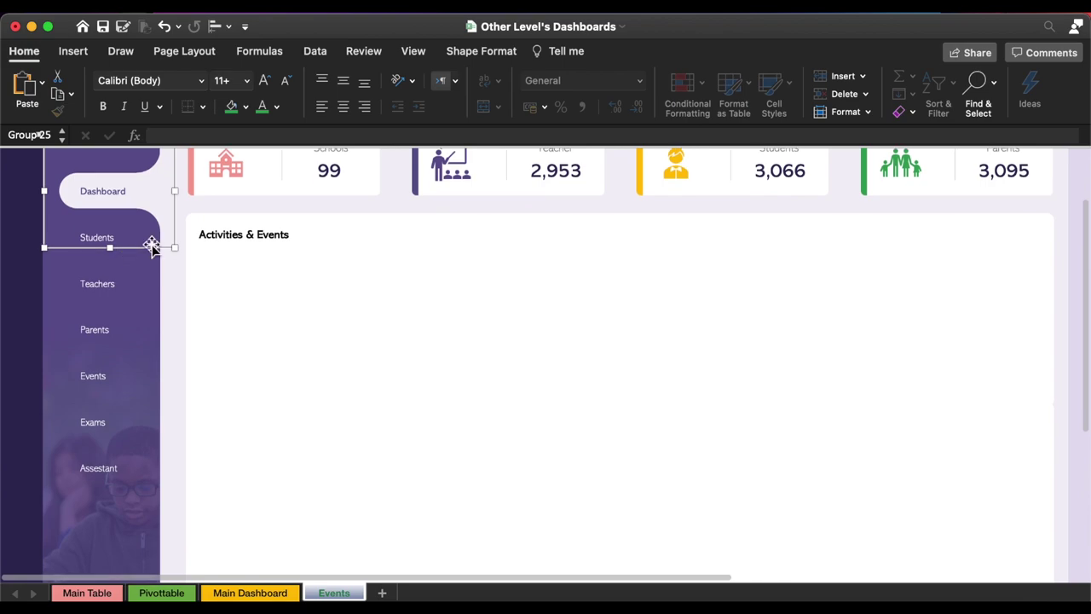
mouse_move(149, 252)
mouse_down()
mouse_move(154, 446)
mouse_move(154, 433)
mouse_up()
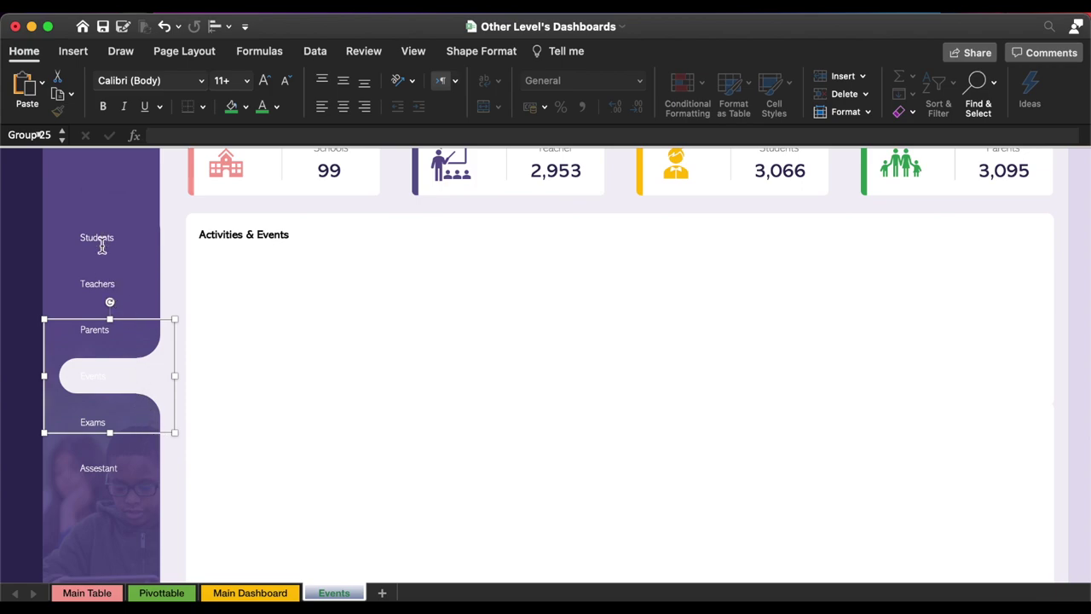
- Make the Dashboard label text white and the Events label text purple
click(106, 194)
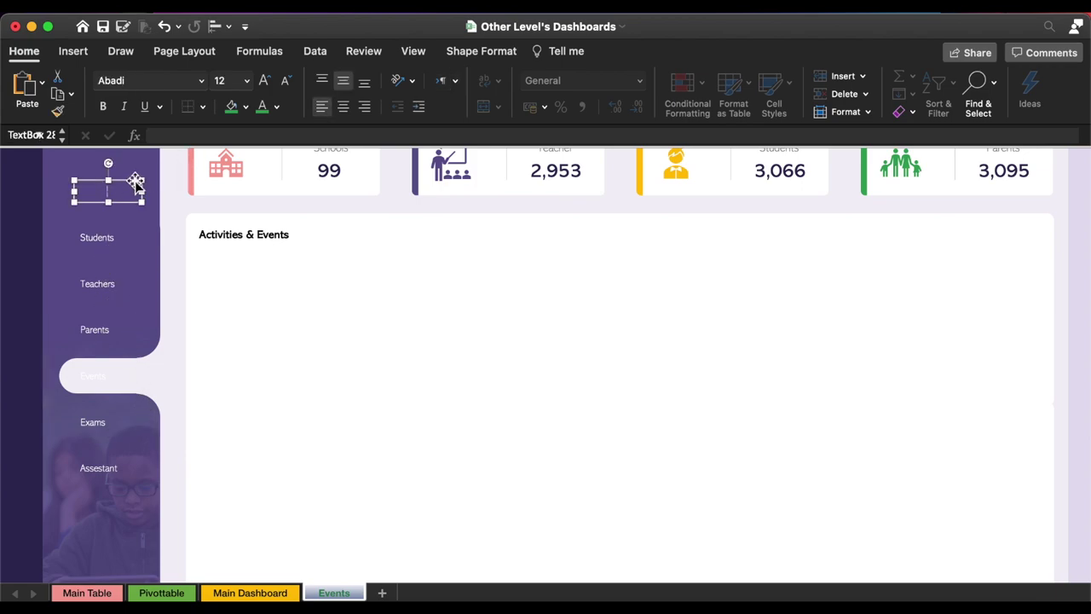
click(277, 106)
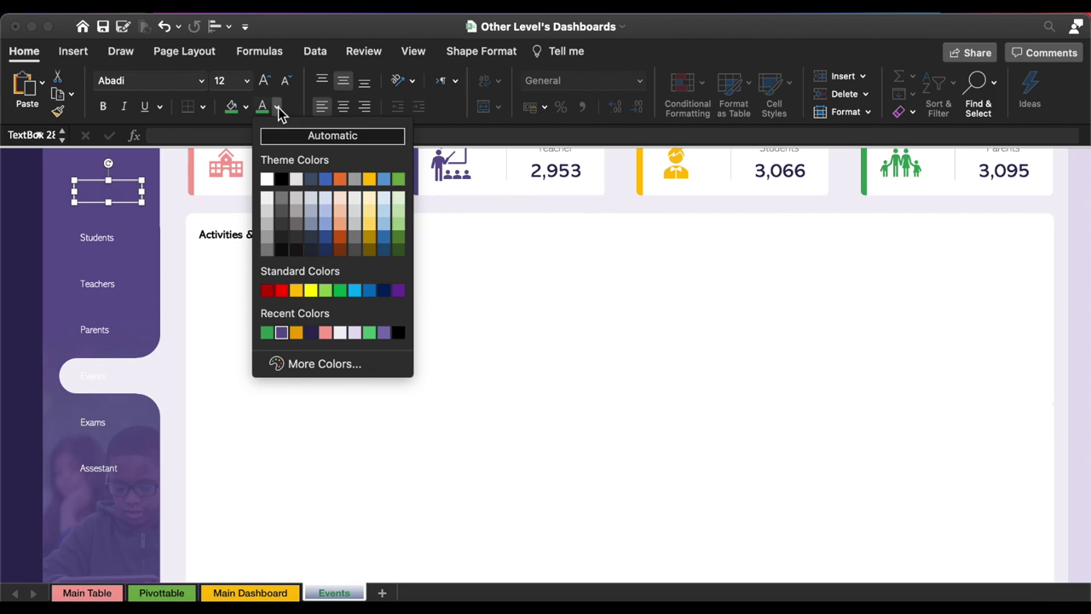
click(266, 179)
double_click(93, 376)
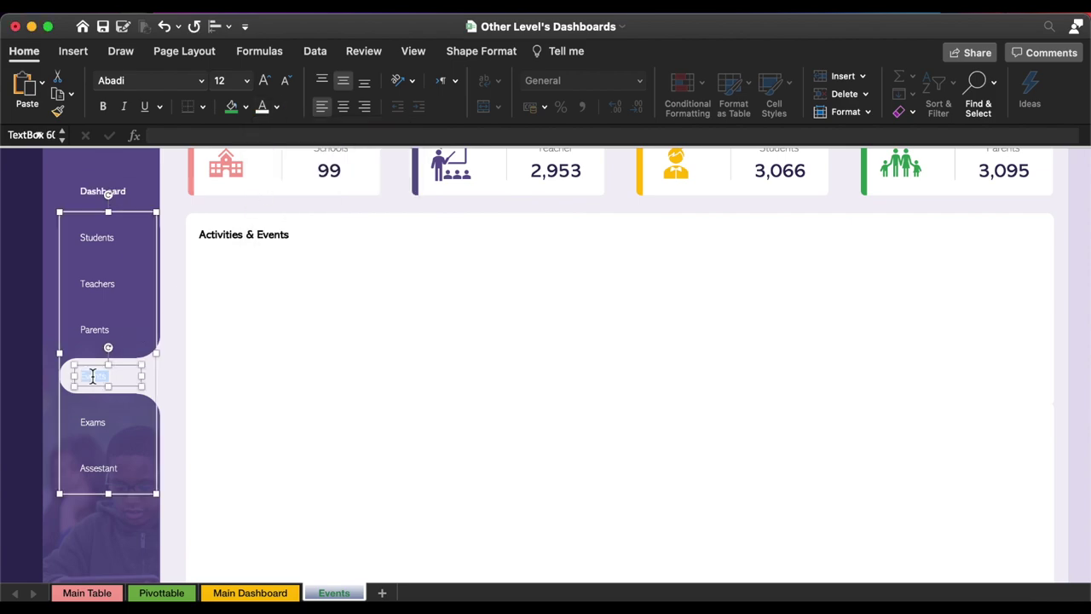
click(277, 106)
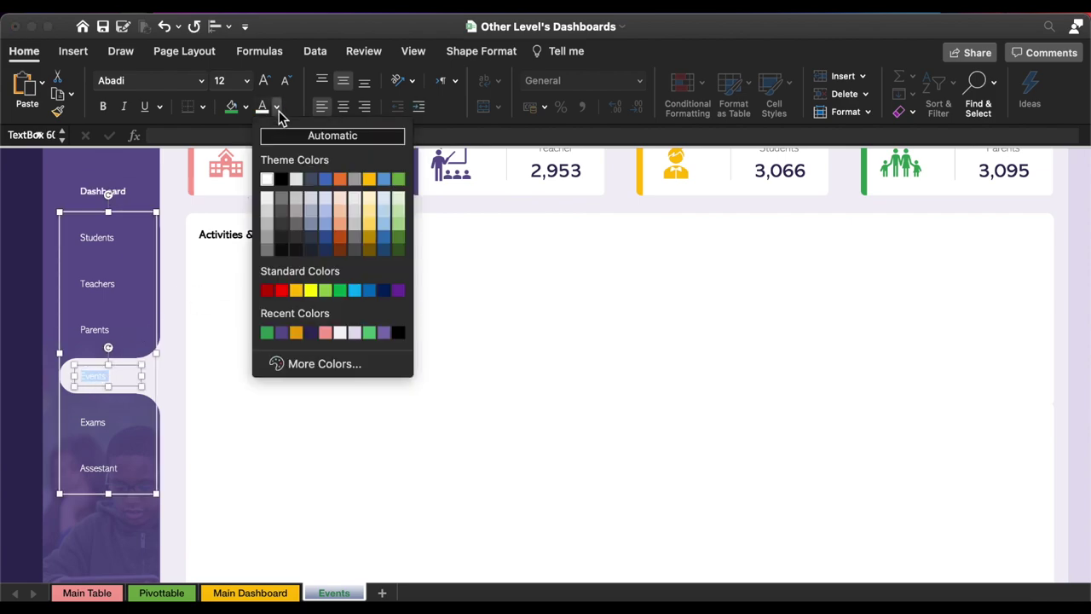
click(284, 332)
click(392, 396)
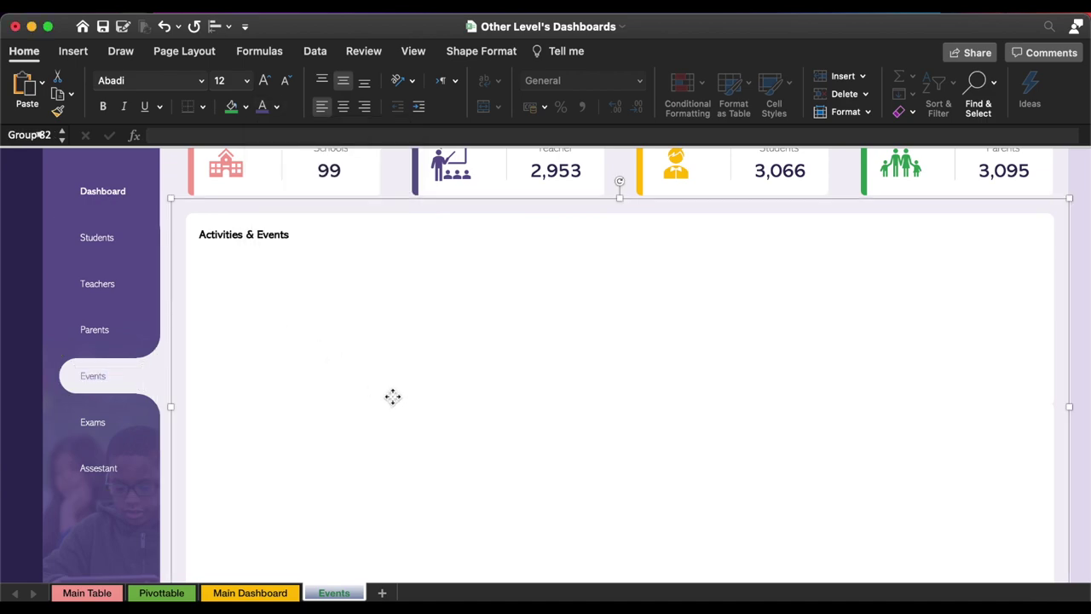
scroll(392, 396, up, 3)
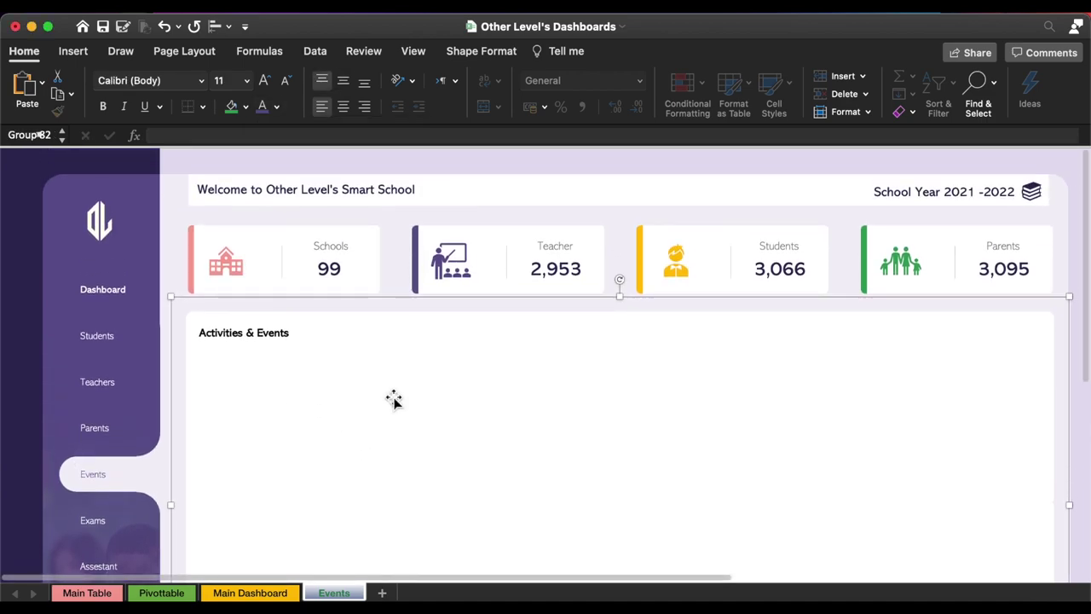
scroll(392, 399, down, 1)
click(106, 271)
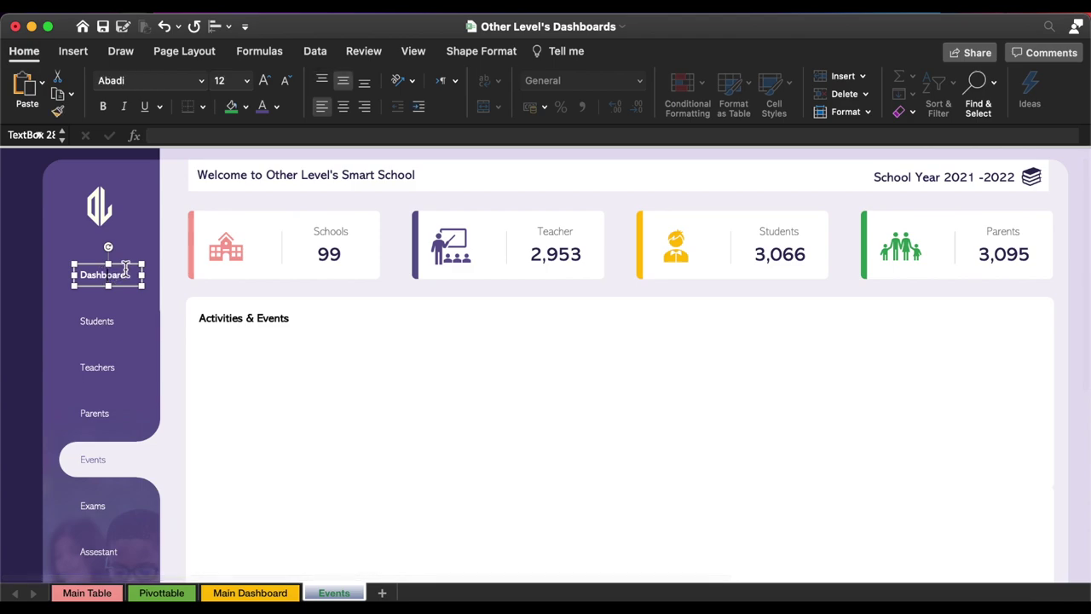
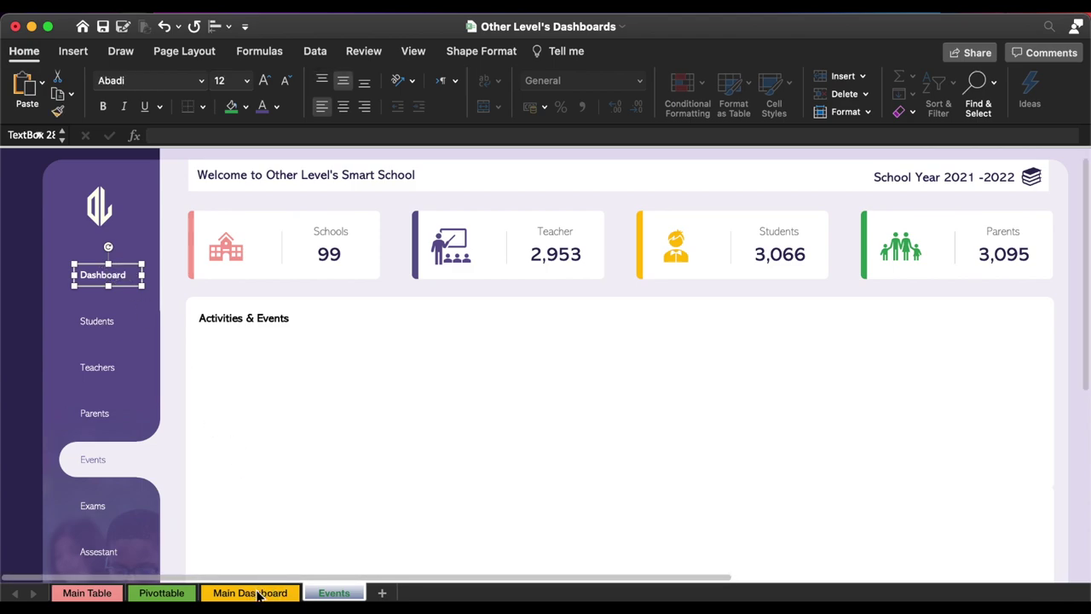
- Hyperlink the Events sheet's Dashboard label to the 'Main Dashboard' sheet in this workbook
right_click(125, 269)
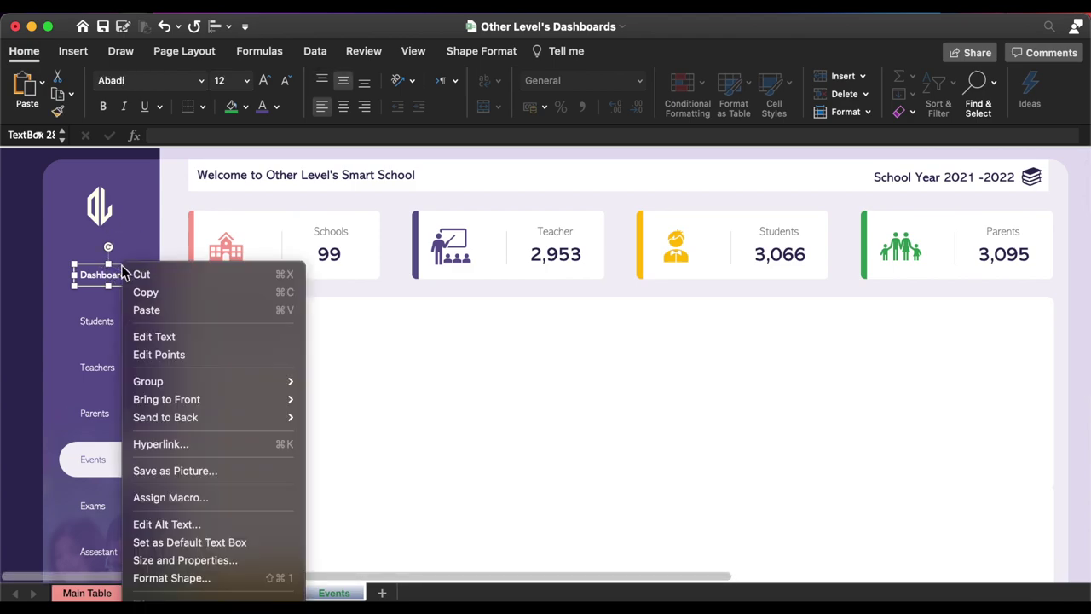
click(196, 448)
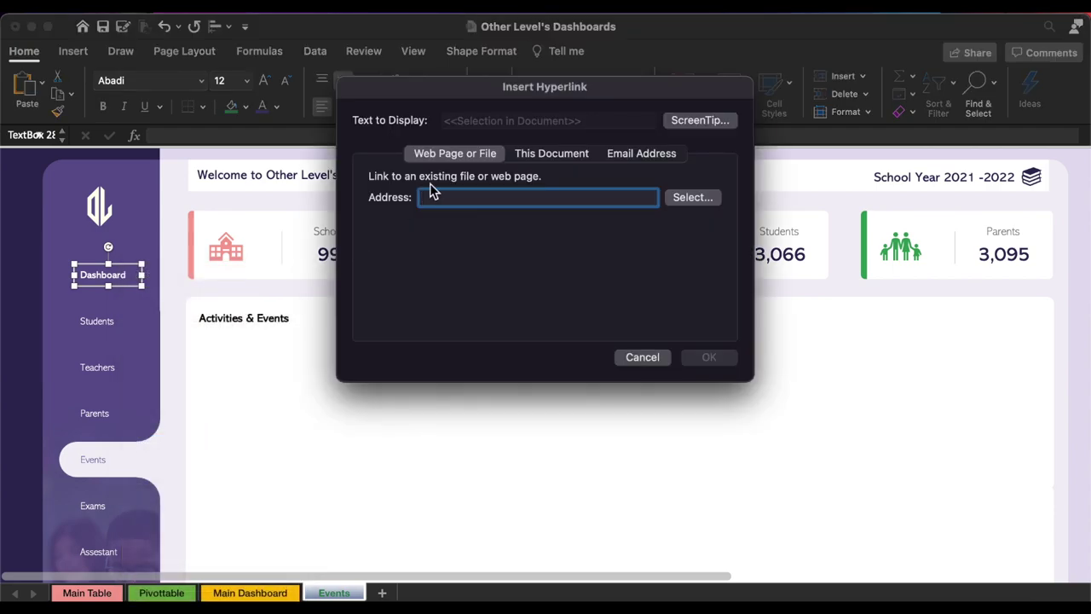
click(550, 157)
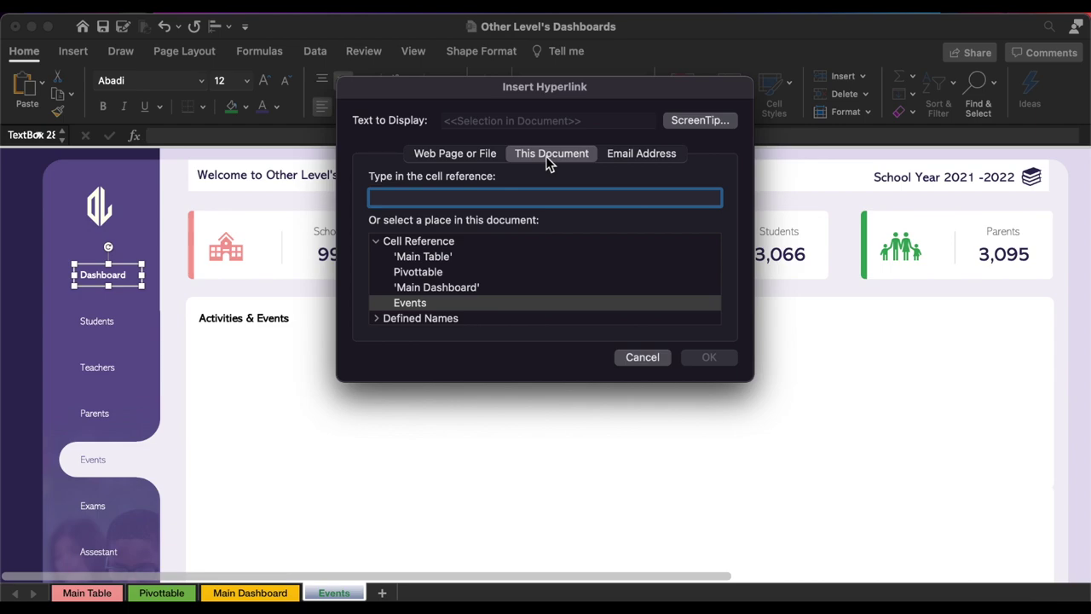
click(435, 290)
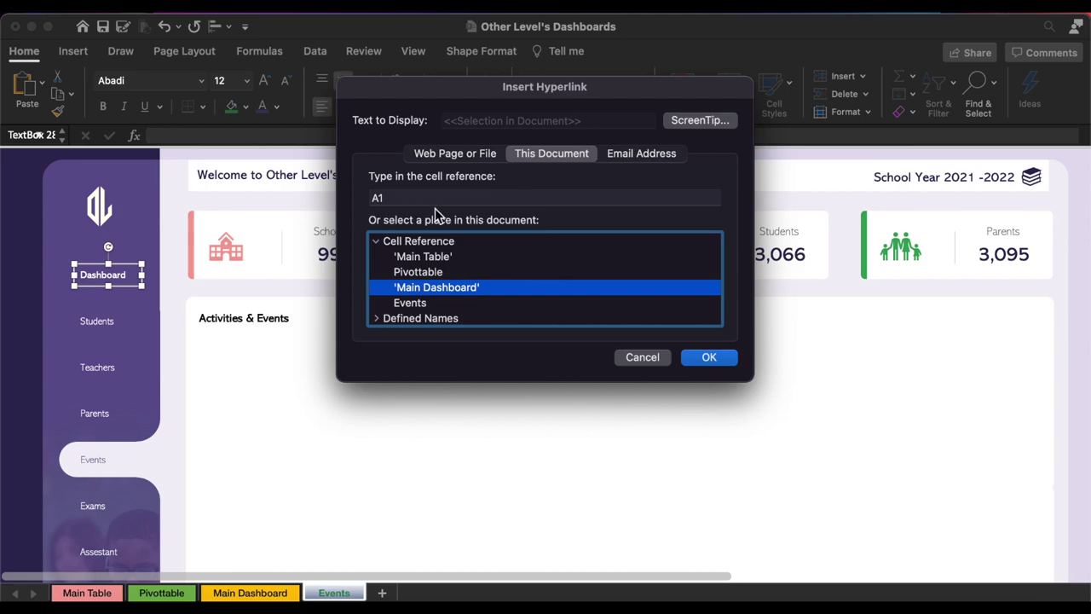
click(712, 358)
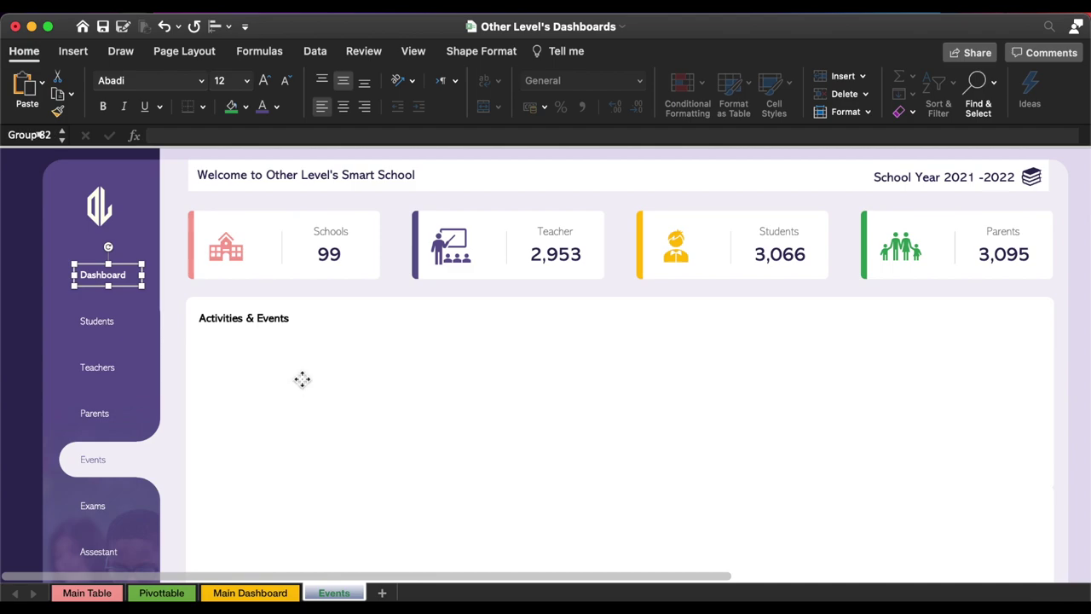
- On Main Dashboard, hyperlink the Events side-menu label to the Events sheet
click(101, 277)
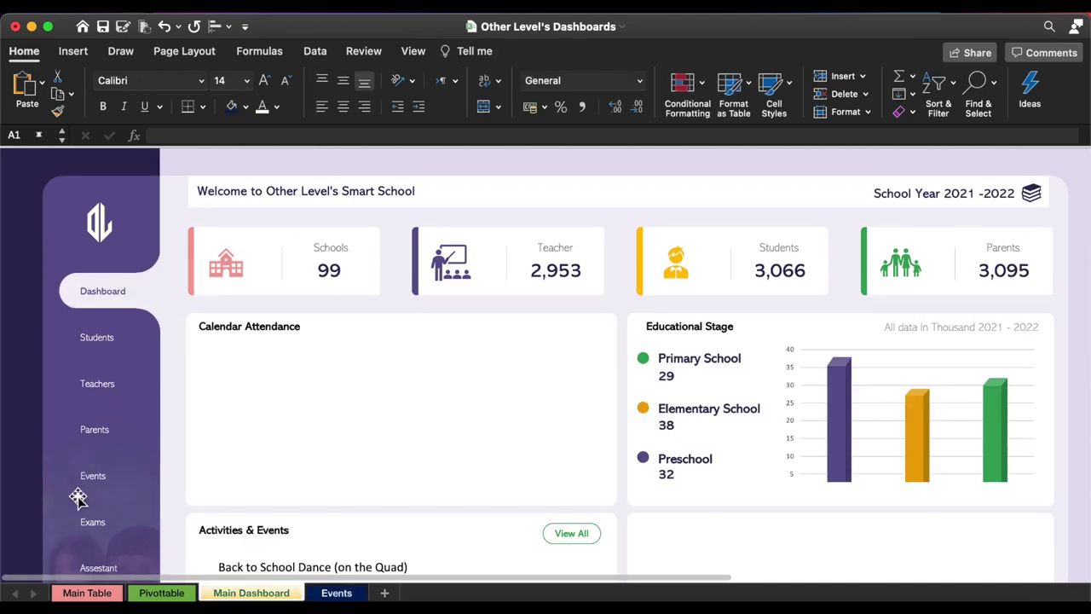
click(102, 481)
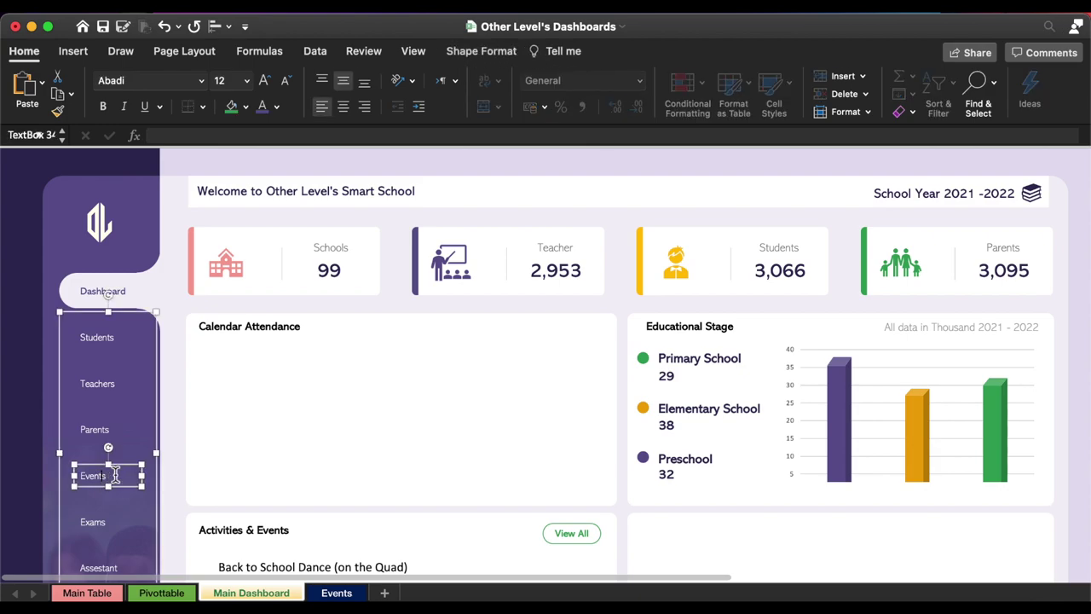
right_click(129, 469)
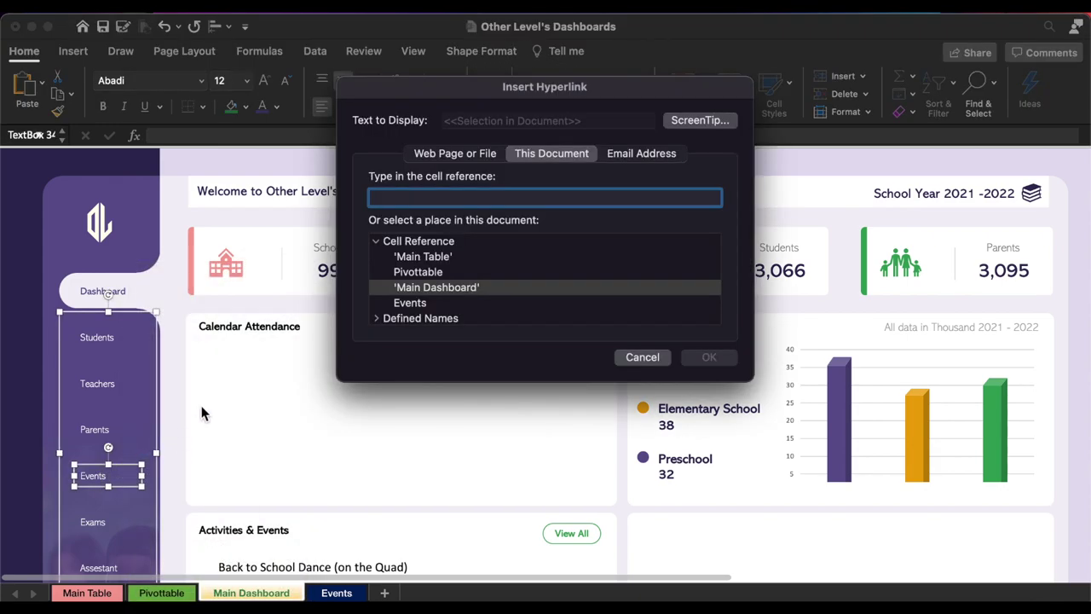
click(418, 303)
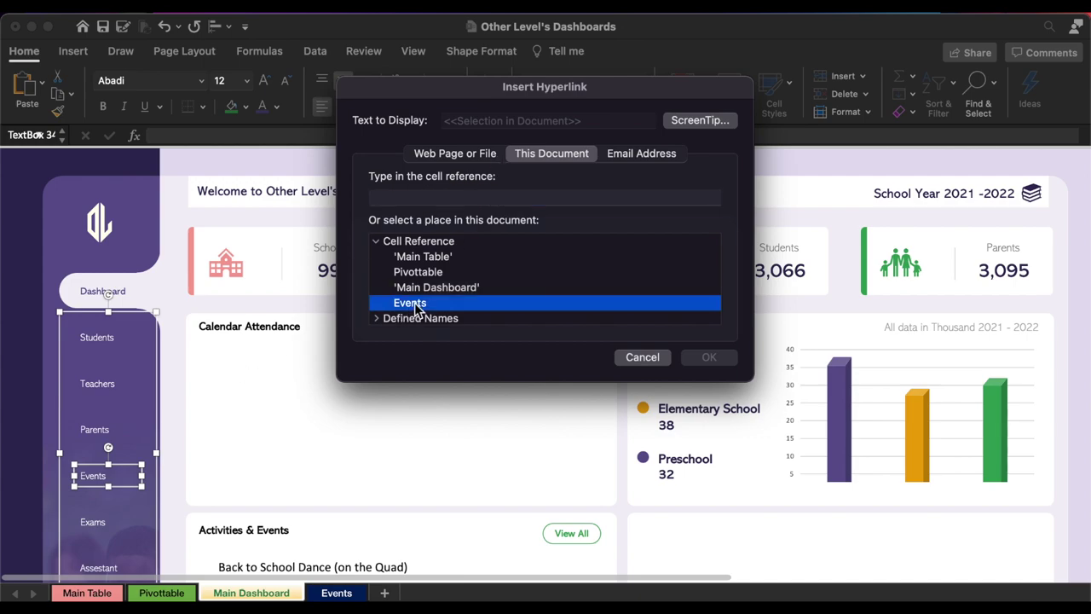
click(709, 357)
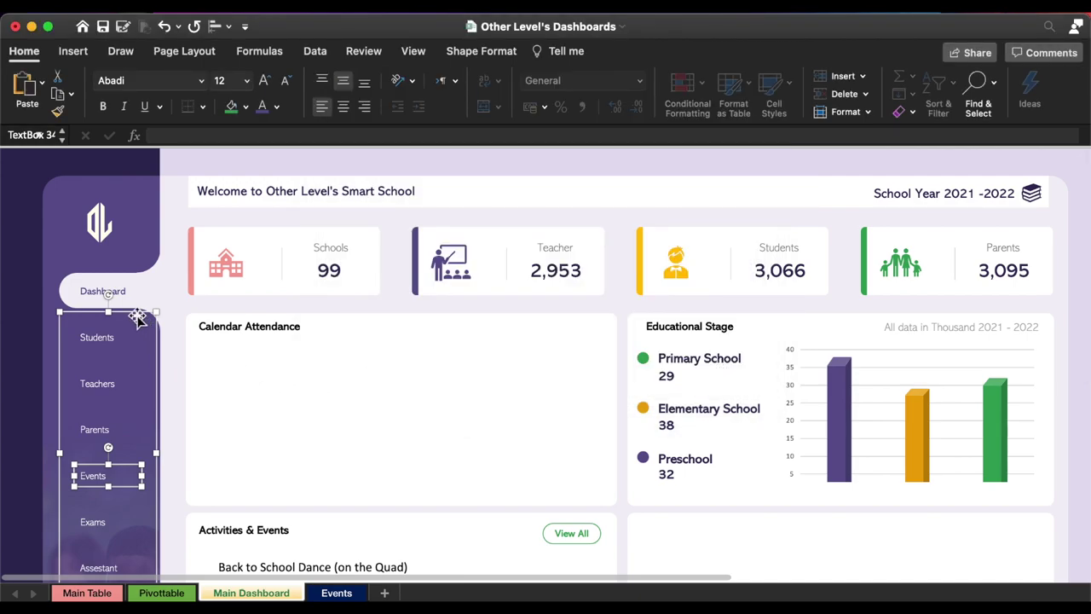
- Test the Events and Dashboard links by switching between the sheets, ending on Main Dashboard
click(302, 449)
click(109, 481)
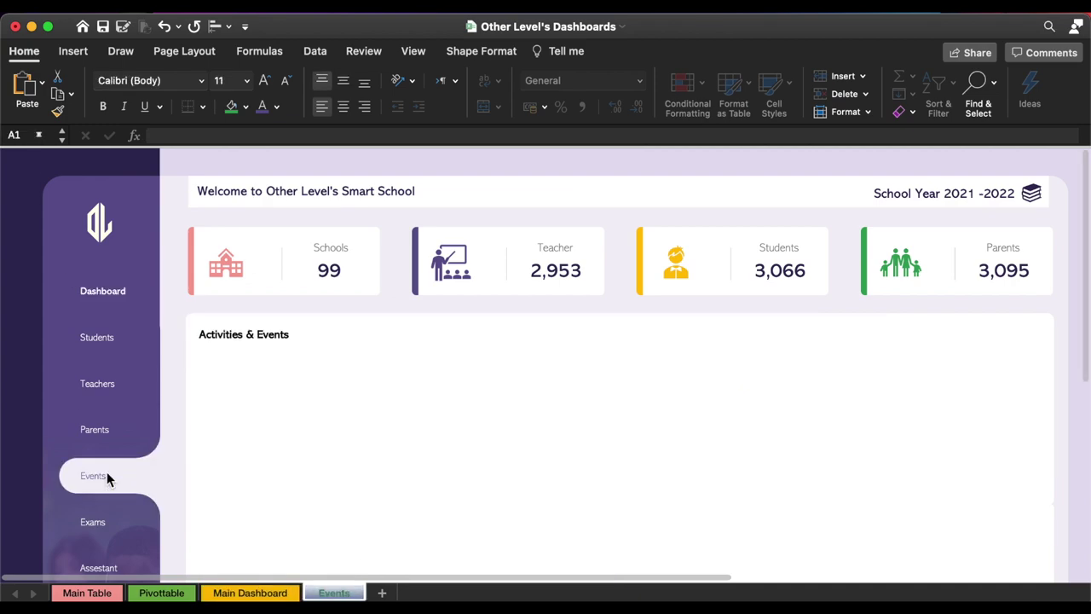
click(112, 293)
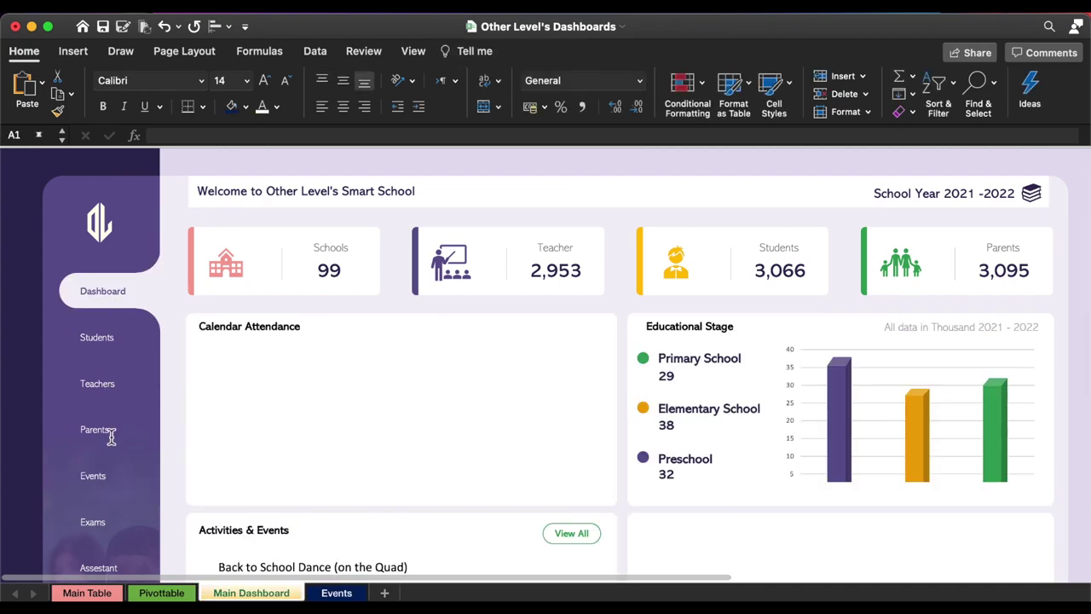
click(103, 477)
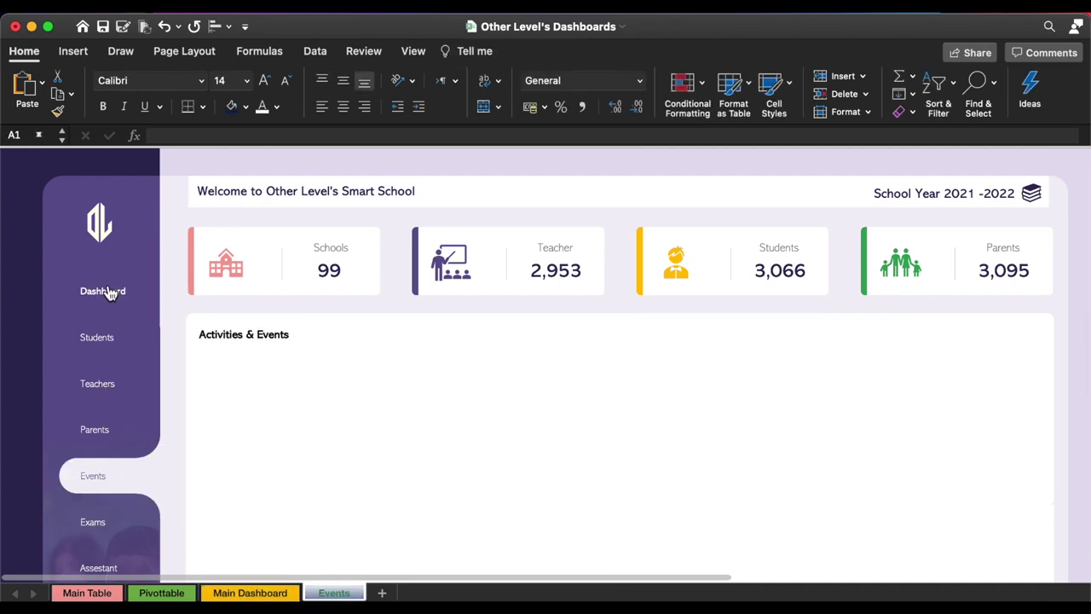
click(110, 293)
click(120, 486)
click(111, 300)
click(104, 474)
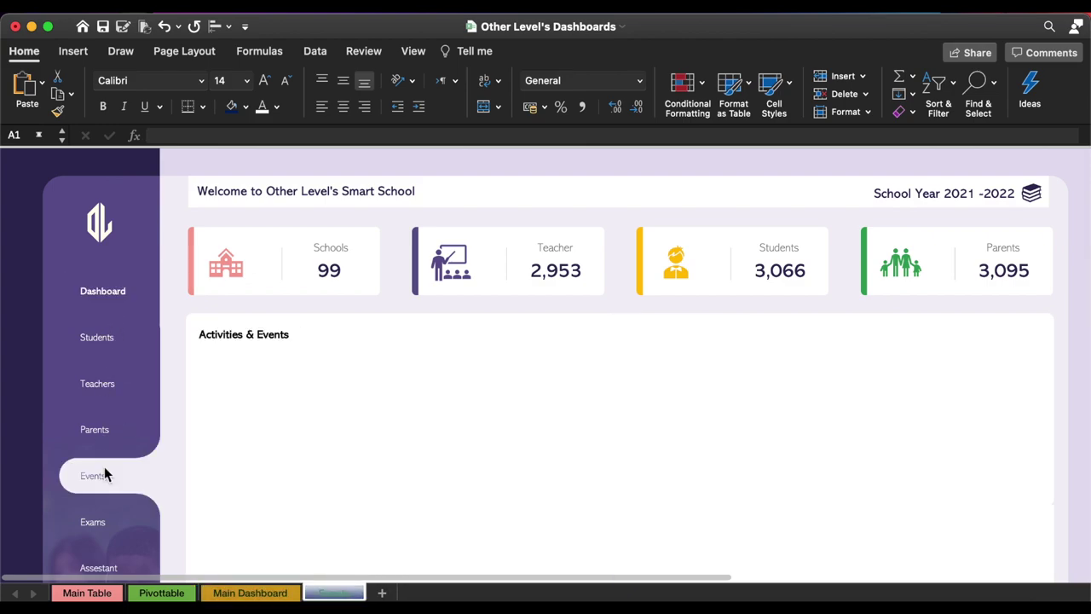
click(119, 299)
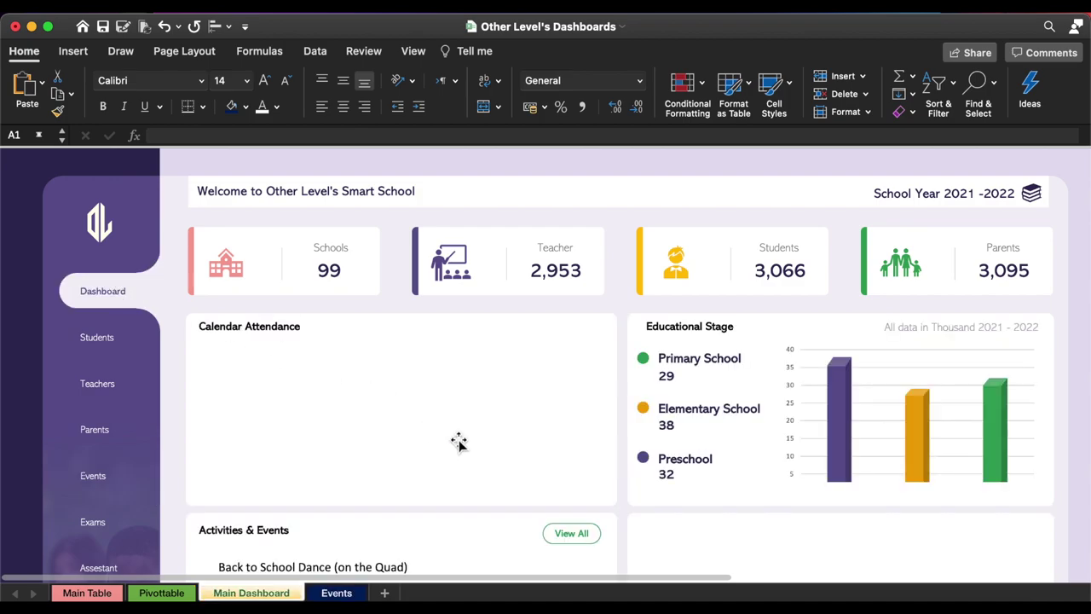
- Hyperlink the View All shape in the Activities & Events card to the Events sheet
click(569, 532)
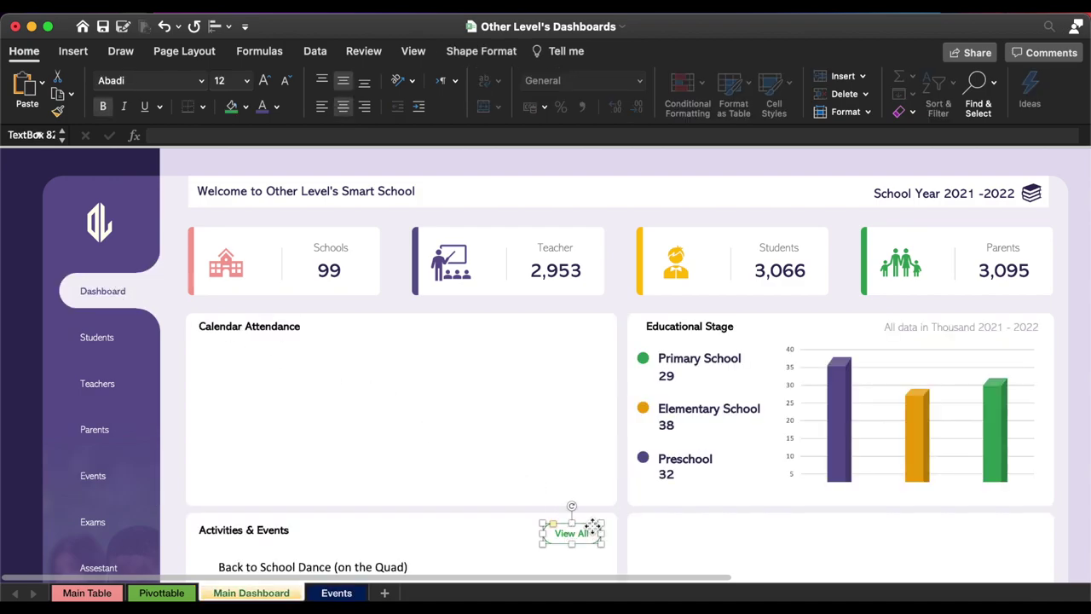
right_click(595, 532)
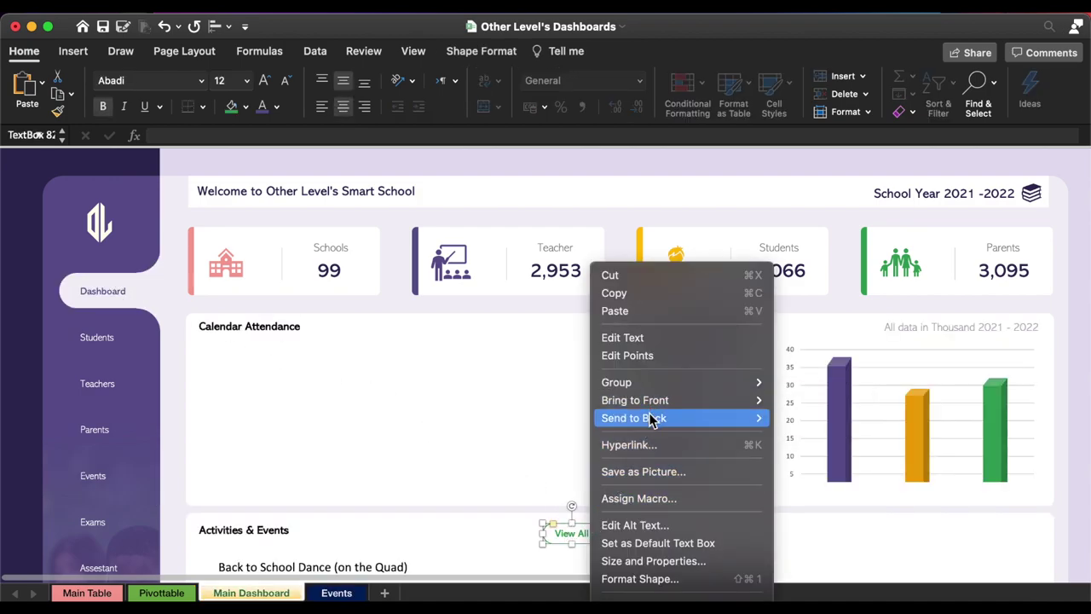
click(647, 450)
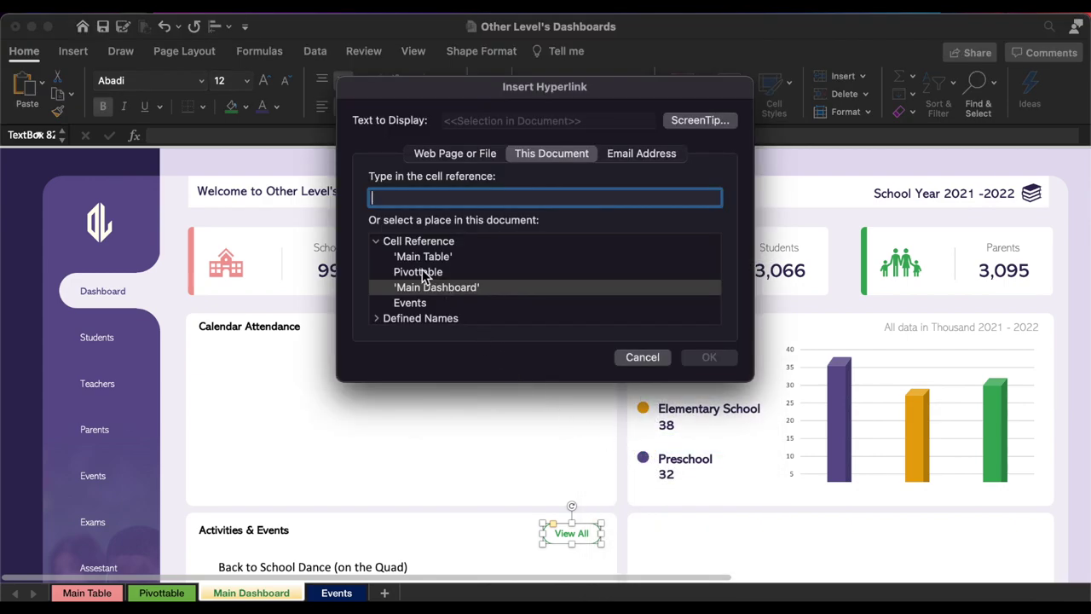
click(415, 306)
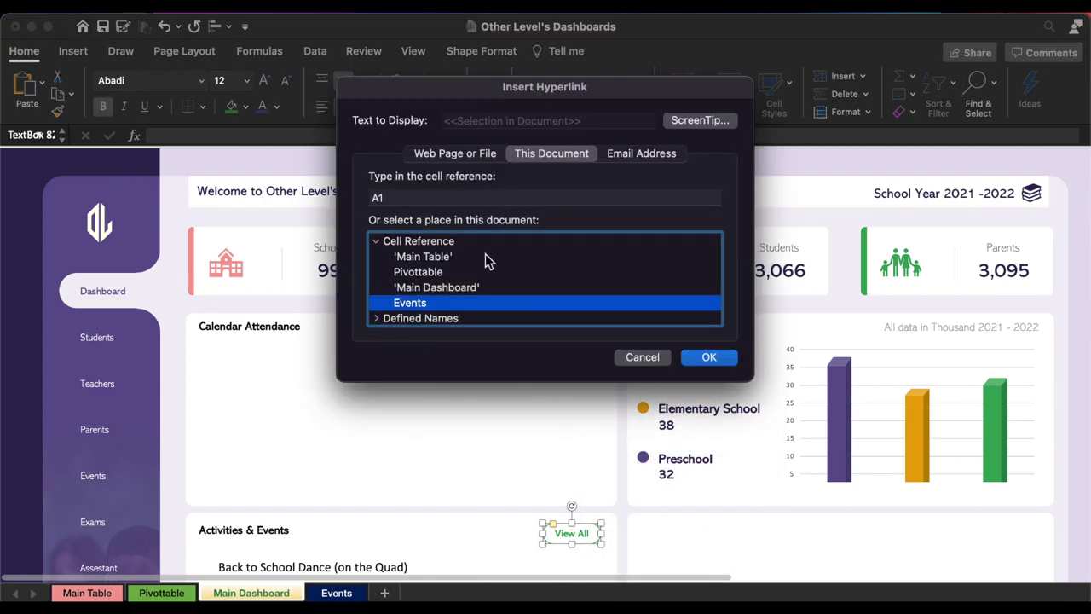
click(704, 361)
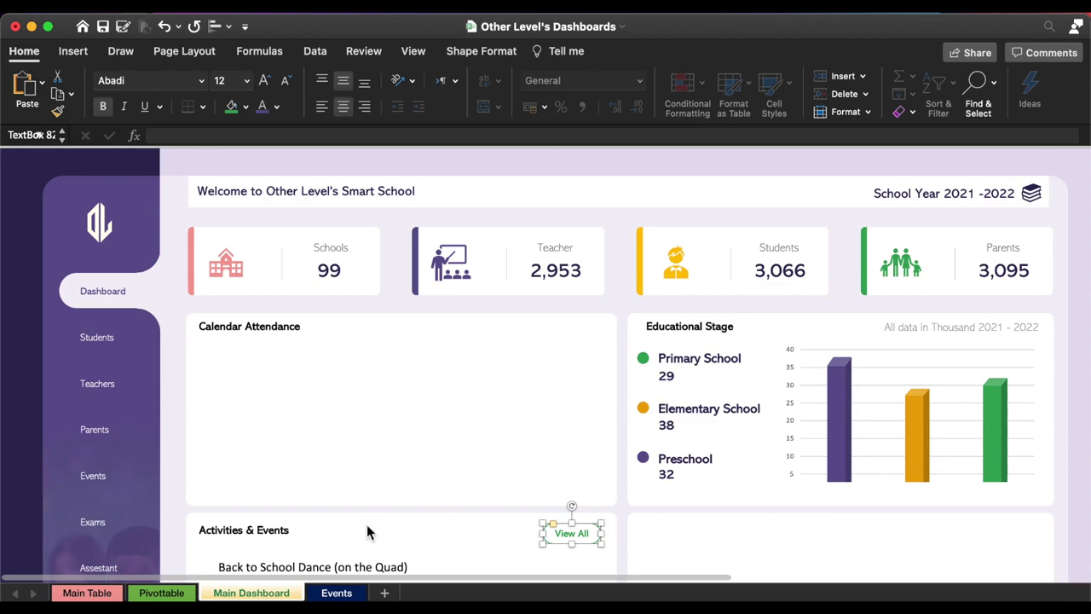
- Test the View All link, returning to Main Dashboard once and reopening Events
click(452, 532)
click(571, 534)
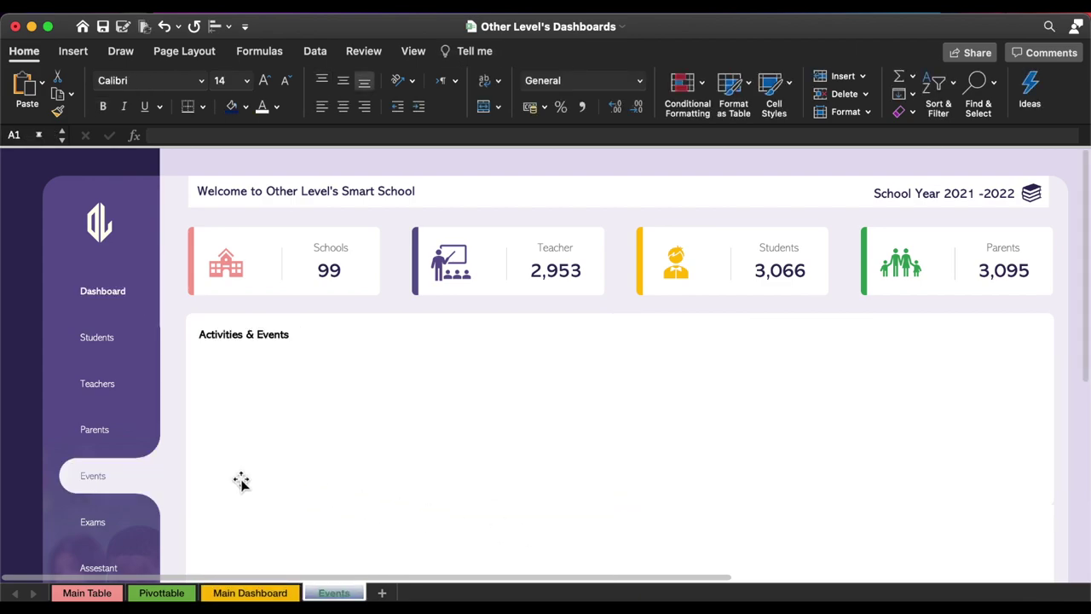
click(104, 294)
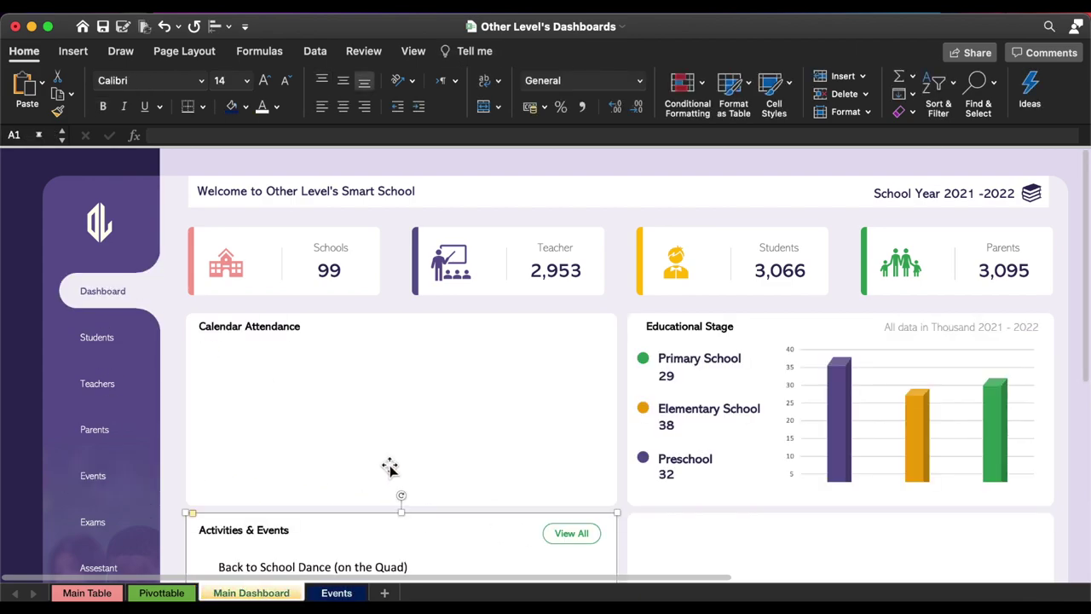
click(561, 537)
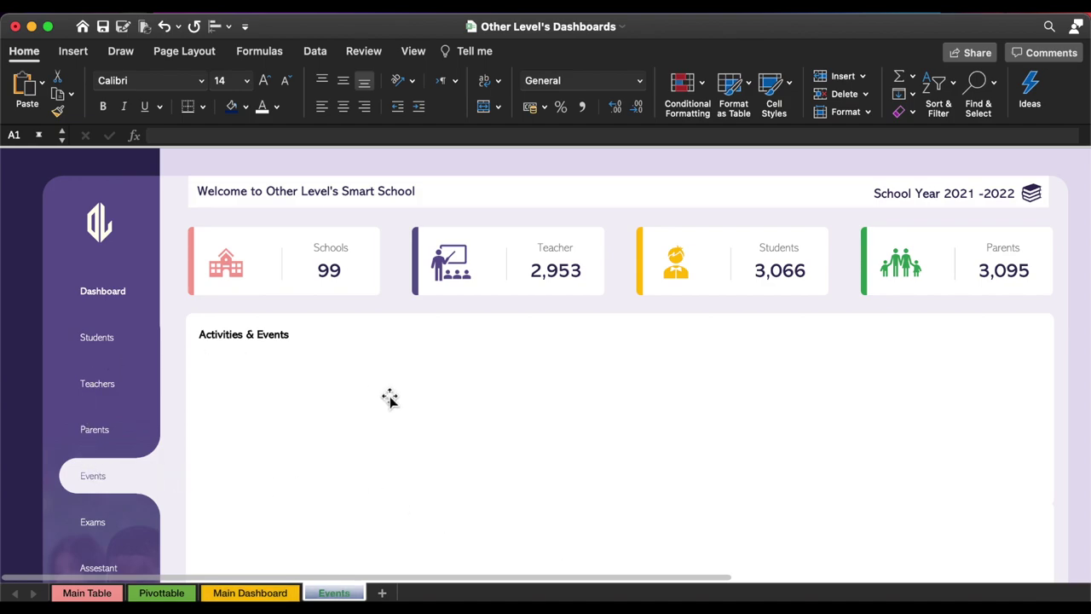
- Set the Dashboard side-menu label's font to Abadi Extra Light
scroll(390, 399, down, 1)
scroll(390, 399, down, 4)
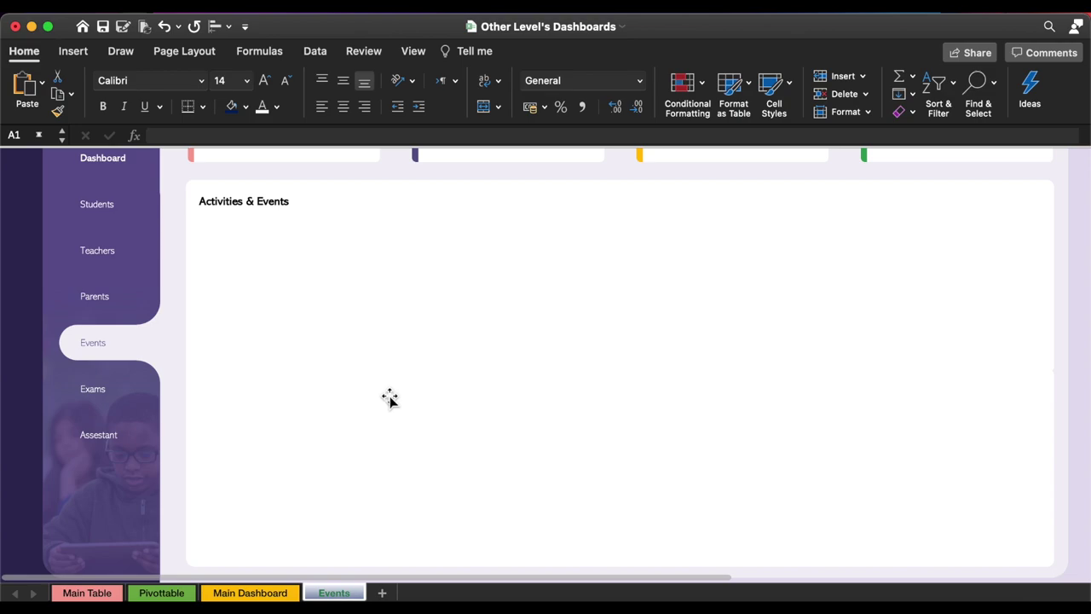
click(90, 340)
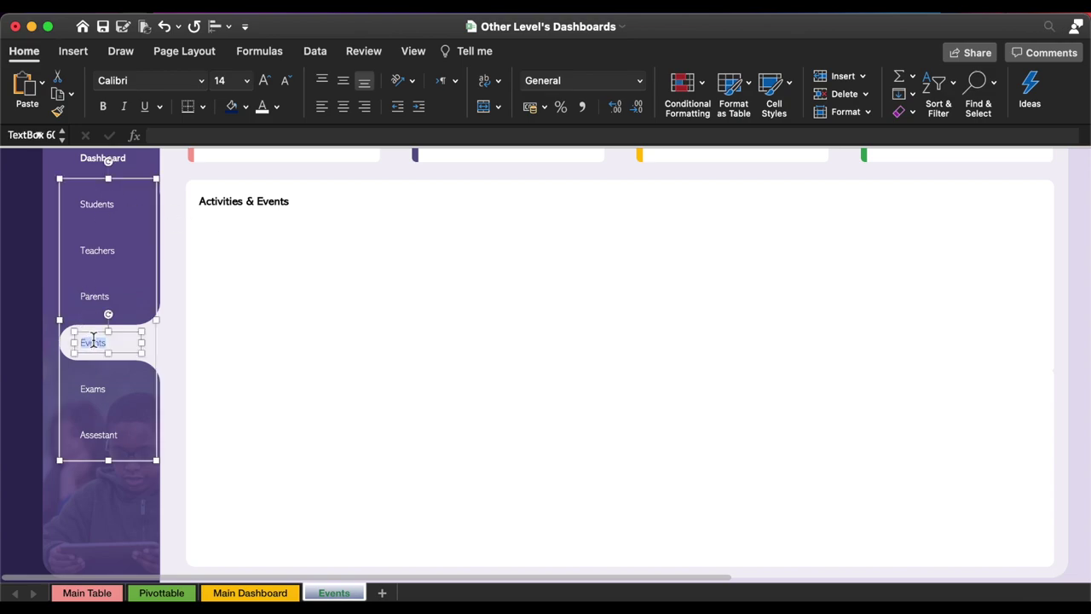
click(116, 160)
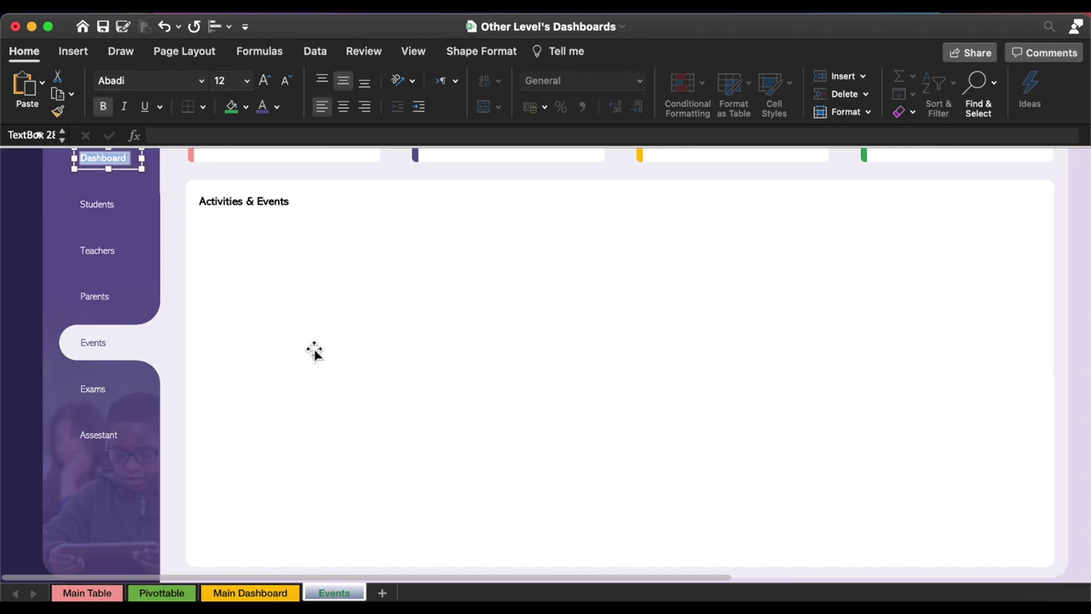
click(202, 81)
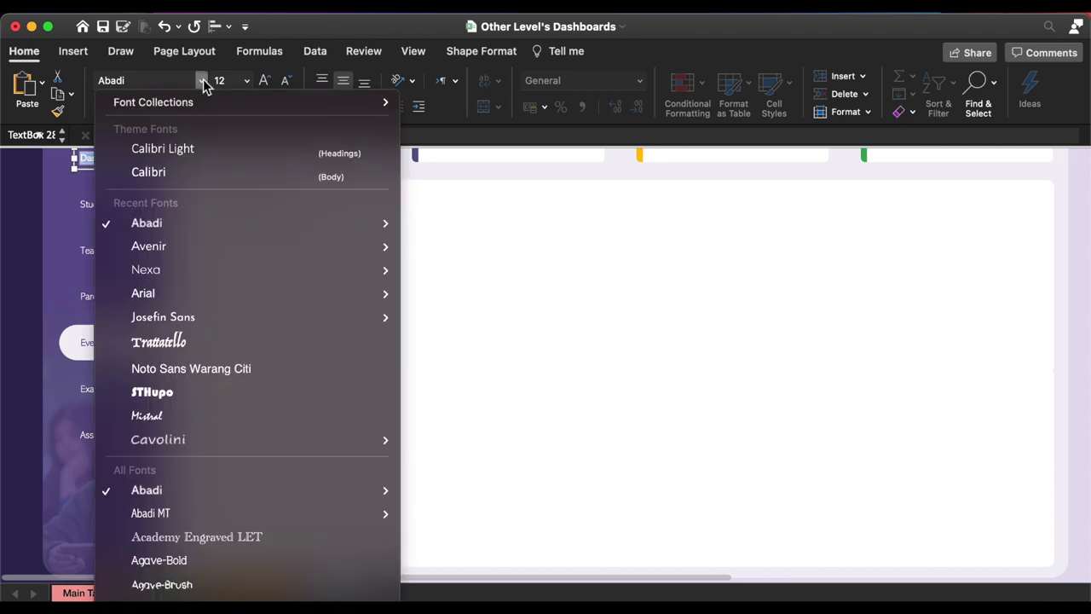
mouse_move(247, 223)
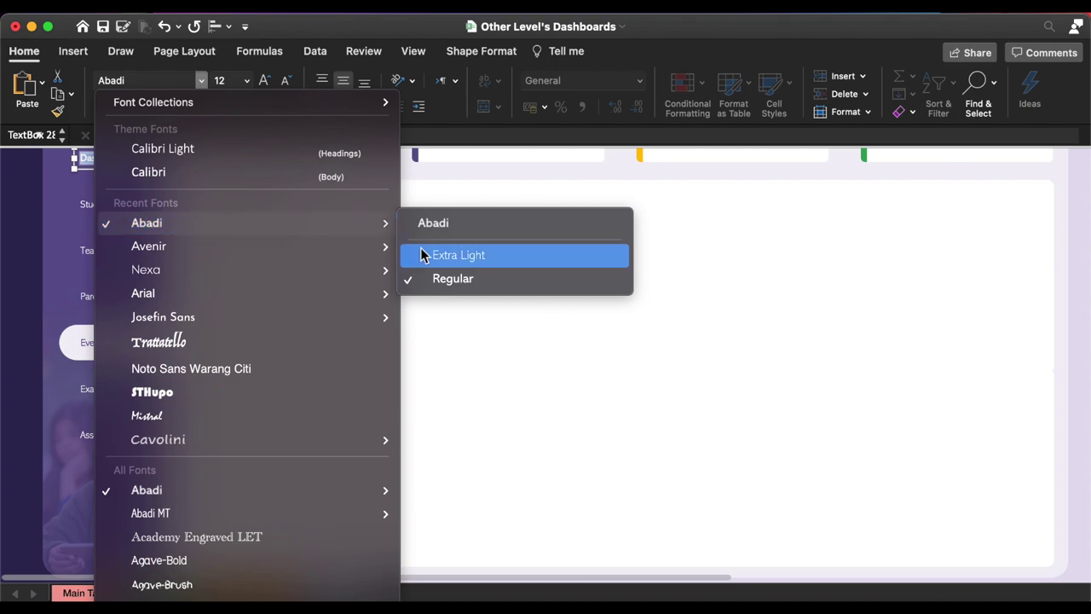
click(431, 255)
click(439, 295)
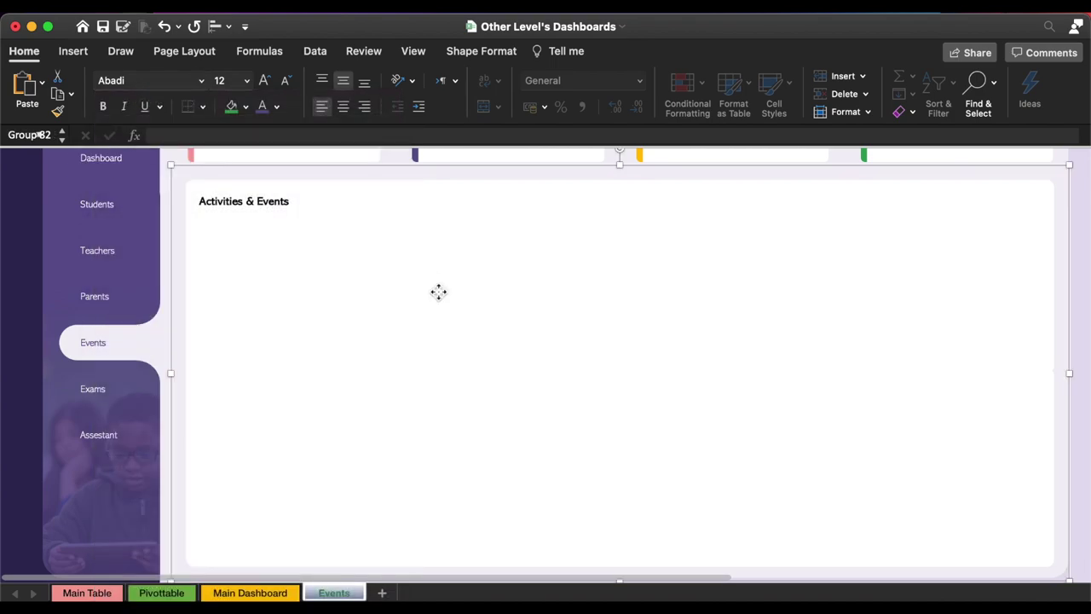
- Set the Events label to Abadi Regular and drag the event descriptions into the Activities & Events card
double_click(99, 344)
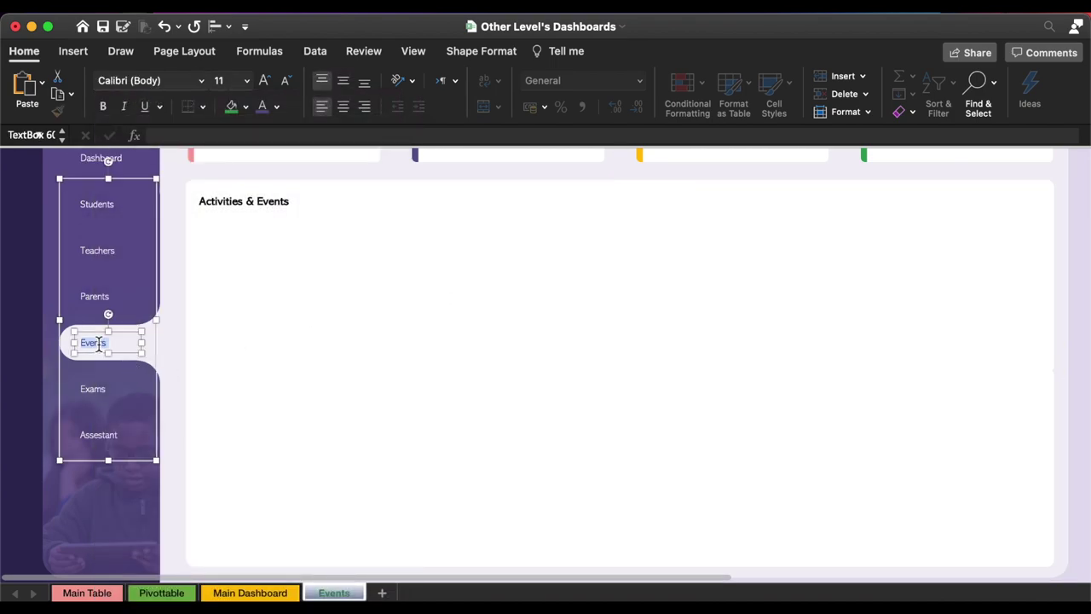
click(202, 81)
mouse_move(147, 222)
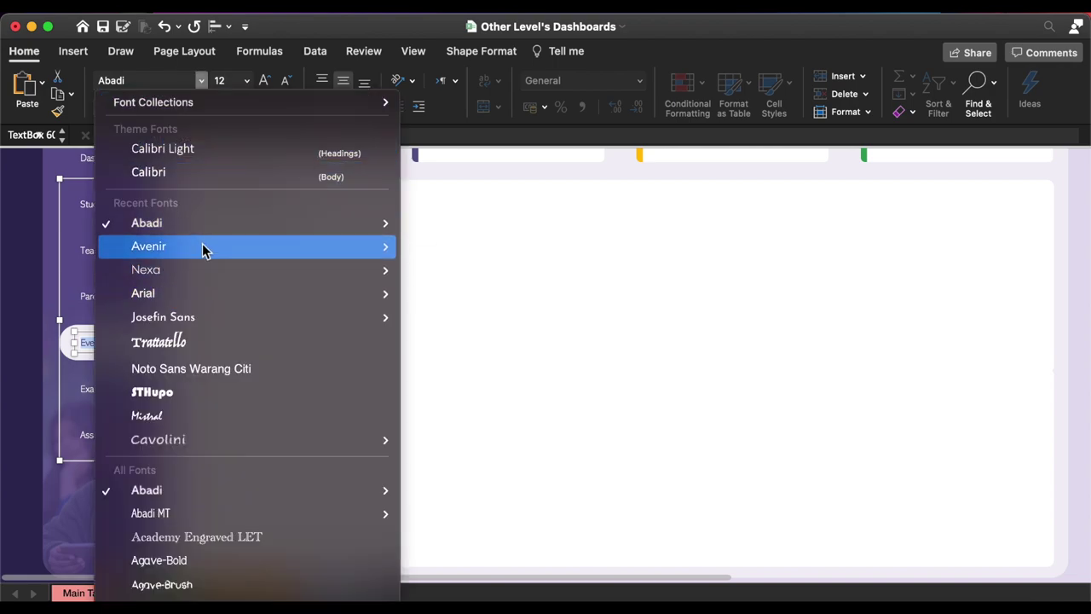
click(509, 279)
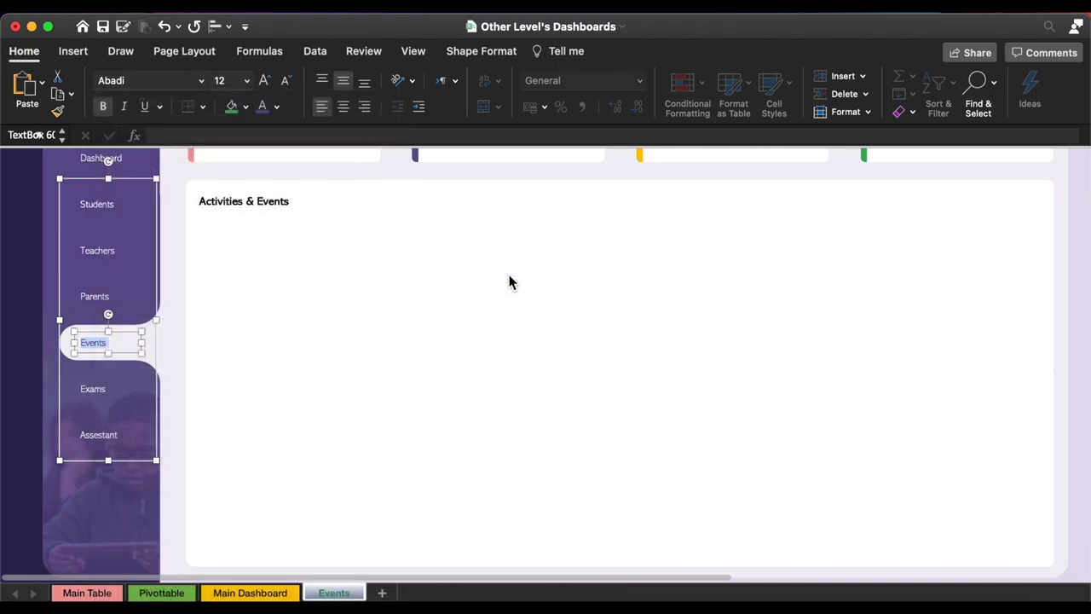
mouse_move(489, 278)
mouse_down()
mouse_move(184, 220)
mouse_move(533, 365)
mouse_up()
- Turn off the formula bar under View > Show and collapse the ribbon
scroll(534, 365, down, 5)
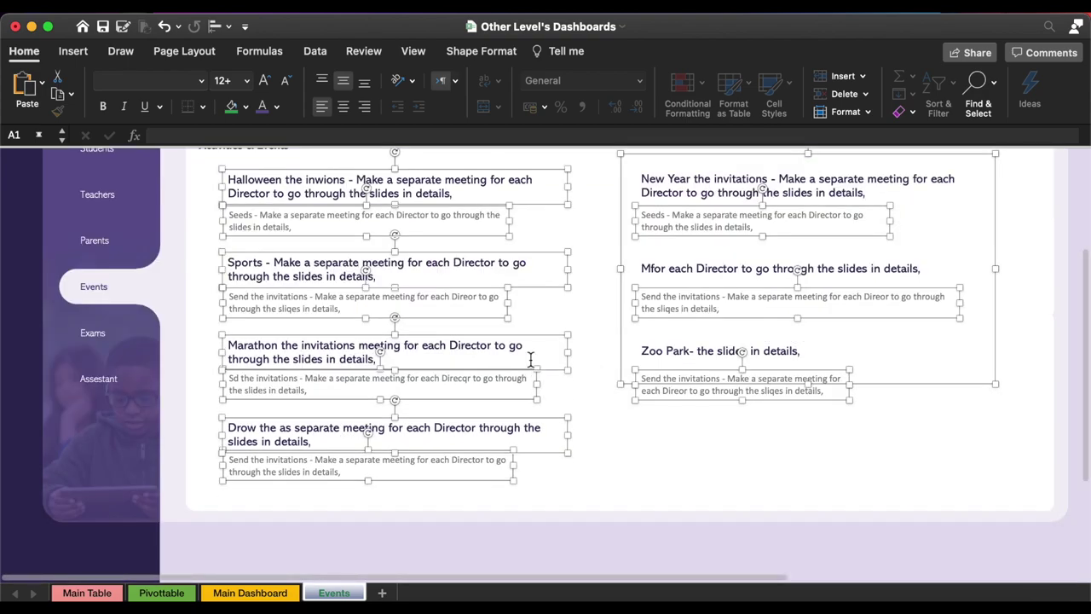
scroll(530, 359, up, 5)
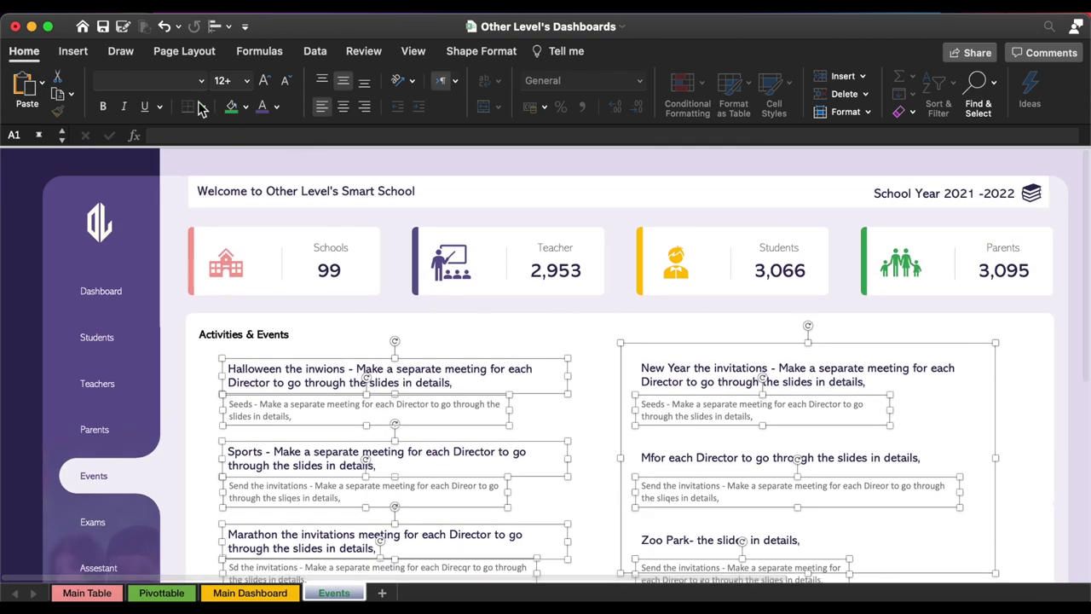
click(414, 53)
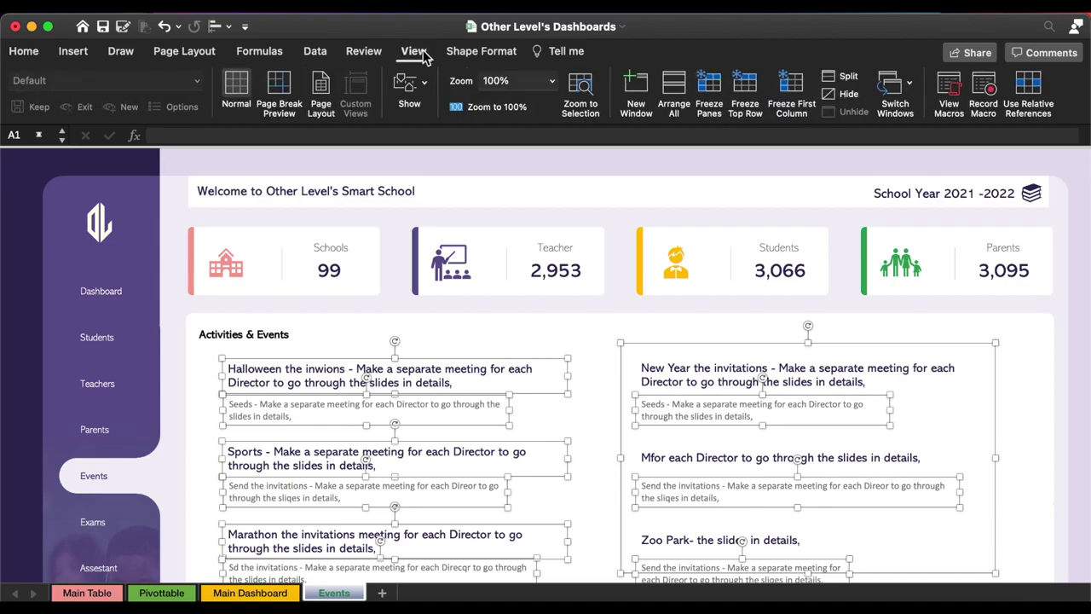
click(407, 90)
click(433, 136)
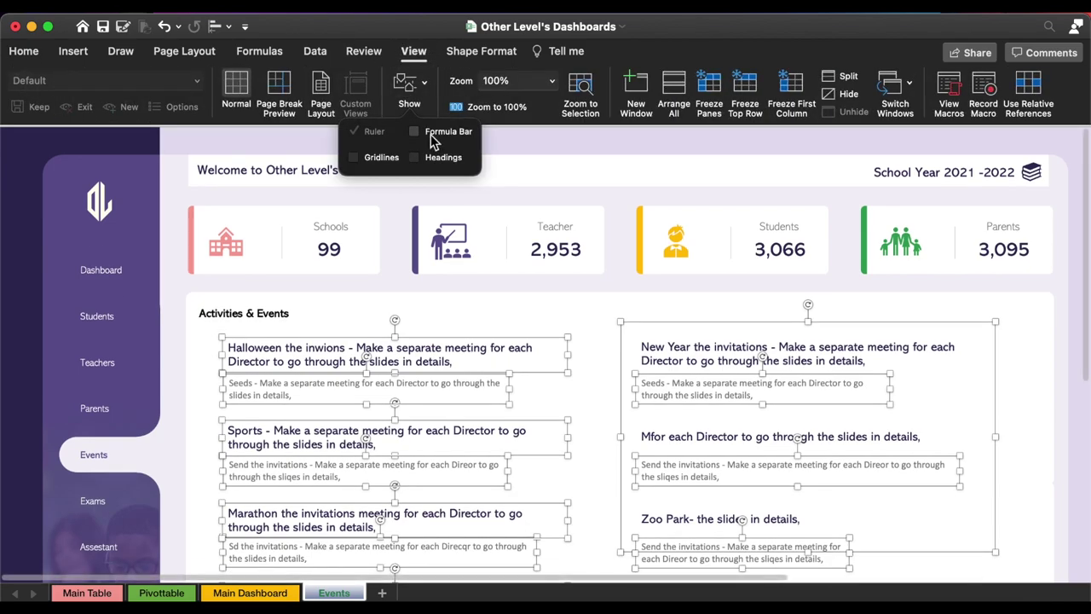
click(414, 53)
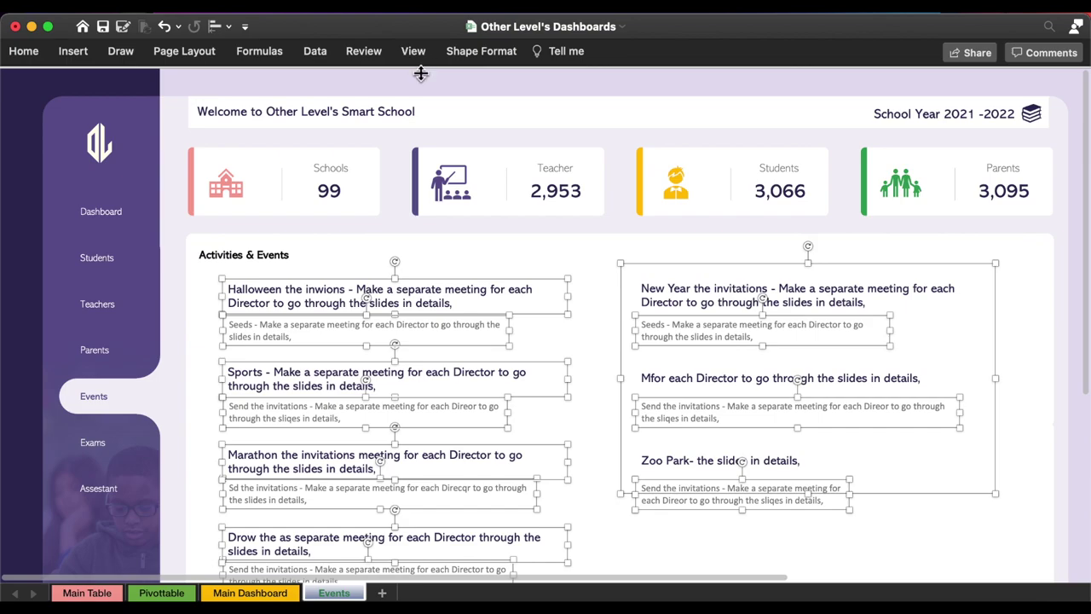
click(597, 280)
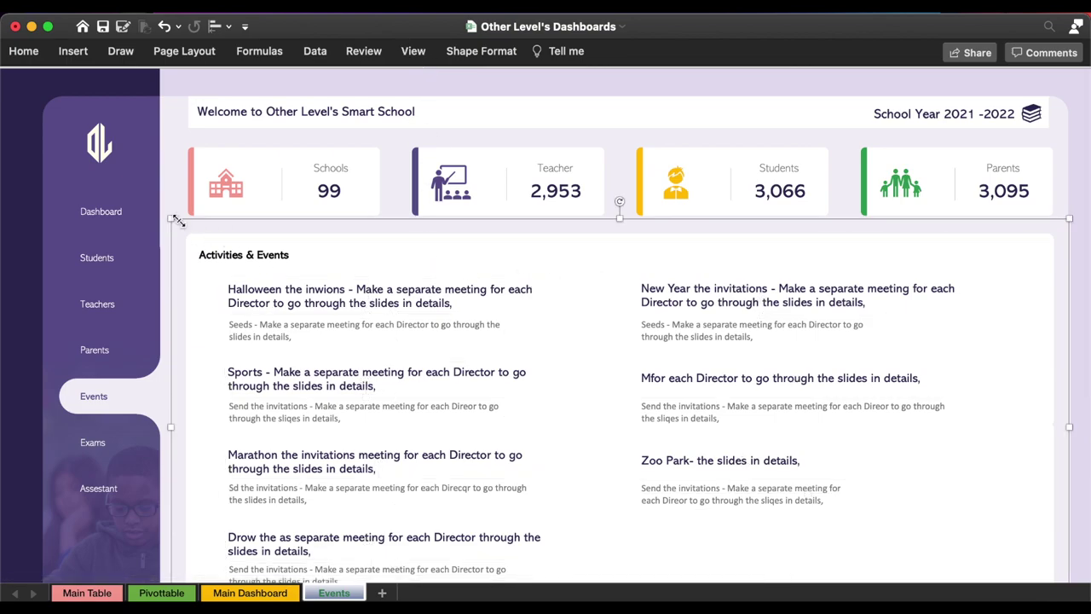
- Test the Dashboard and Events sidebar links twice, ending on the Events sheet
click(119, 213)
click(97, 400)
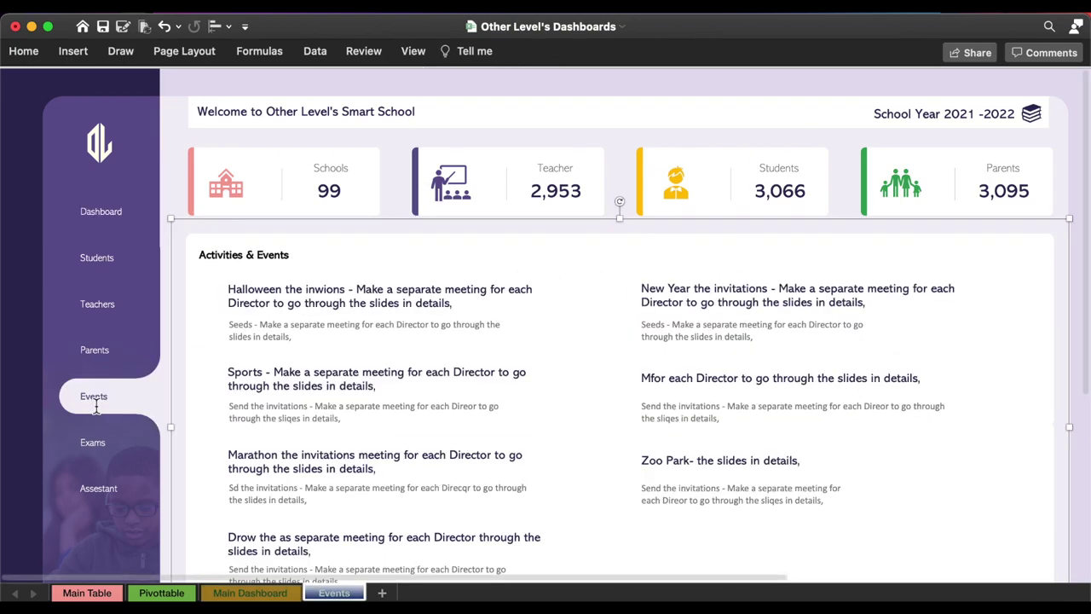
click(122, 213)
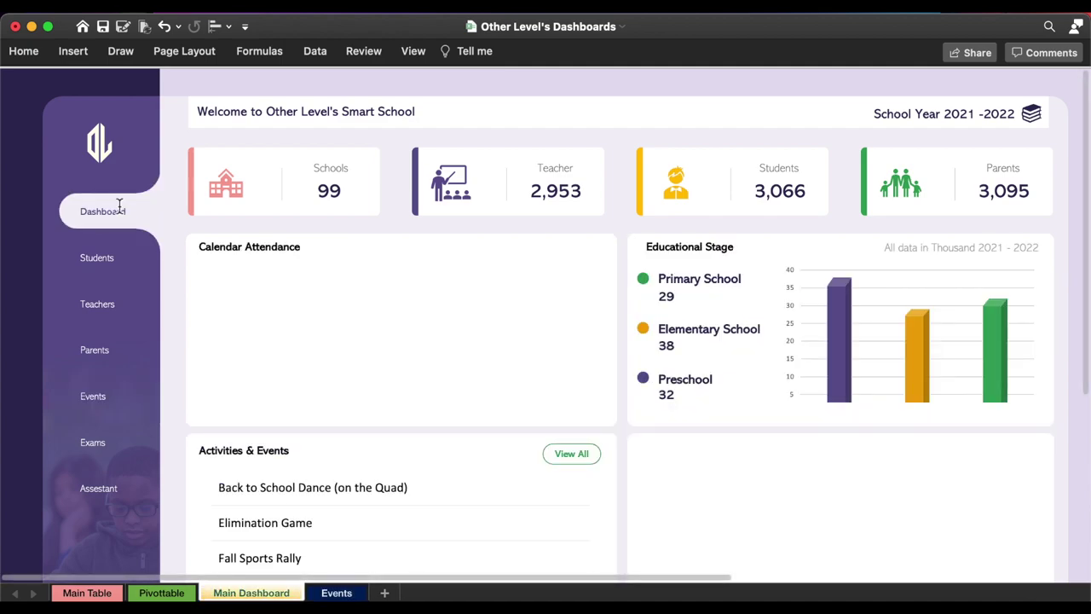
click(102, 398)
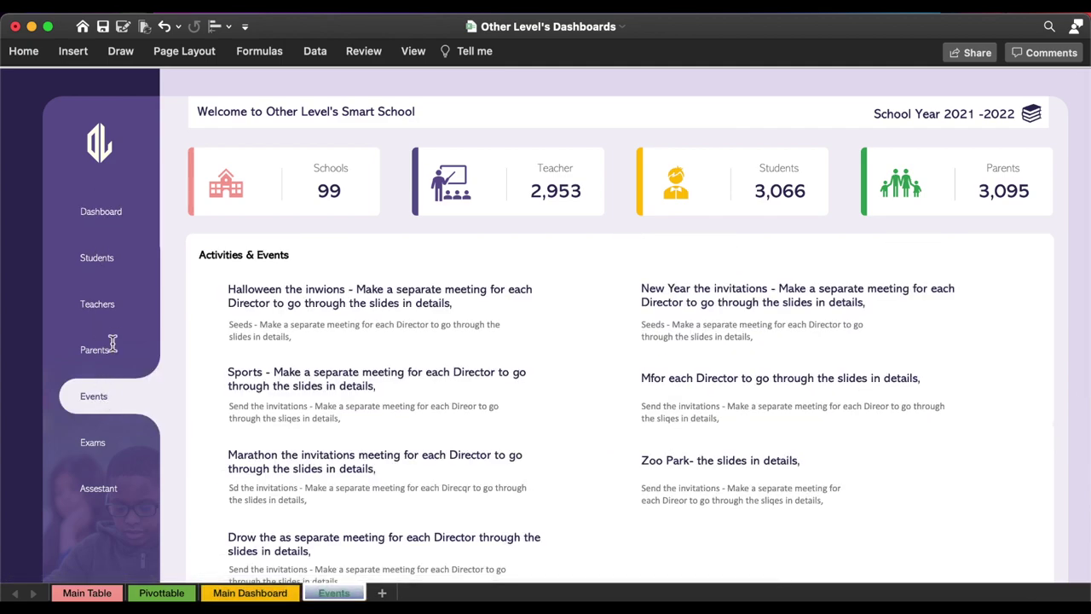
- Bring the ribbon back and switch to the Home tab while selecting event text boxes
click(295, 301)
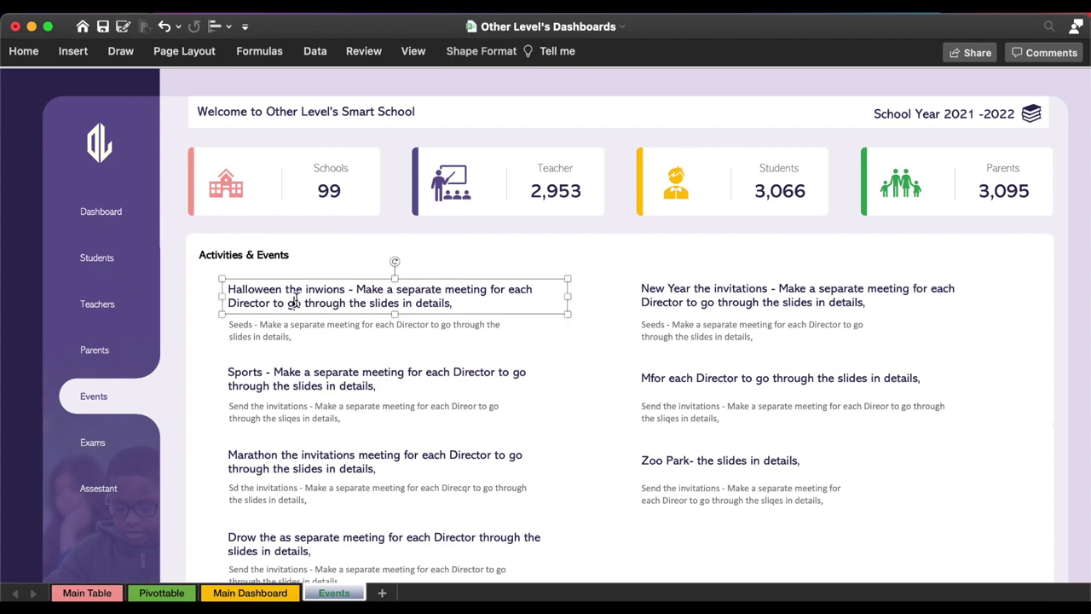
click(84, 54)
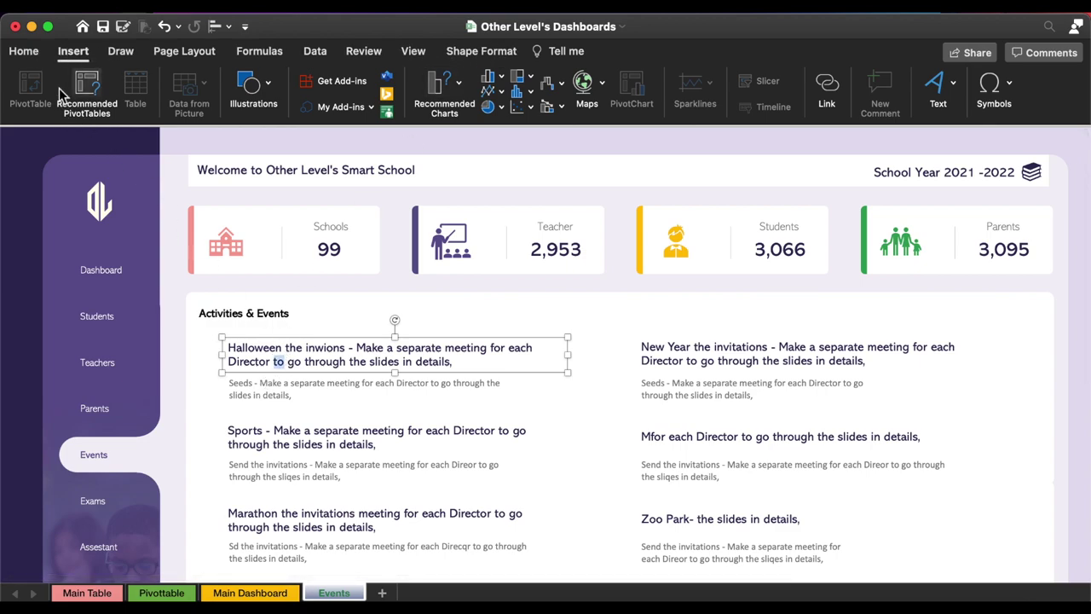
click(24, 53)
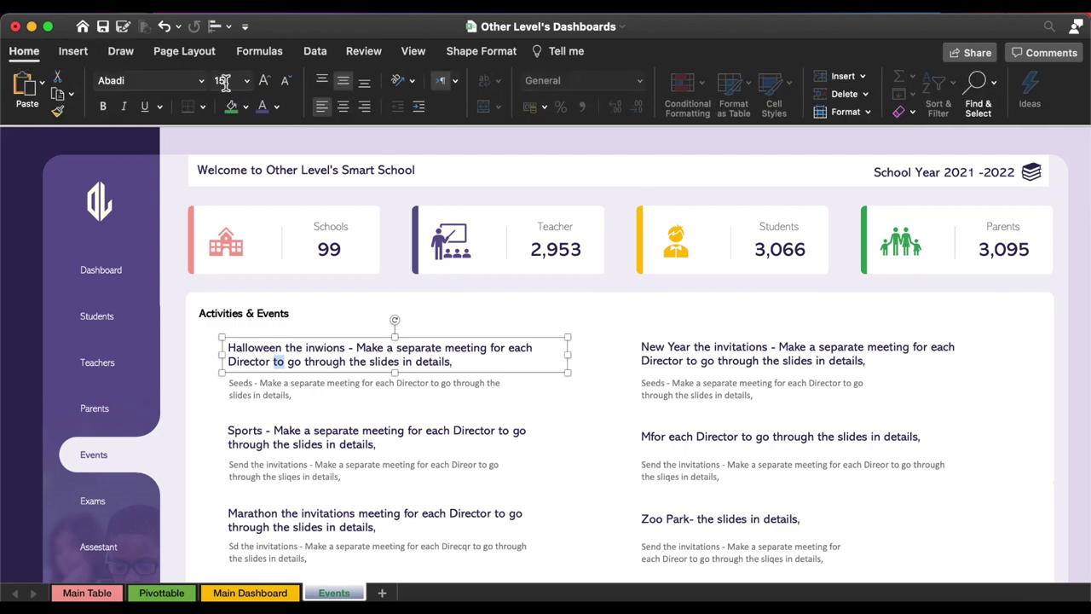
click(275, 390)
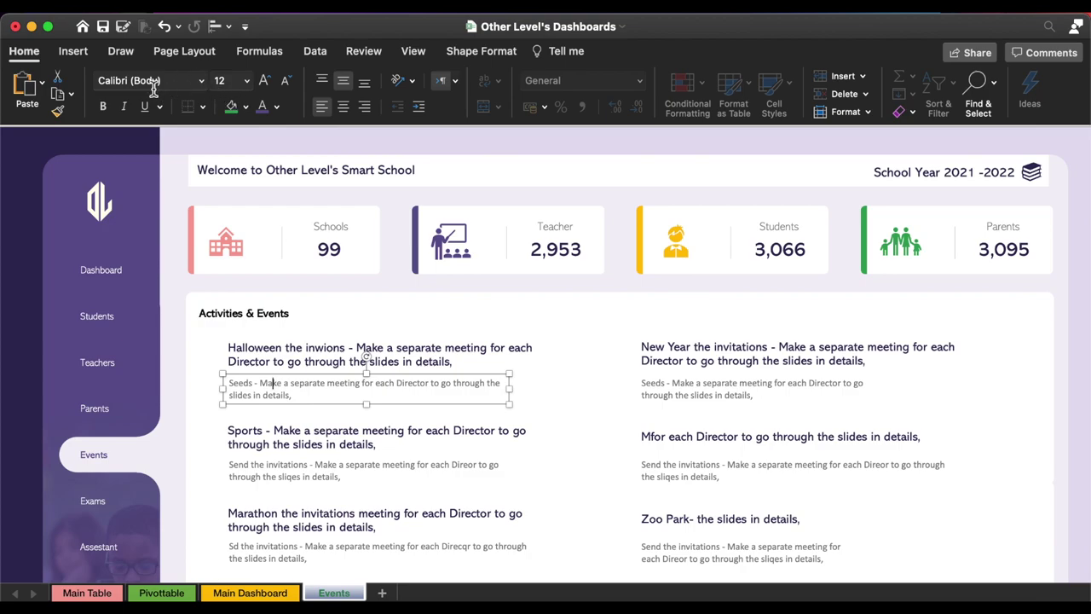
- Recheck the Dashboard and Events links once more
click(111, 281)
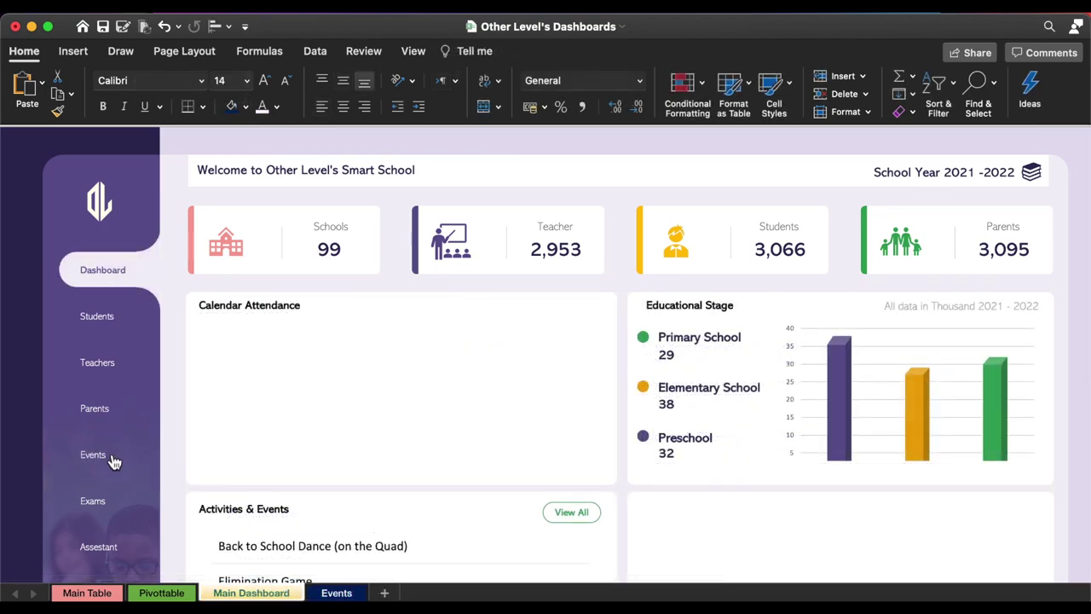
click(110, 455)
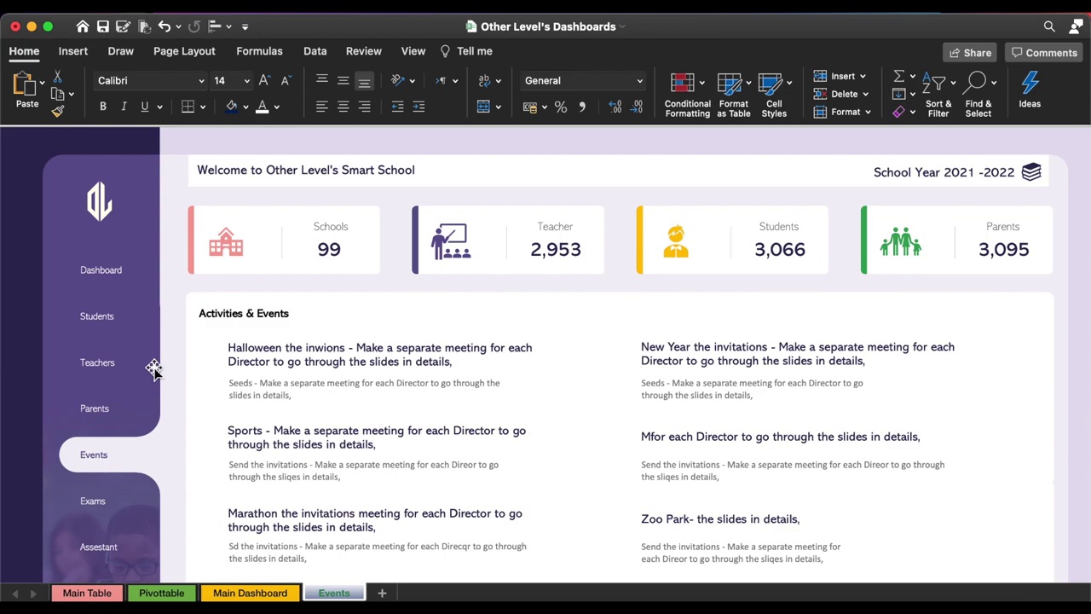
click(100, 282)
- Copy the Events sheet to the end of the workbook as Events (2)
right_click(331, 597)
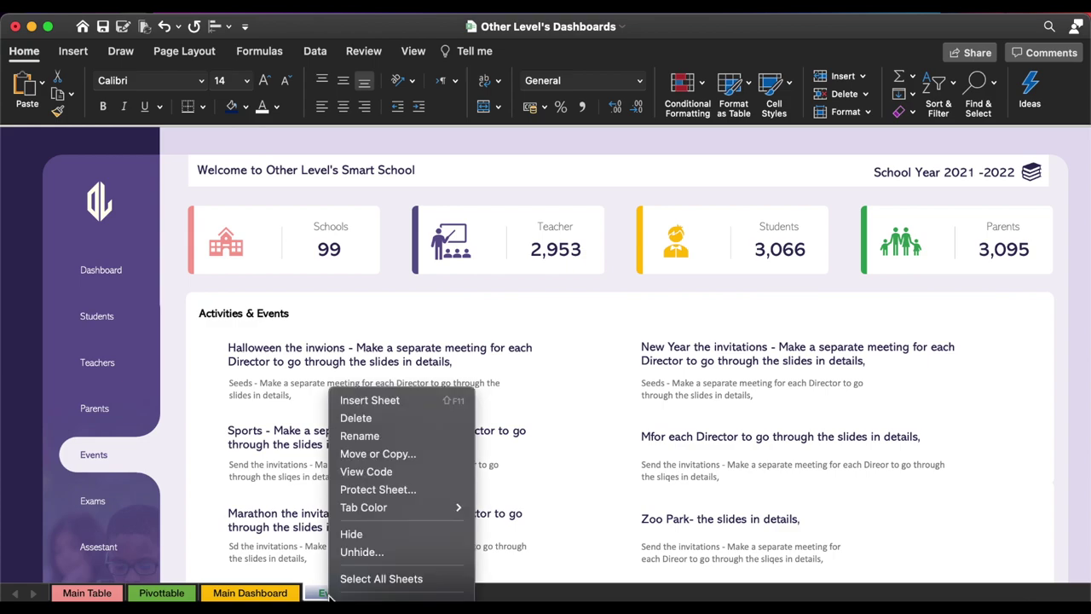
click(378, 454)
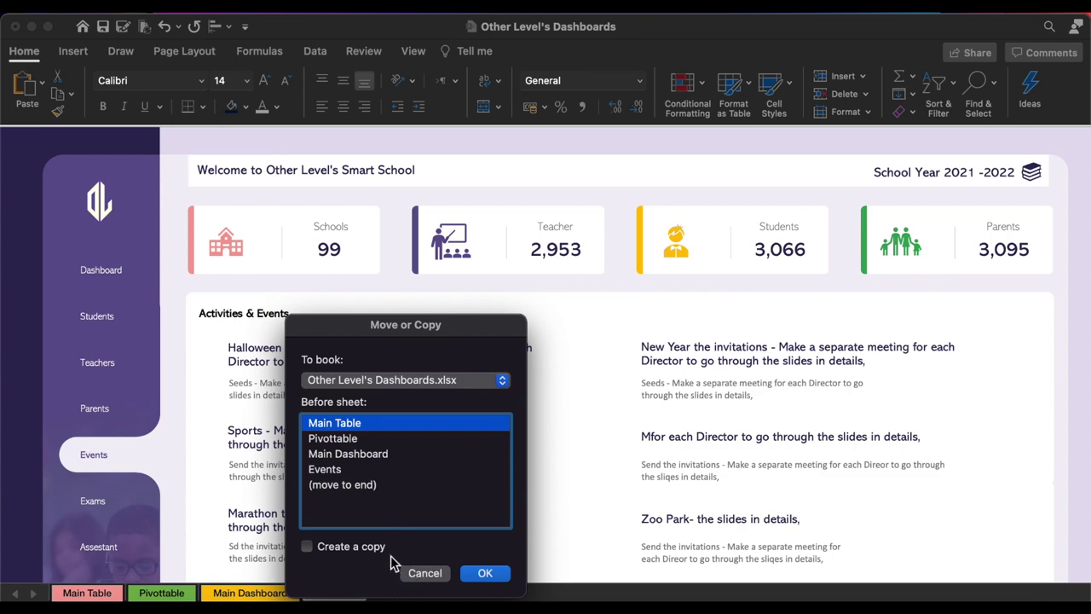
click(340, 486)
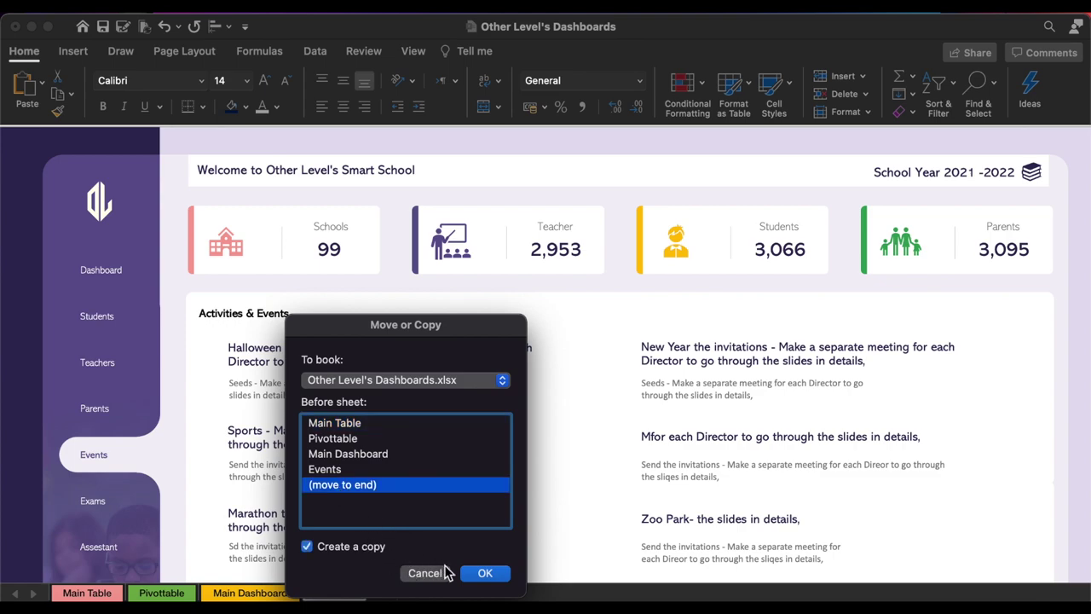
click(486, 573)
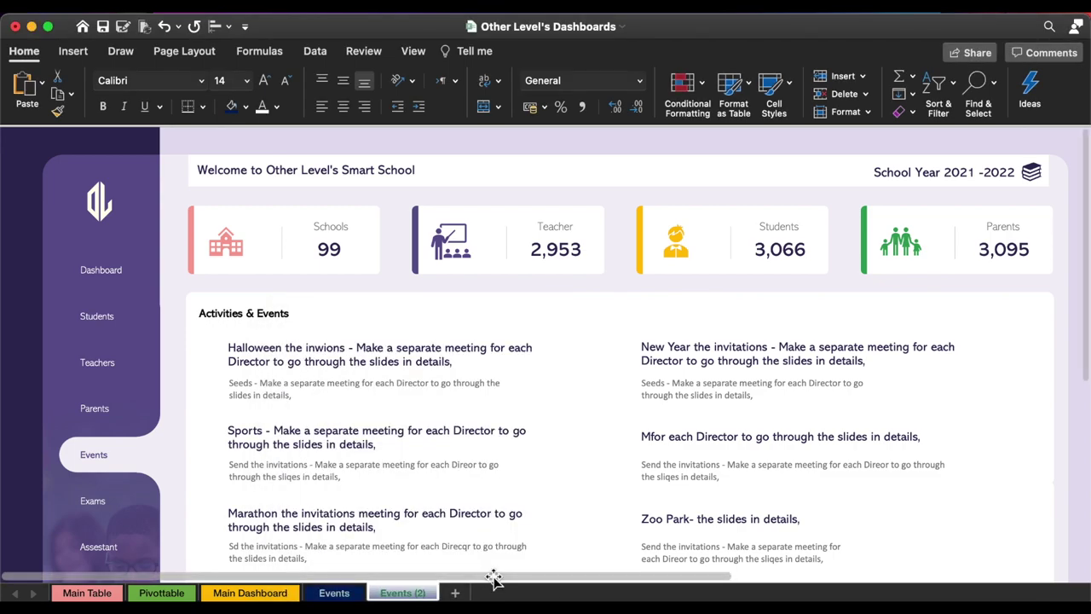
- Rename the Events (2) sheet to Teacher
right_click(389, 597)
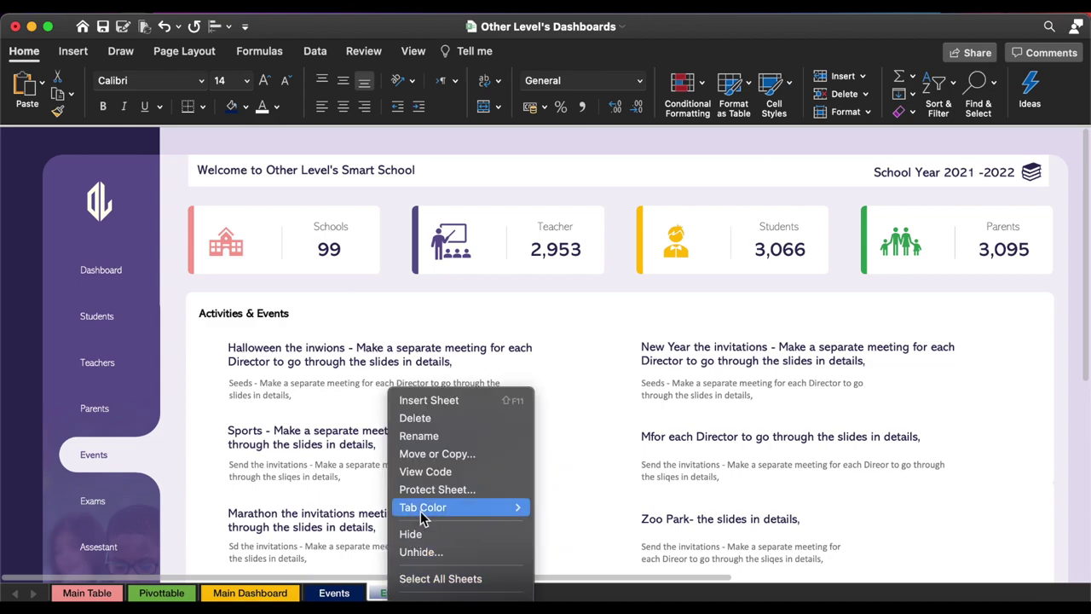
click(434, 439)
text(Teache)
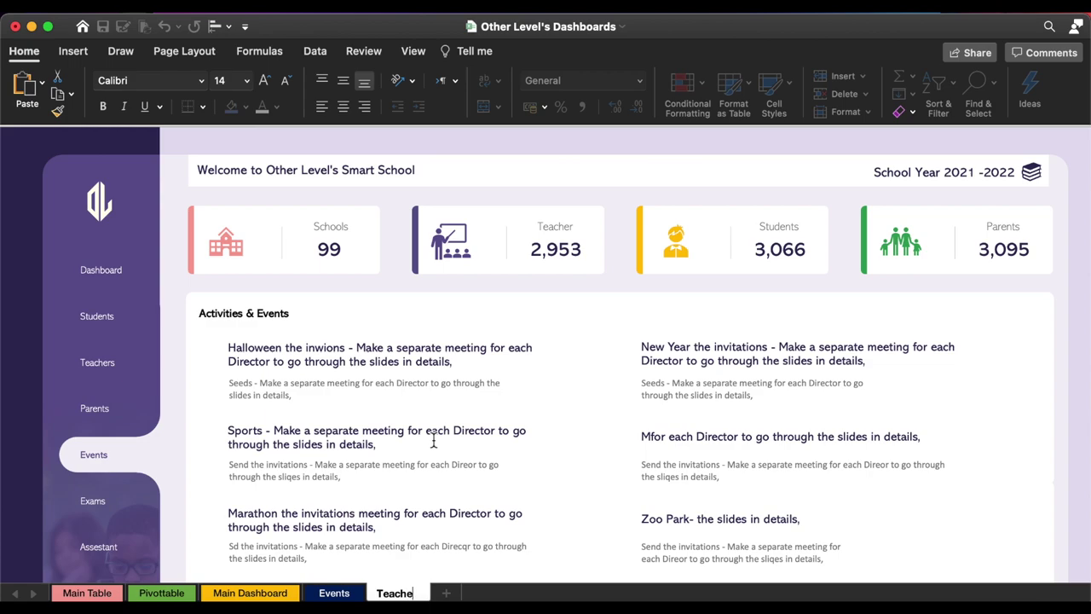
text(r)
key(Return)
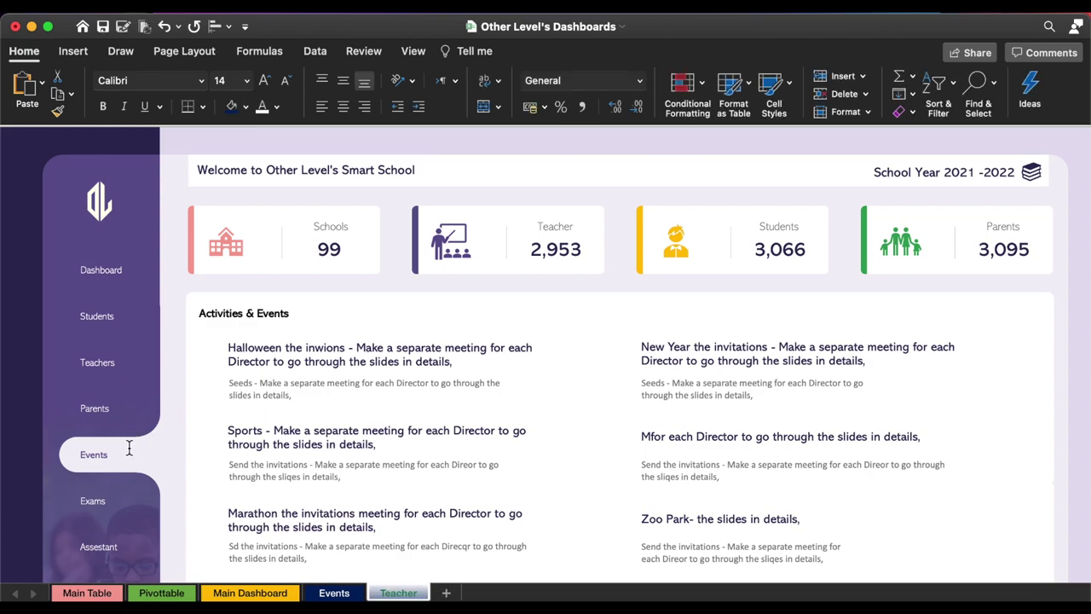
- Mark Teachers as the current menu item by restyling it and moving the white bulge behind it
click(96, 459)
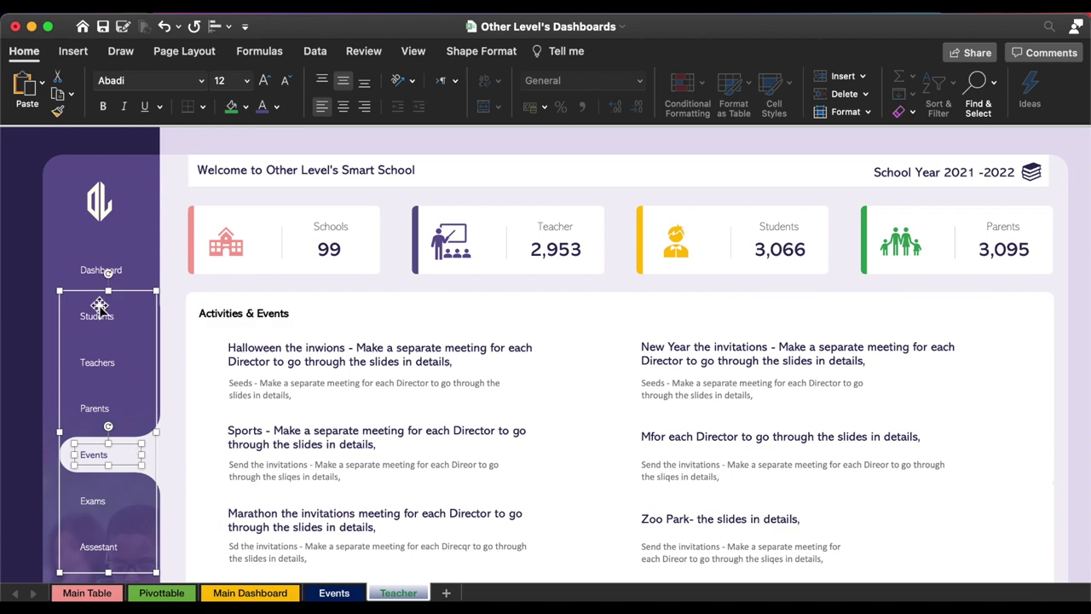
click(107, 365)
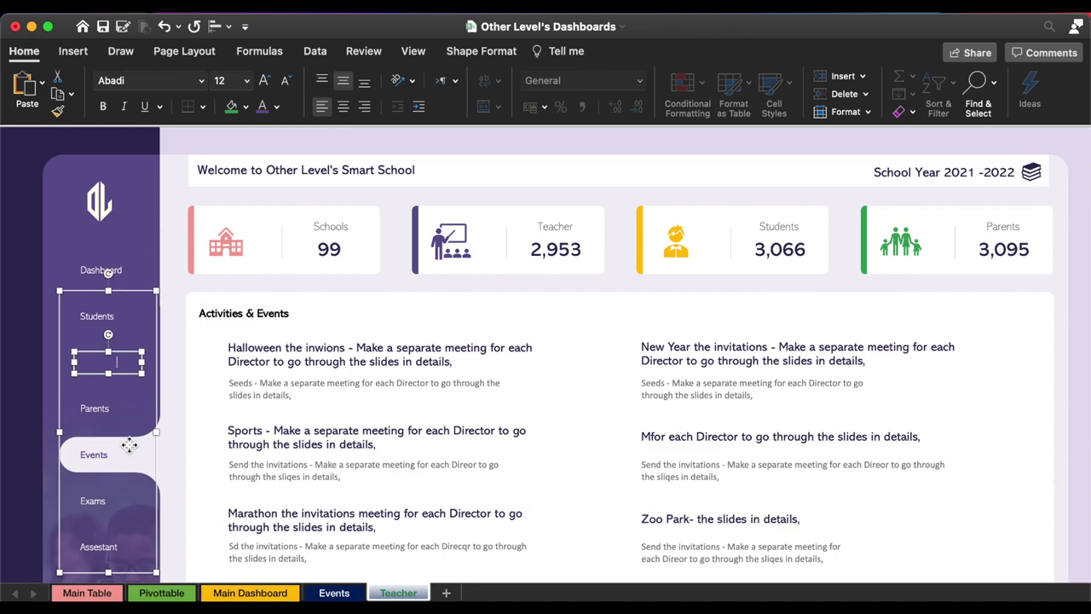
click(132, 448)
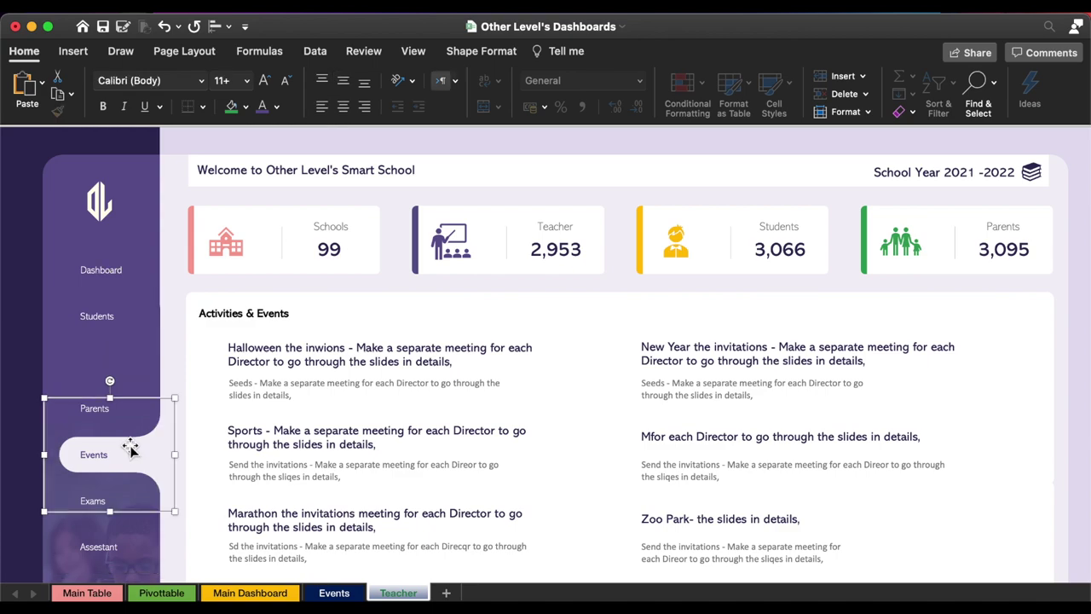
key(Up)
key(Up)
key(Up)
key(Up)
key(Up)
key(Up)
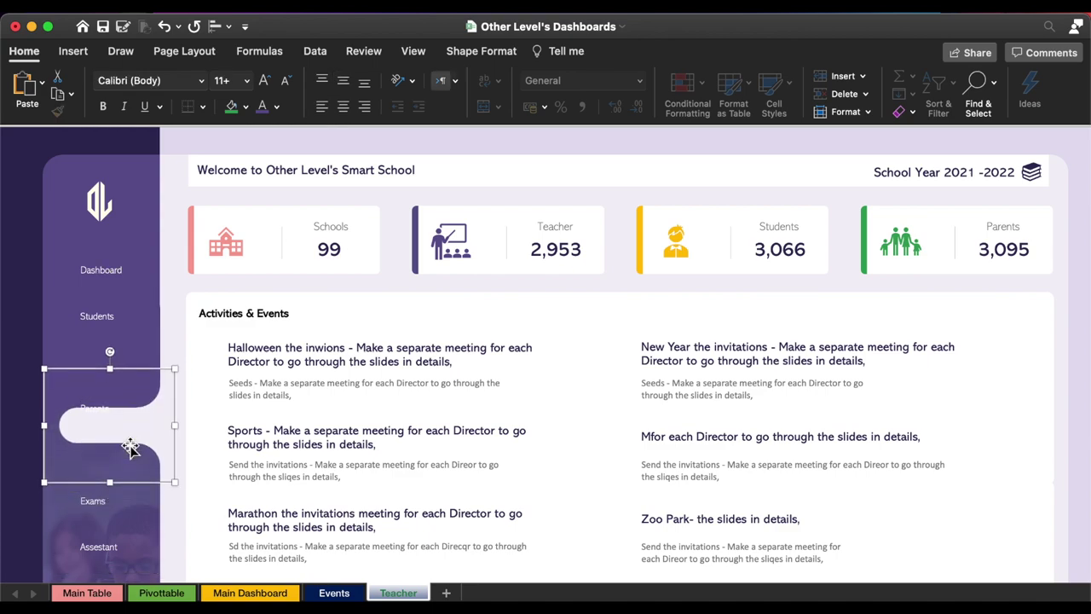
key(Up)
key(Up)
key(Up)
key(Up)
key(Up)
key(Up)
key(Up)
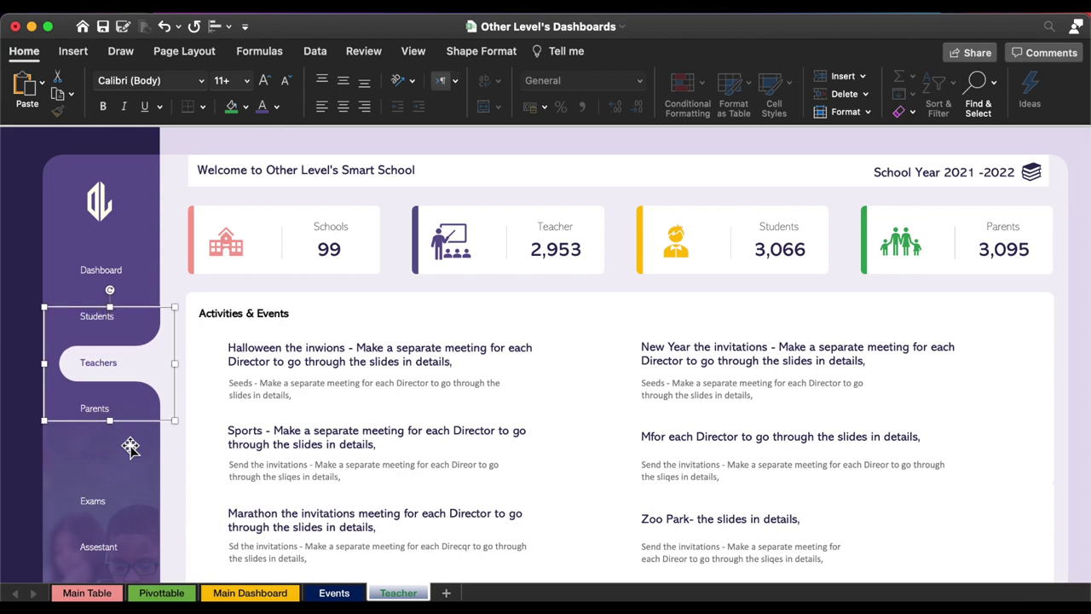
key(Up)
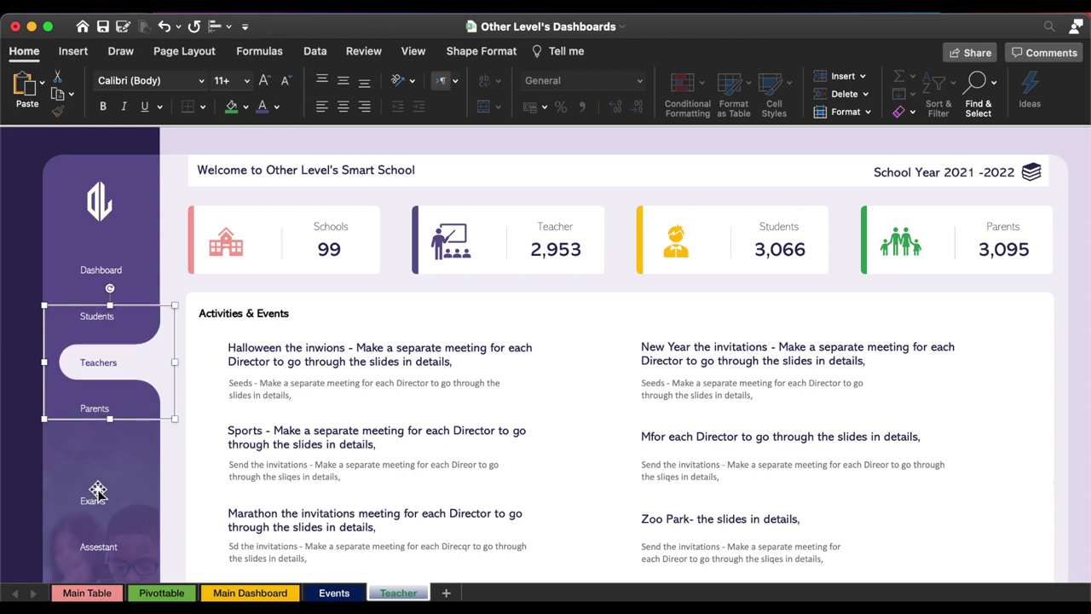
- Copy the Exams label's formatting onto the new Events label with Format Painter
click(104, 501)
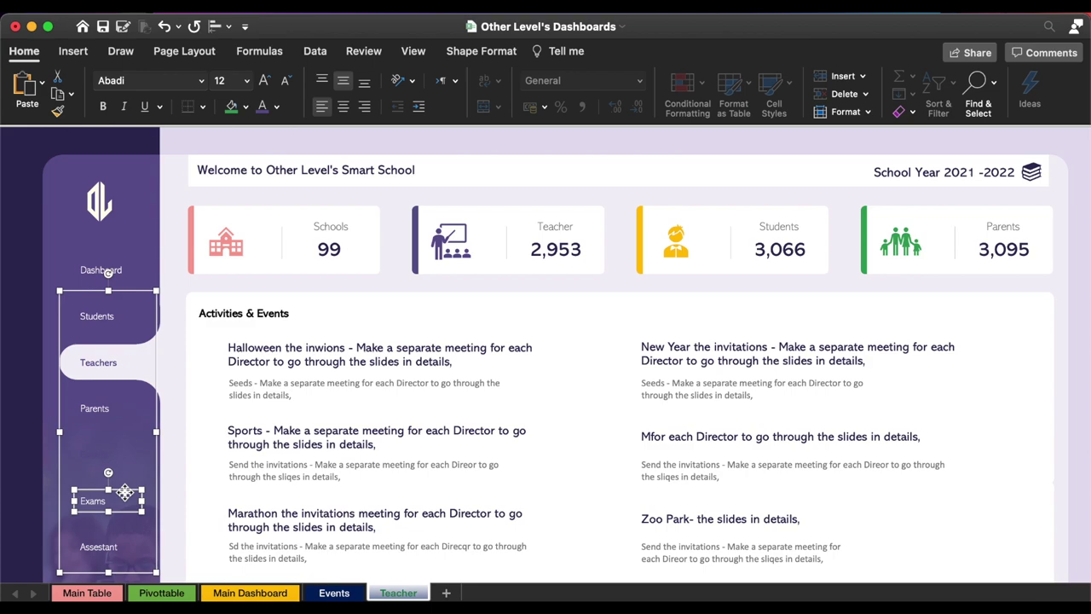
click(57, 111)
click(100, 460)
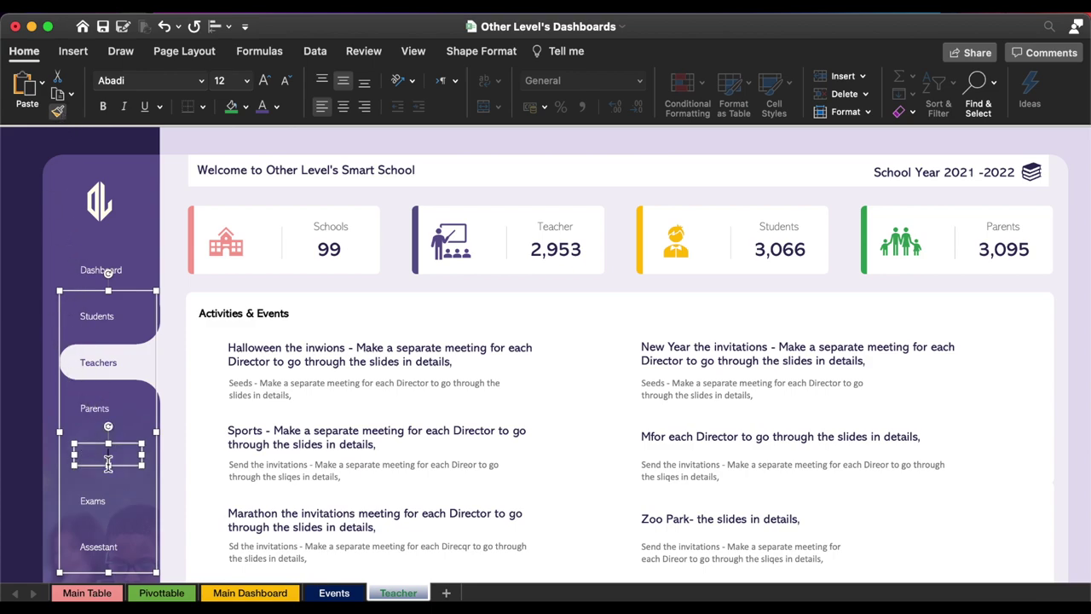
click(267, 460)
click(356, 346)
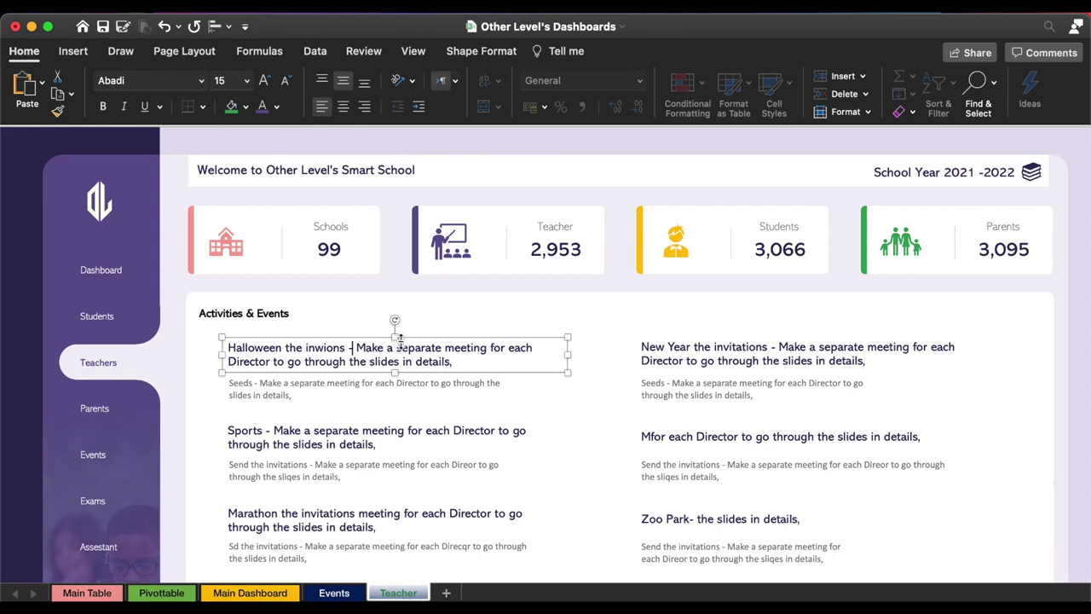
- Select all the event text boxes in the card, including the Drow entries, and delete them
shift+click(344, 385)
shift+click(340, 432)
shift+click(320, 533)
shift+click(649, 460)
shift+click(670, 431)
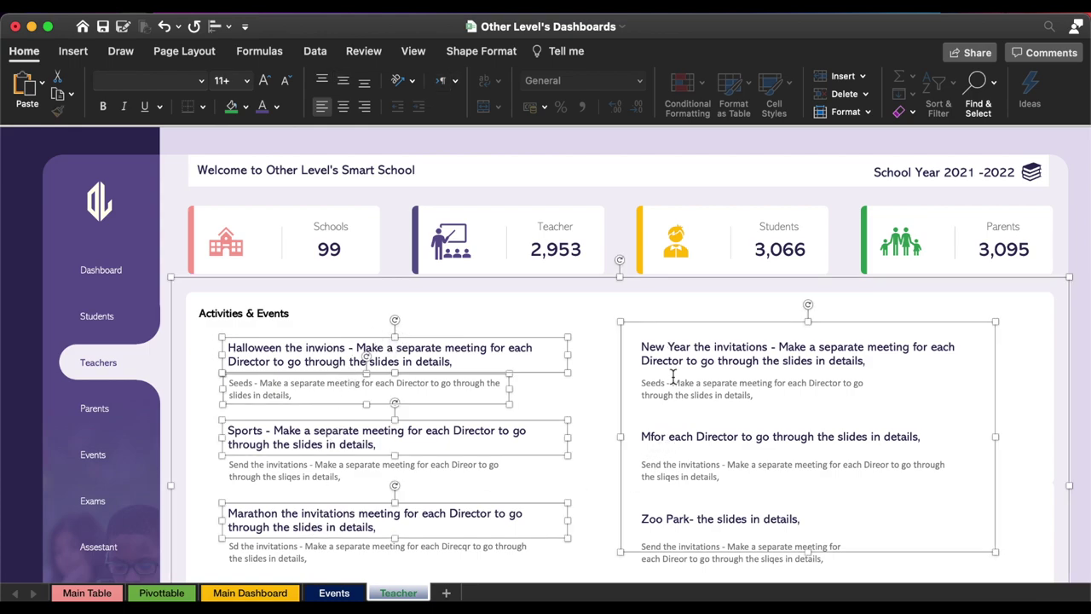
shift+click(670, 467)
shift+click(673, 389)
shift+click(595, 317)
shift+click(665, 558)
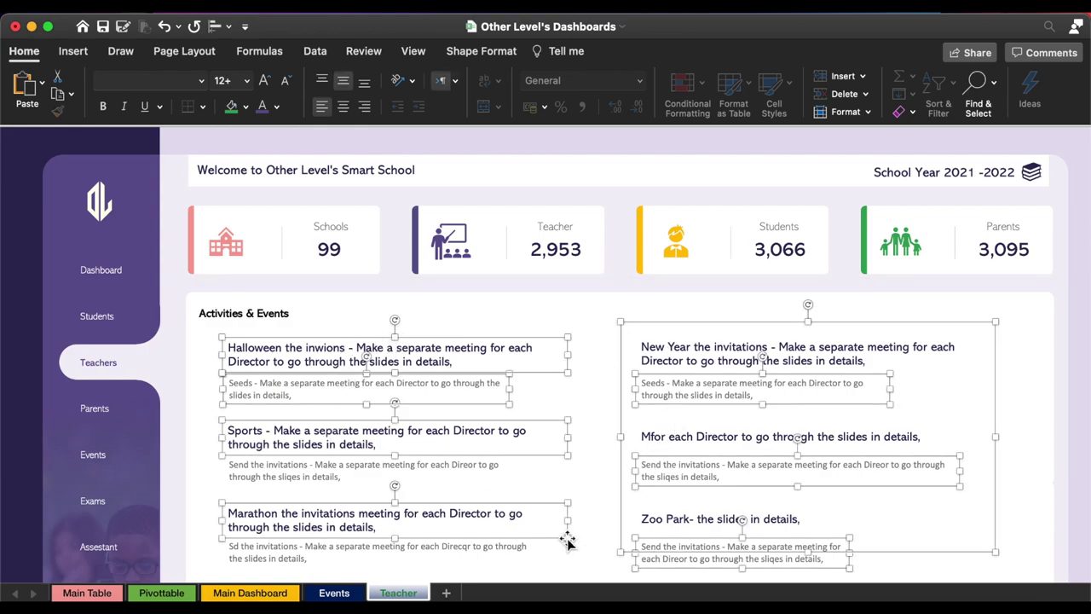
scroll(568, 542, down, 3)
shift+click(281, 465)
shift+click(283, 498)
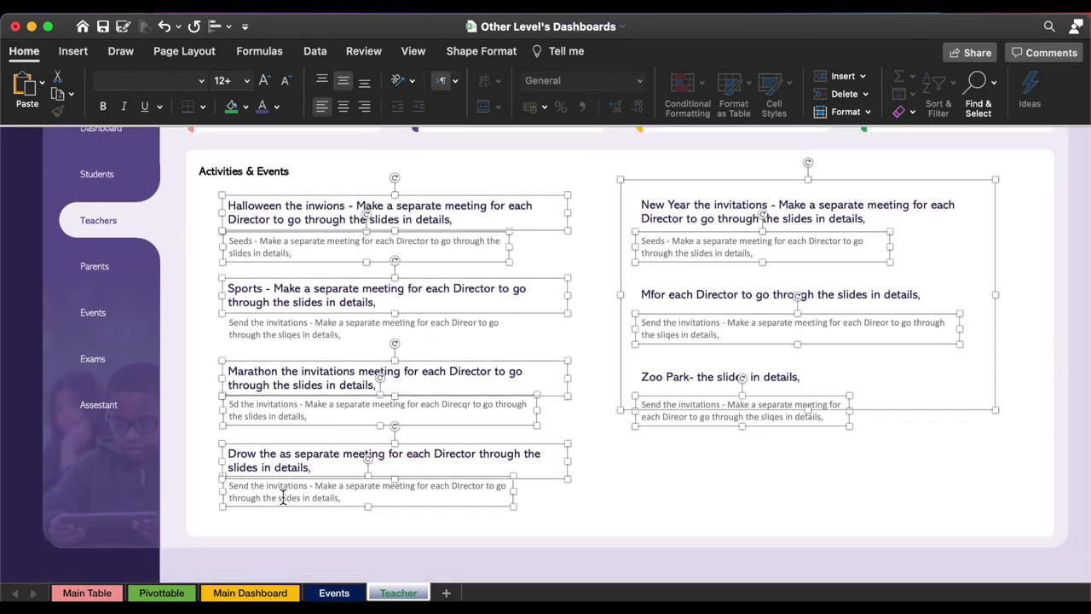
key(Delete)
- Delete the one remaining event description, undoing once
scroll(409, 398, up, 3)
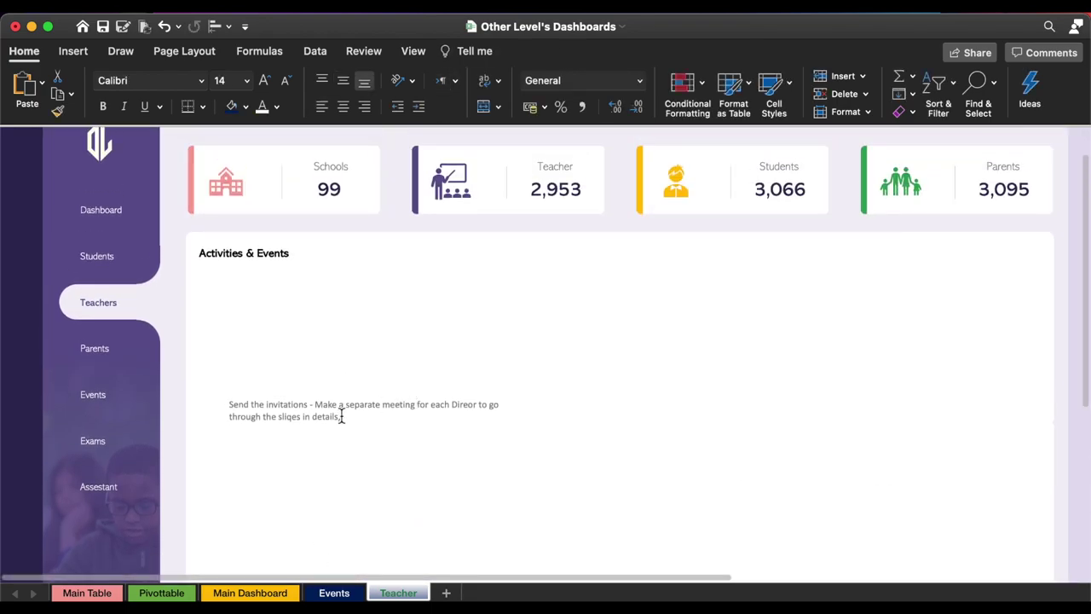
click(337, 416)
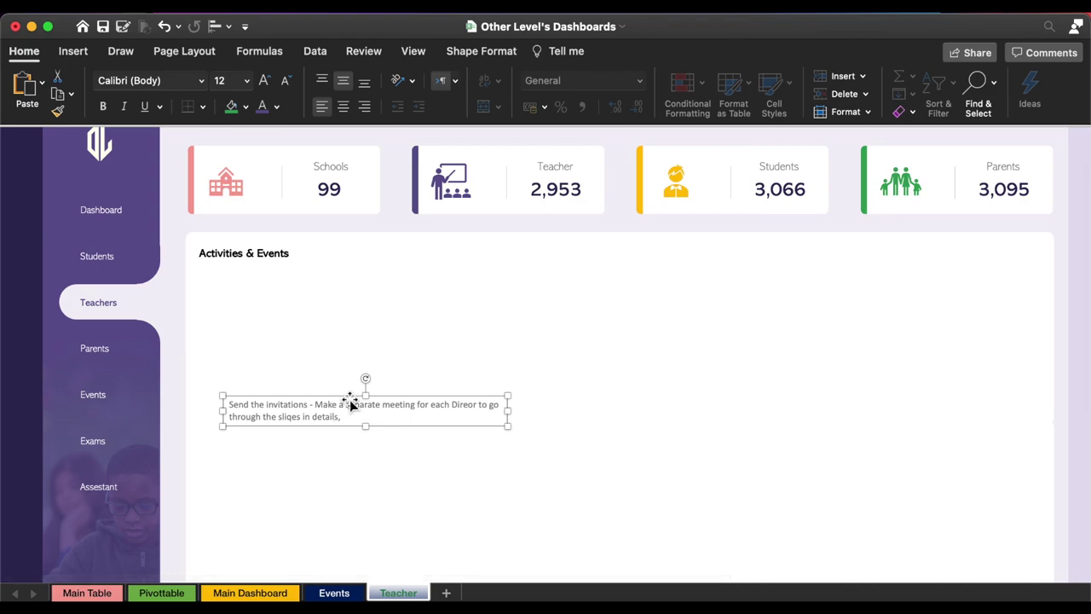
key(Delete)
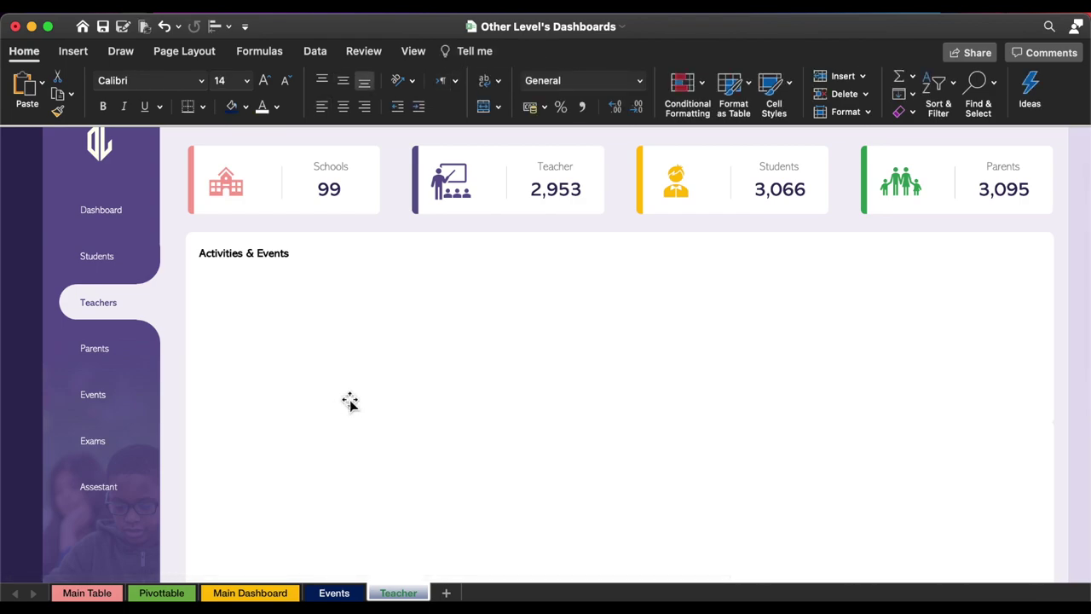
key(super+z)
click(75, 52)
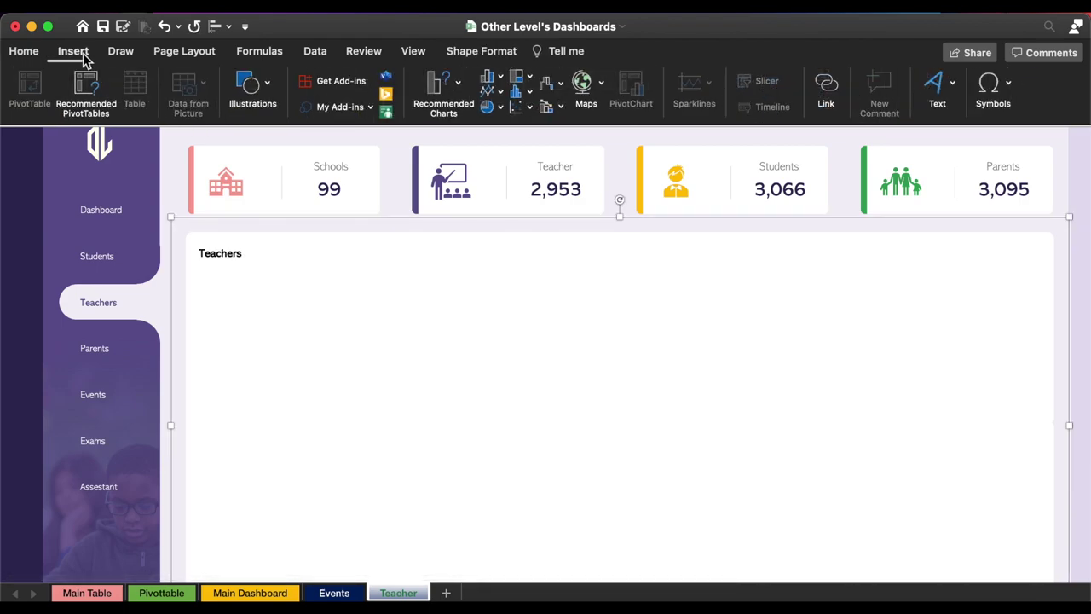
- Open Stock Images from Insert > Pictures and switch to the Cutout People category
click(272, 92)
click(150, 136)
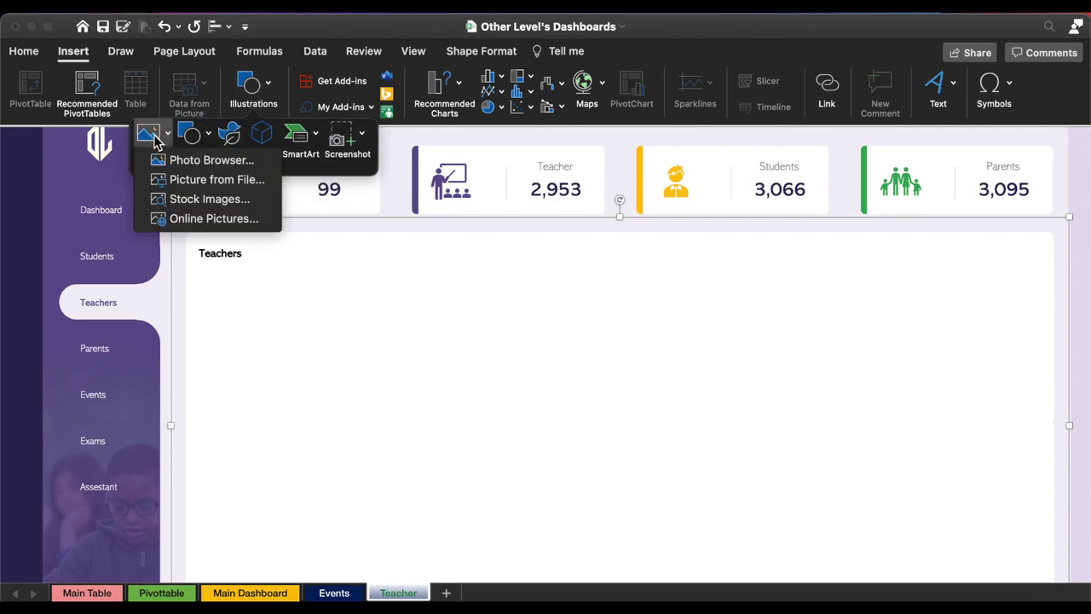
click(204, 198)
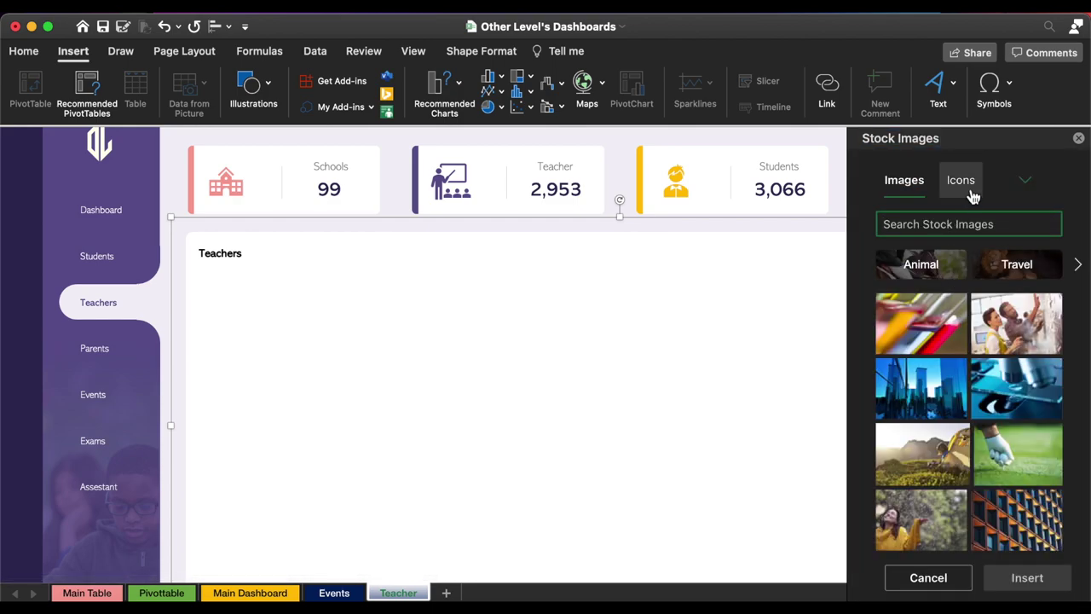
click(1025, 181)
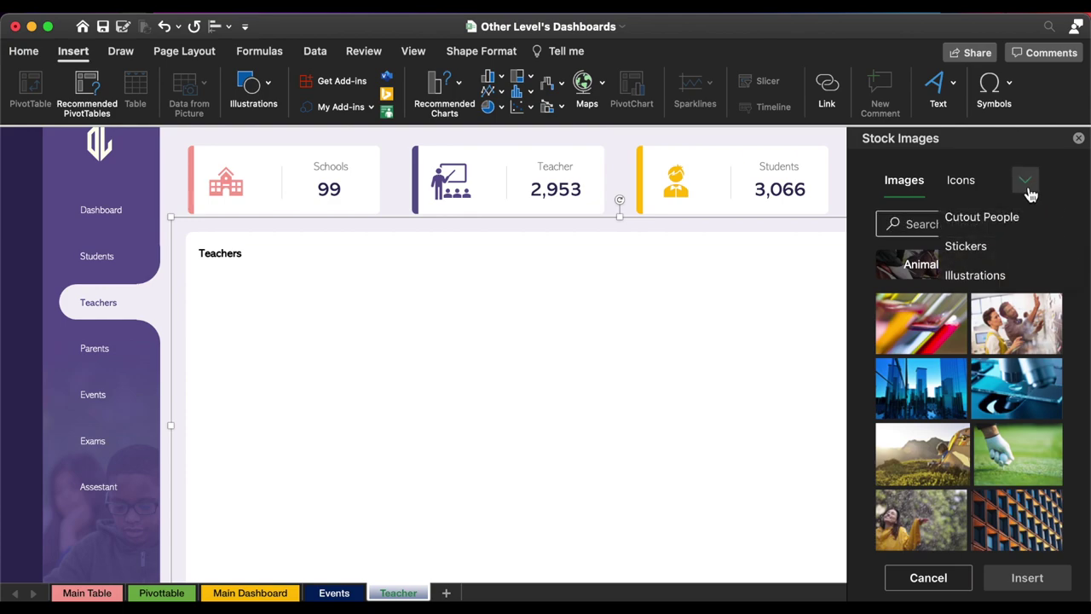
click(991, 219)
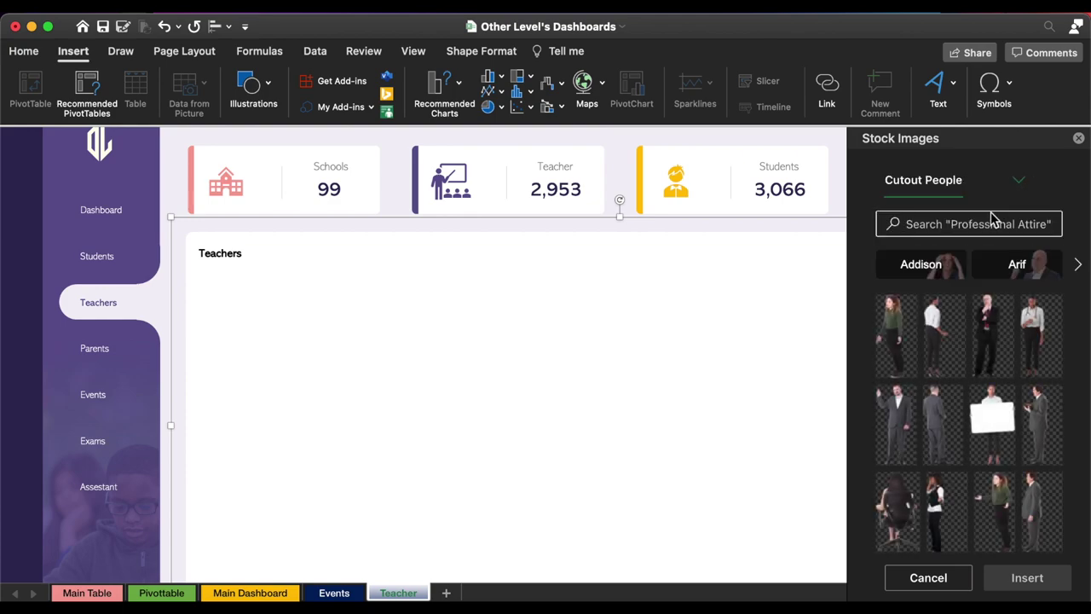
- Pick a cutout of a man in a suit and insert it
scroll(994, 375, down, 3)
scroll(993, 375, down, 3)
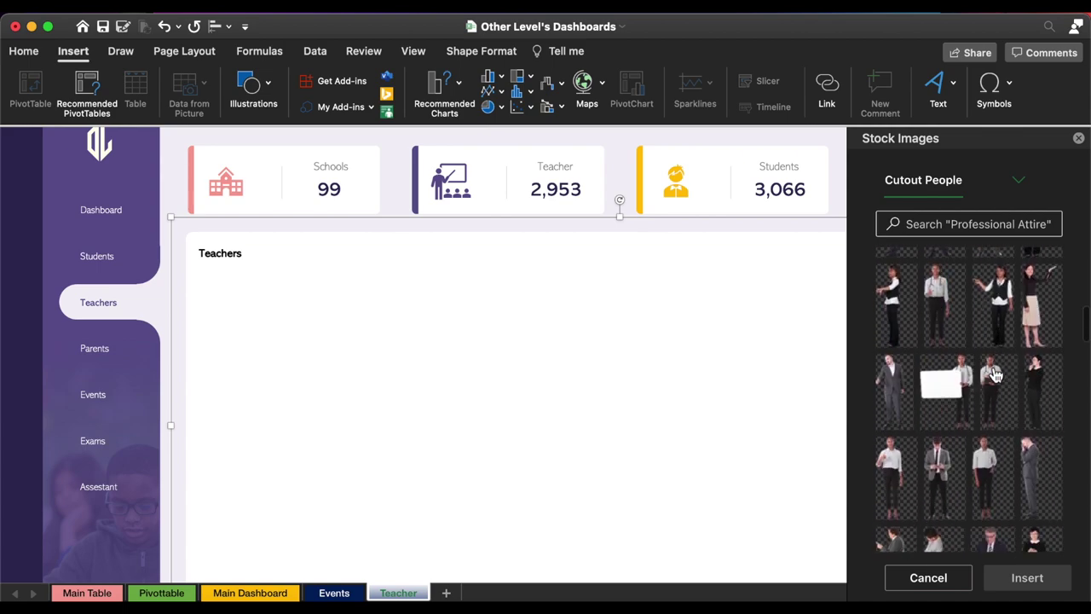
scroll(994, 375, down, 2)
scroll(994, 375, down, 2)
scroll(994, 375, down, 2)
scroll(994, 372, down, 2)
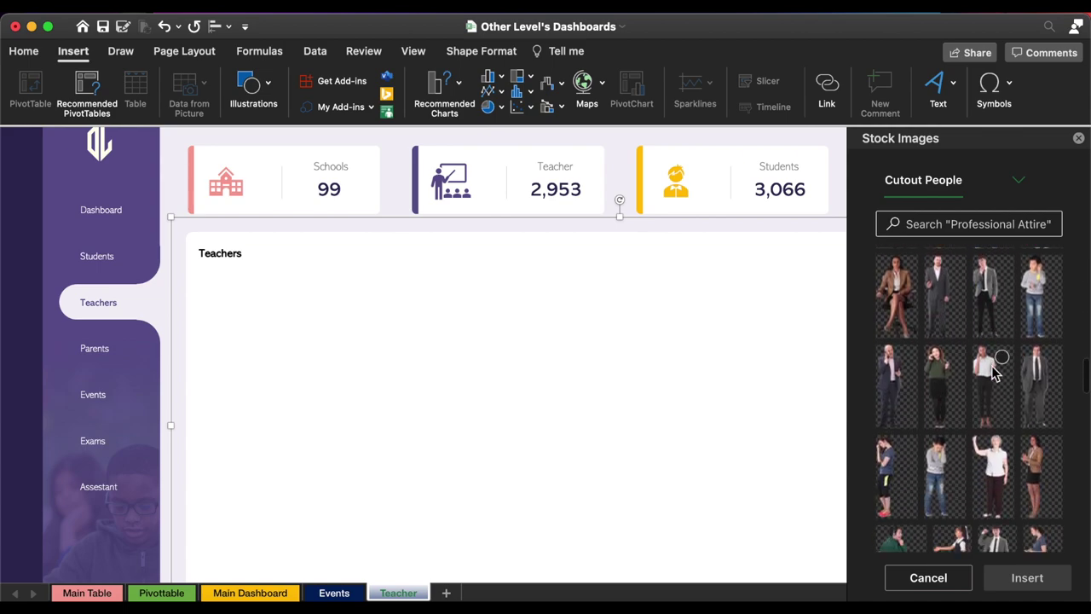
click(985, 363)
click(1027, 577)
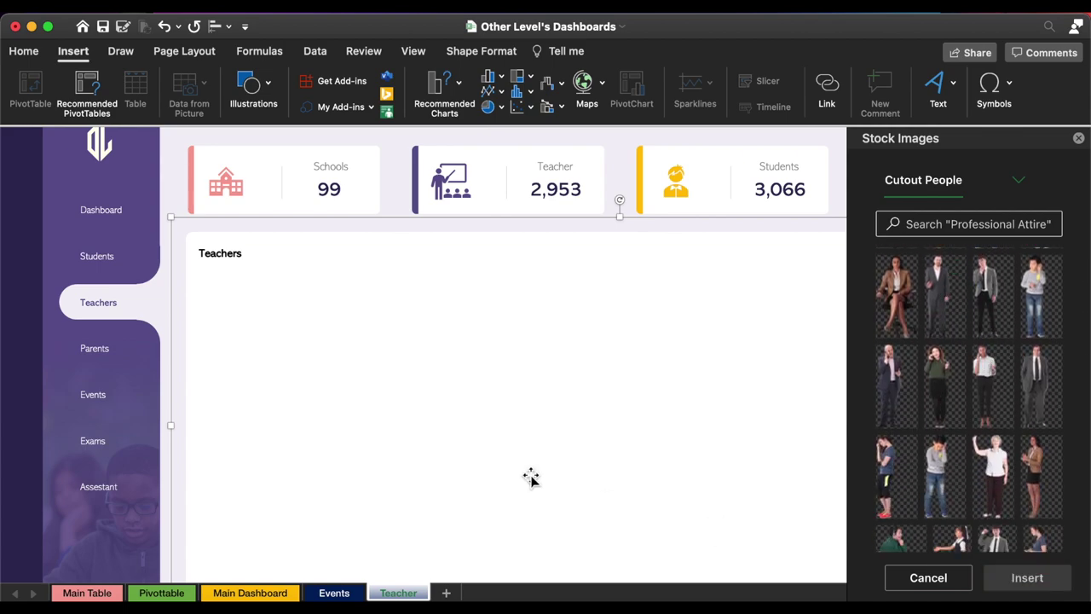
- Crop the suited-man photo to head and shoulders and shrink it to 1.23 × 0.61 inches
click(1078, 138)
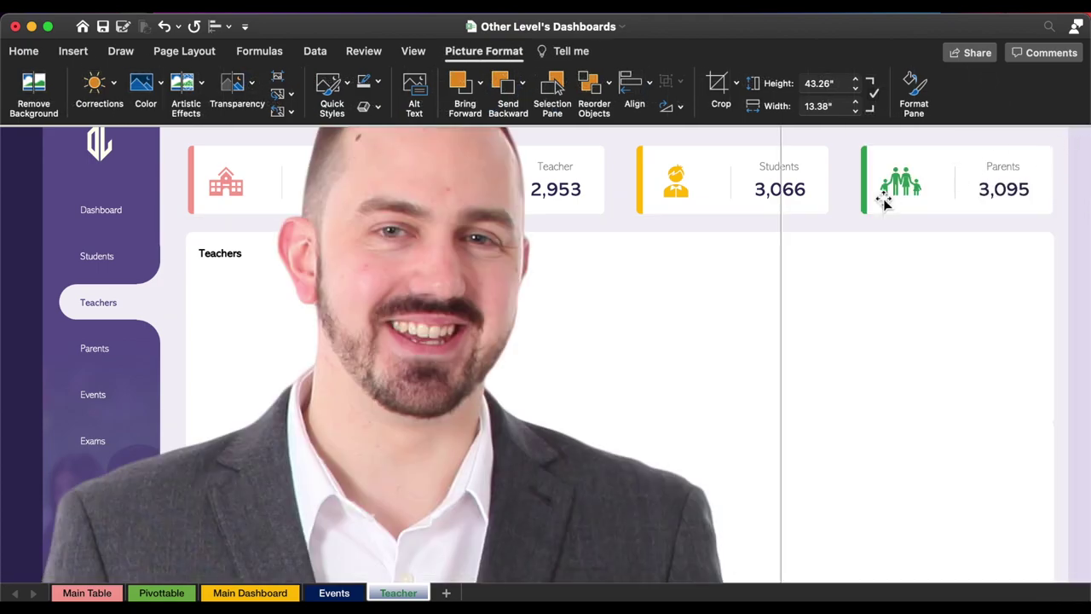
drag(395, 319, 487, 432)
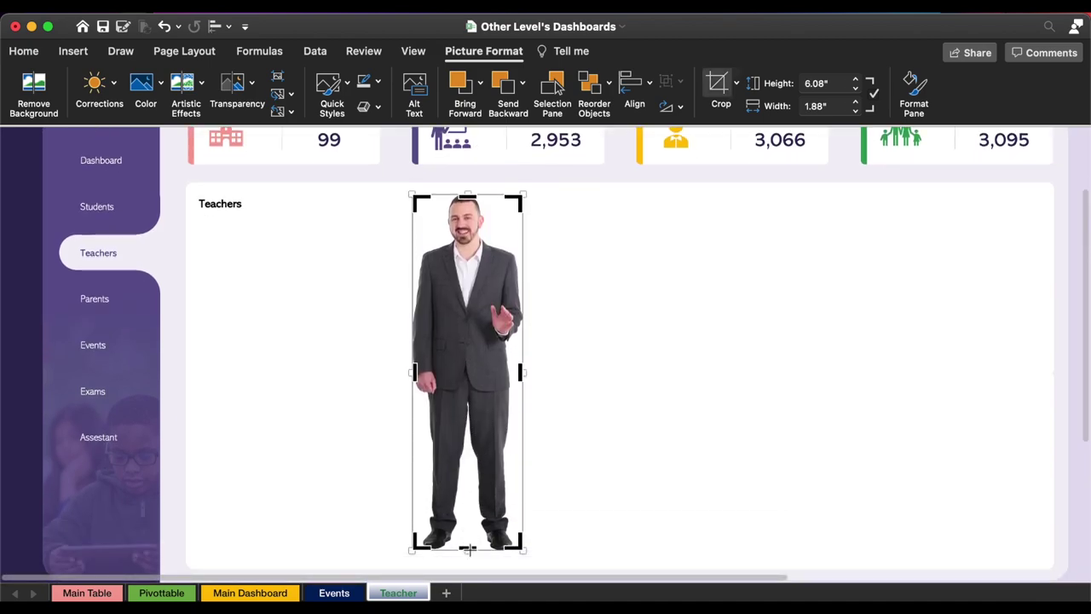
mouse_move(468, 550)
mouse_down()
mouse_move(492, 251)
mouse_move(483, 296)
mouse_up()
click(649, 362)
scroll(482, 296, up, 3)
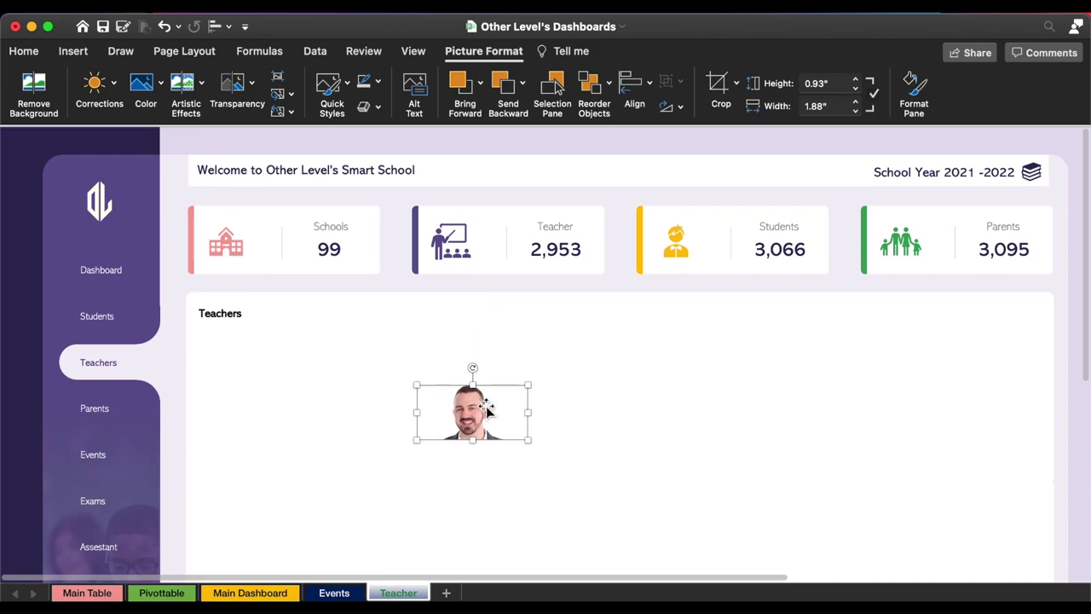
drag(509, 434, 490, 420)
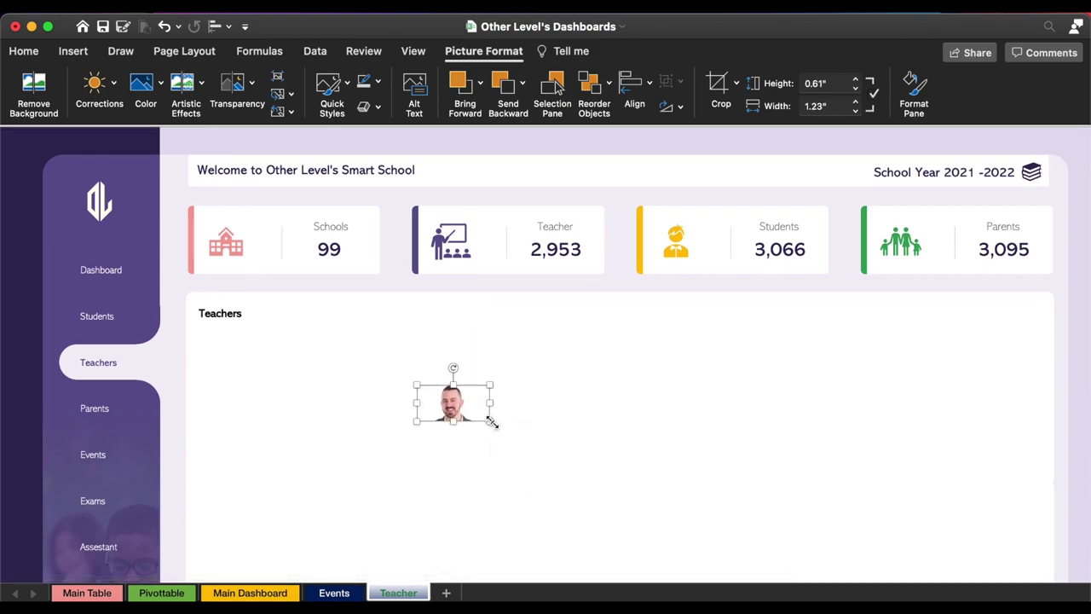
key(Tab)
- Draw a small circle with a grey-blue fill and no outline beside the portrait
click(74, 51)
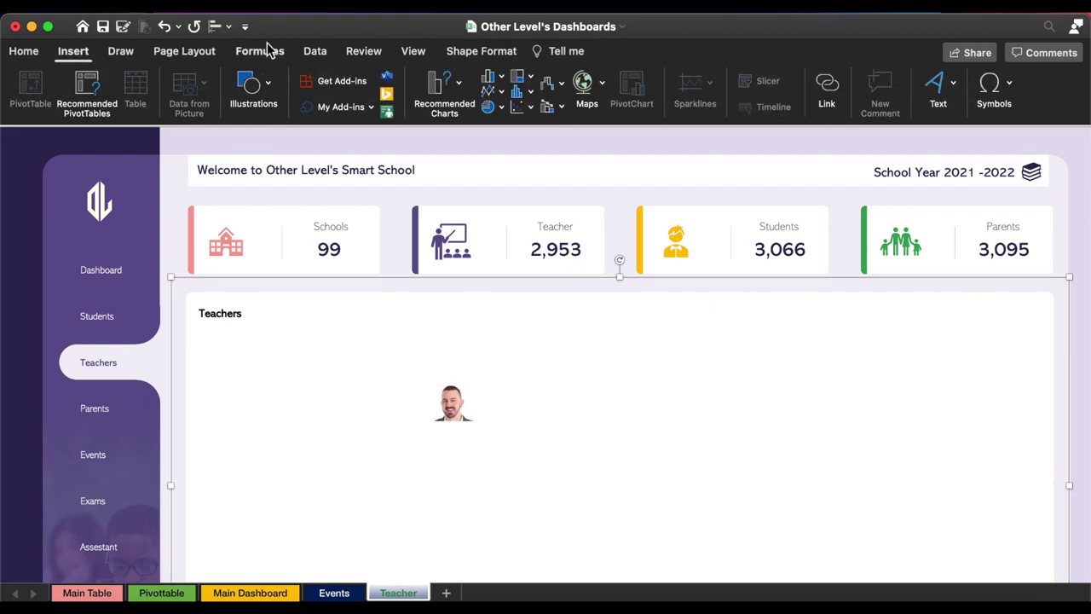
click(253, 90)
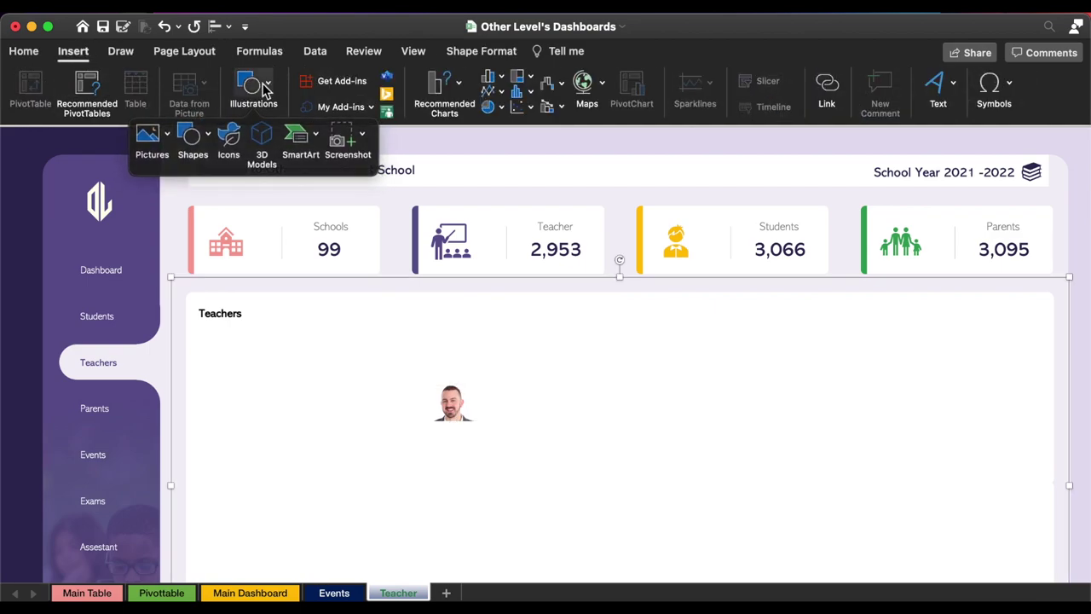
click(193, 136)
click(325, 184)
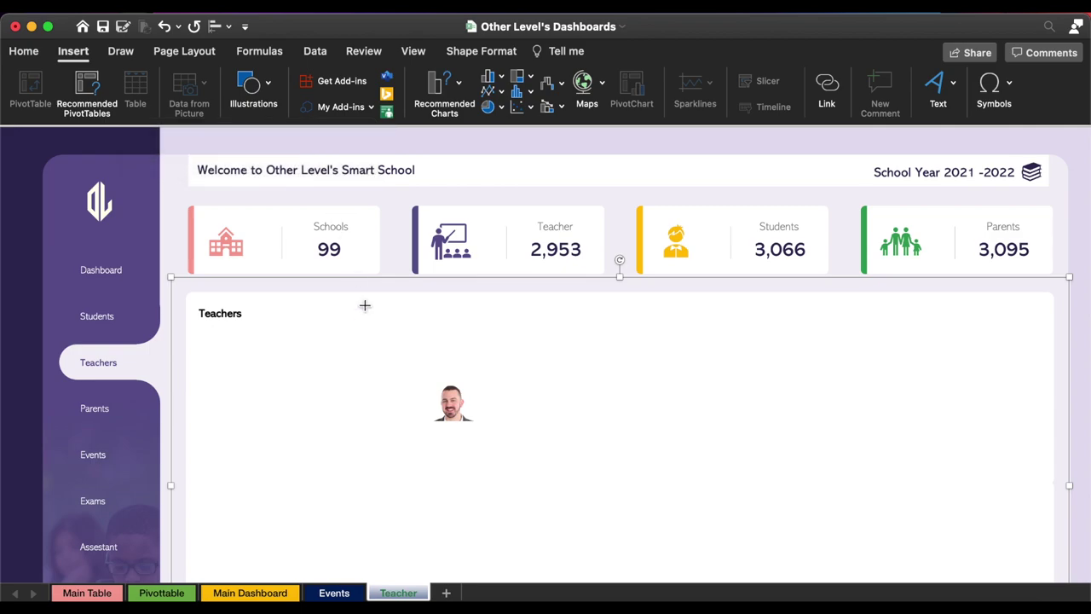
drag(354, 367, 369, 379)
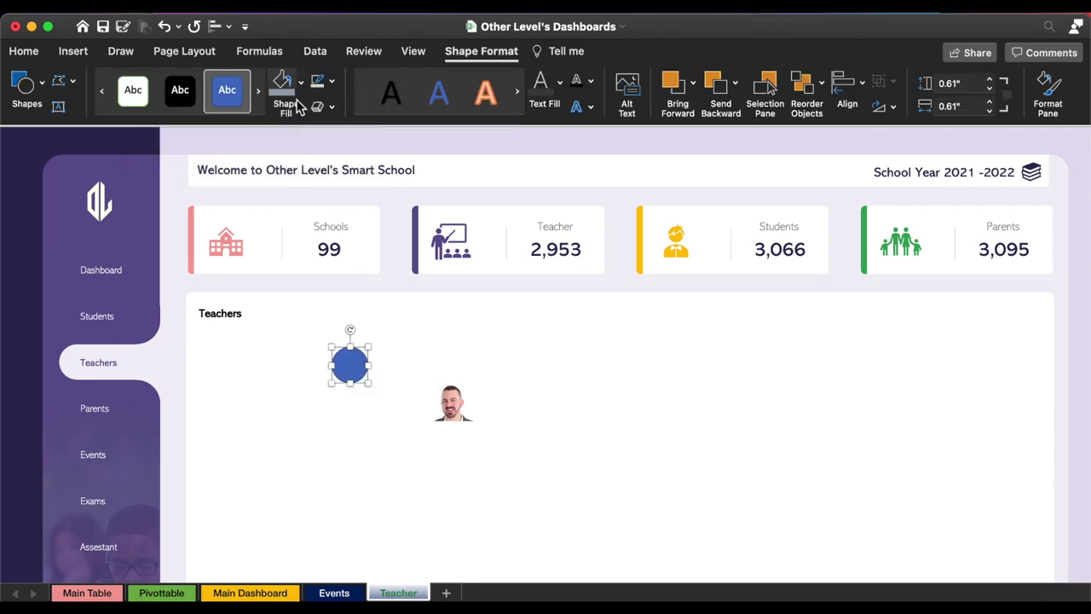
click(301, 82)
click(340, 365)
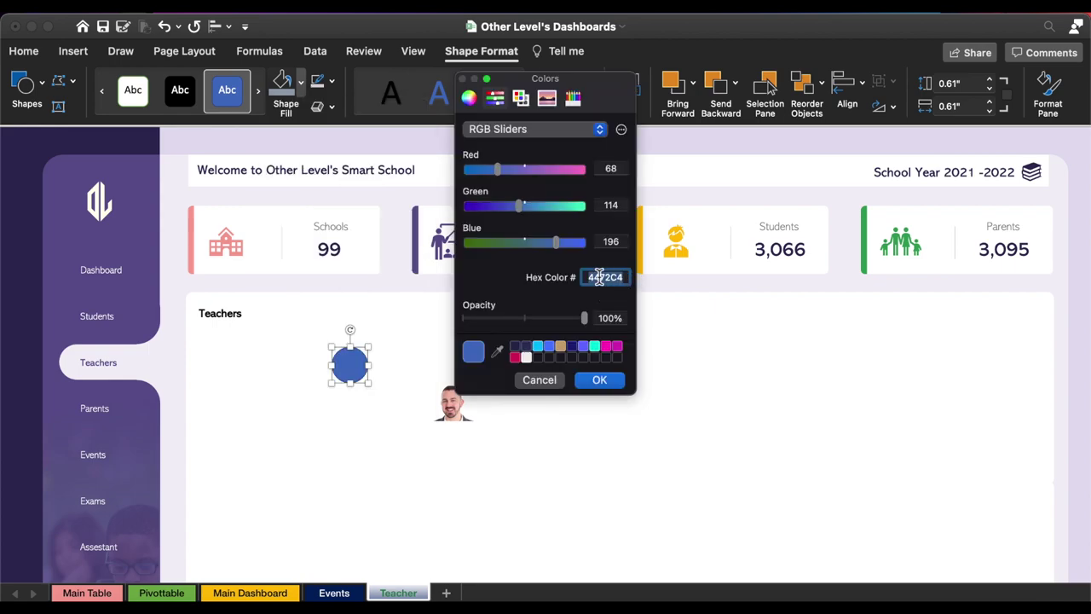
key(super+v)
click(599, 383)
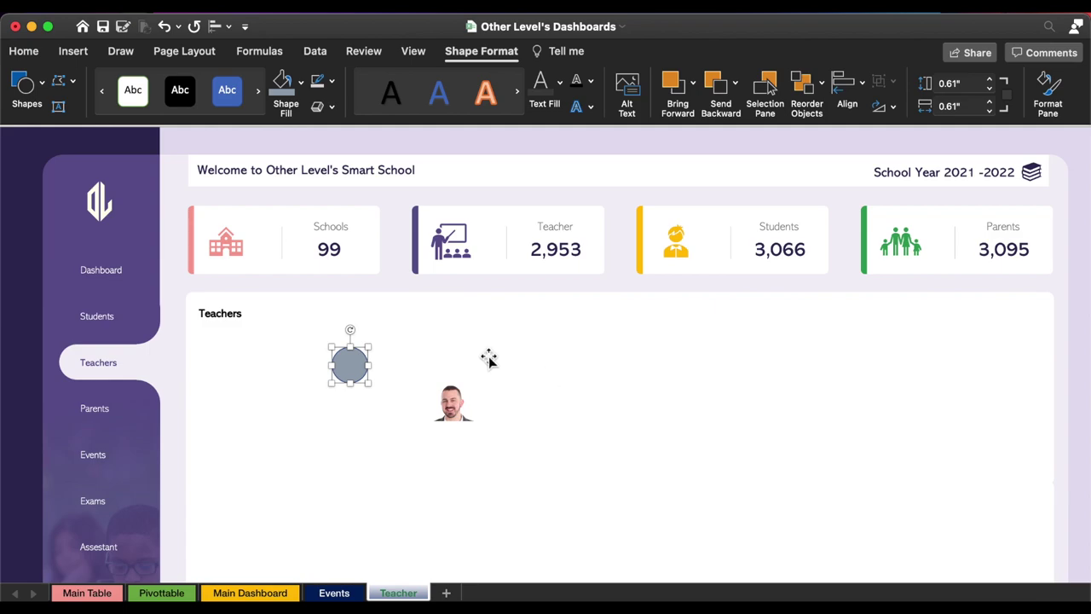
click(331, 81)
click(358, 138)
- Bring the portrait in front of the circle, shrink it to 0.83 × 0.41 inches and centre it
click(450, 413)
drag(450, 413, 379, 415)
right_click(385, 415)
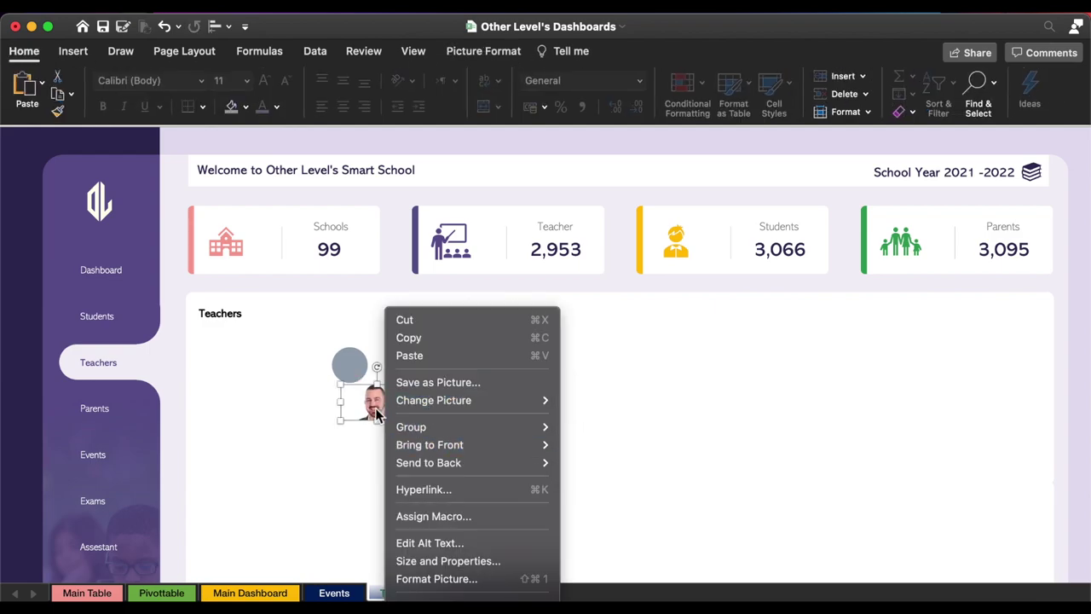
mouse_move(429, 445)
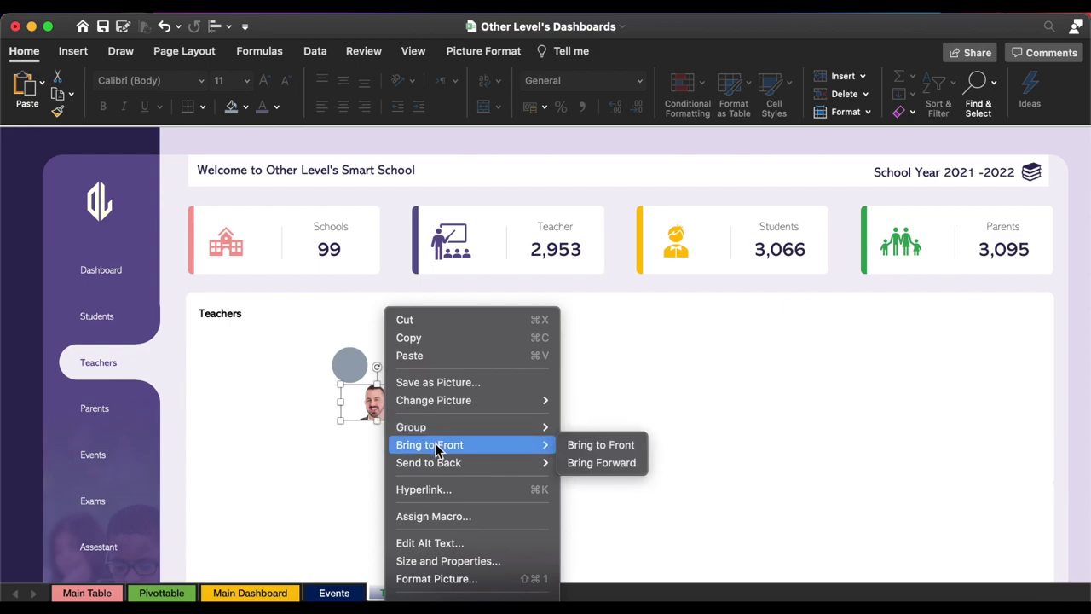
click(588, 444)
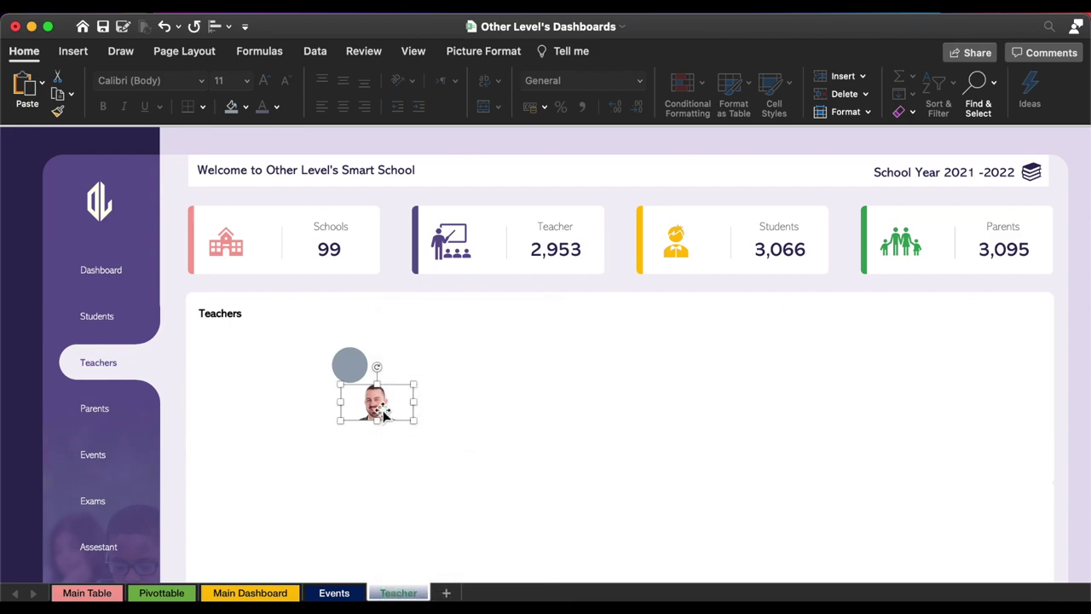
drag(383, 413, 358, 375)
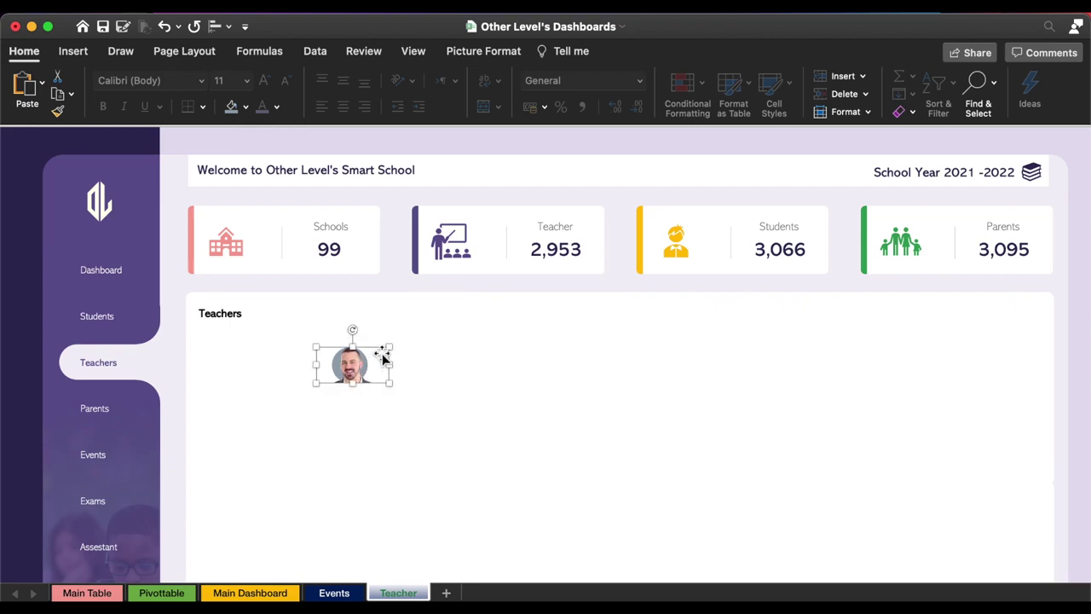
drag(388, 349, 349, 373)
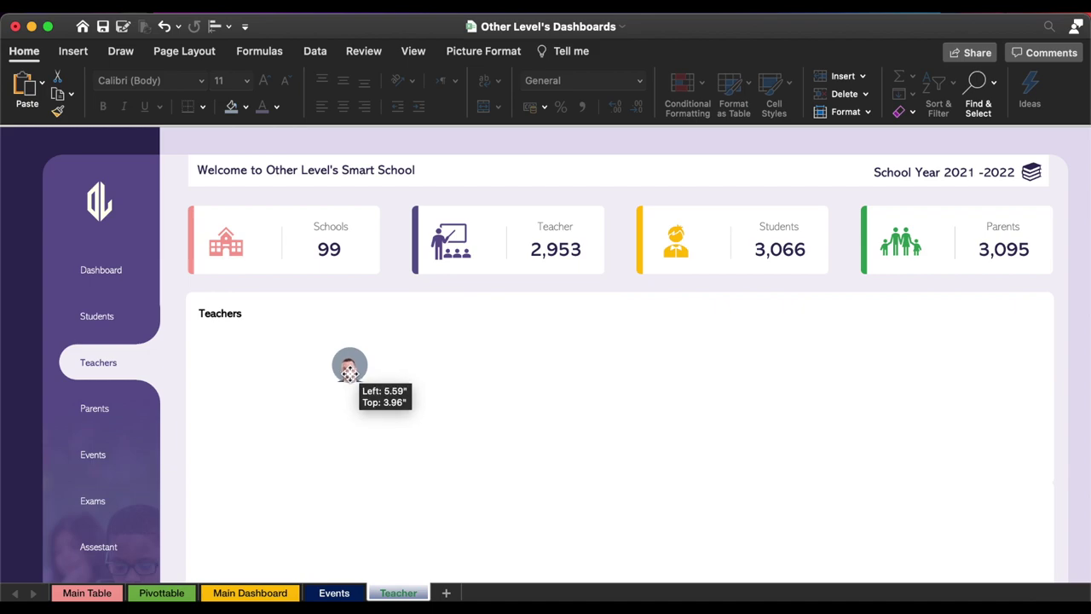
drag(349, 372, 349, 372)
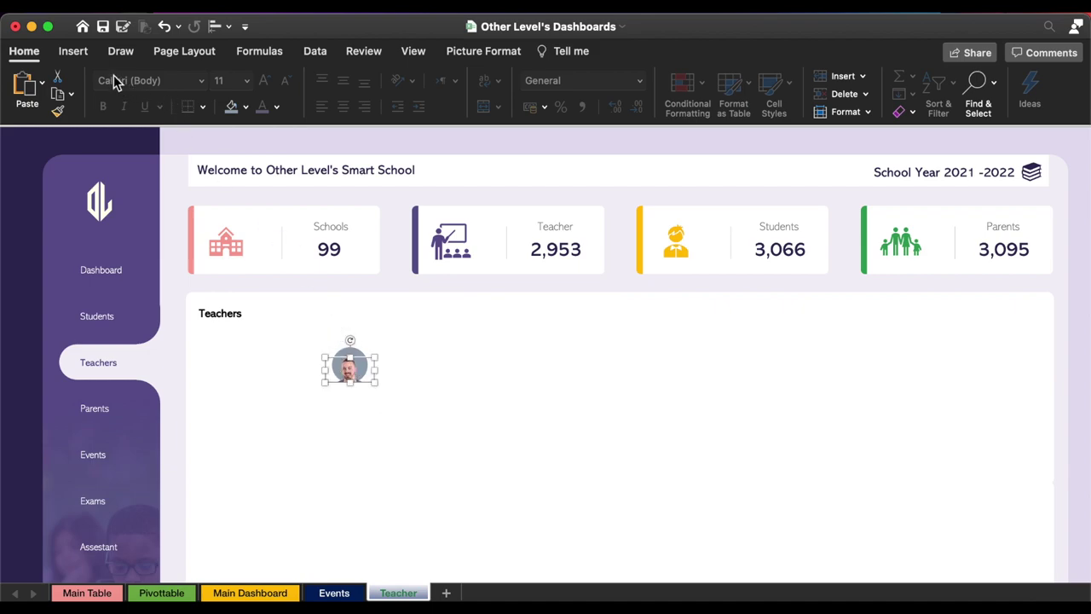
- Draw a small donut shape with a white fill and no outline beside the photo
click(79, 53)
click(253, 85)
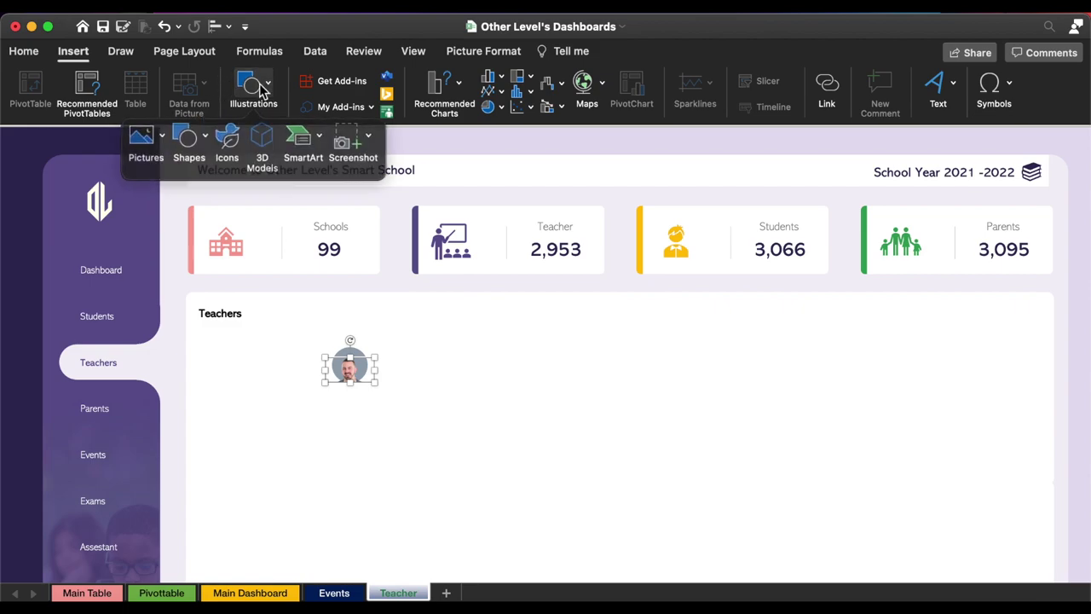
click(192, 141)
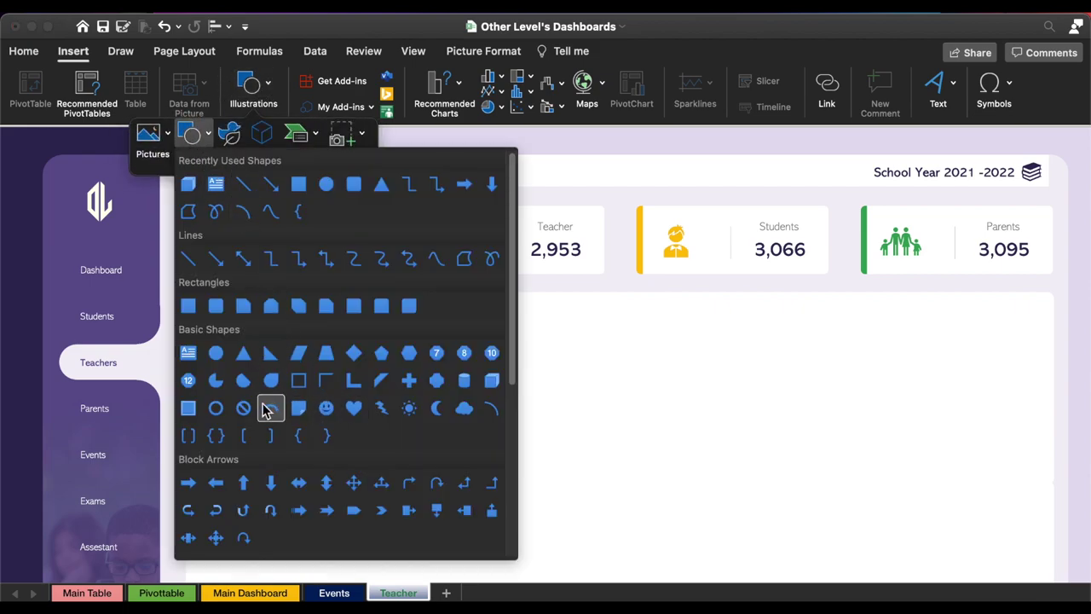
click(225, 407)
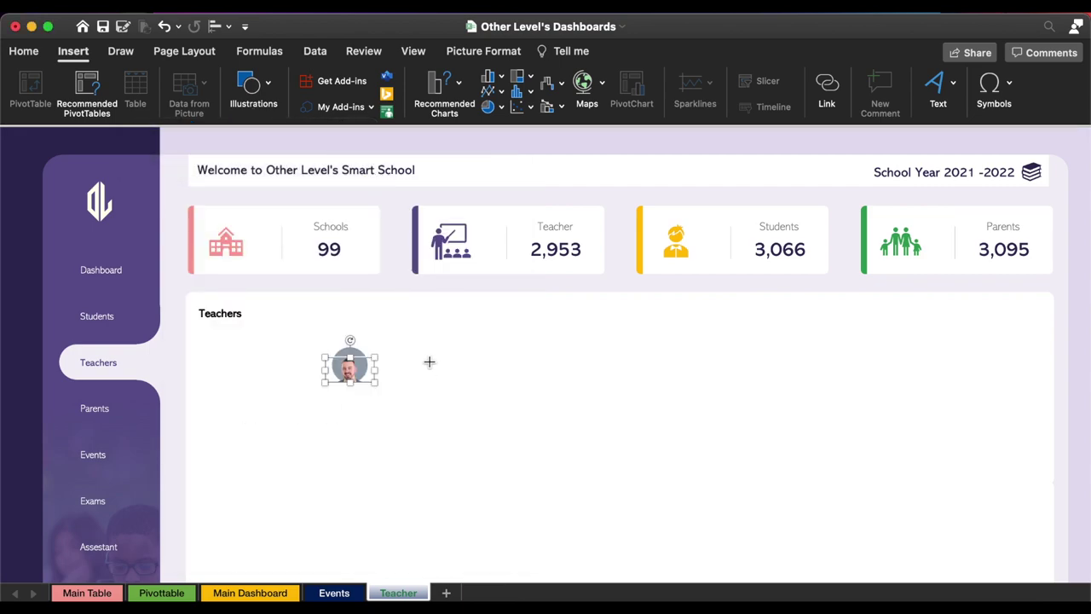
drag(430, 361, 453, 385)
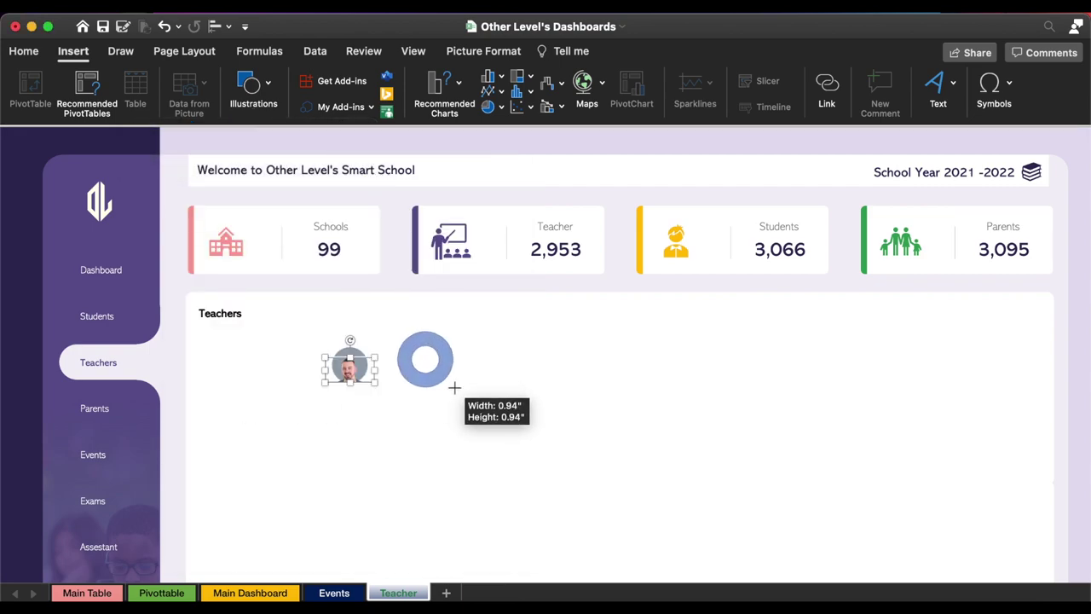
right_click(454, 386)
click(434, 376)
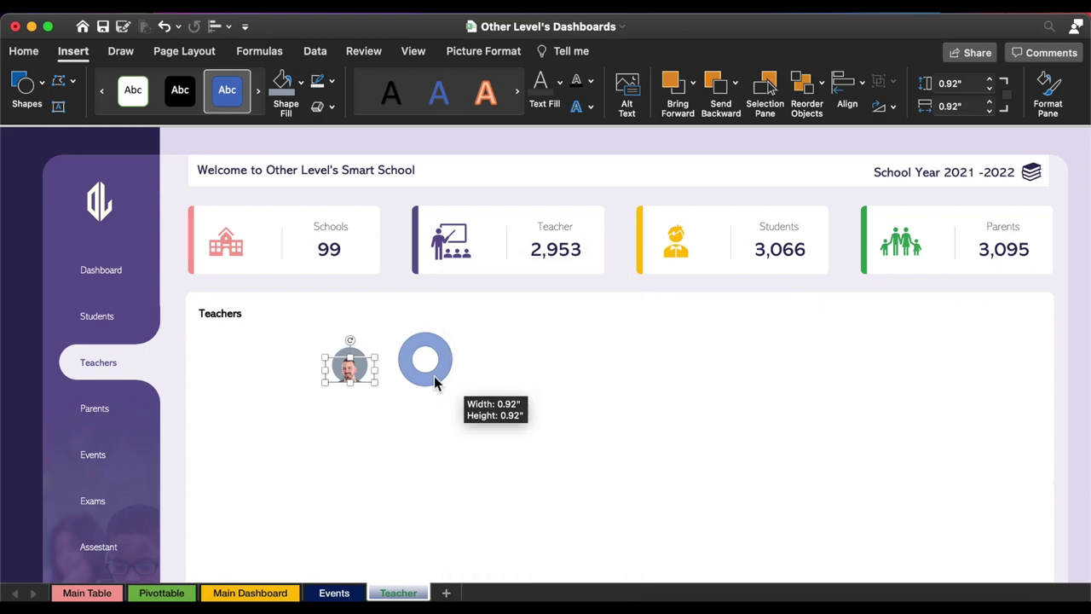
click(300, 81)
click(282, 181)
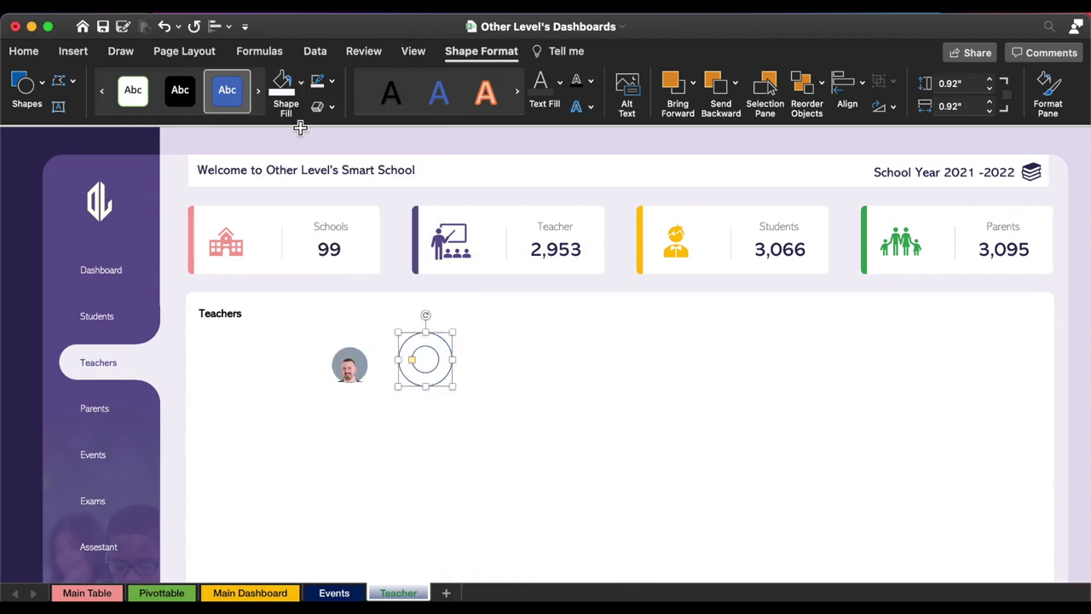
click(333, 83)
click(339, 130)
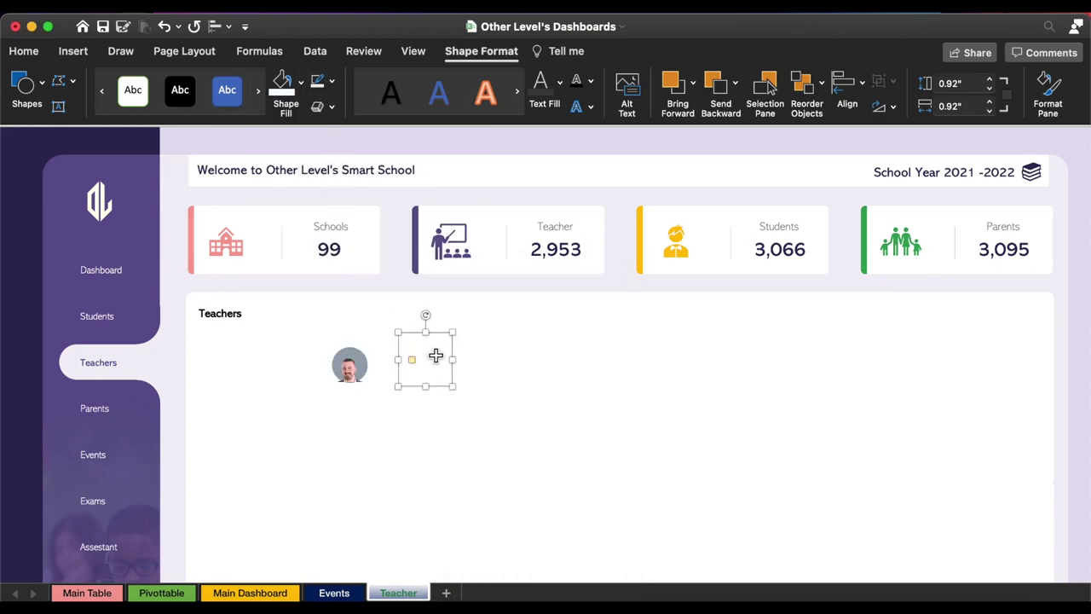
- Centre the white ring on the photo horizontally and vertically, then group them
drag(433, 372, 363, 385)
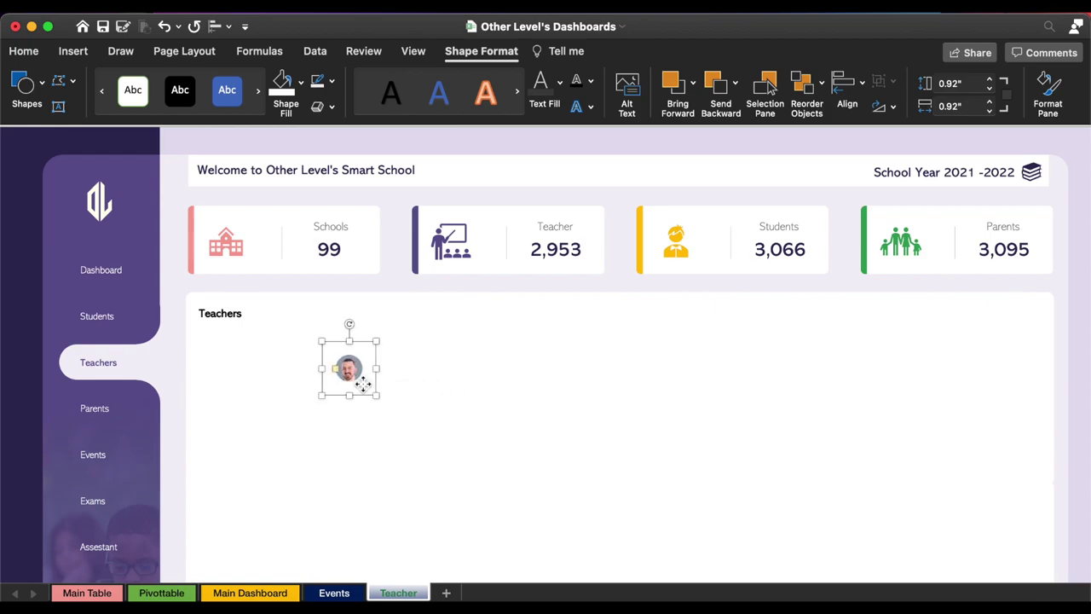
key(Escape)
click(341, 373)
click(358, 368)
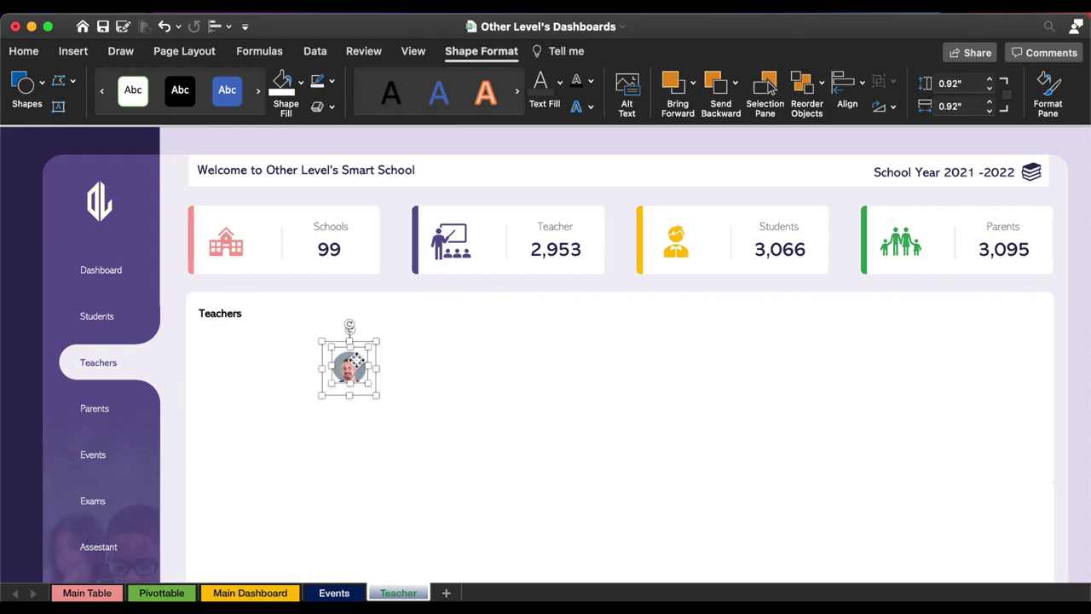
click(215, 27)
click(244, 84)
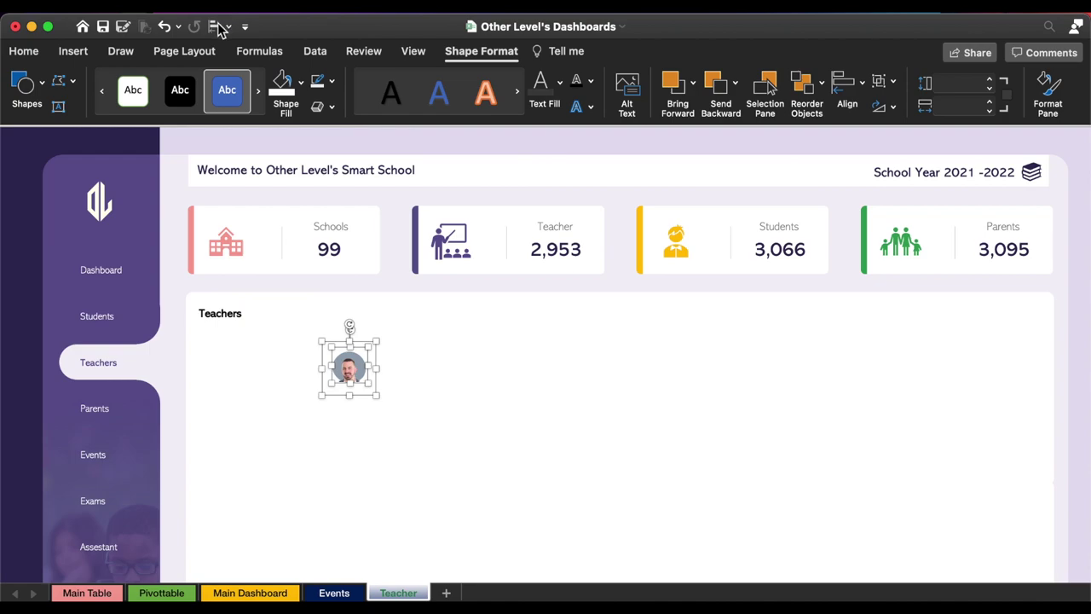
click(215, 26)
click(259, 159)
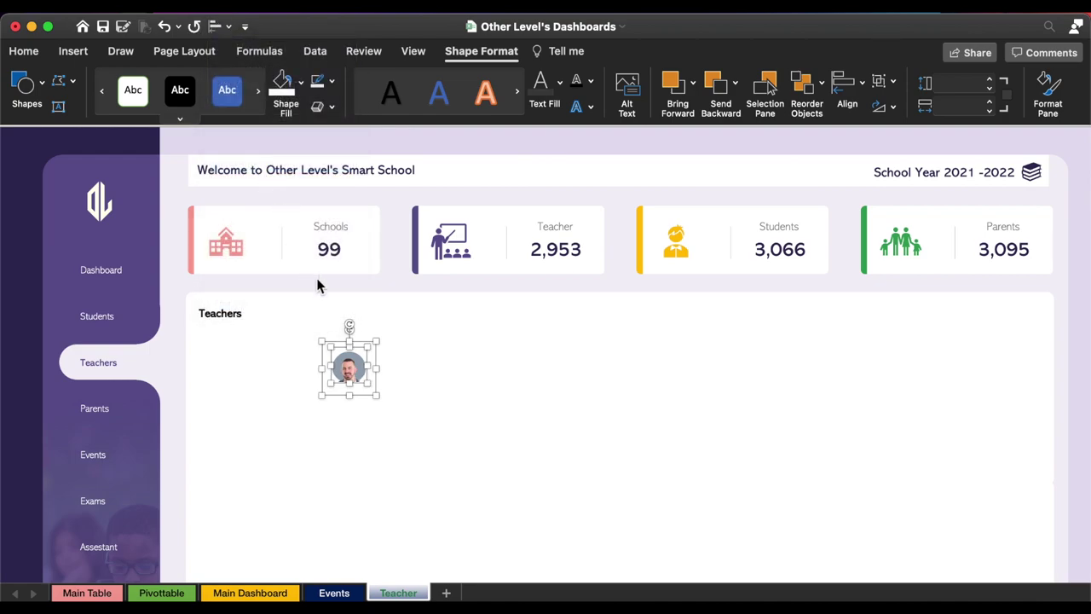
click(349, 372)
right_click(348, 372)
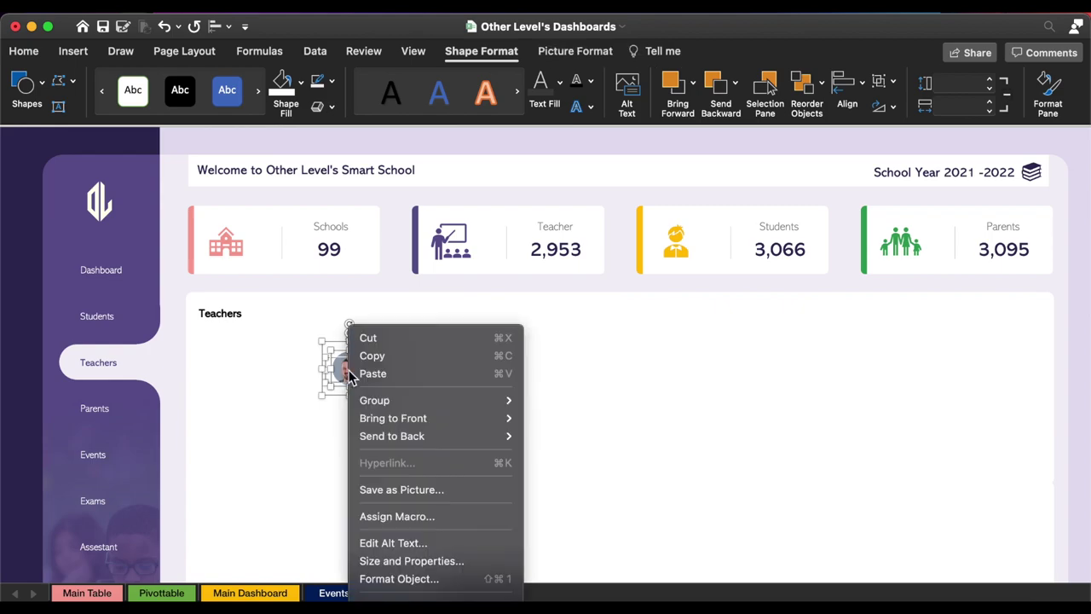
mouse_move(375, 399)
click(539, 402)
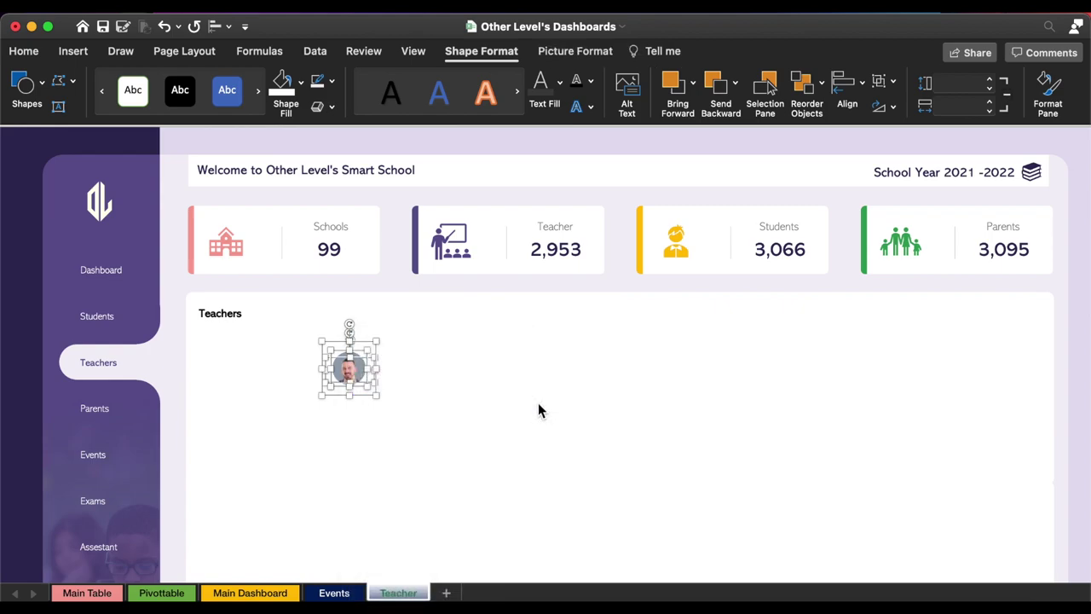
- Place the grouped avatar at the panel's left below the Teachers title, enlarging the inner picture
drag(382, 412, 260, 406)
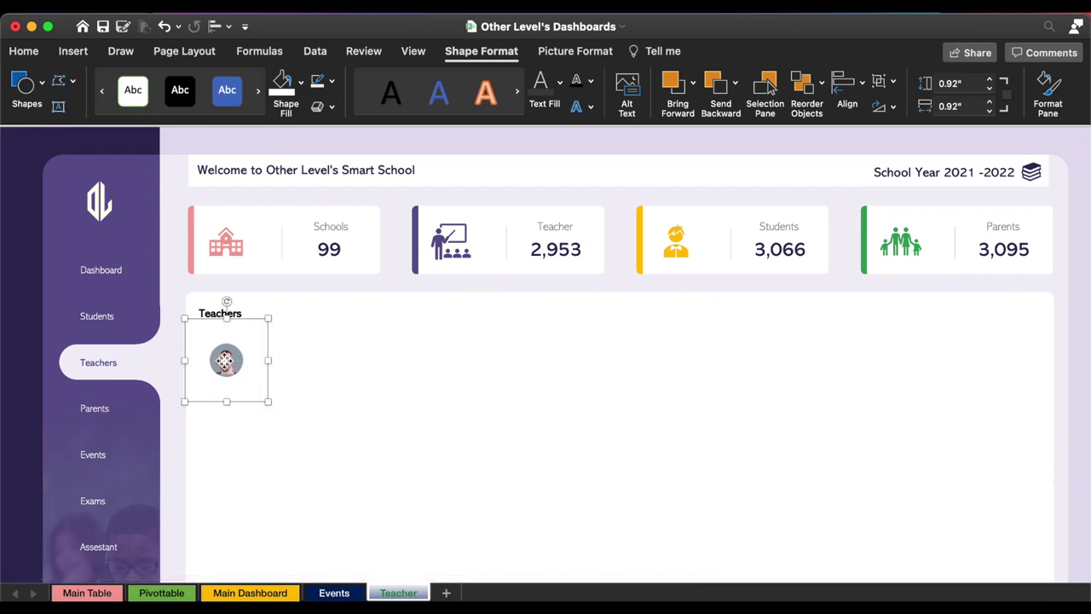
click(228, 361)
drag(250, 376, 259, 380)
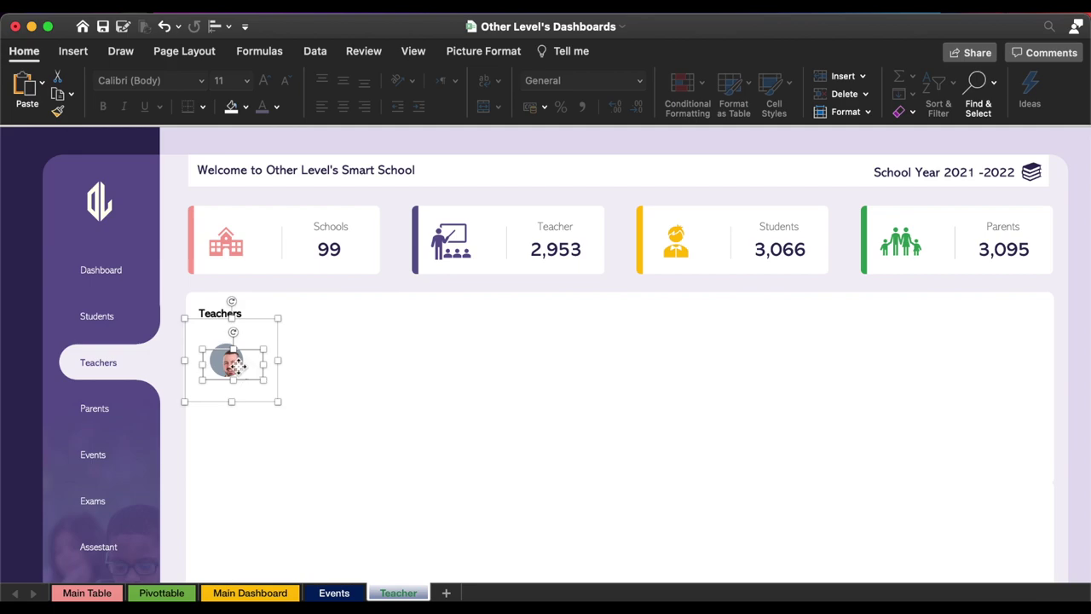
drag(233, 365, 235, 366)
- Copy the Teachers title beside the photo and replace its text with the teacher's name
click(432, 417)
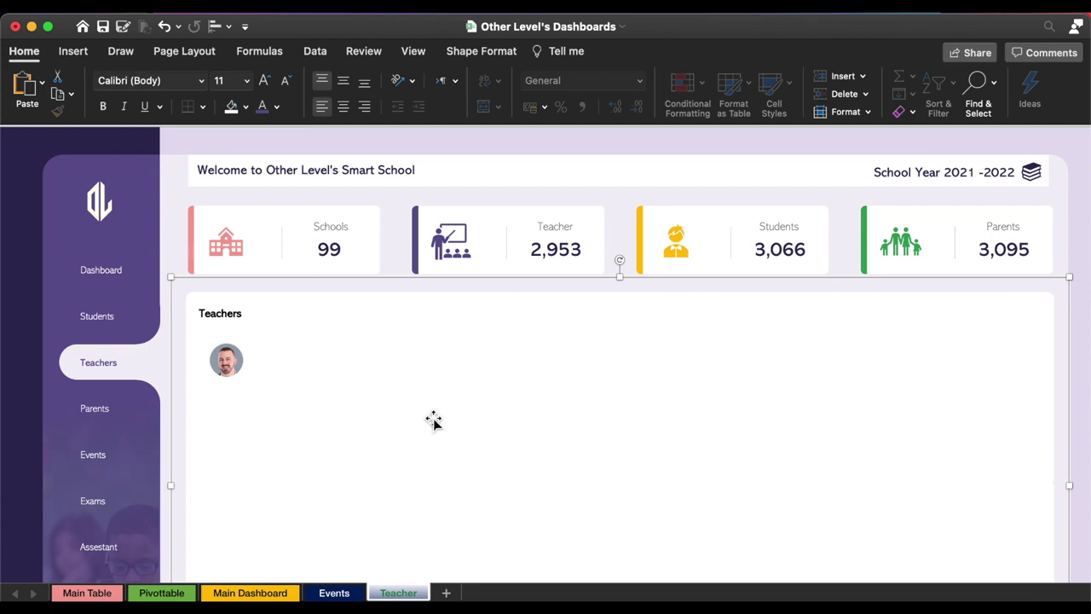
click(236, 314)
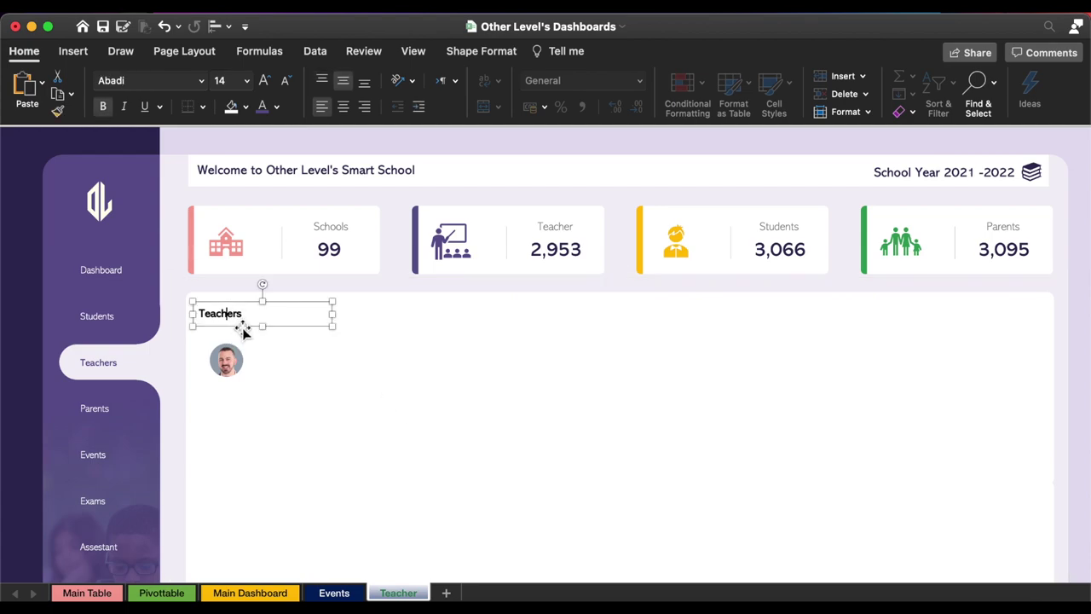
drag(242, 332, 300, 362)
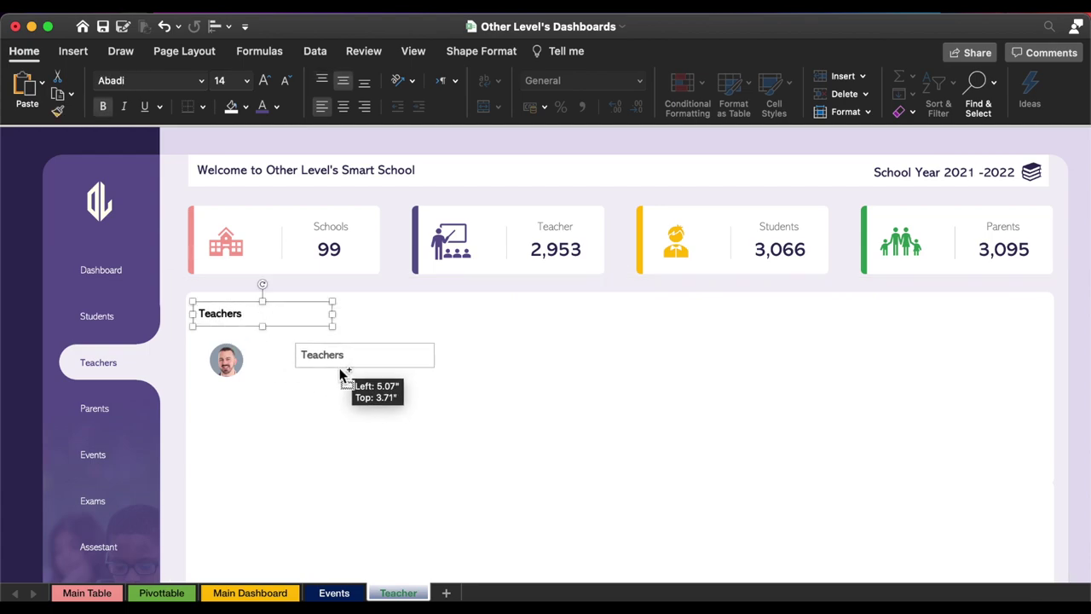
double_click(298, 354)
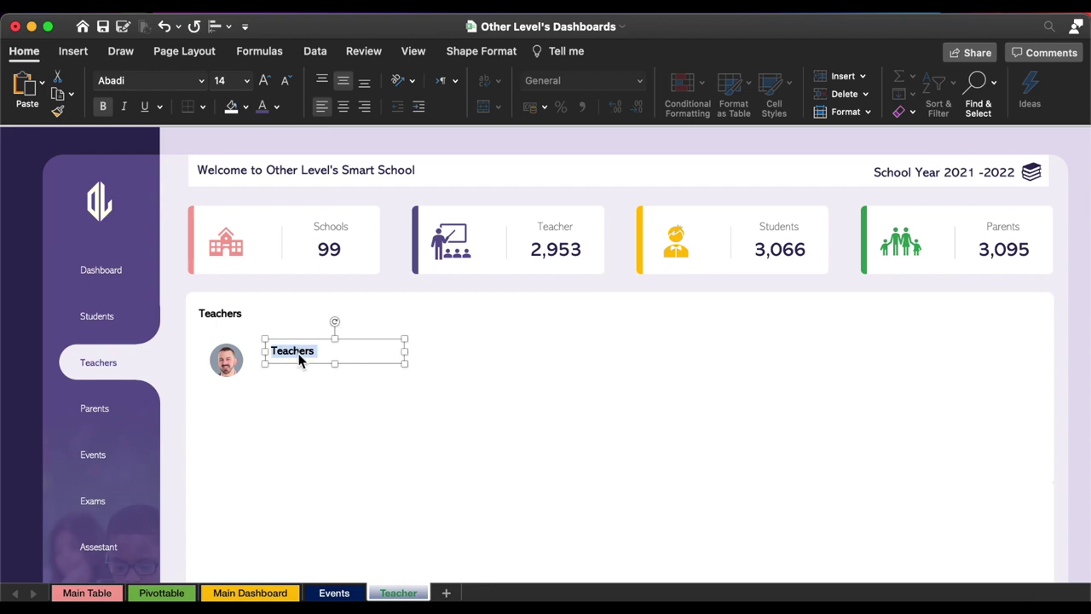
text(Mr. James Arthe)
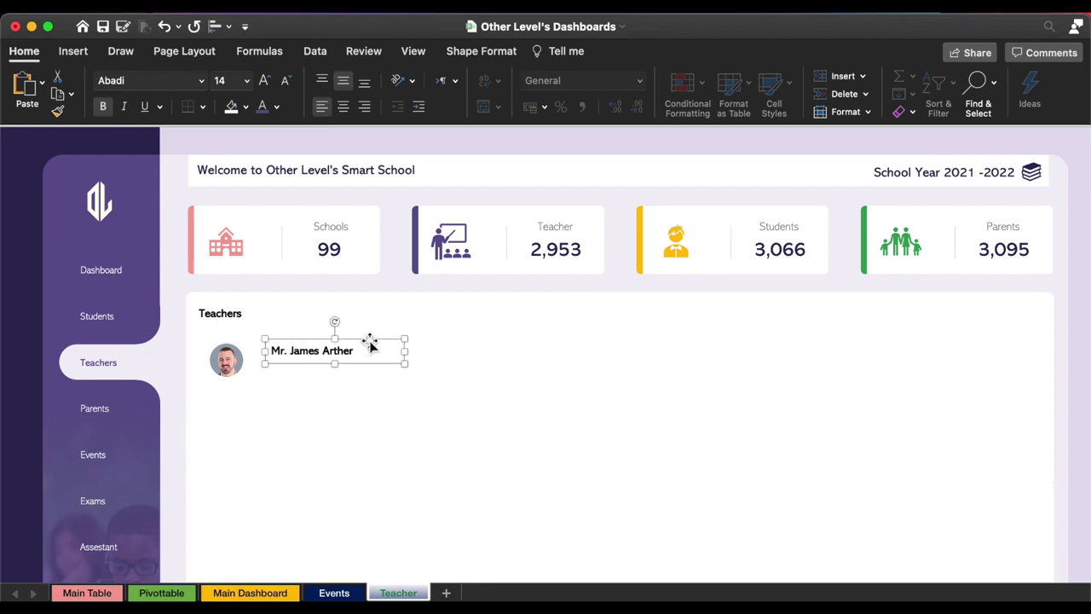
- Add the subject 'Biology' under the name and colour it grey
drag(364, 342, 356, 361)
text(Biology)
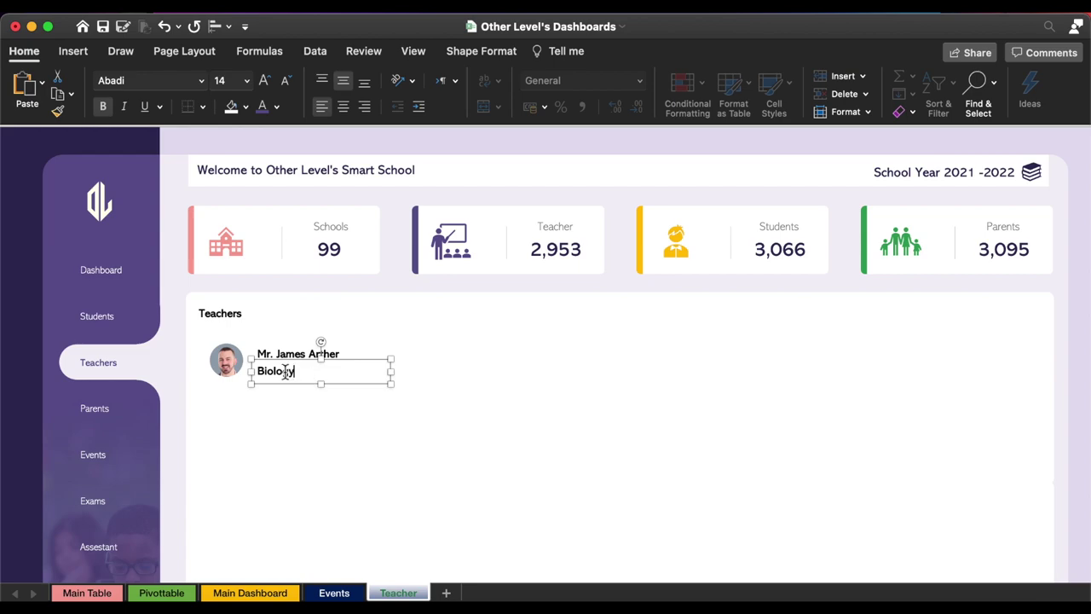
double_click(285, 373)
click(277, 106)
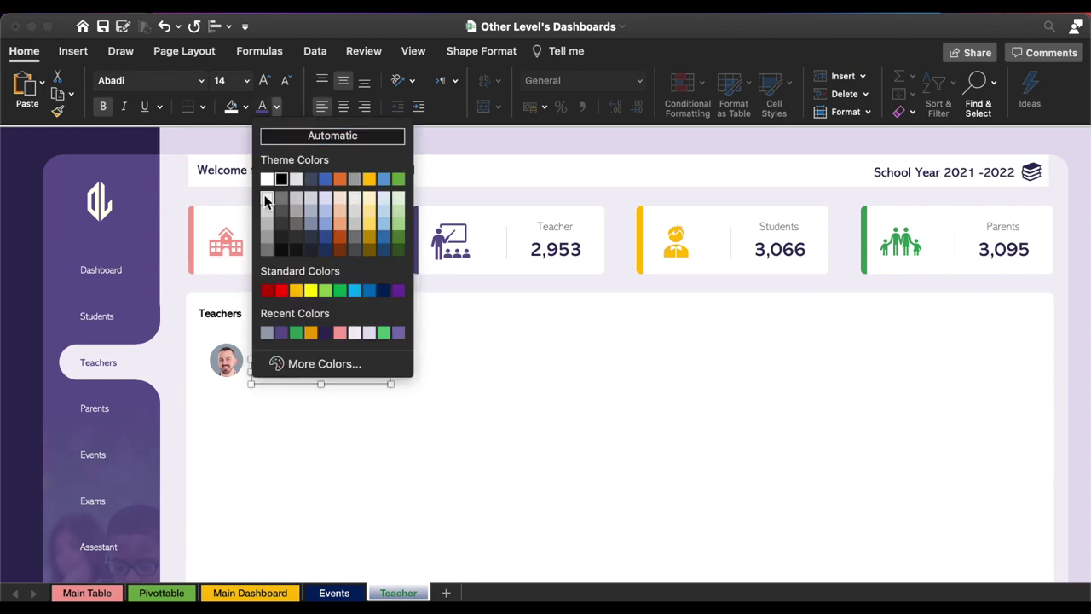
click(269, 251)
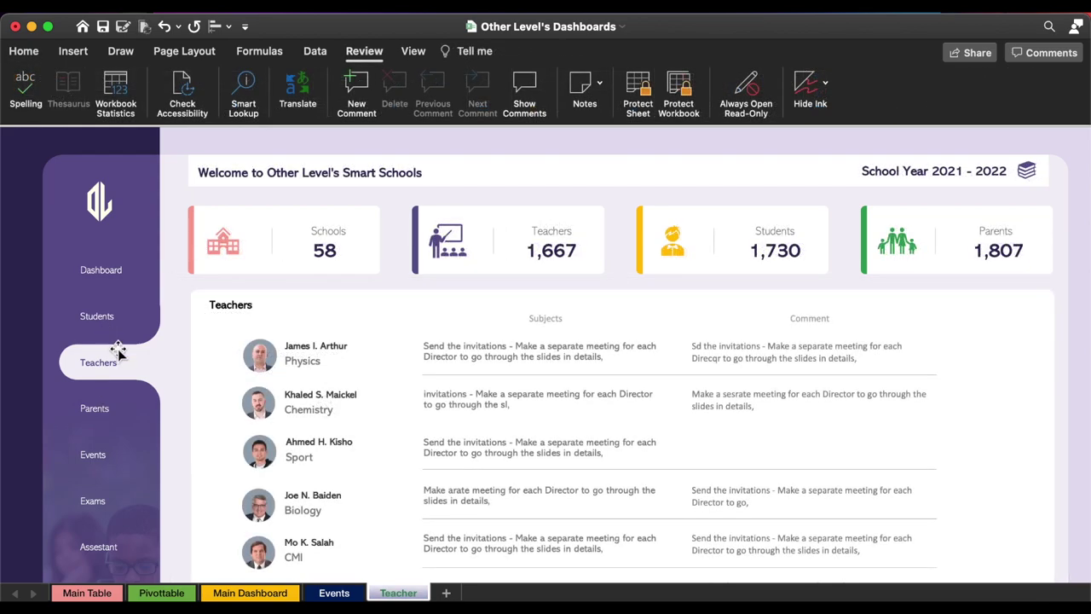
- Preview the Events and Teacher sheets, then return to the Main Dashboard sheet
click(339, 594)
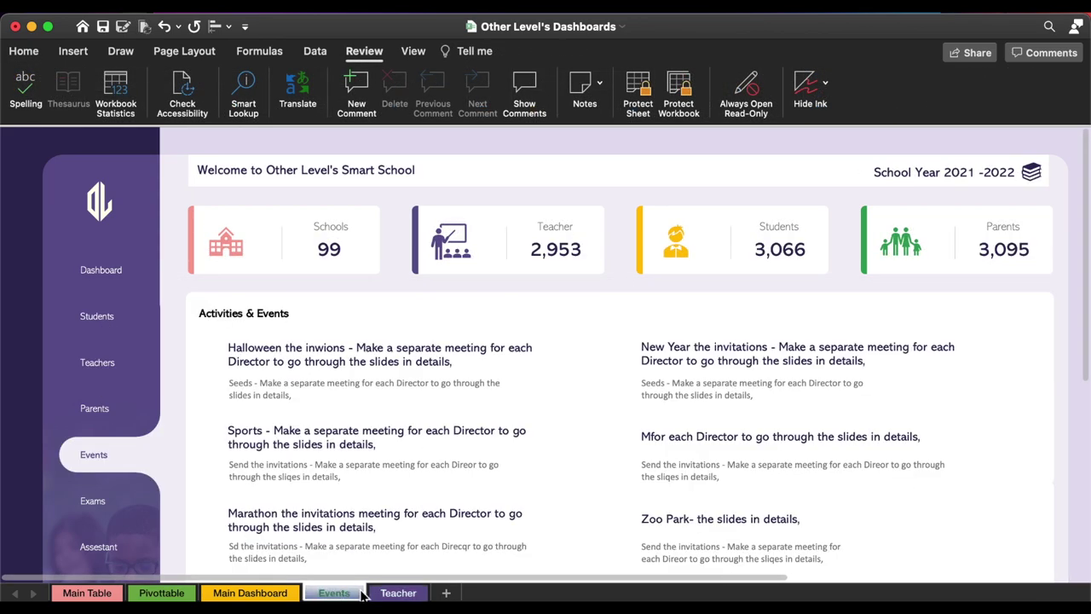
click(392, 593)
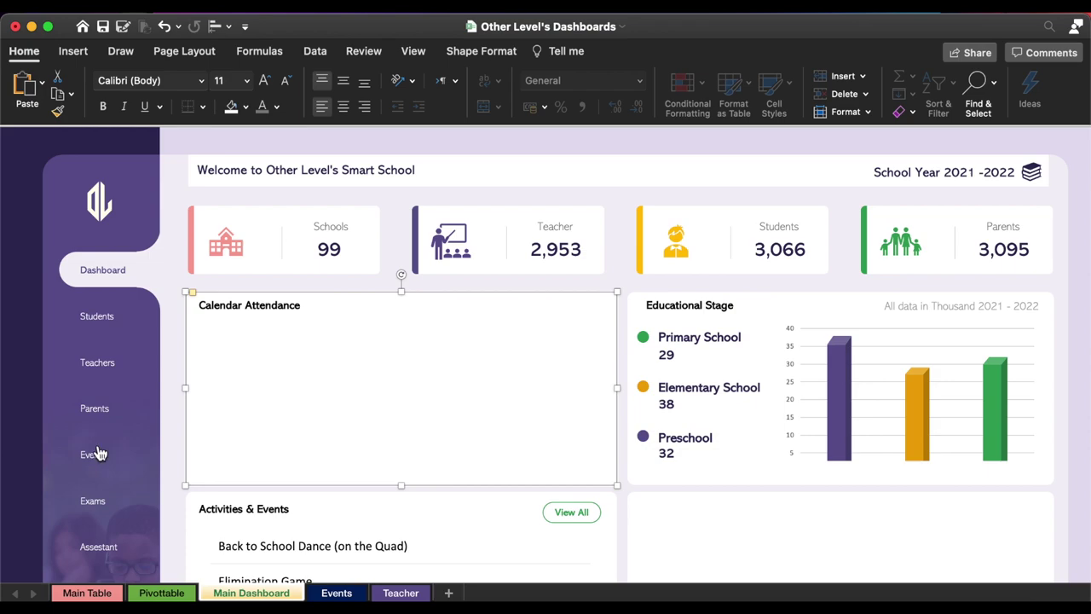
click(94, 454)
- On the Pivottable sheet, insert a Full Date timeline for the Count of Projects pivot
click(102, 273)
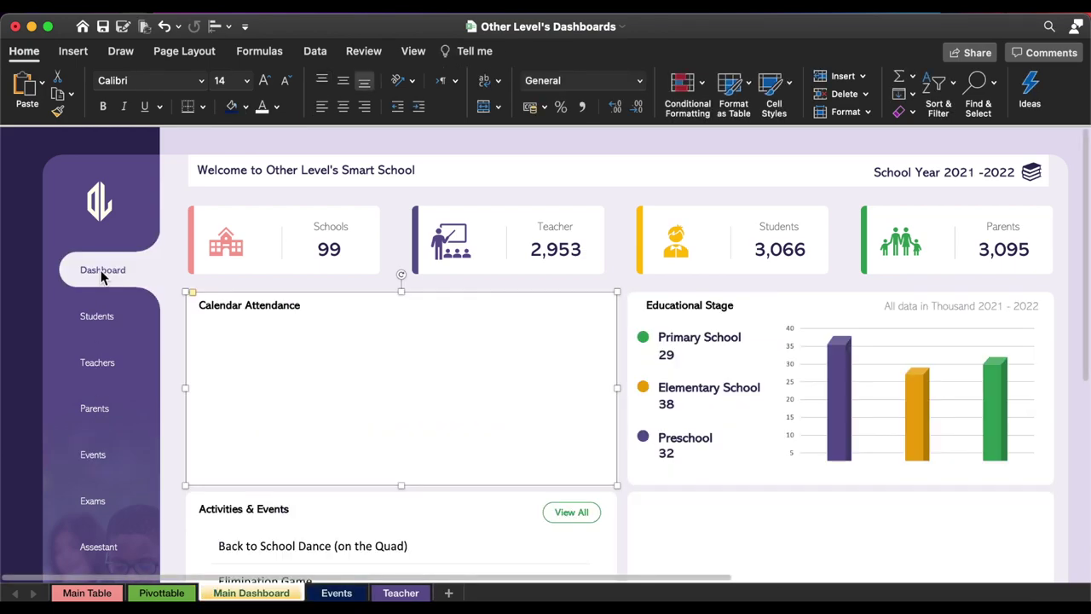
click(287, 282)
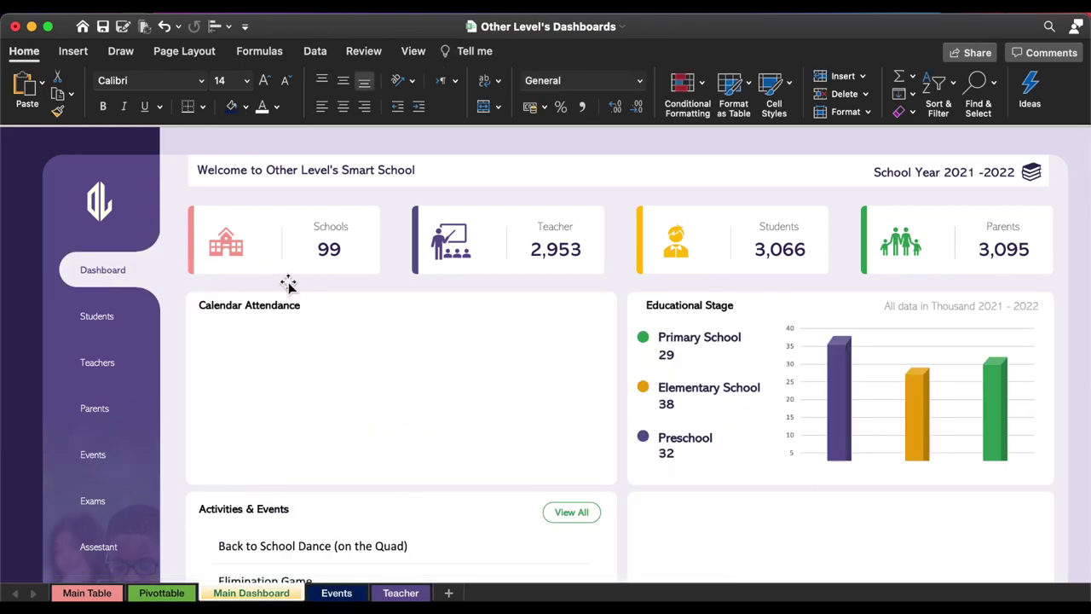
click(175, 597)
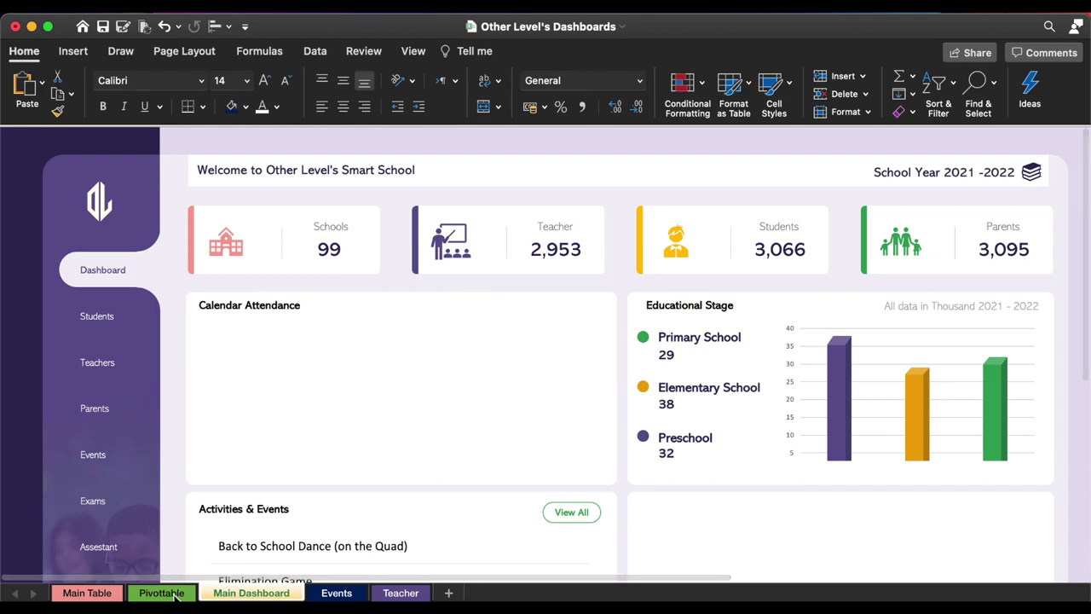
scroll(381, 281, left, 10)
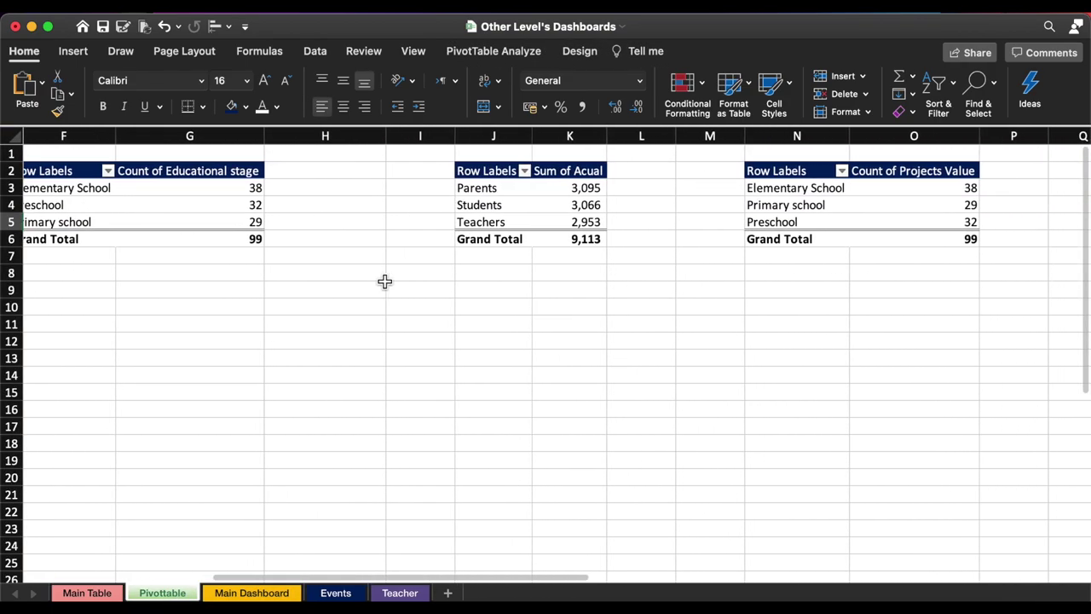
scroll(384, 281, right, 5)
click(411, 202)
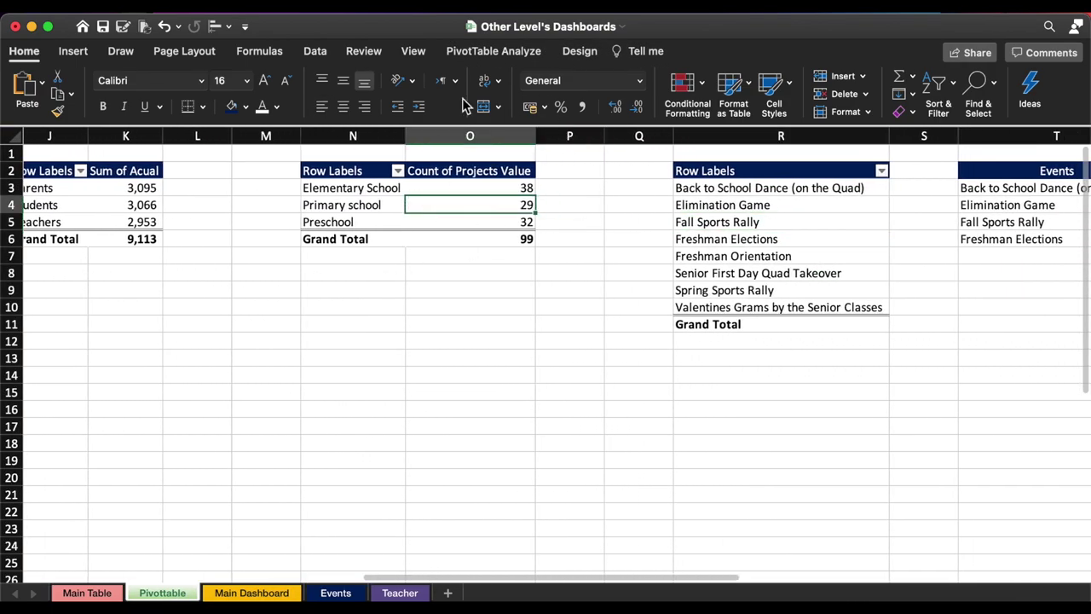
click(72, 53)
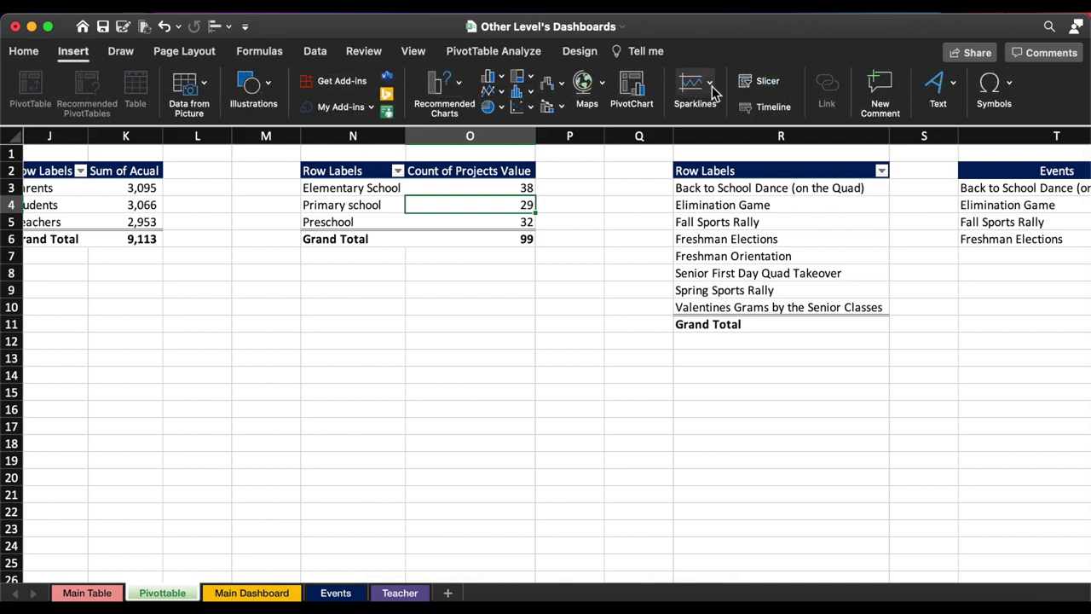
click(772, 107)
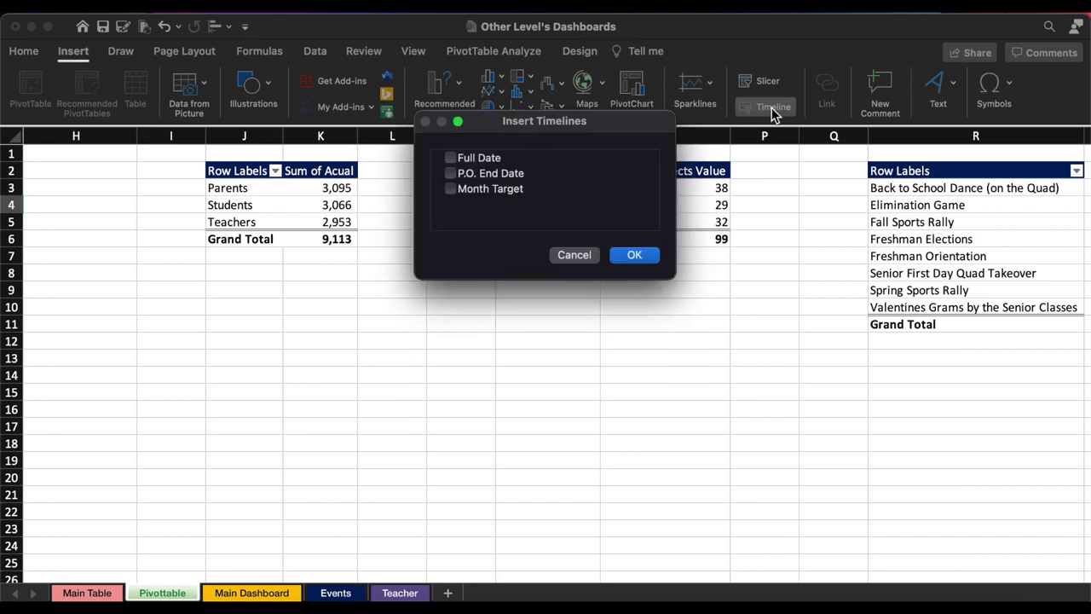
click(481, 160)
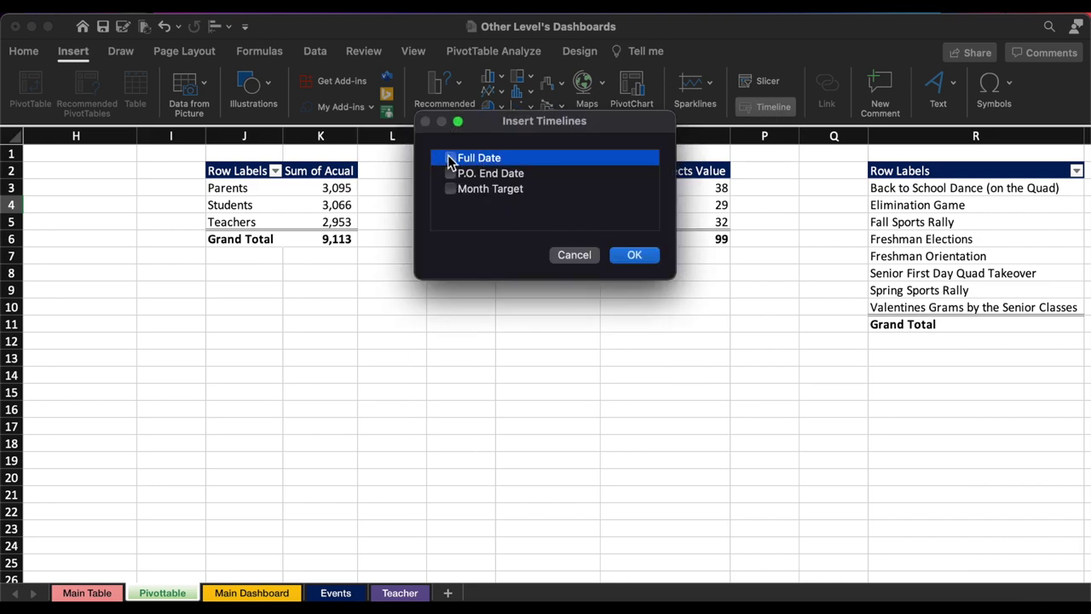
click(450, 158)
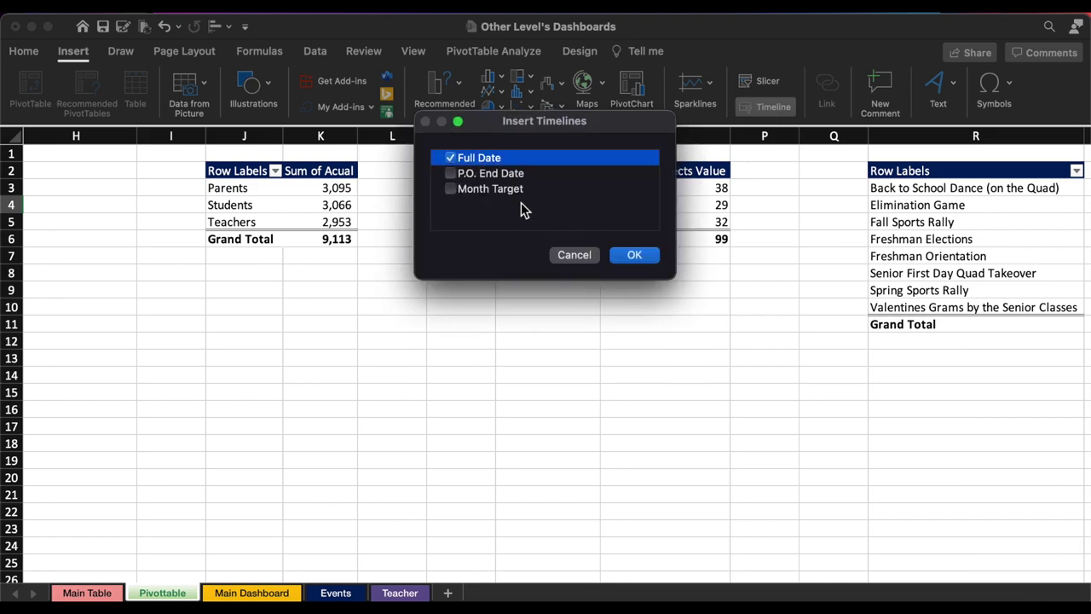
click(637, 256)
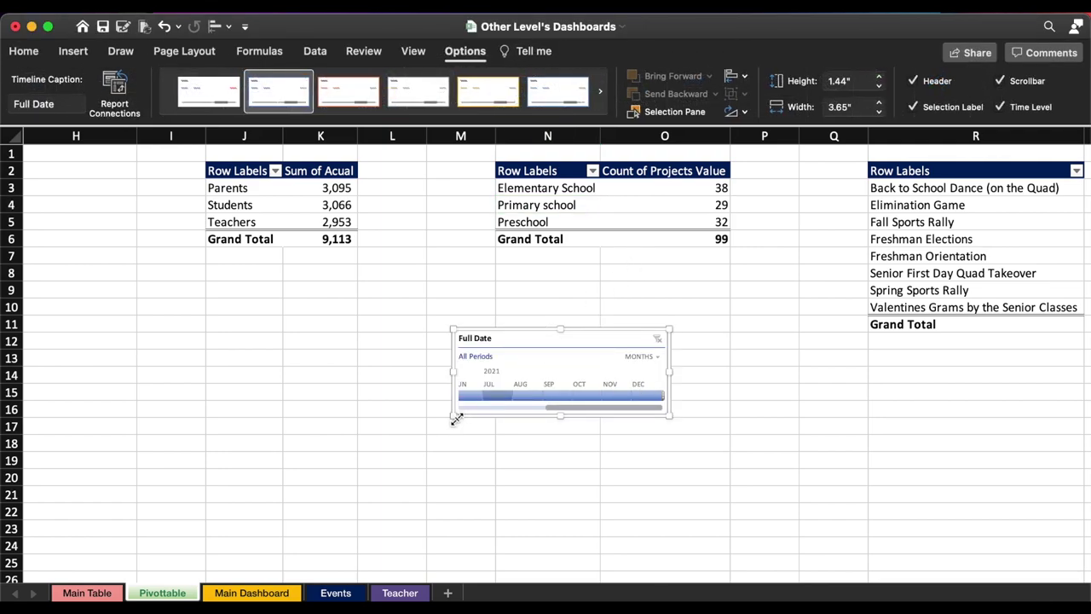
- Enlarge the timeline, apply a purple timeline style, and keep it at the MONTHS level
drag(455, 417, 278, 449)
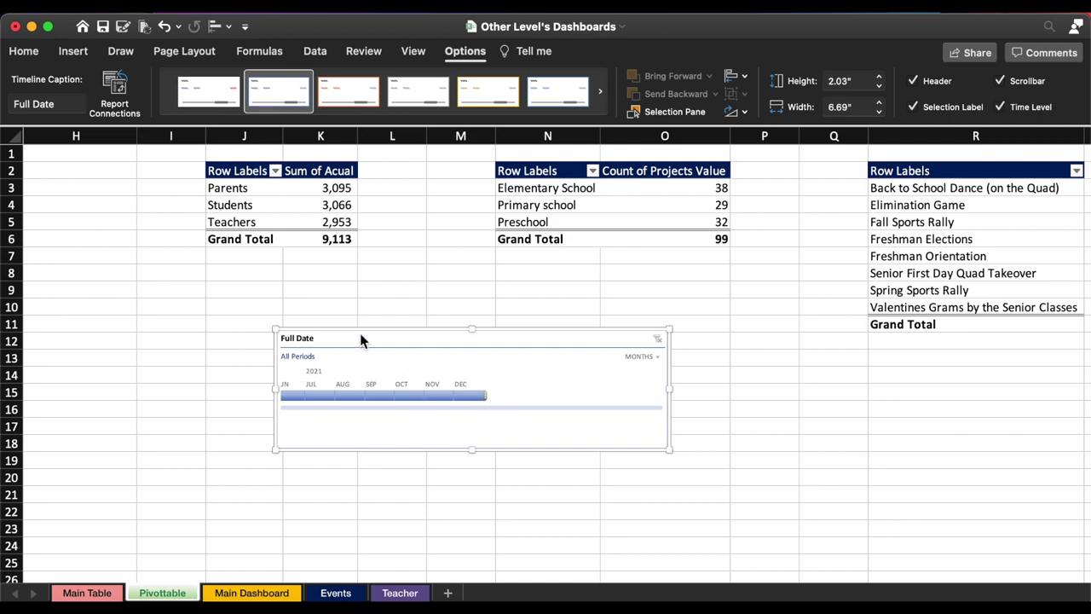
click(348, 91)
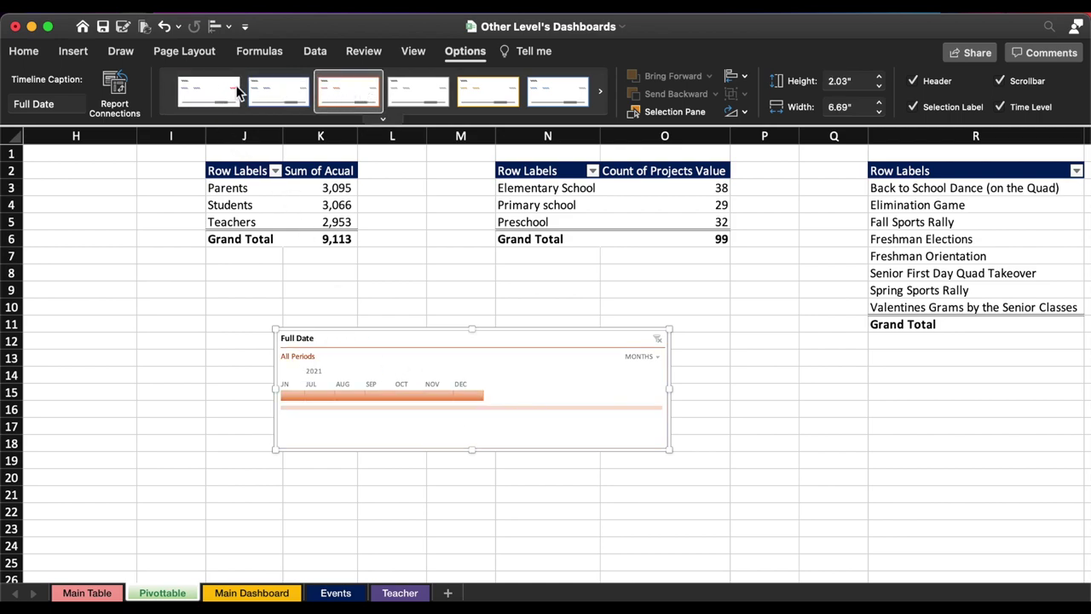
click(214, 93)
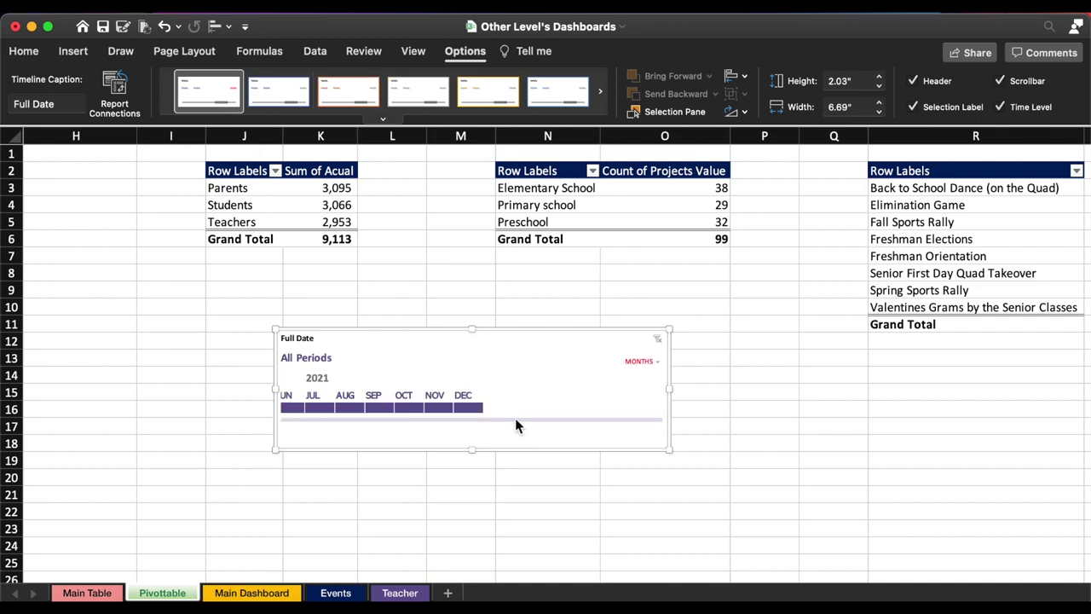
click(638, 362)
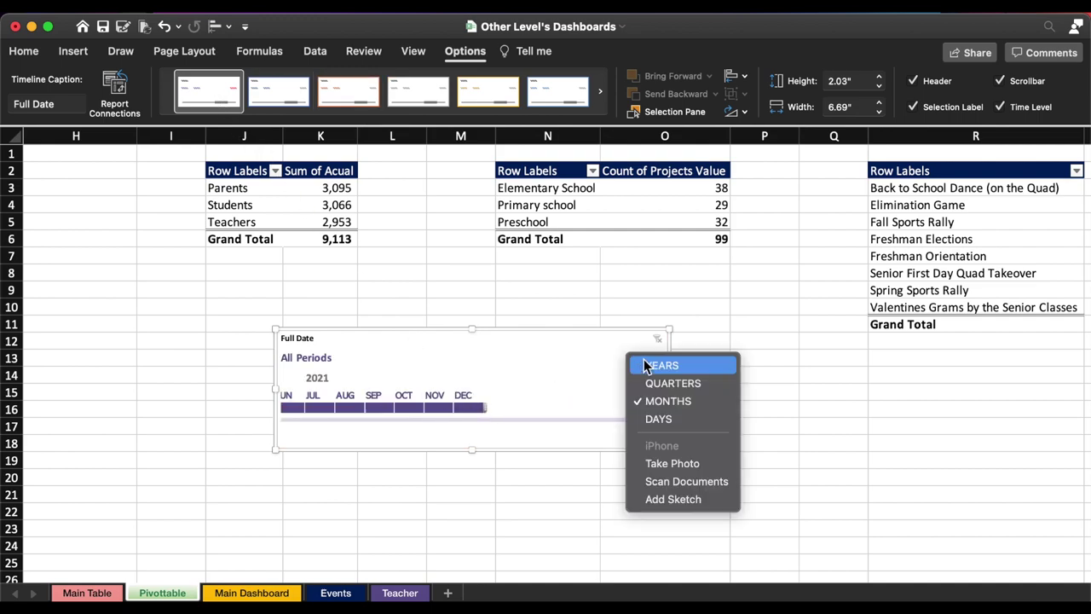
click(662, 398)
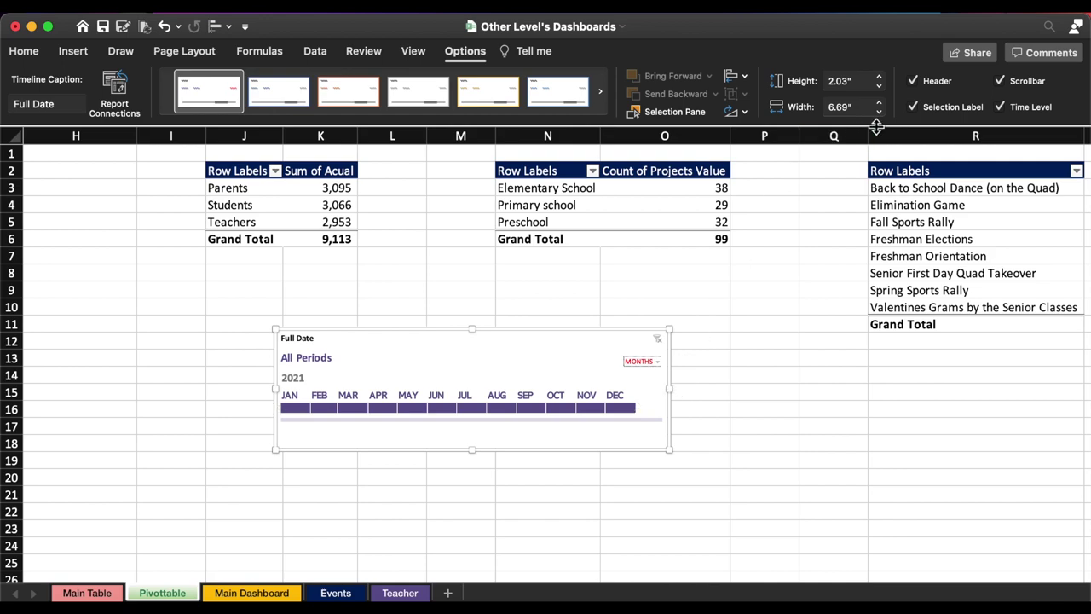
- Hide the timeline's header, selection label, scrollbar and time level
click(919, 78)
click(919, 106)
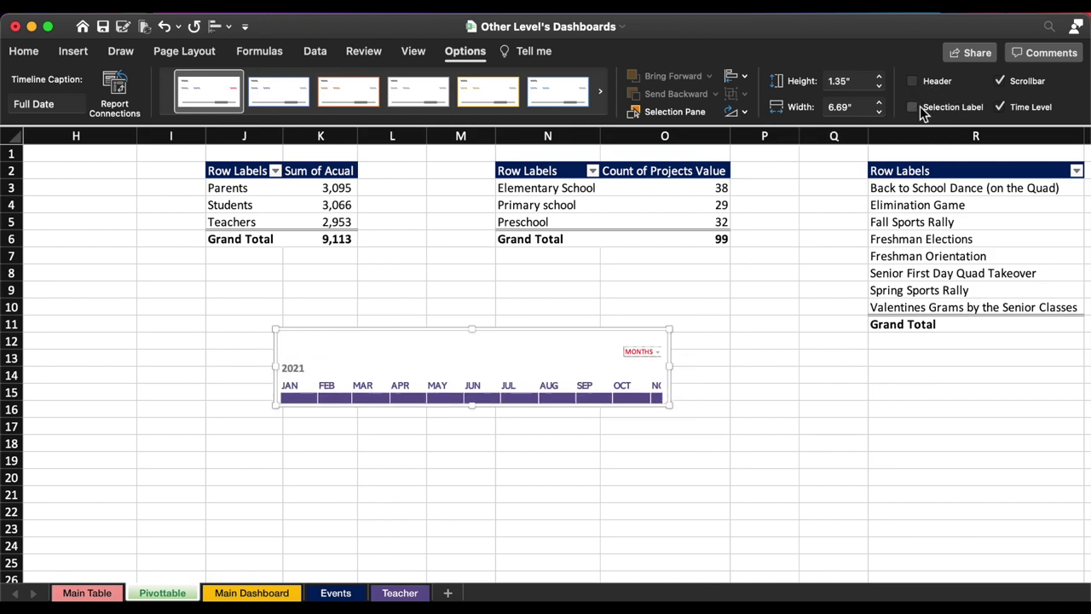
click(1019, 79)
click(1003, 108)
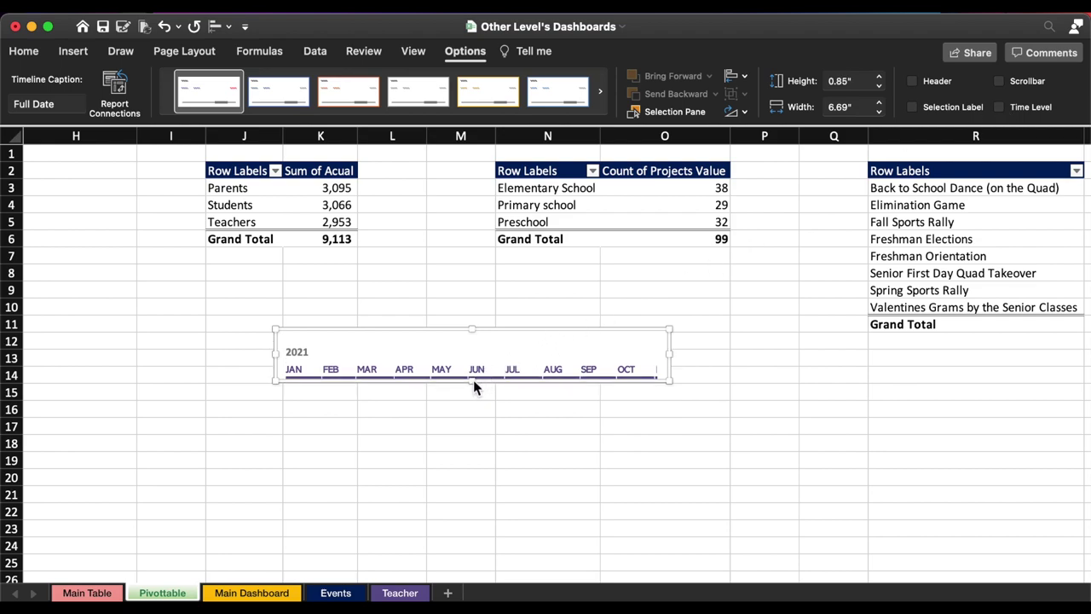
- Resize the timeline to show JAN–DEC and move it into the Calendar Attendance card
drag(475, 382, 475, 406)
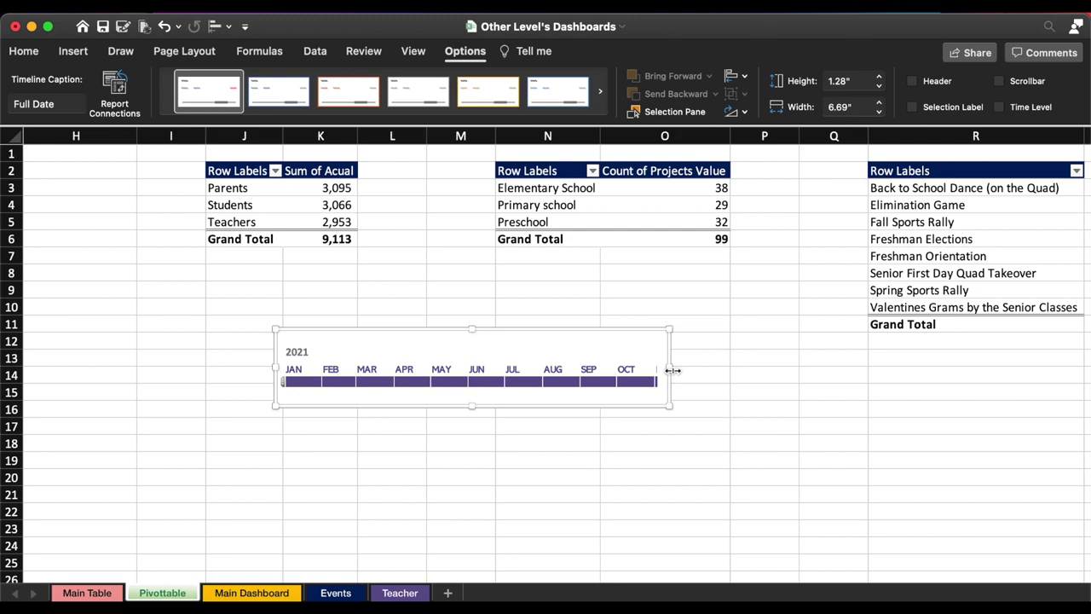
drag(672, 370, 760, 366)
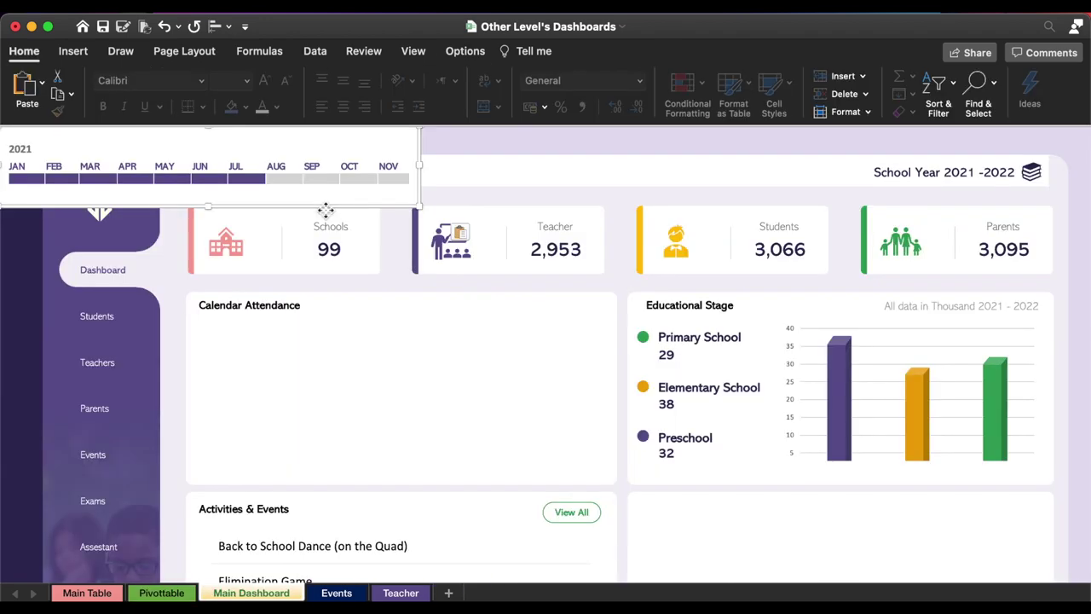
mouse_move(318, 209)
mouse_down()
mouse_move(503, 277)
mouse_move(529, 410)
mouse_move(516, 395)
mouse_up()
- Draw a rectangle with a white fill and no outline in the Calendar Attendance card
click(73, 51)
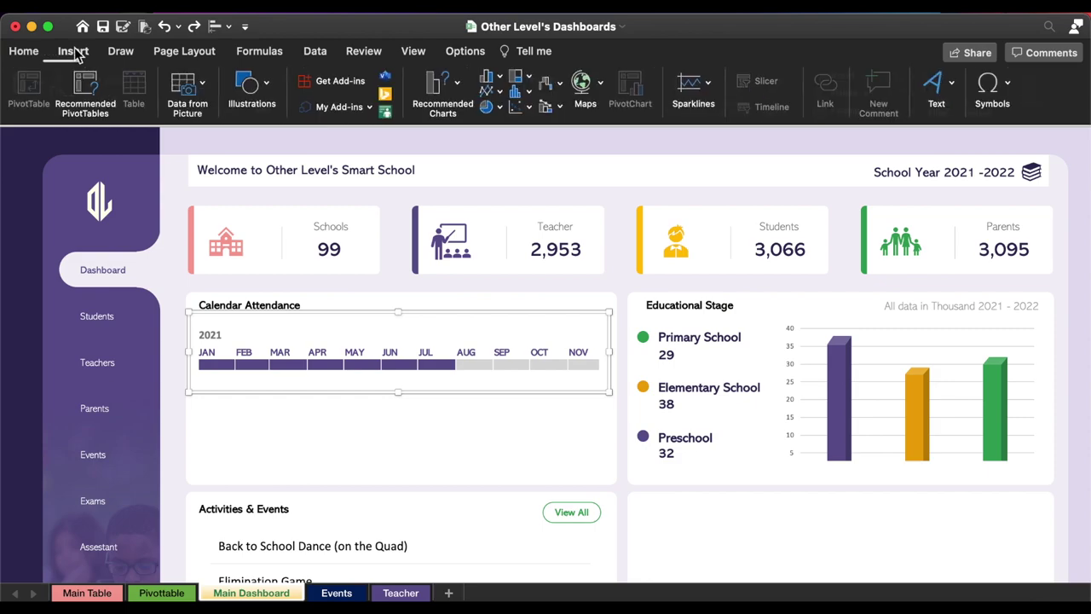
click(269, 87)
click(195, 133)
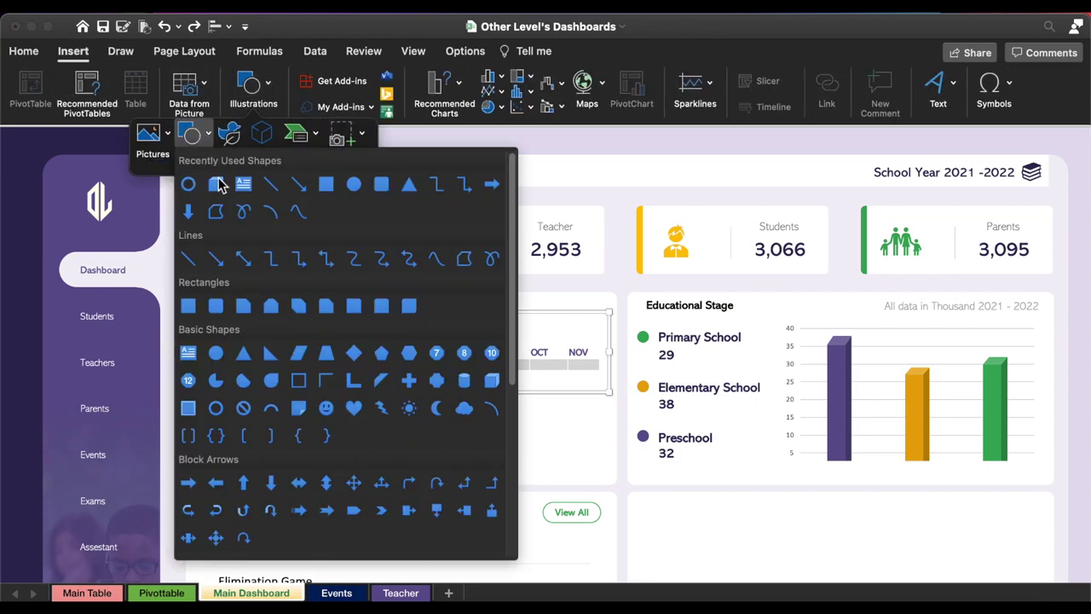
click(326, 185)
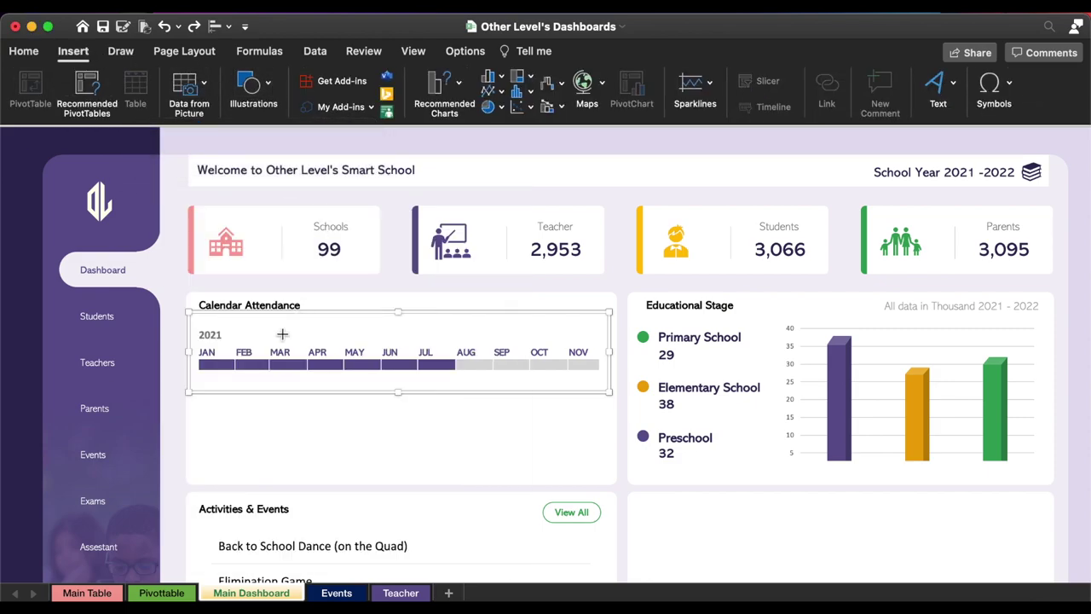
drag(319, 392, 274, 417)
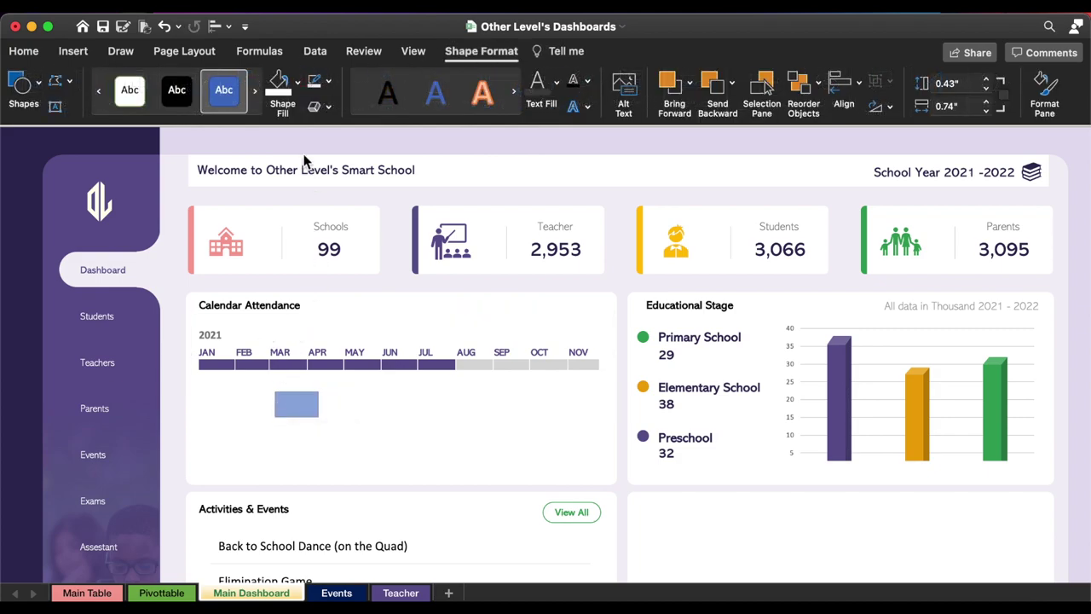
click(302, 88)
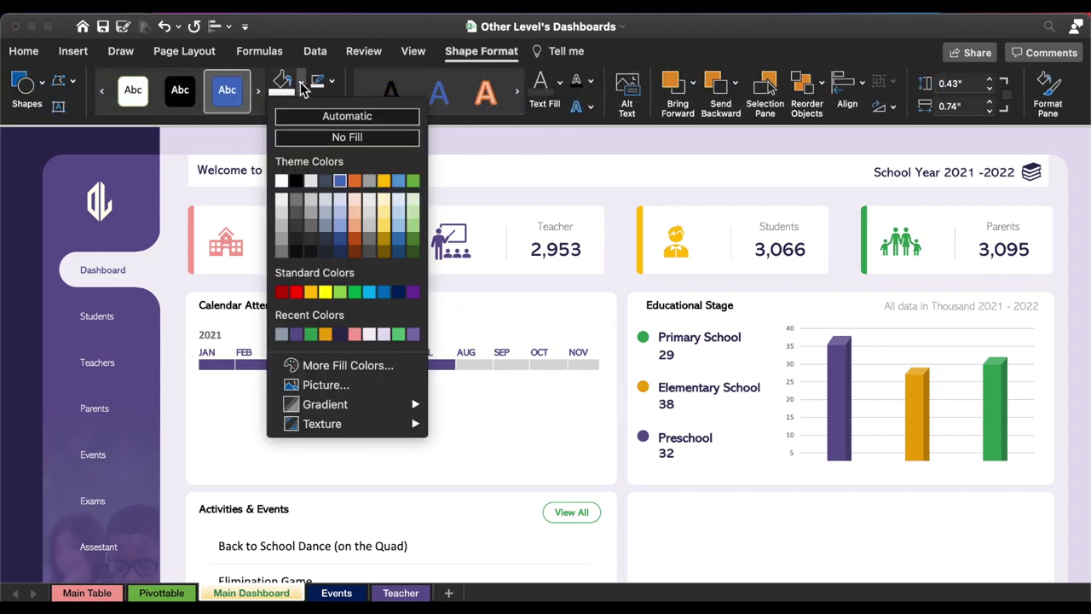
click(284, 181)
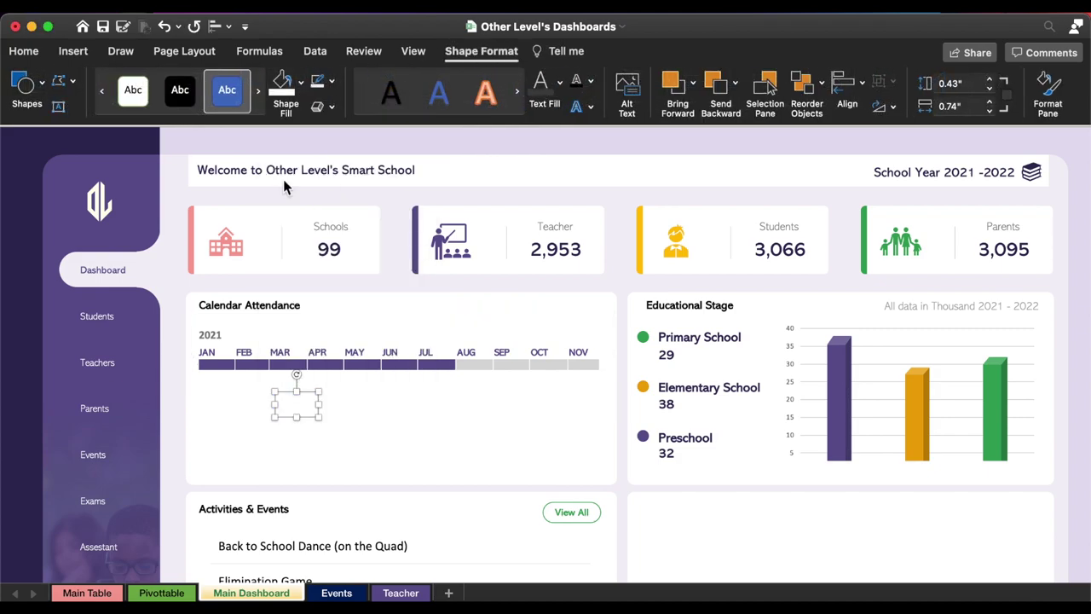
click(333, 81)
click(332, 128)
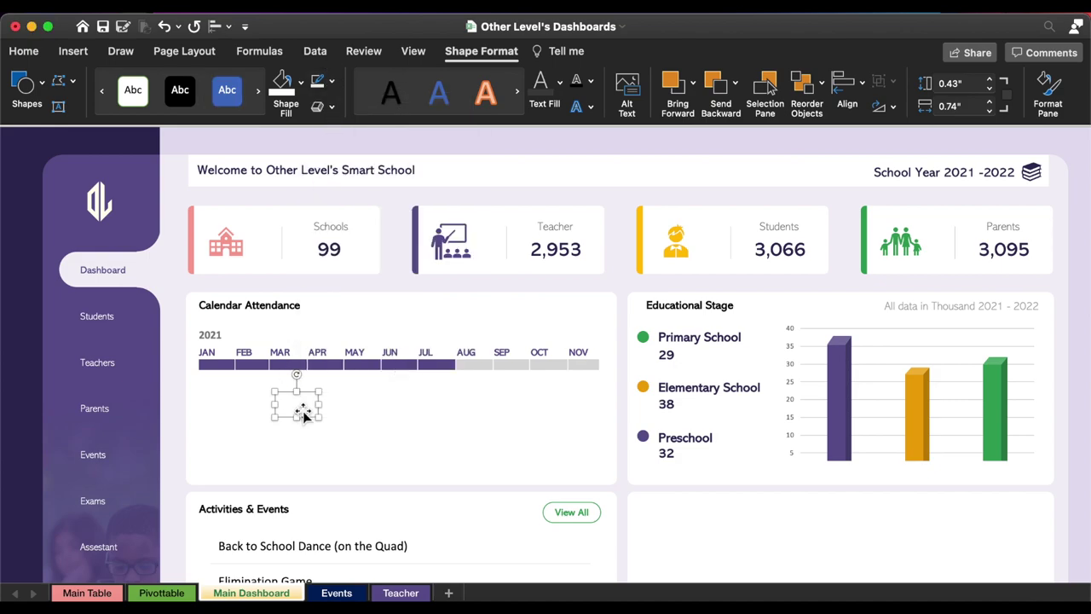
- Cover the timeline's 2021 label with the rectangle, then return to the Pivottable sheet
drag(304, 415, 215, 329)
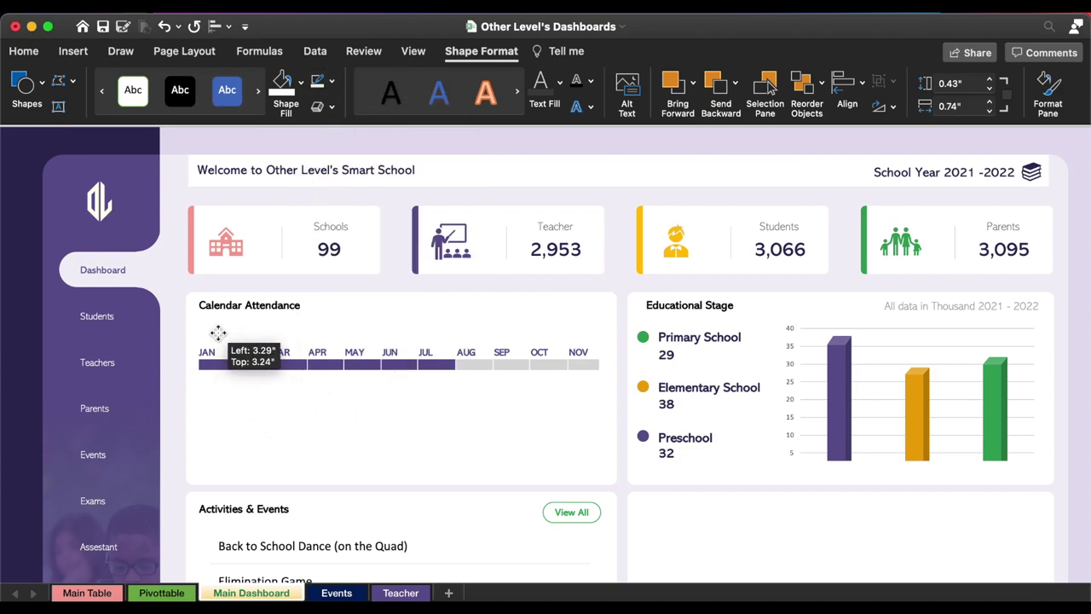
drag(218, 332, 215, 329)
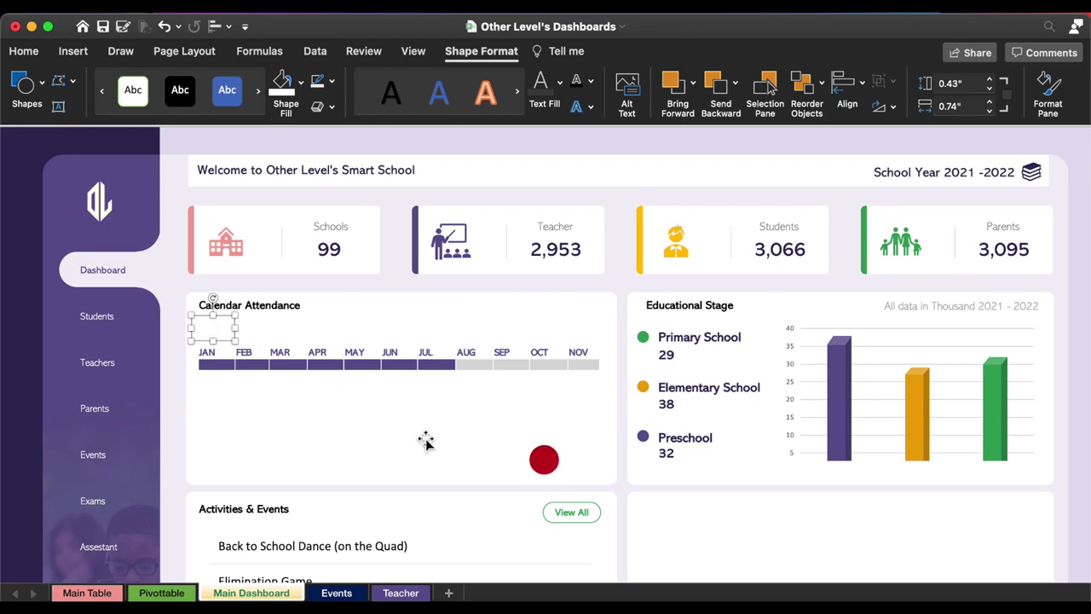
click(173, 592)
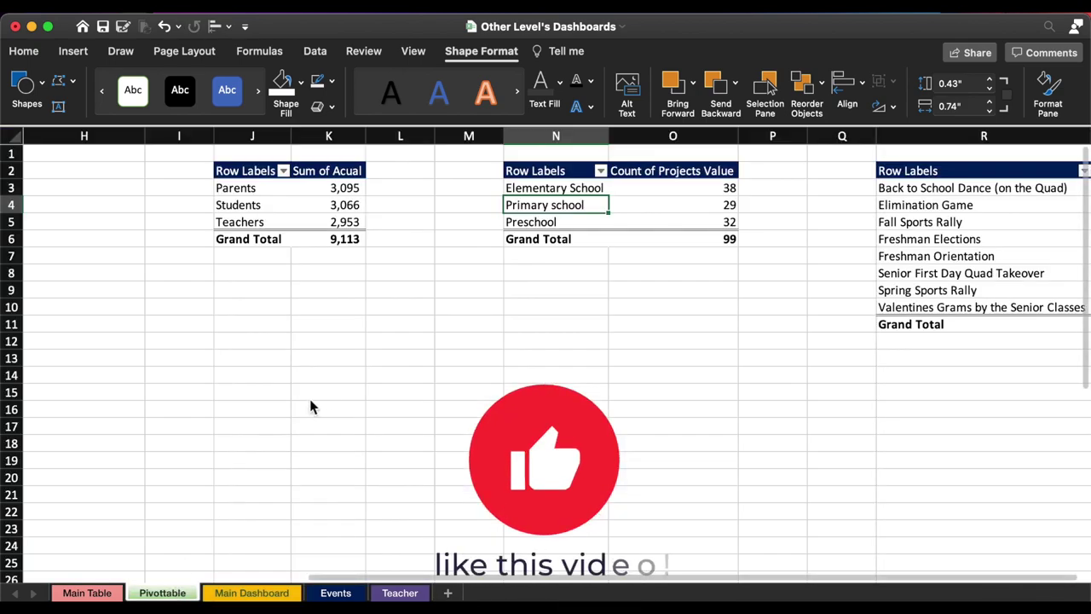
- Insert a slicer on the Day field of the pivot table
click(73, 51)
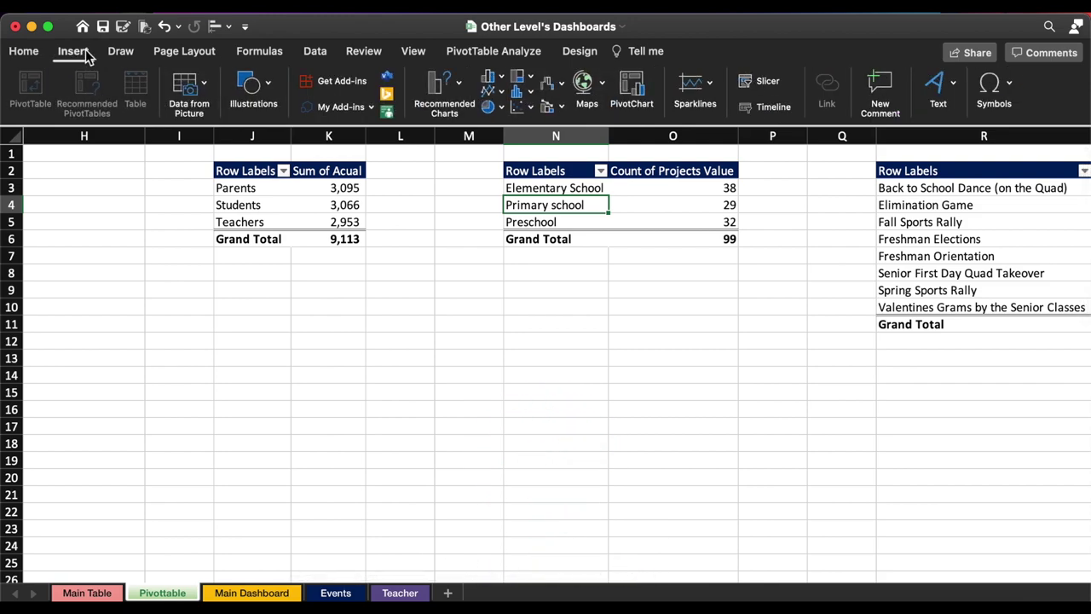
click(768, 85)
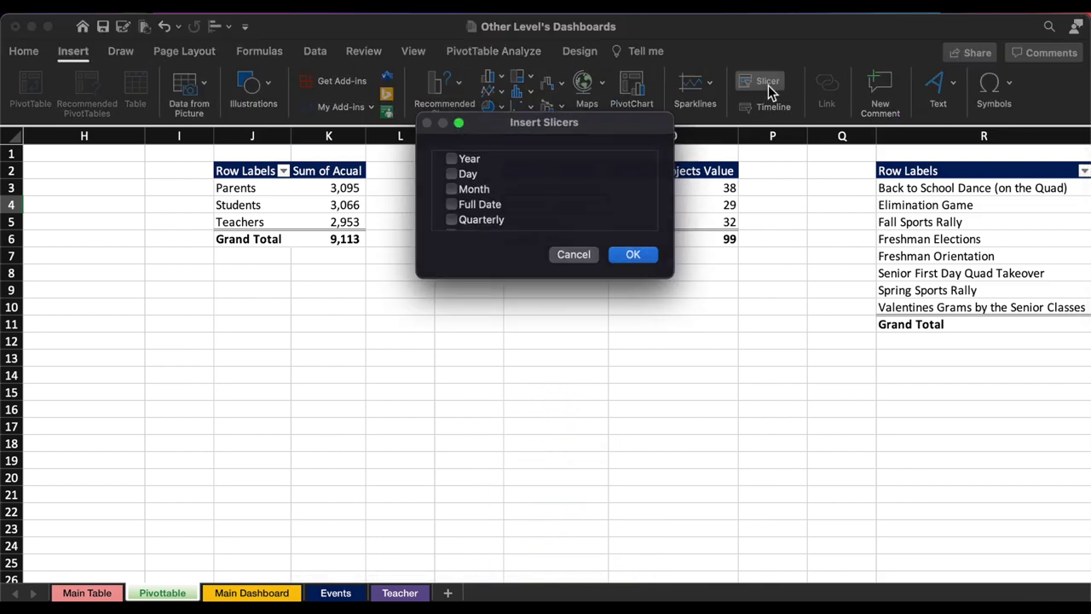
click(468, 175)
click(450, 173)
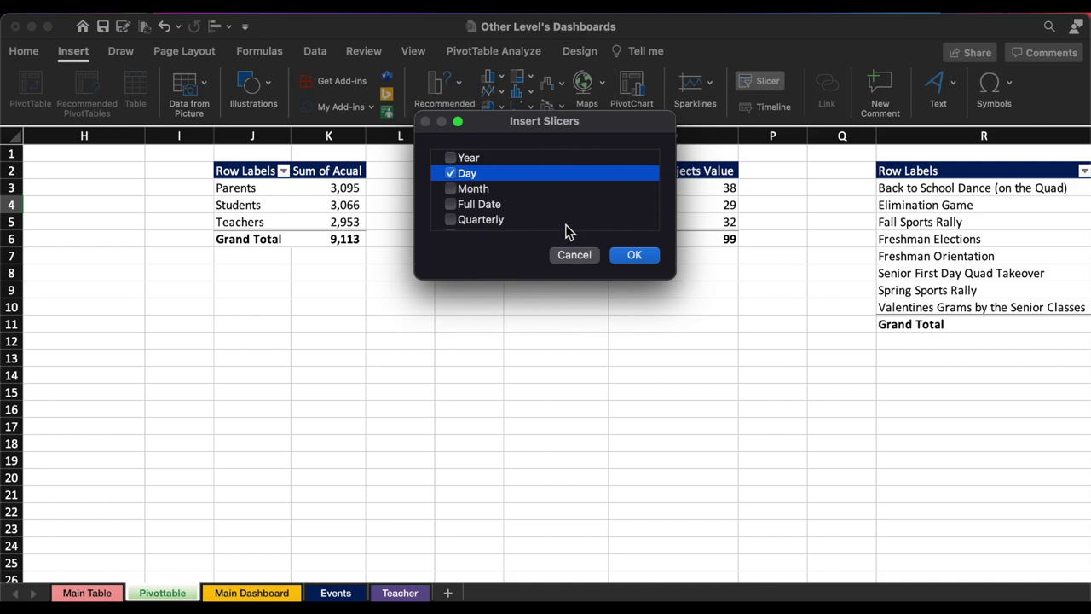
click(632, 257)
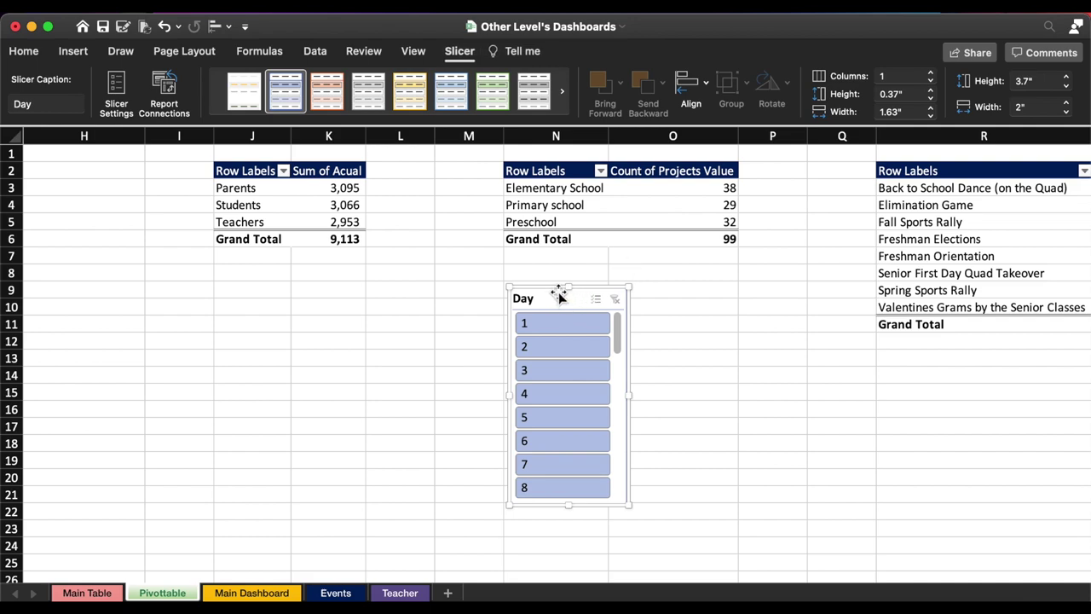
- Give the Day slicer the plain light style and spread its buttons across 8 columns
drag(555, 294, 513, 289)
click(320, 93)
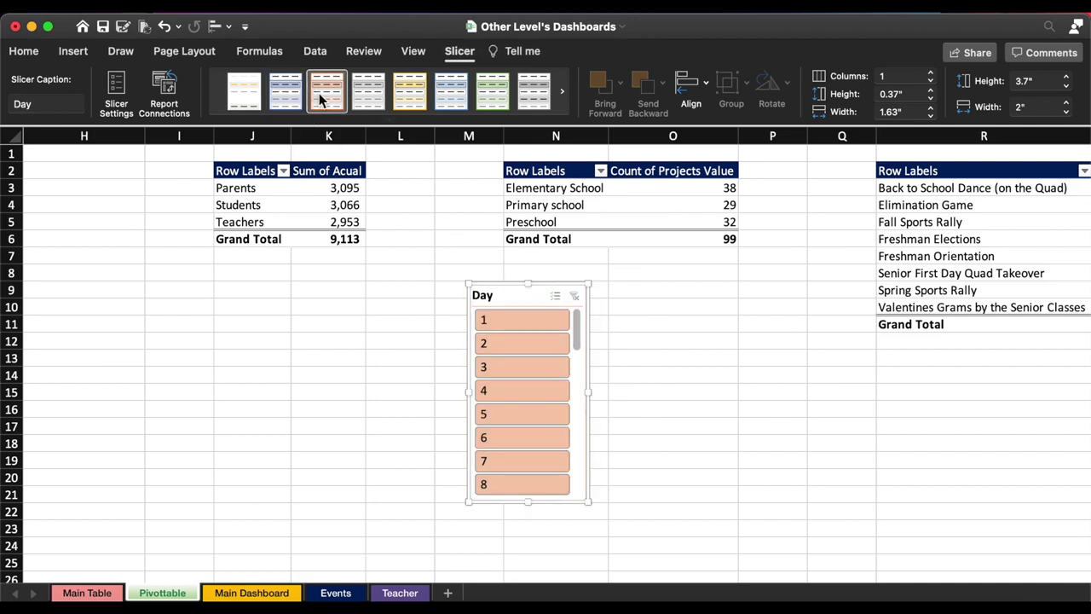
click(244, 91)
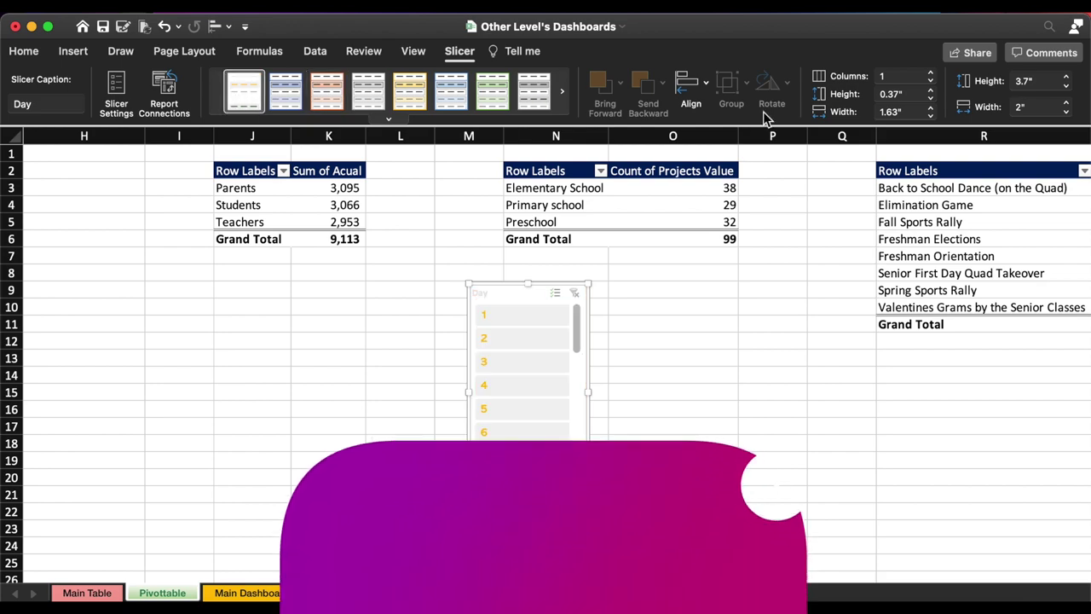
click(932, 75)
click(932, 75)
click(932, 75)
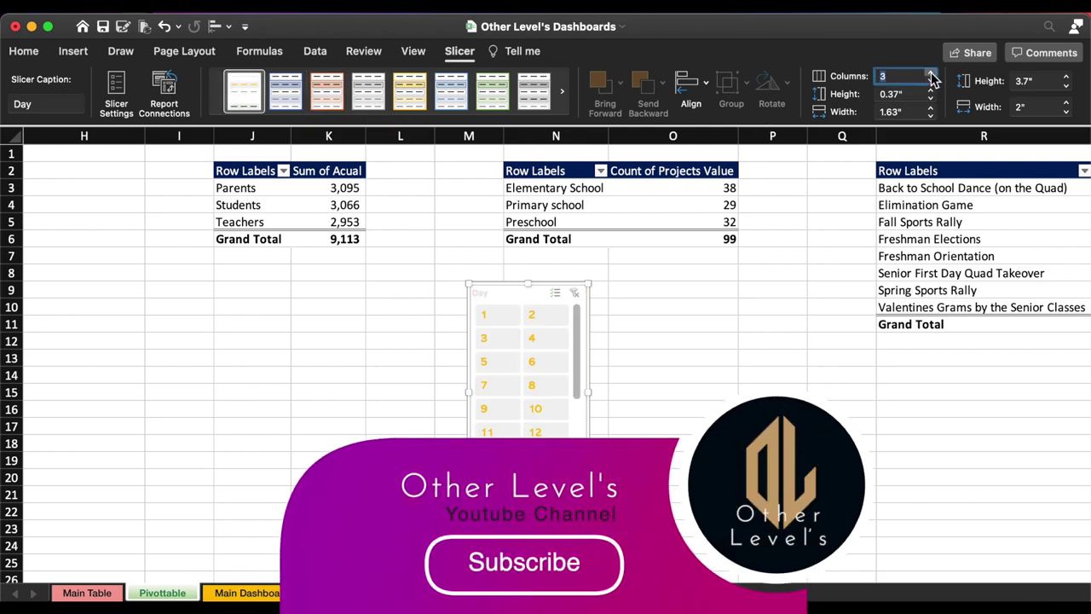
click(933, 75)
click(932, 75)
click(932, 75)
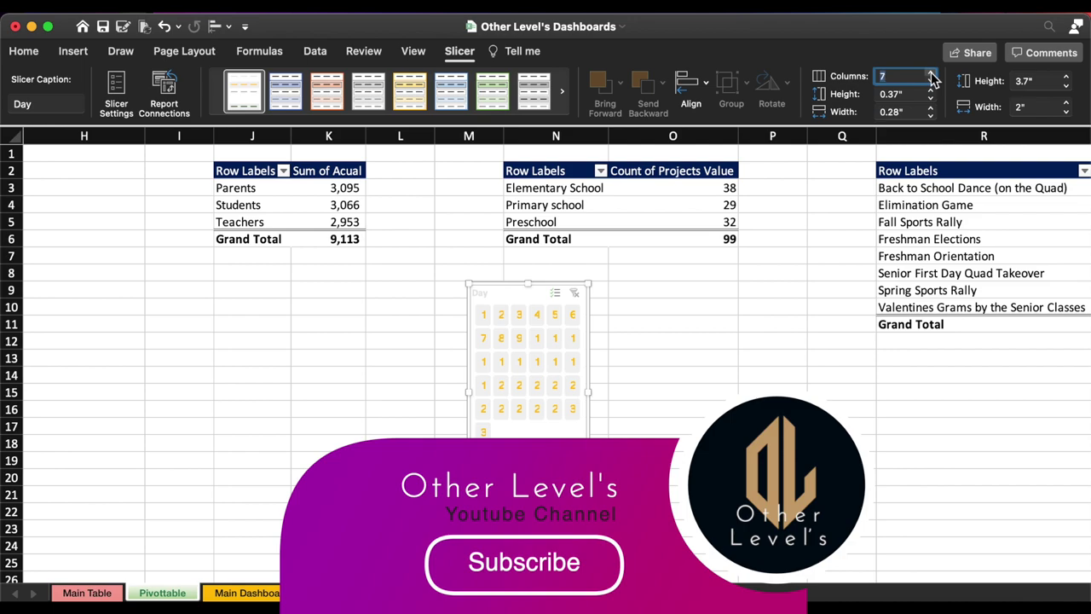
click(932, 75)
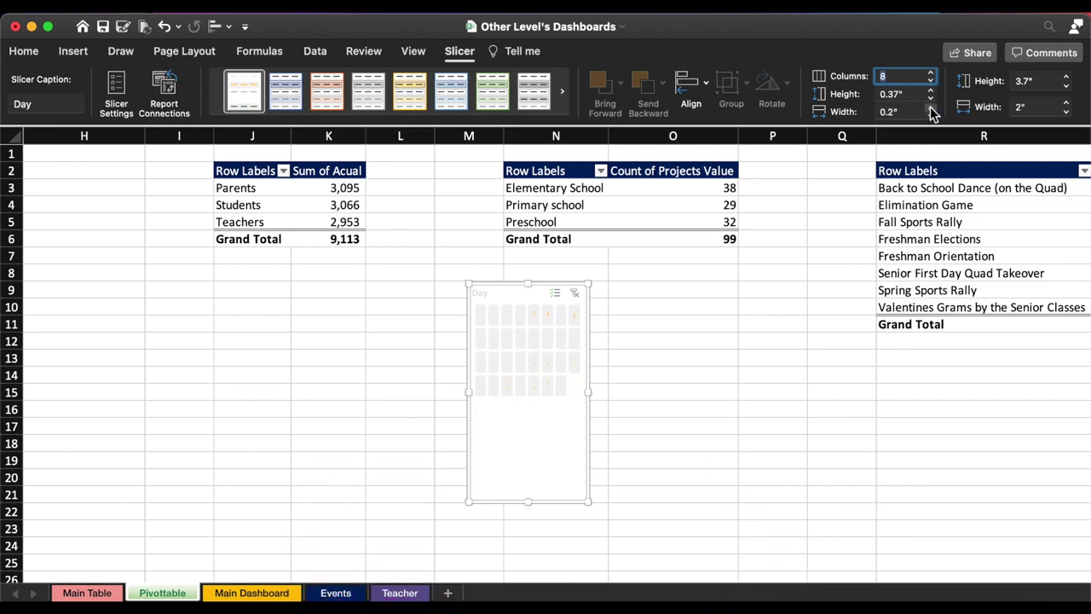
- Set the day button width to 0.83 inches and adjust the slicer's height and width
click(916, 111)
double_click(915, 113)
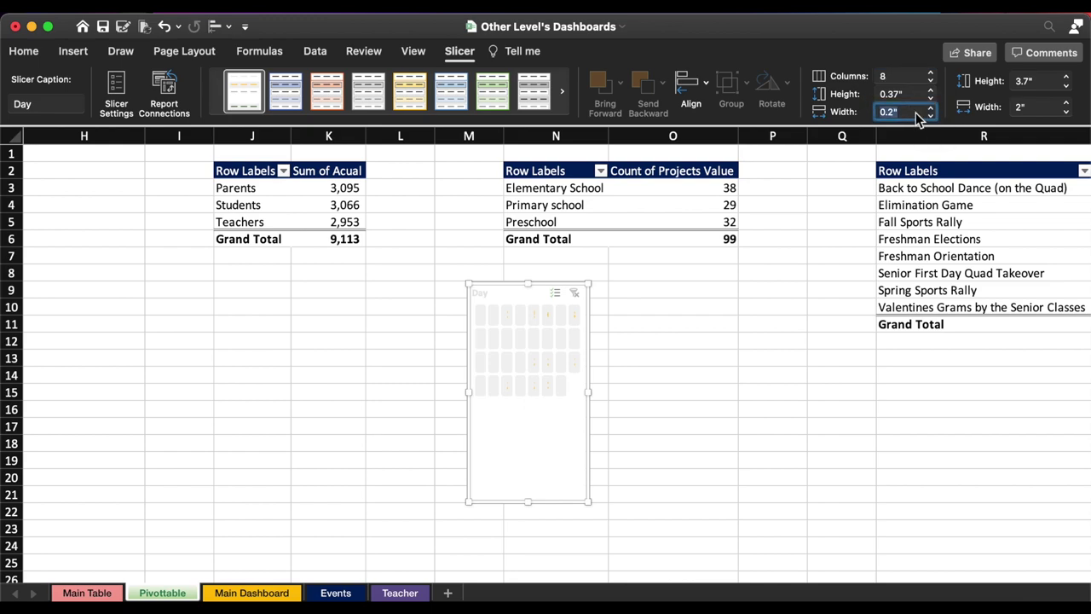
text(0)
key(Return)
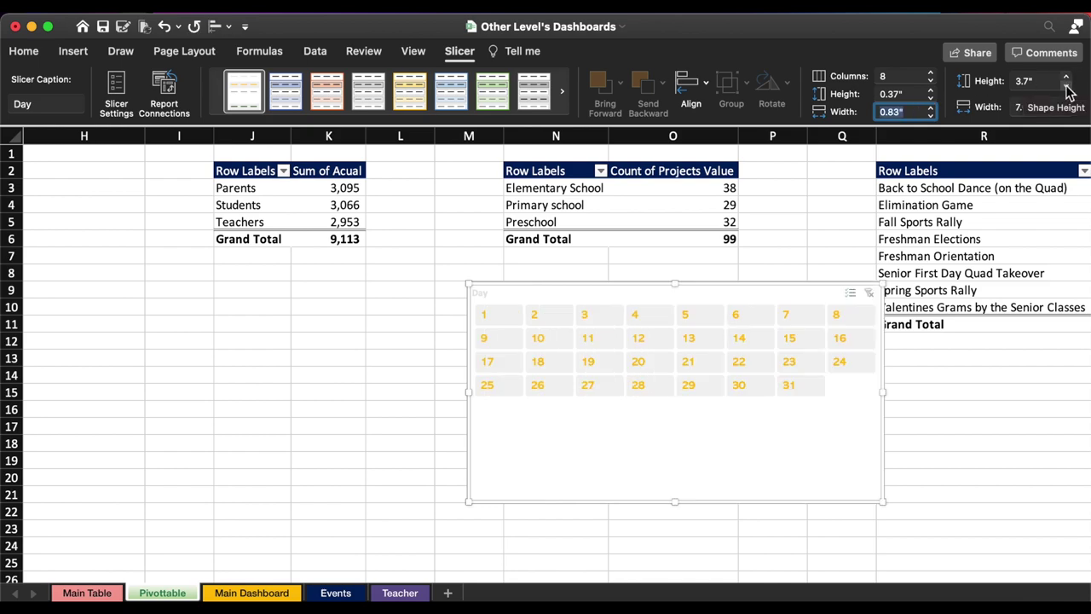
click(1053, 85)
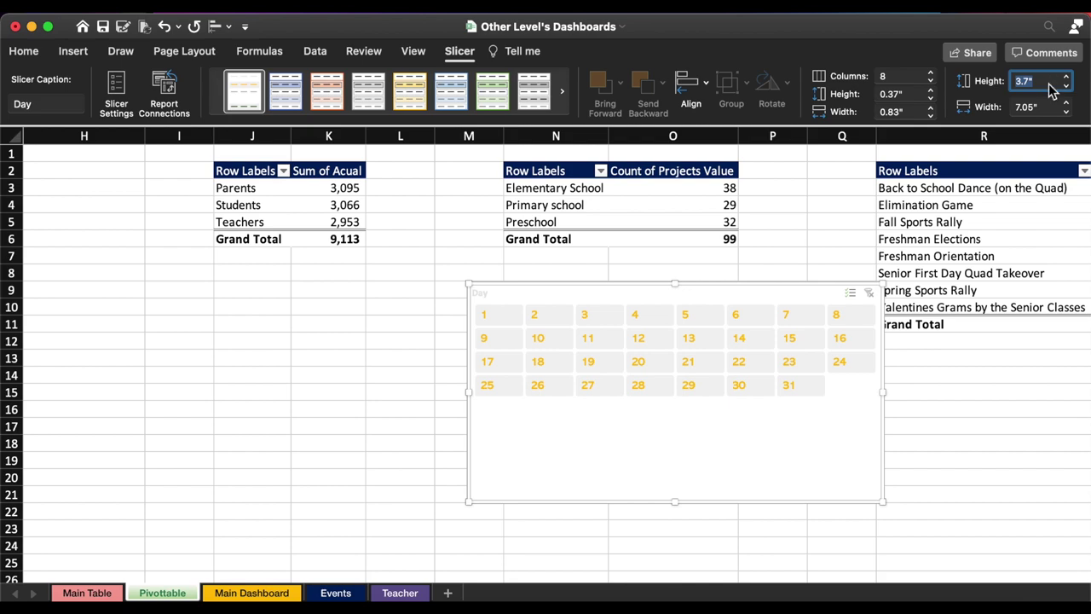
text(1.)
key(Return)
click(1053, 111)
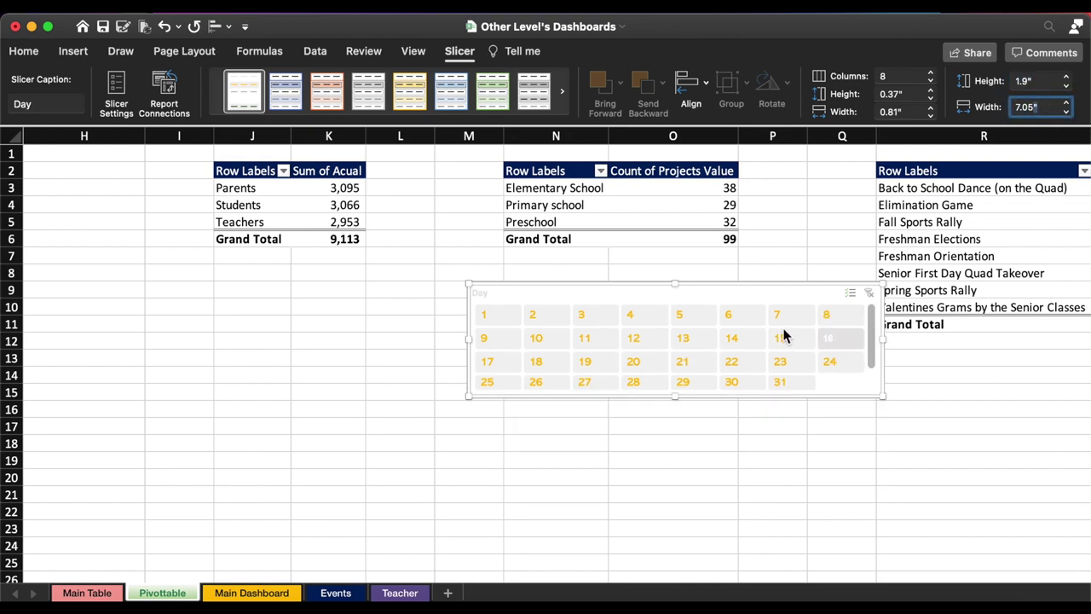
drag(680, 401, 680, 420)
- Hide the slicer header and empty days in Slicer Settings, then paste it onto Main Dashboard
right_click(666, 311)
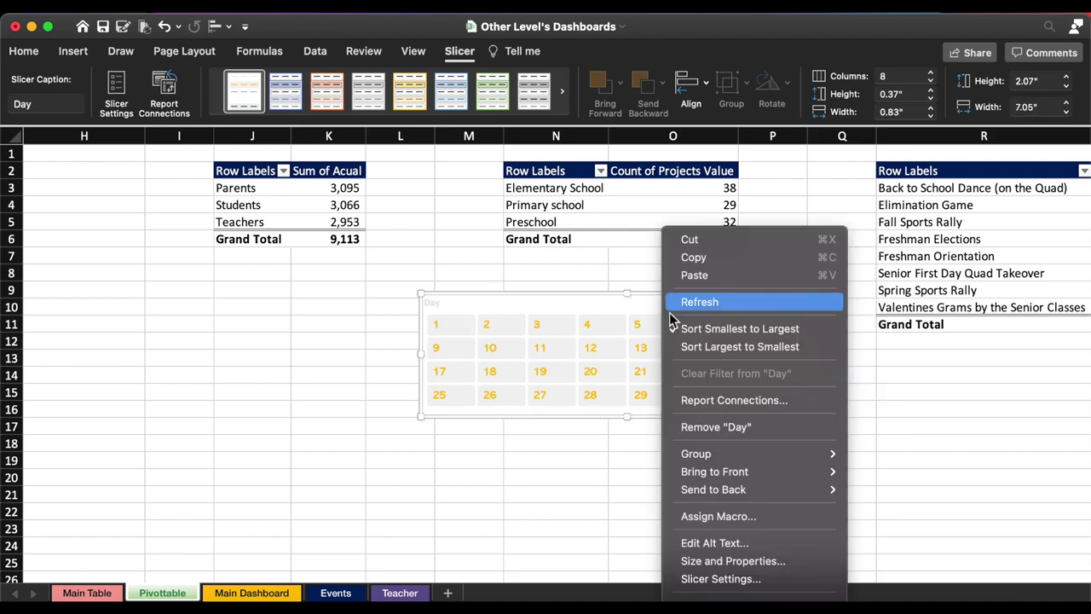
click(721, 579)
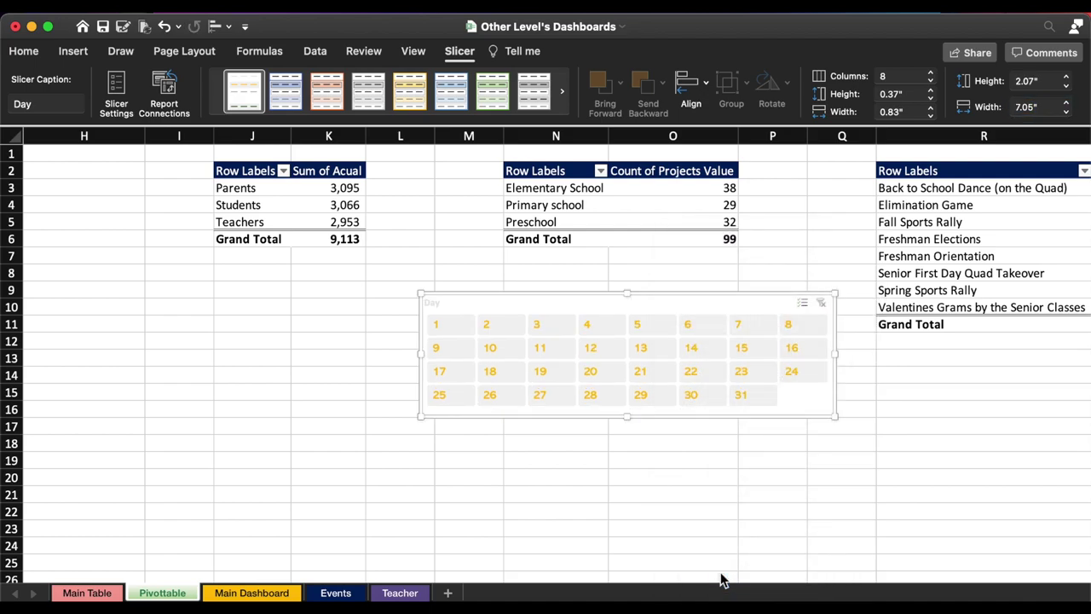
click(580, 279)
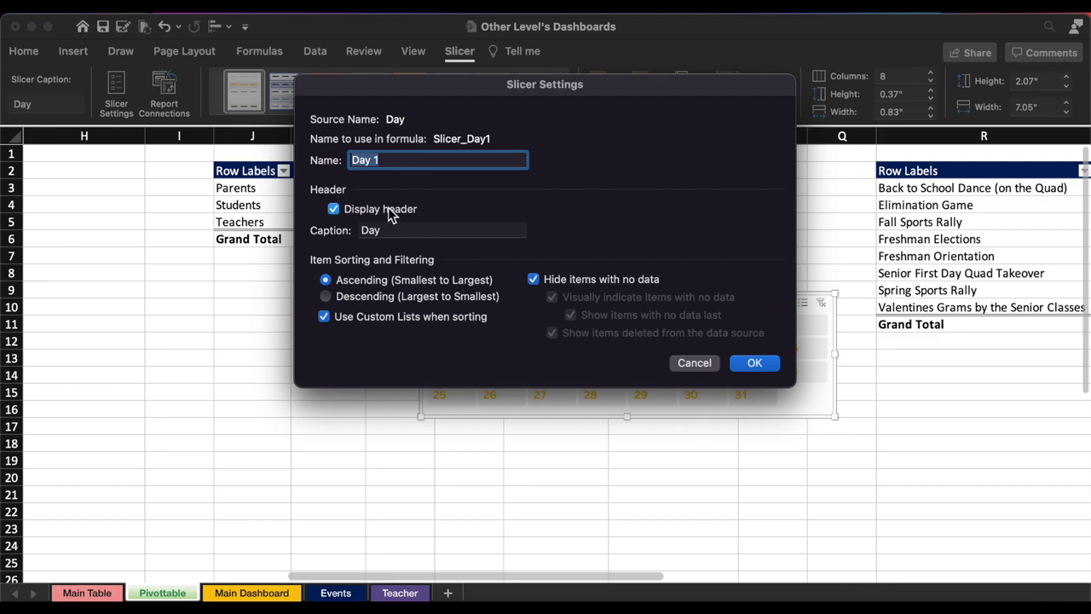
click(759, 366)
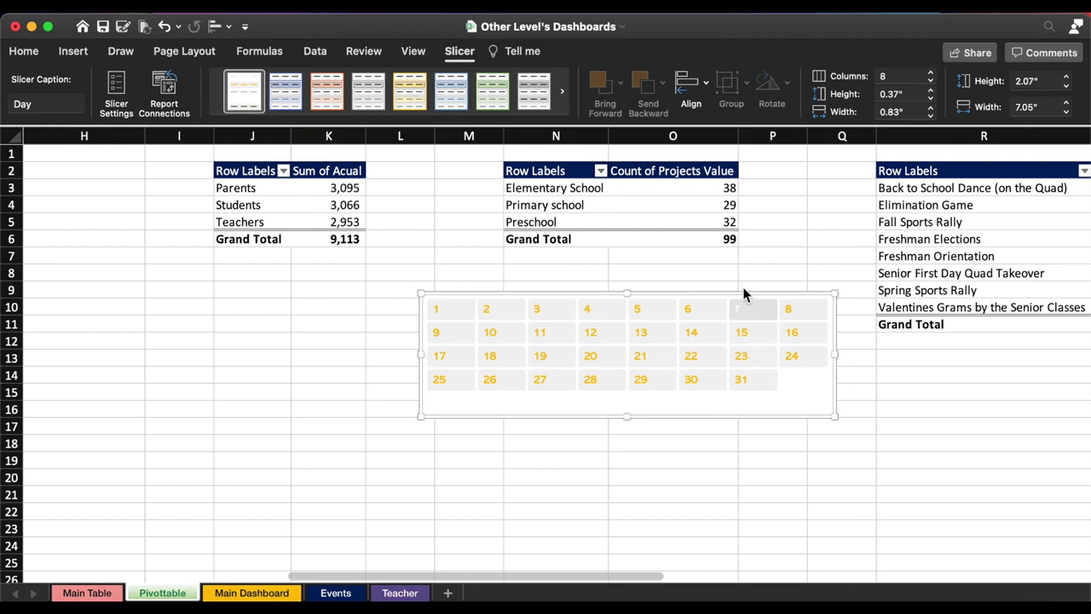
click(251, 593)
key(super+v)
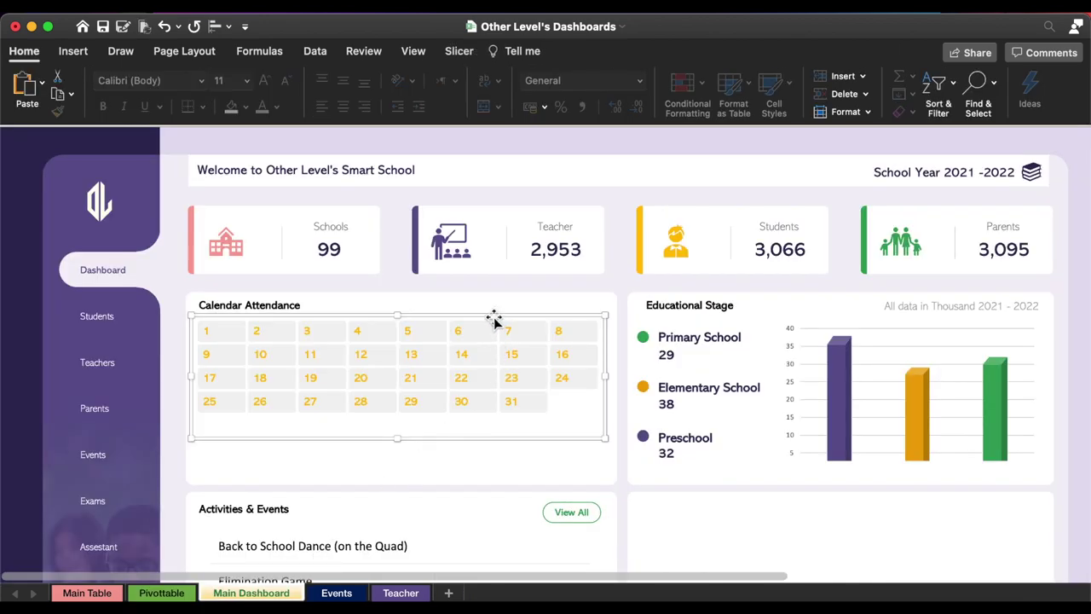
- Move the Day slicer calendar down in the card and shrink its height to fit
mouse_move(494, 317)
mouse_down()
mouse_move(502, 358)
mouse_move(492, 372)
mouse_up()
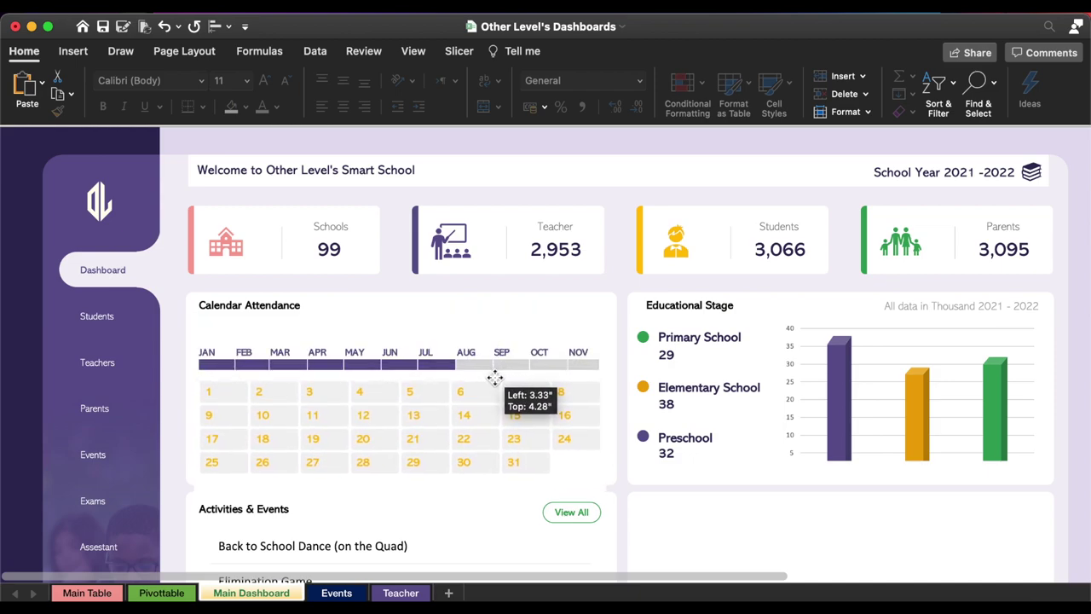
drag(492, 372, 495, 380)
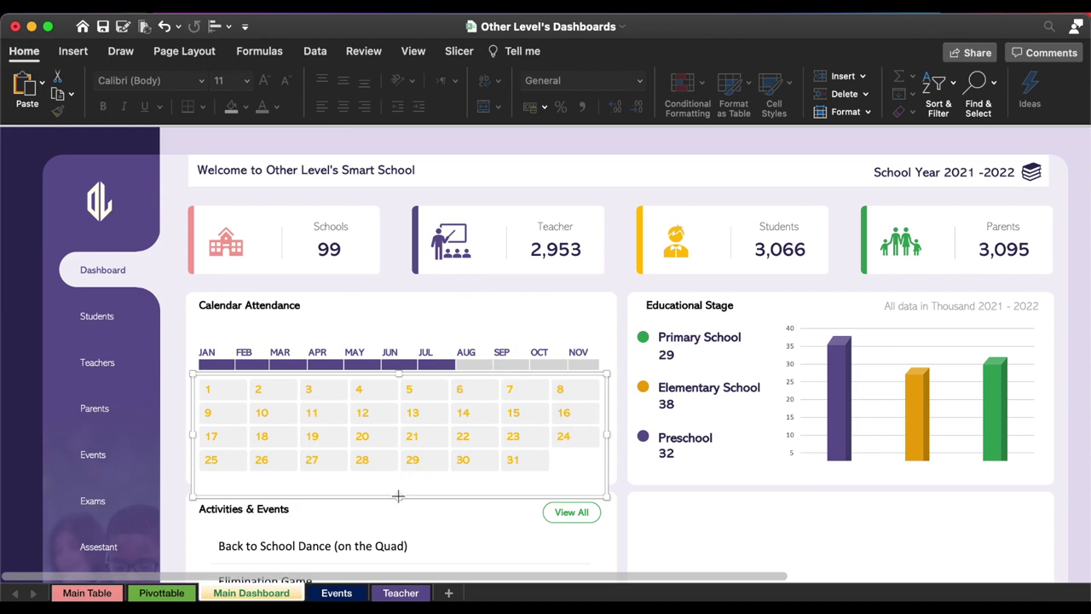
drag(398, 495, 398, 392)
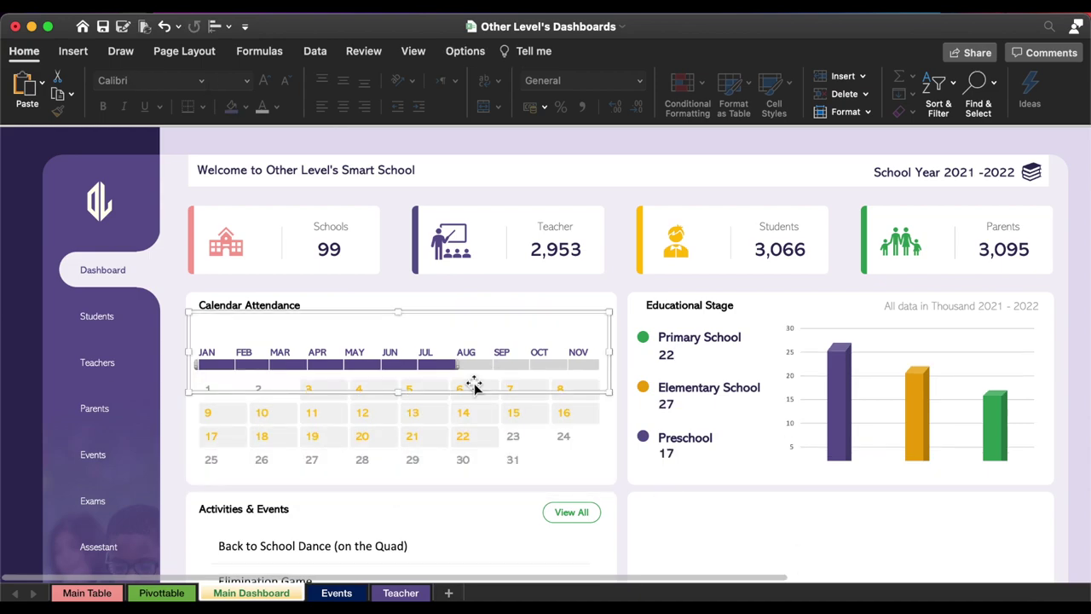
- Bring the Calendar Attendance title text box to the front
click(265, 300)
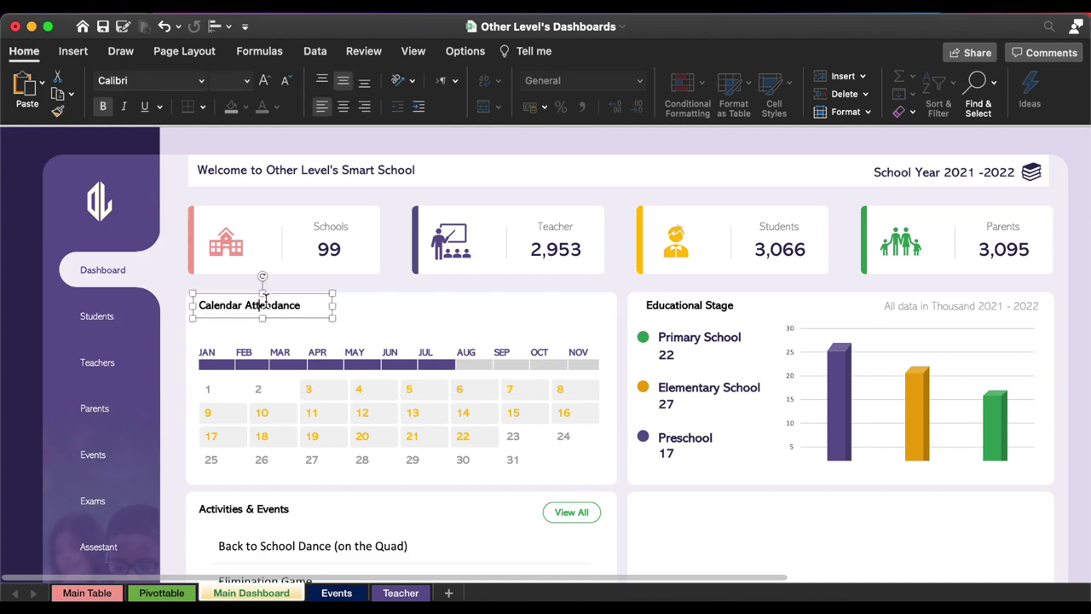
right_click(288, 302)
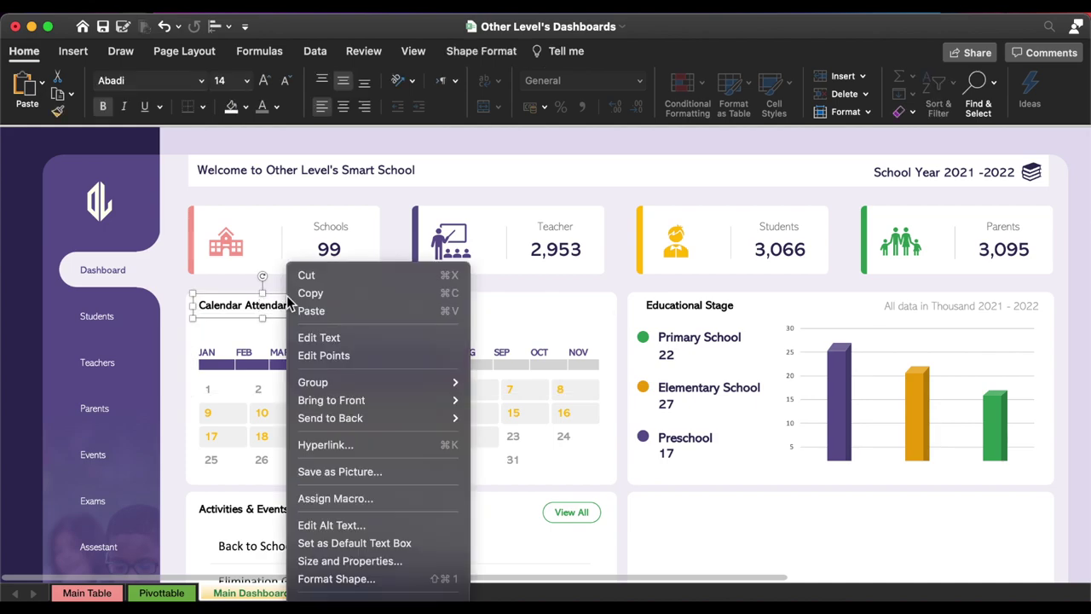
mouse_move(332, 400)
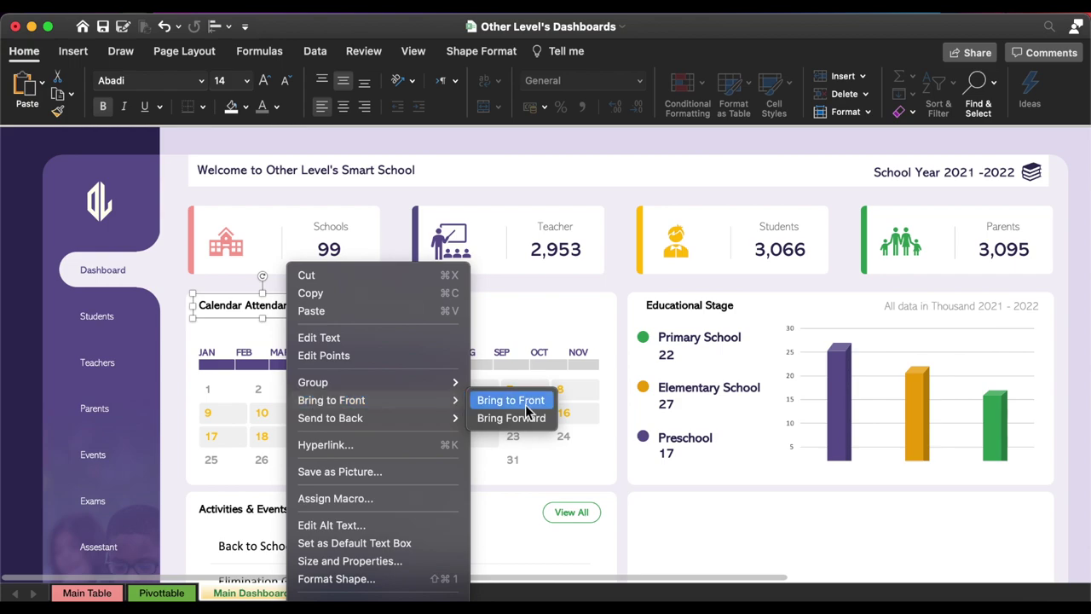
click(526, 407)
click(224, 335)
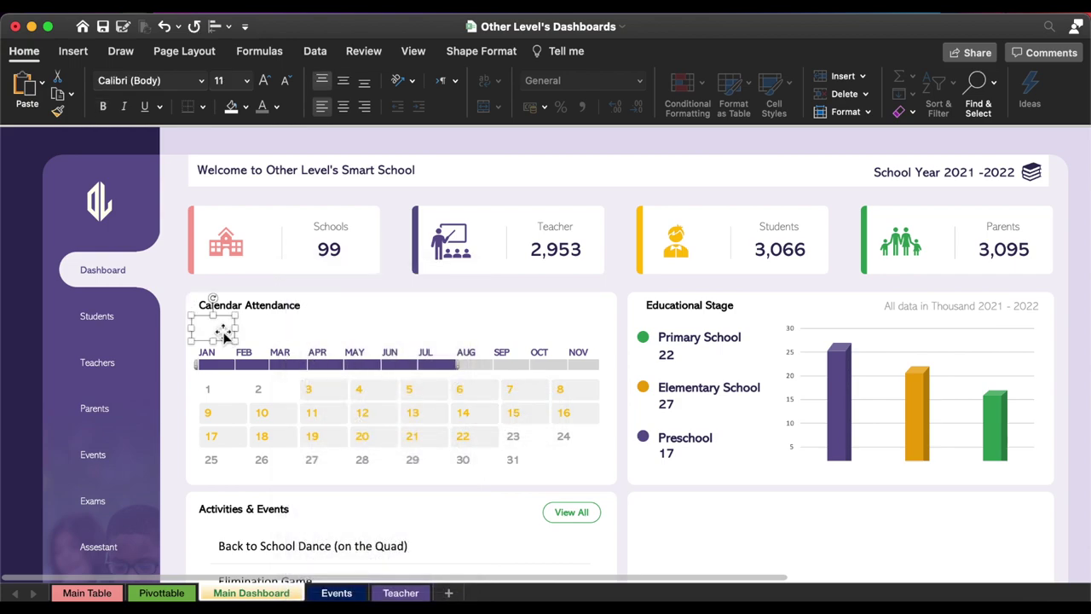
- Place the month timeline just under the title and stretch the day calendar upward below it
click(535, 353)
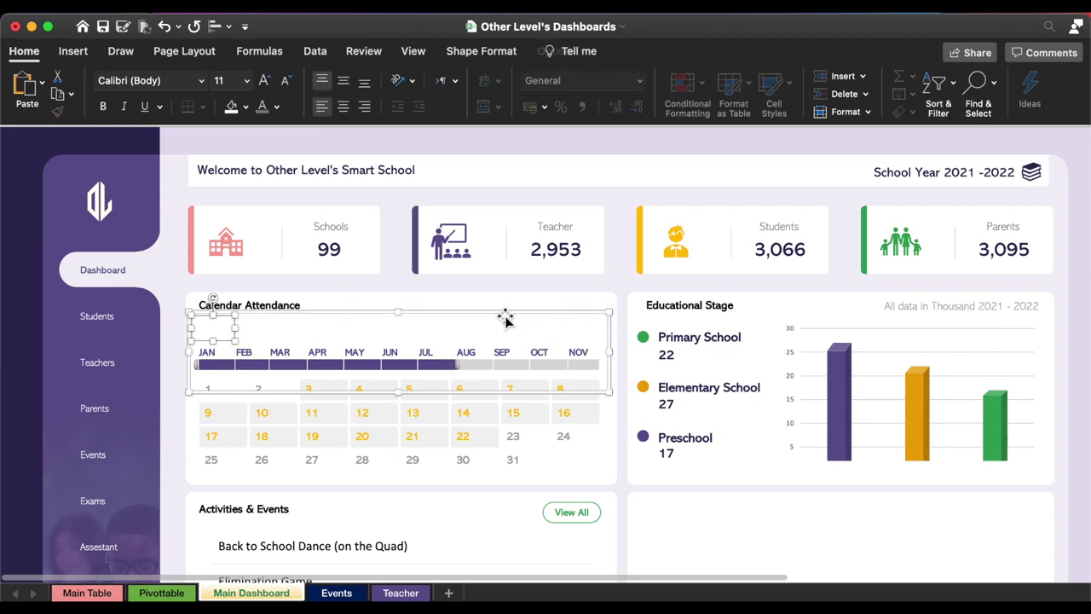
drag(504, 316, 505, 294)
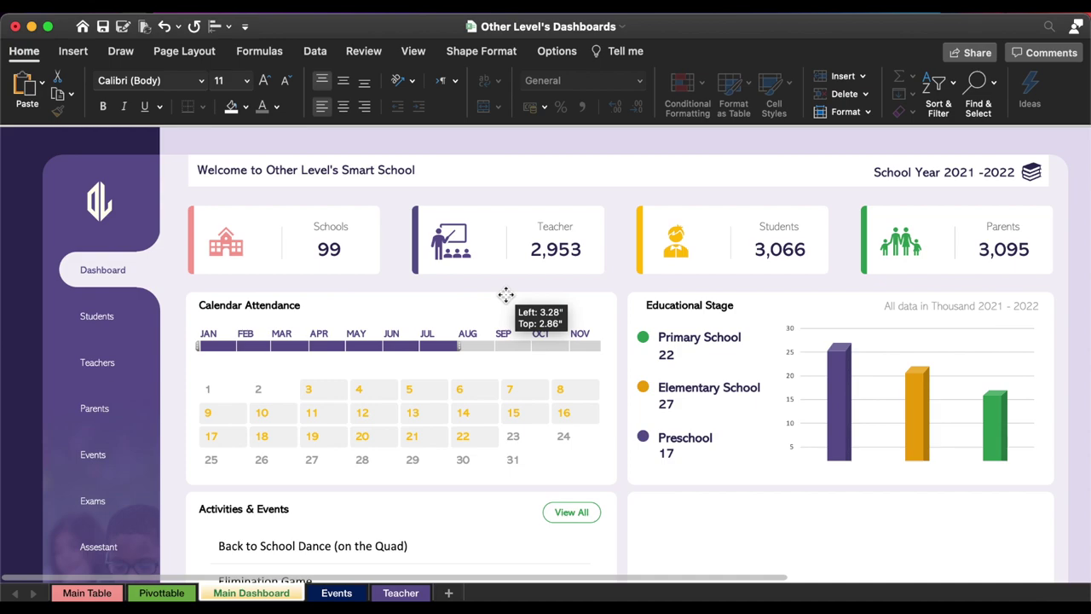
drag(505, 294, 507, 296)
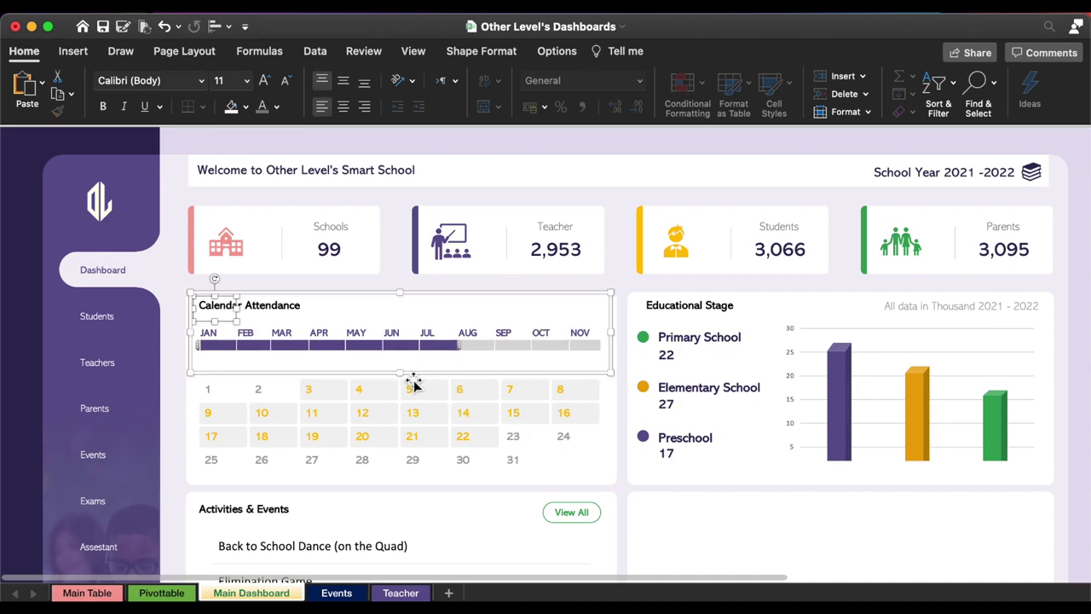
click(569, 473)
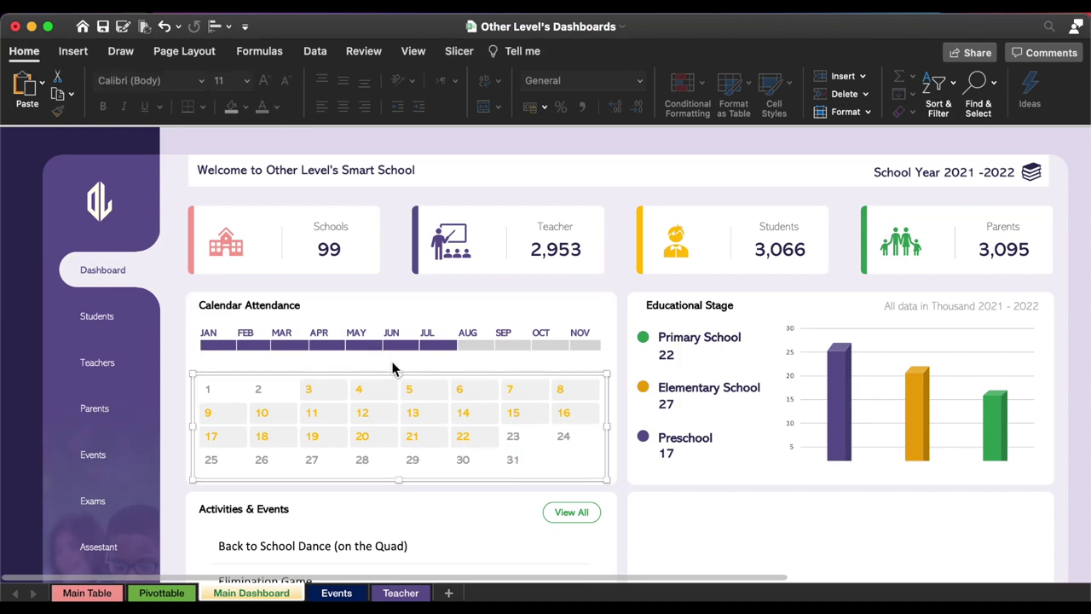
drag(401, 373, 403, 365)
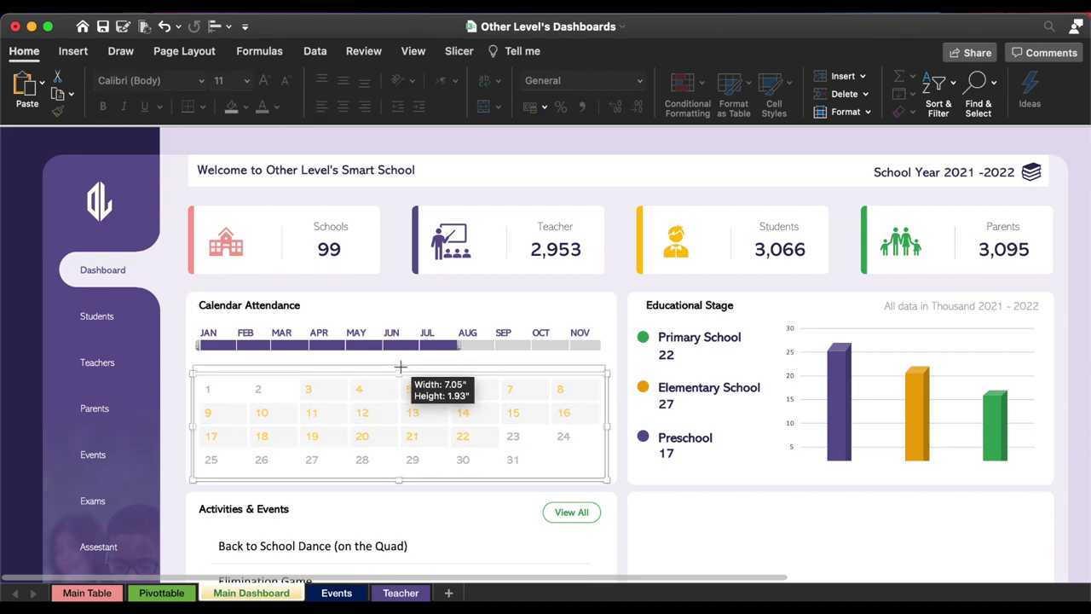